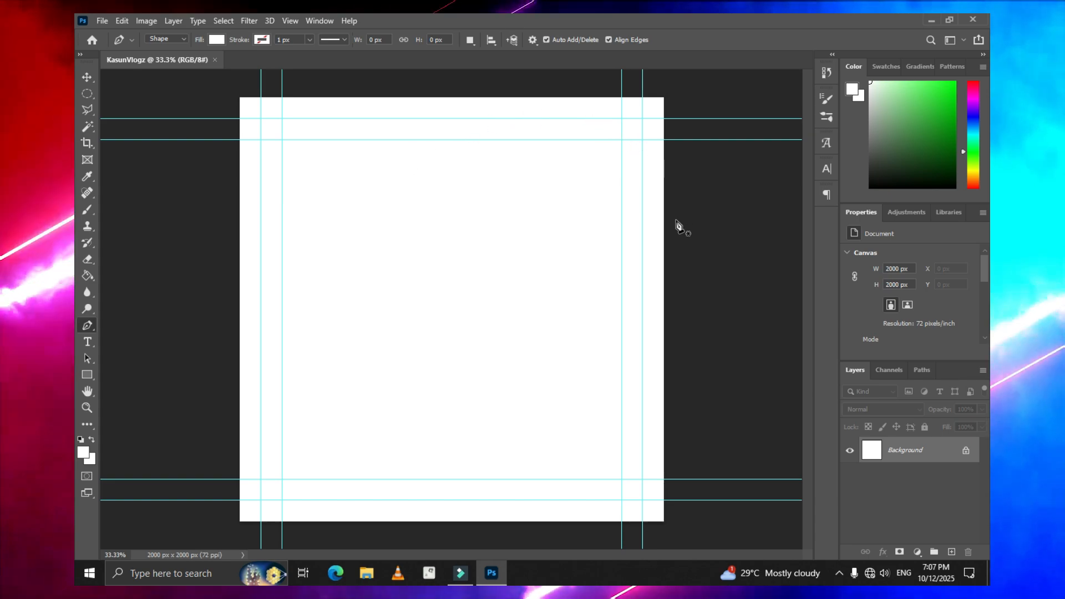
Draw a 1800 px circle with the Ellipse tool, fitted inside the outermost guides of the canvas.
{"action": "key", "text": "v"}
{"action": "left_click", "coordinate": [87, 380]}
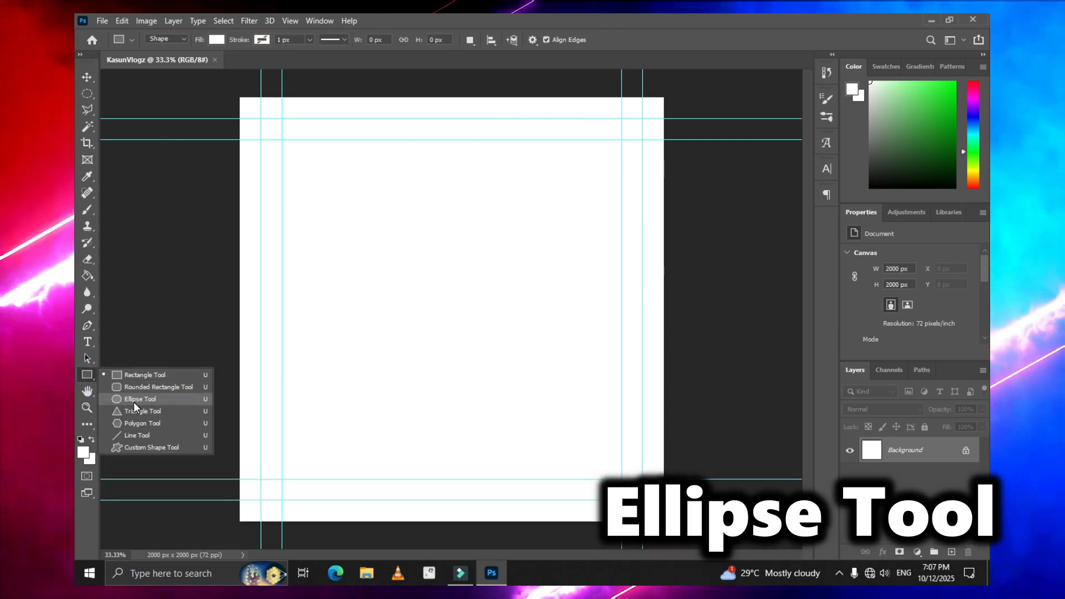
{"action": "left_click", "coordinate": [147, 404]}
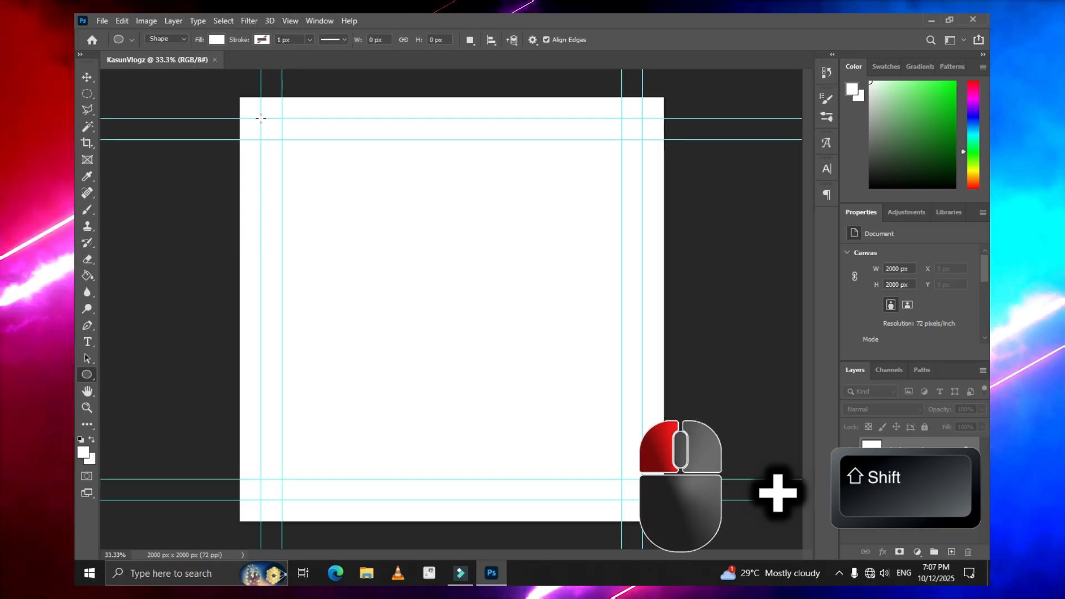
{"action": "left_click_drag", "start_coordinate": [261, 118], "coordinate": [642, 499]}
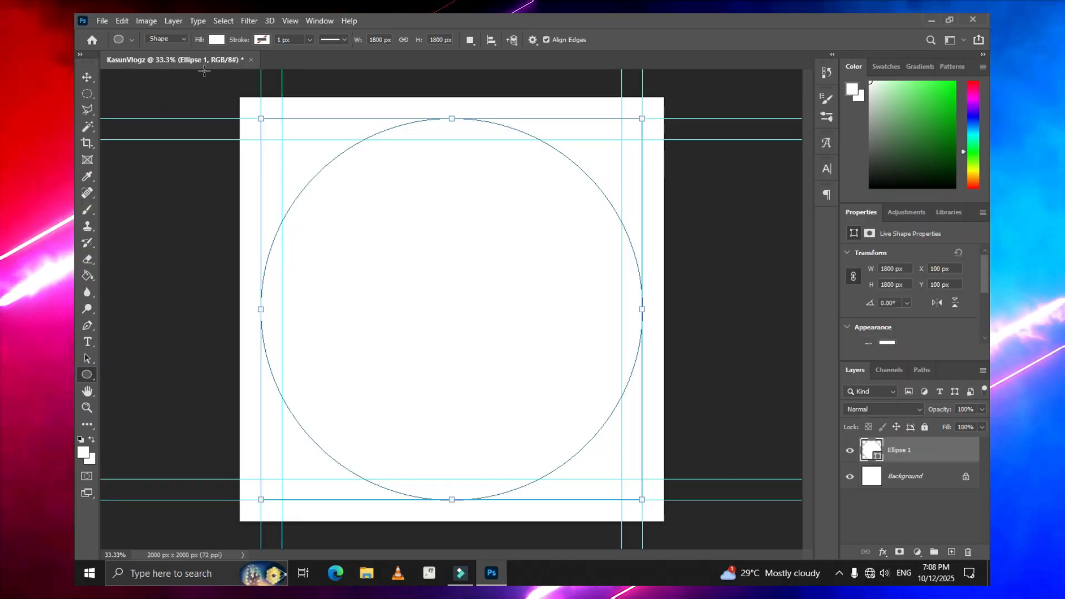
Fill the large circle with brown from the recently used colors and deselect its layer.
{"action": "left_click", "coordinate": [215, 40]}
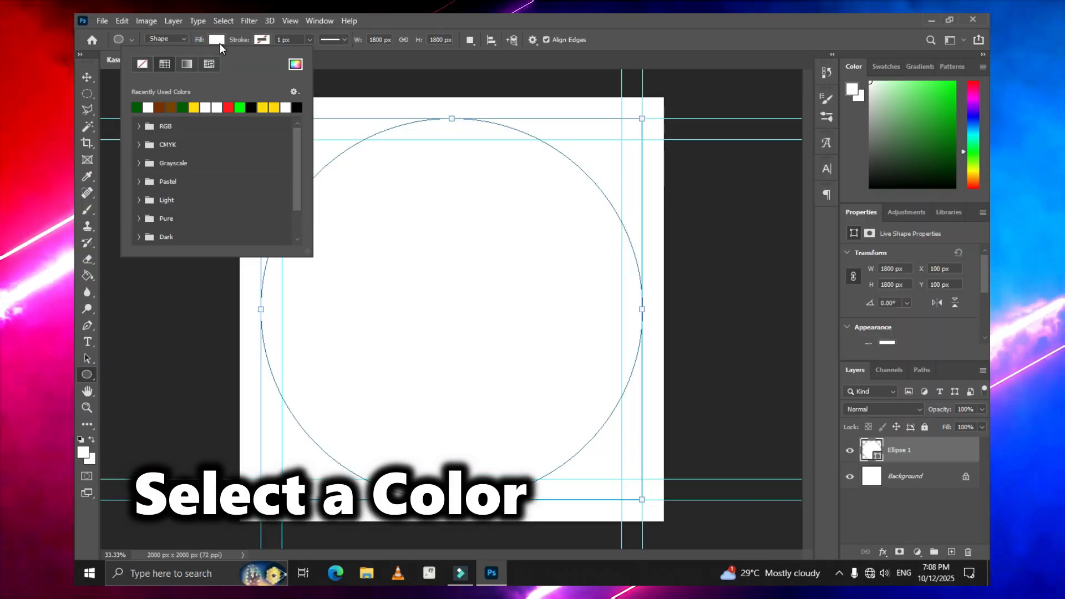
{"action": "left_click", "coordinate": [172, 107]}
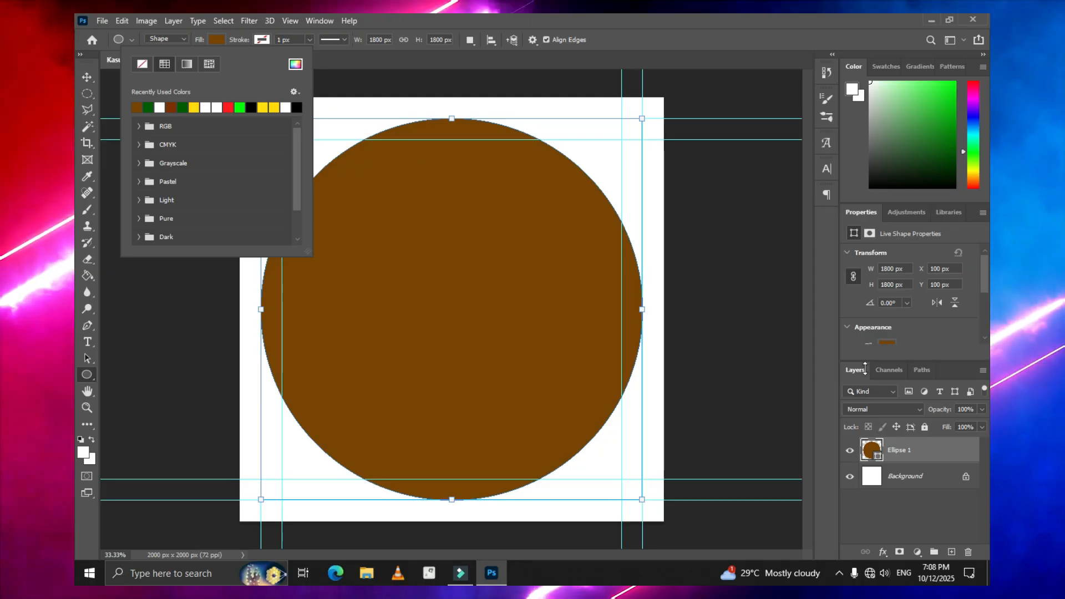
{"action": "left_click", "coordinate": [899, 463]}
{"action": "left_click", "coordinate": [900, 512]}
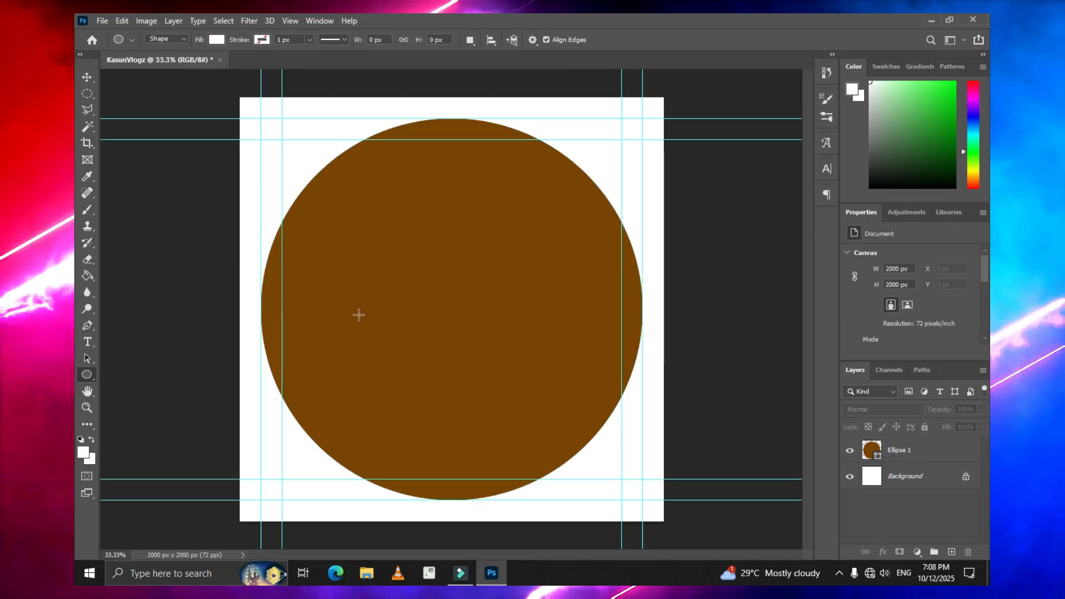
Add a new guide layout with 420 px margins on all four sides, keeping the existing guides.
{"action": "left_click", "coordinate": [286, 21]}
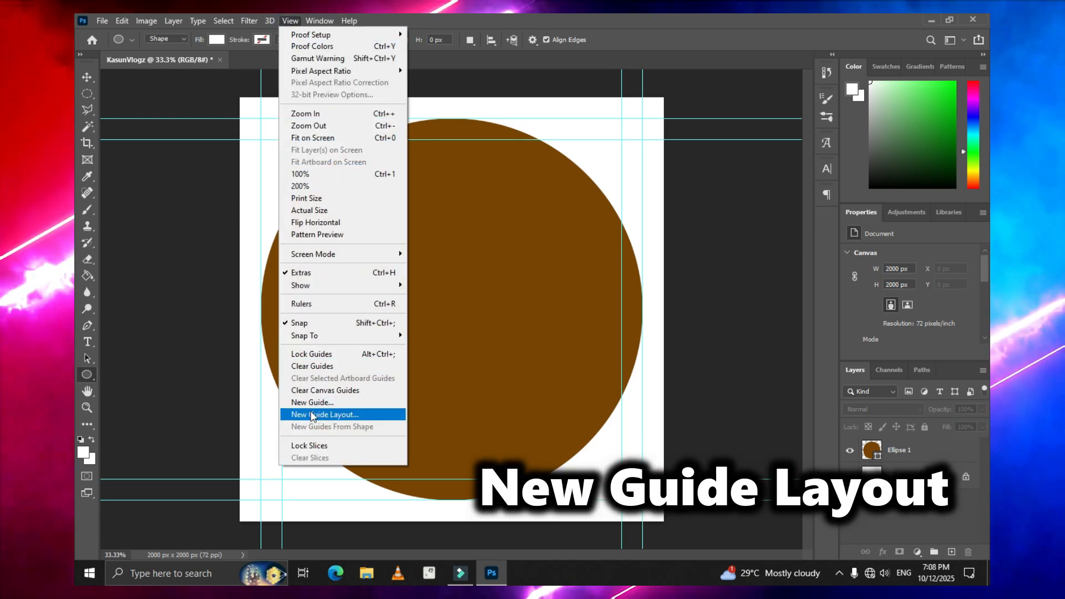
{"action": "left_click", "coordinate": [334, 416]}
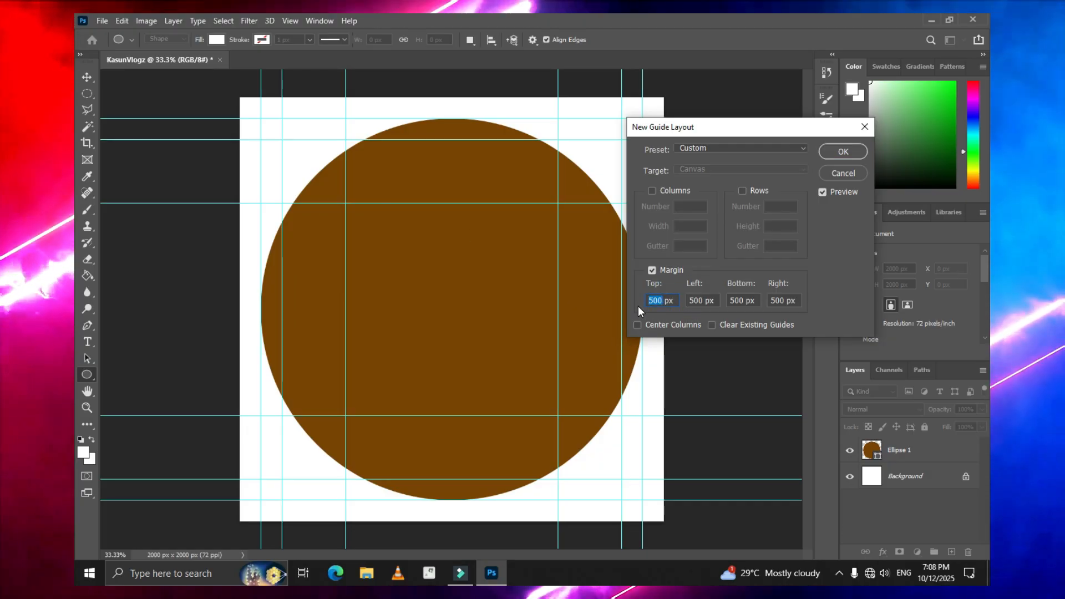
{"action": "type", "text": "420420"}
{"action": "key", "text": "Tab"}
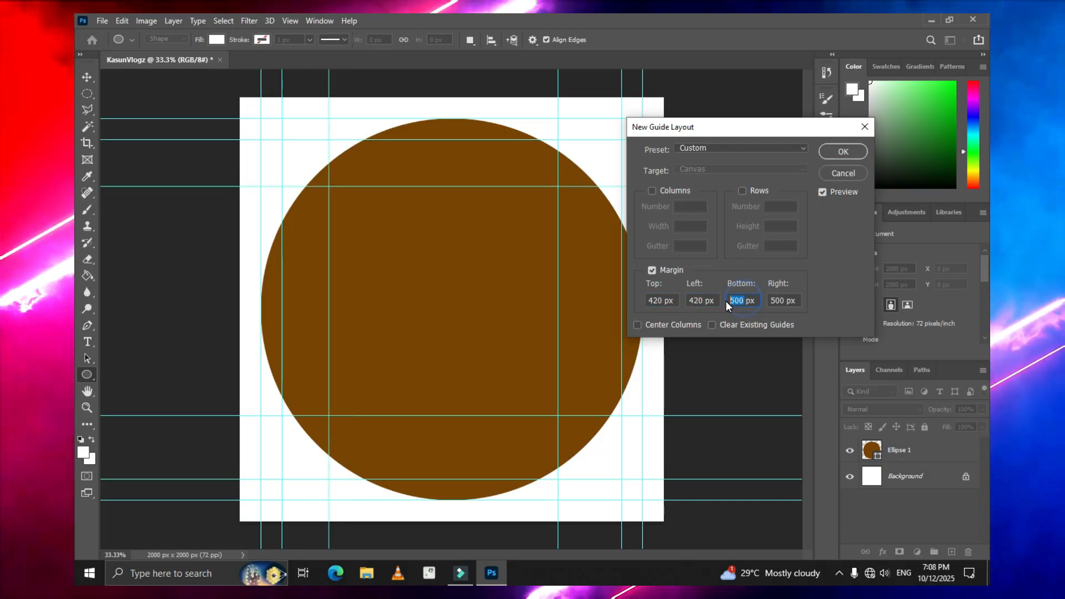
{"action": "type", "text": "420"}
{"action": "key", "text": "Tab"}
{"action": "type", "text": "420"}
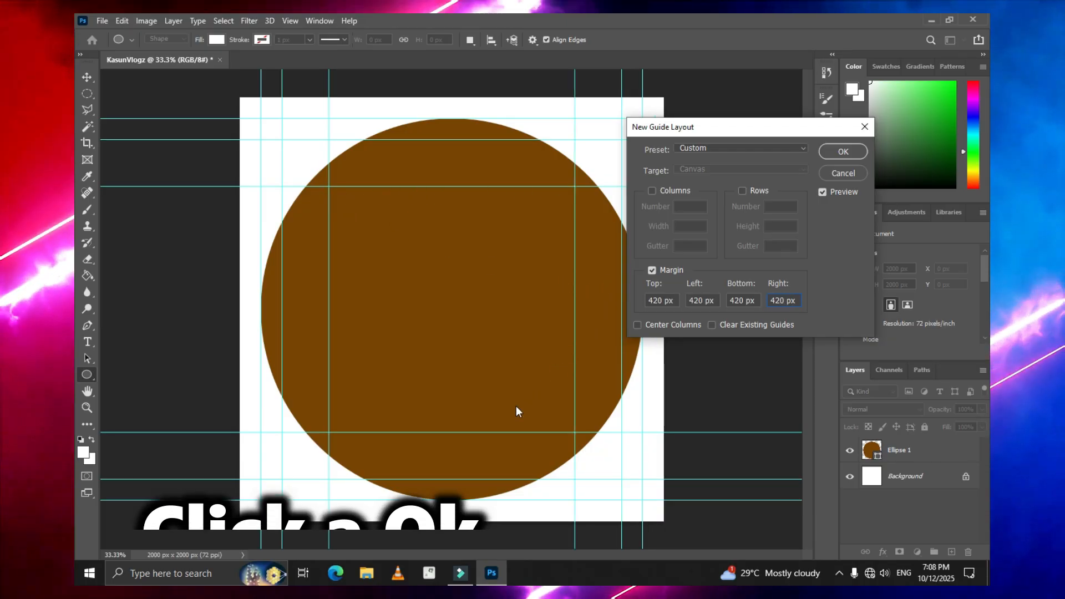
{"action": "left_click", "coordinate": [842, 153]}
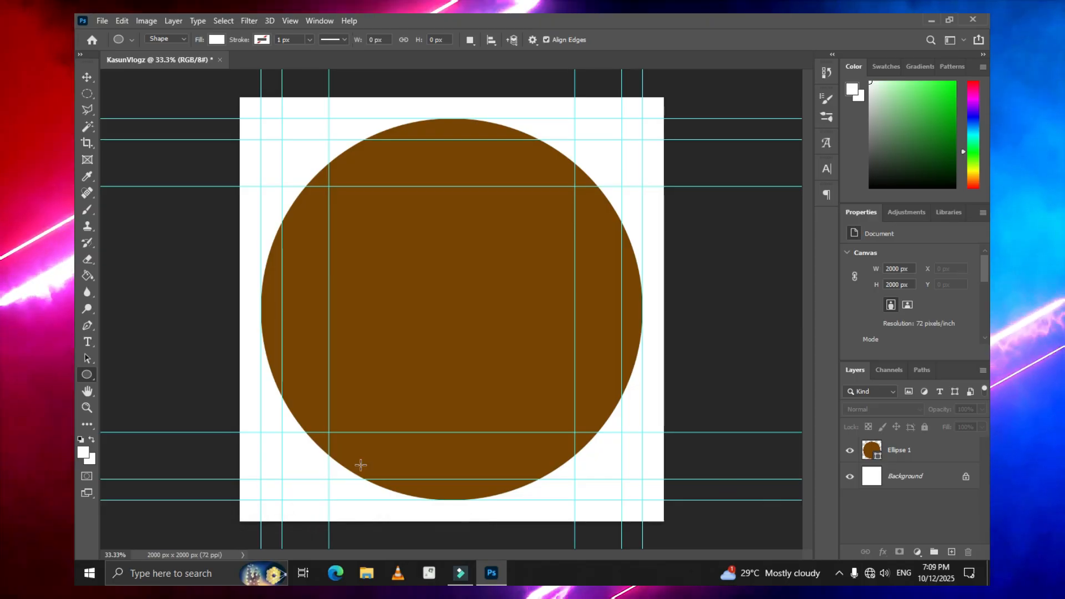
Draw a white 1160 px circle inside the 420 px margin guides, centred on the brown circle.
{"action": "left_click", "coordinate": [87, 375]}
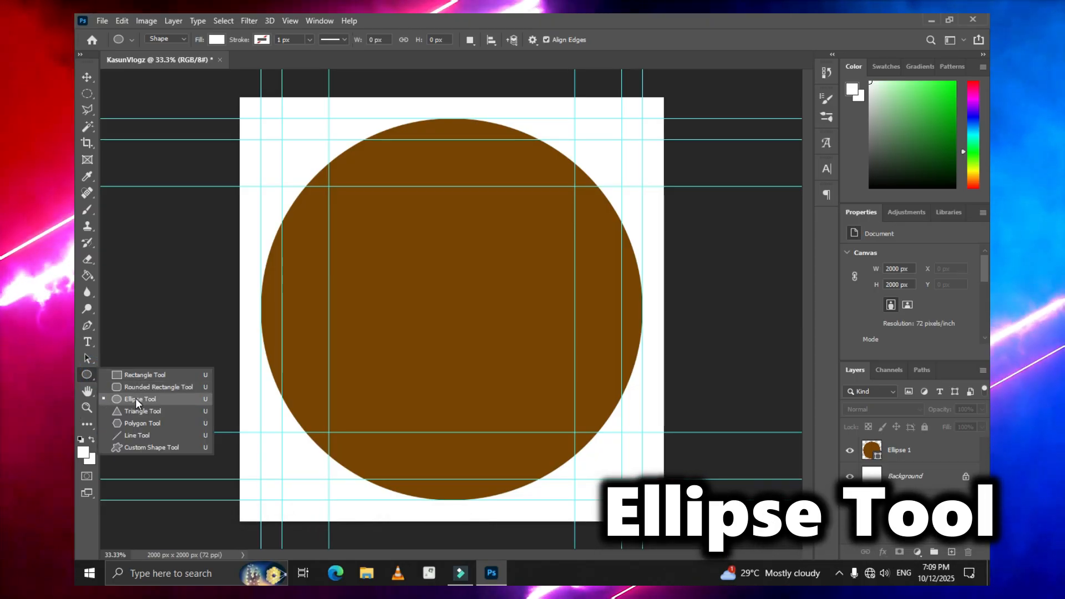
{"action": "left_click", "coordinate": [134, 398]}
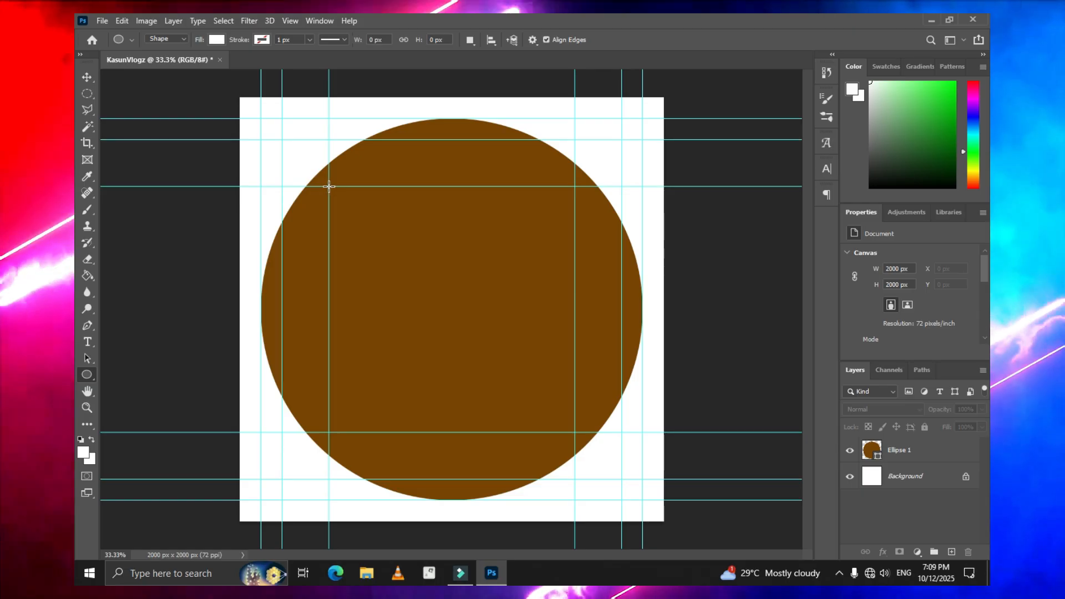
{"action": "left_click_drag", "start_coordinate": [329, 186], "coordinate": [586, 430]}
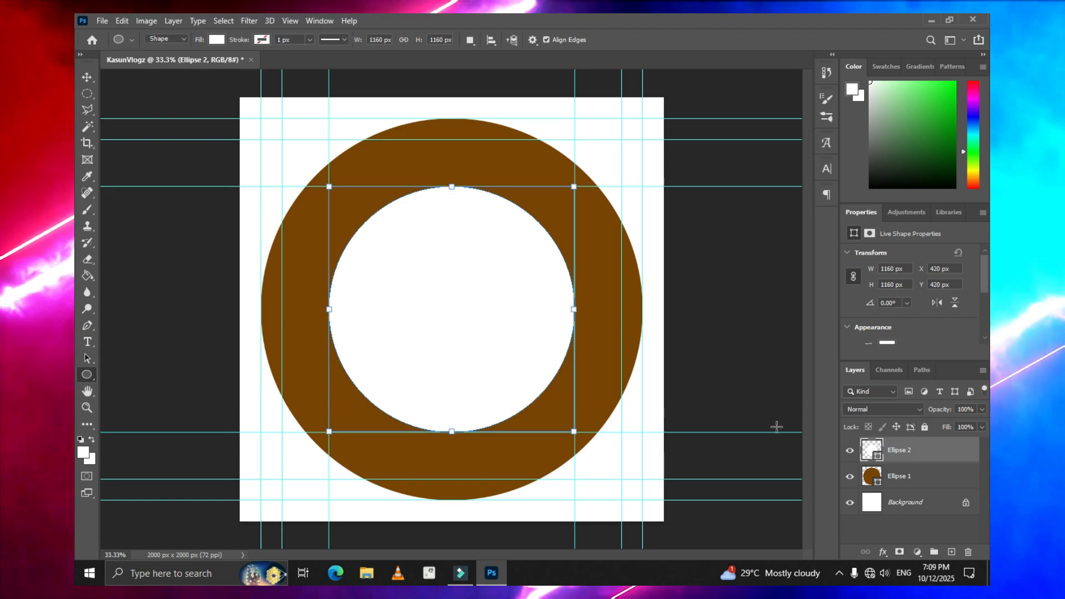
{"action": "left_click", "coordinate": [907, 516]}
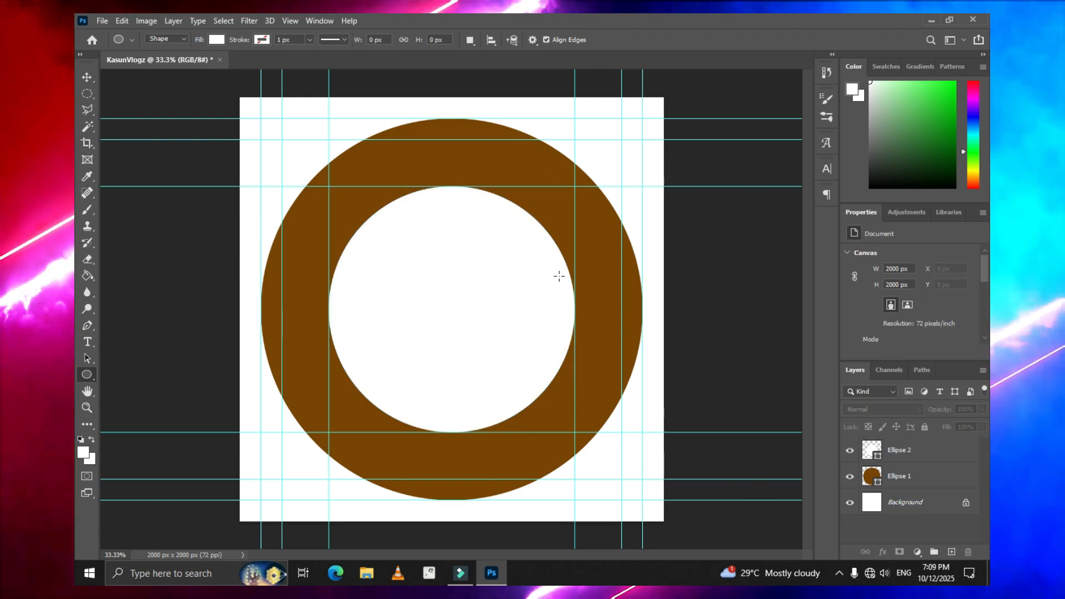
Place horizontal type on the edge of the white circle's path, using the apex-a.pura-047 font.
{"action": "left_click", "coordinate": [899, 450]}
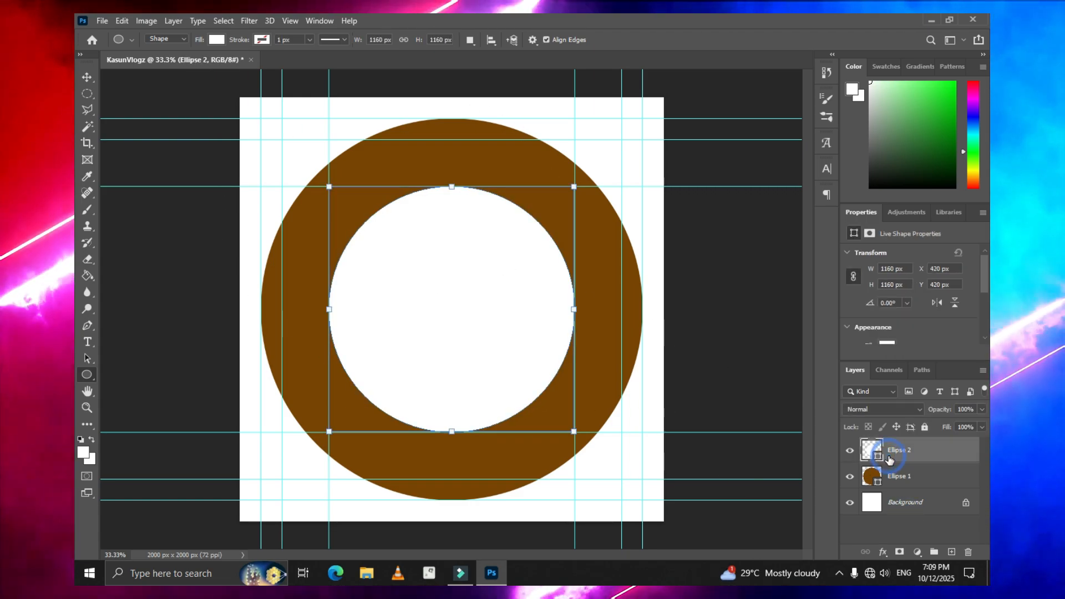
{"action": "left_click", "coordinate": [83, 345]}
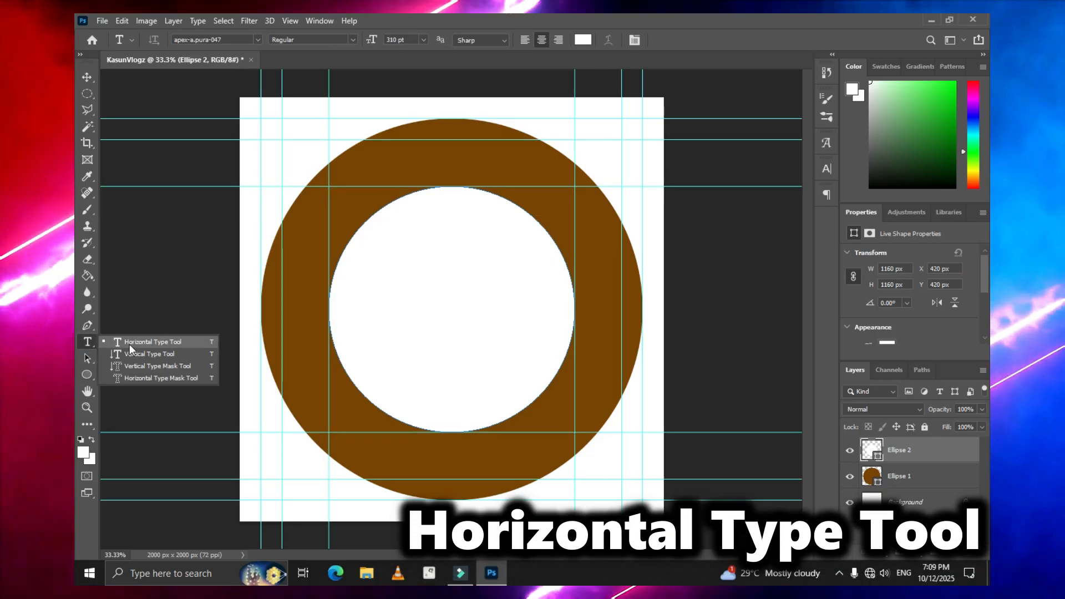
{"action": "left_click", "coordinate": [145, 343]}
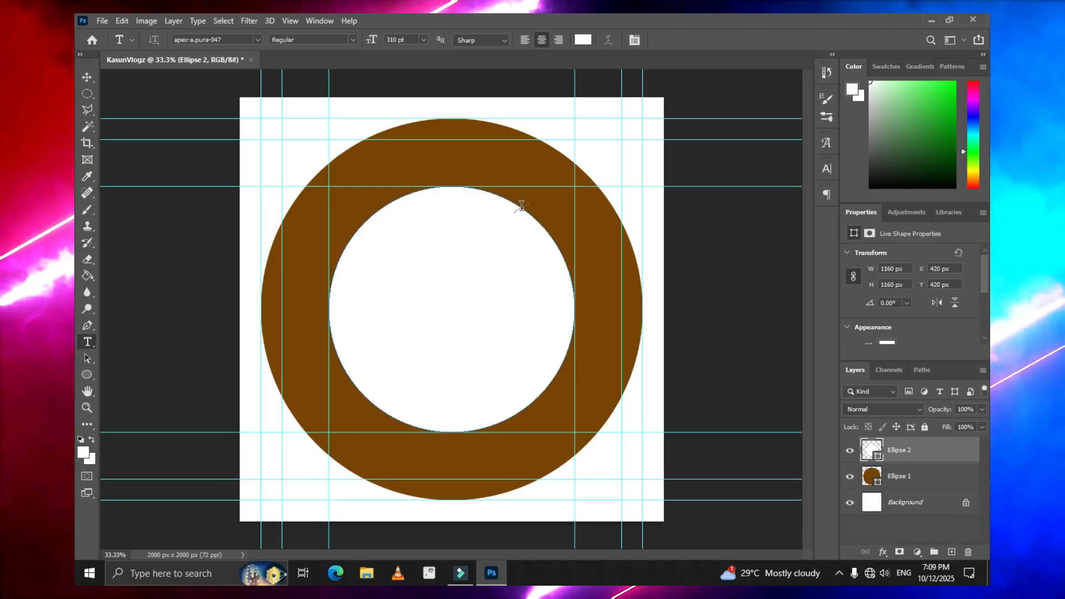
{"action": "left_click", "coordinate": [522, 204]}
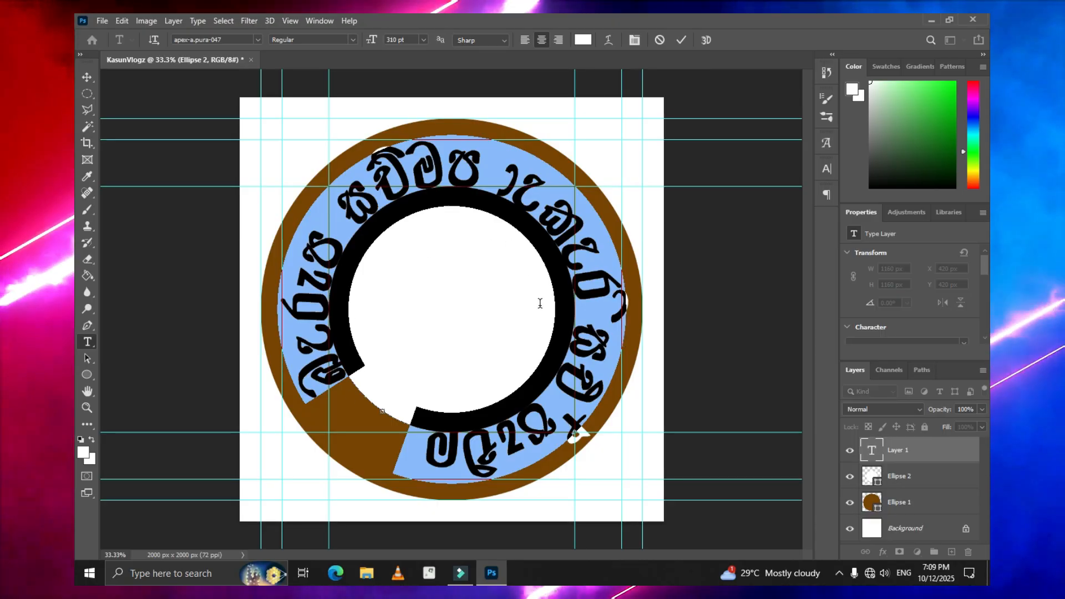
{"action": "left_click", "coordinate": [259, 39]}
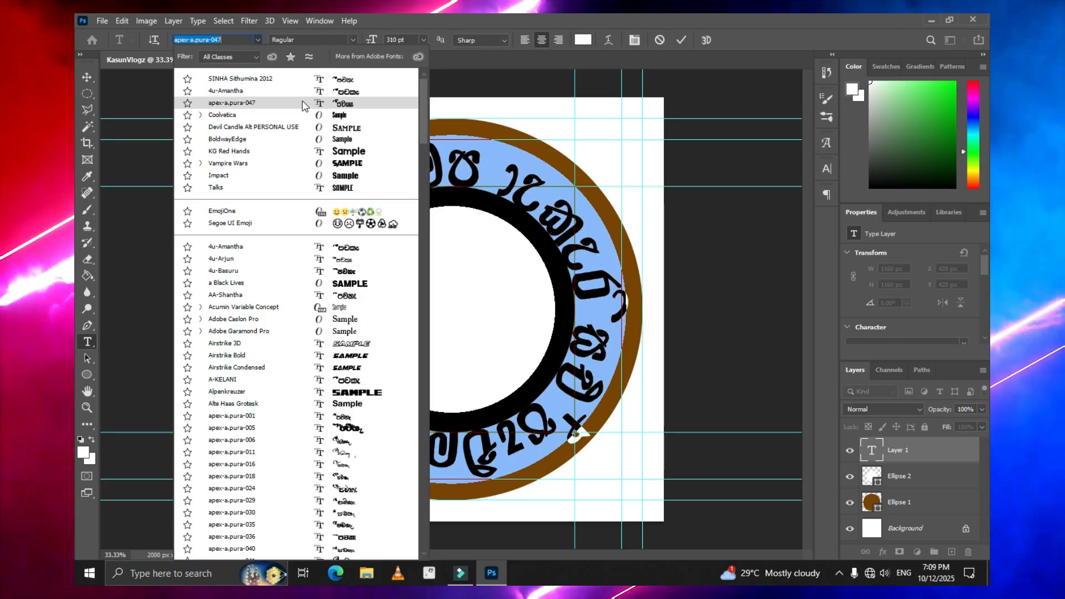
{"action": "left_click", "coordinate": [304, 104]}
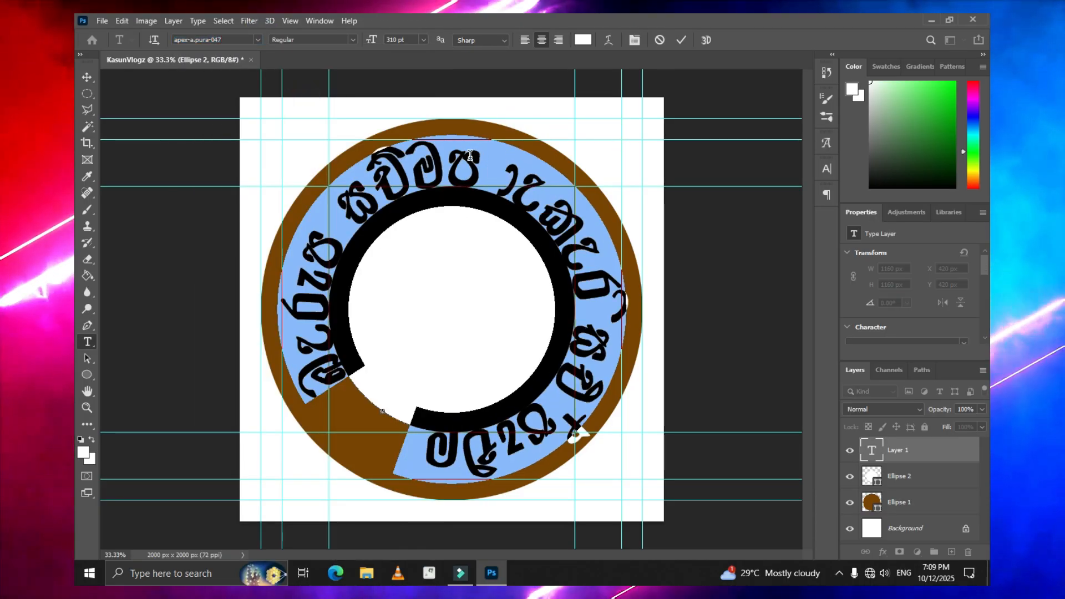
Enter "කුඩා තේ වතු සංවර්ධන සමිති" followed by a row of dashes as the circular text and commit it.
{"action": "type", "text": "l"}
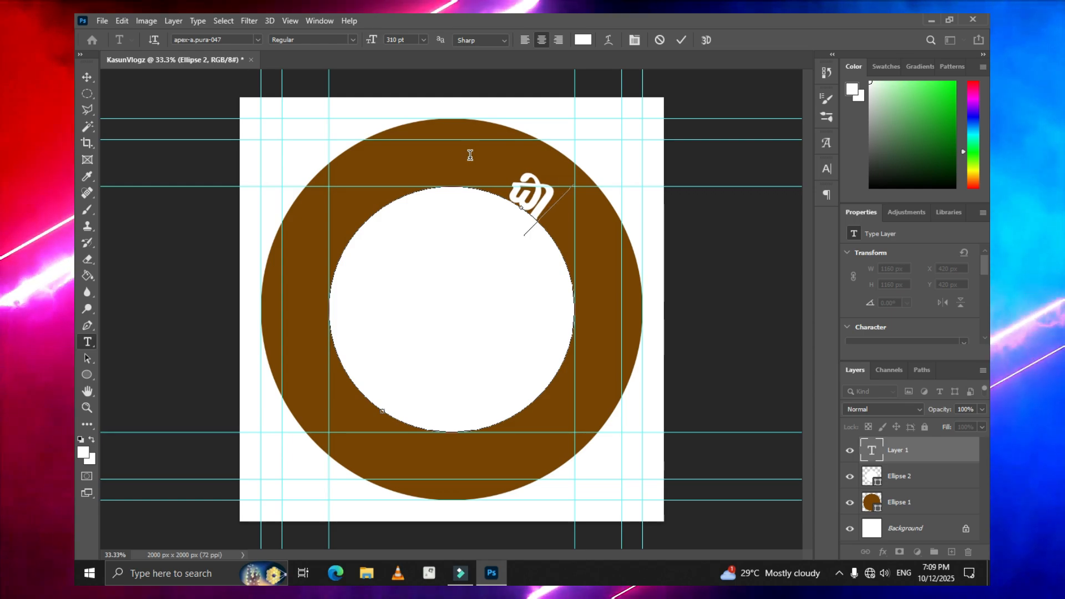
{"action": "type", "text": "lvd f;a j;"}
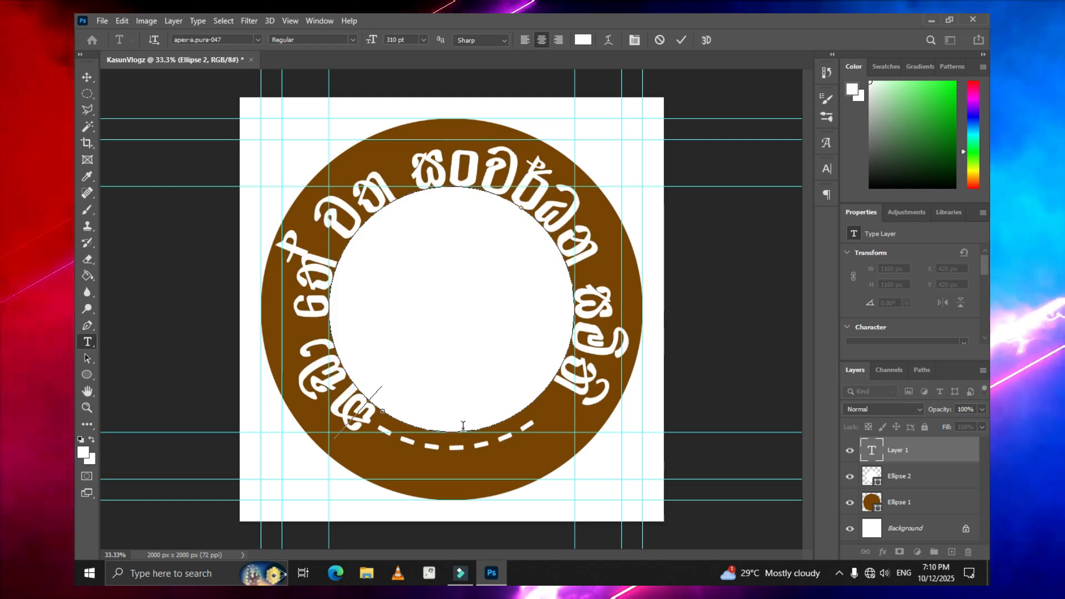
{"action": "left_click", "coordinate": [533, 408]}
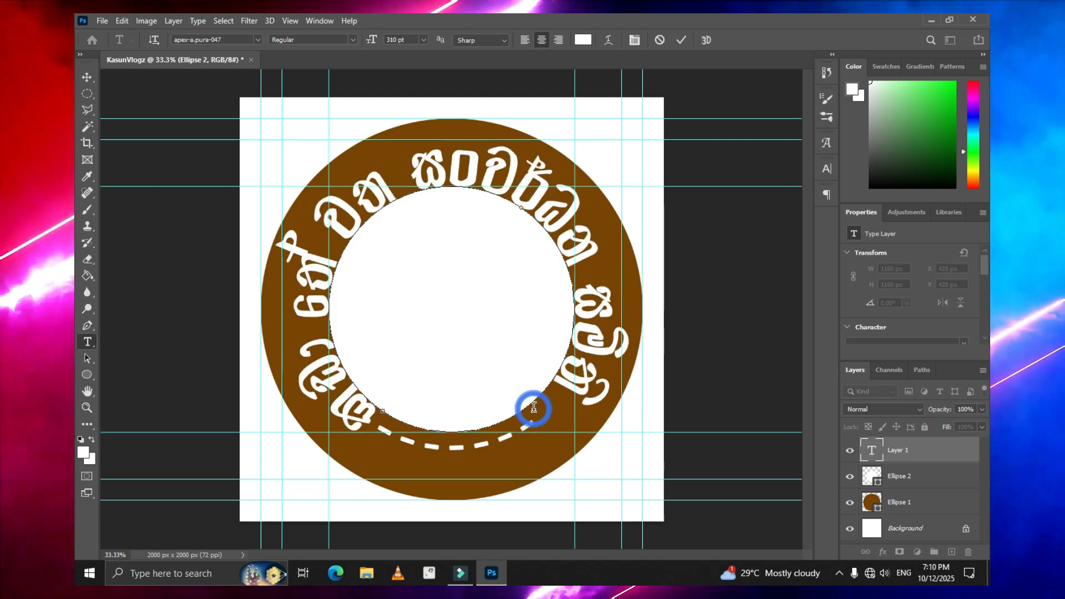
{"action": "key", "text": "BackSpace"}
{"action": "left_click", "coordinate": [91, 77]}
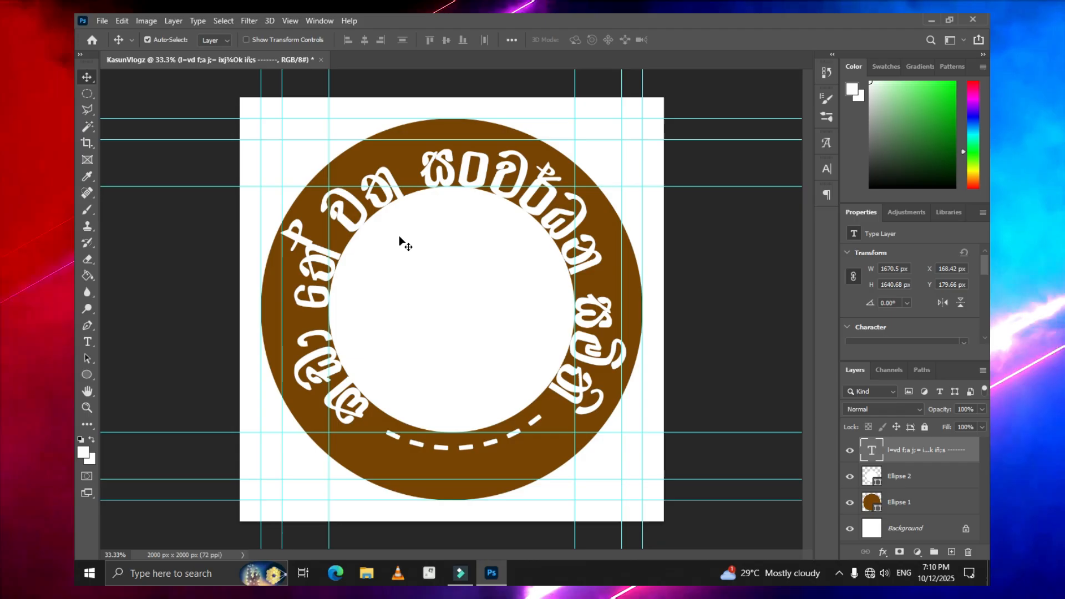
Delete the white inner circle layer, Ellipse 2, keeping the circular text.
{"action": "left_click", "coordinate": [894, 478]}
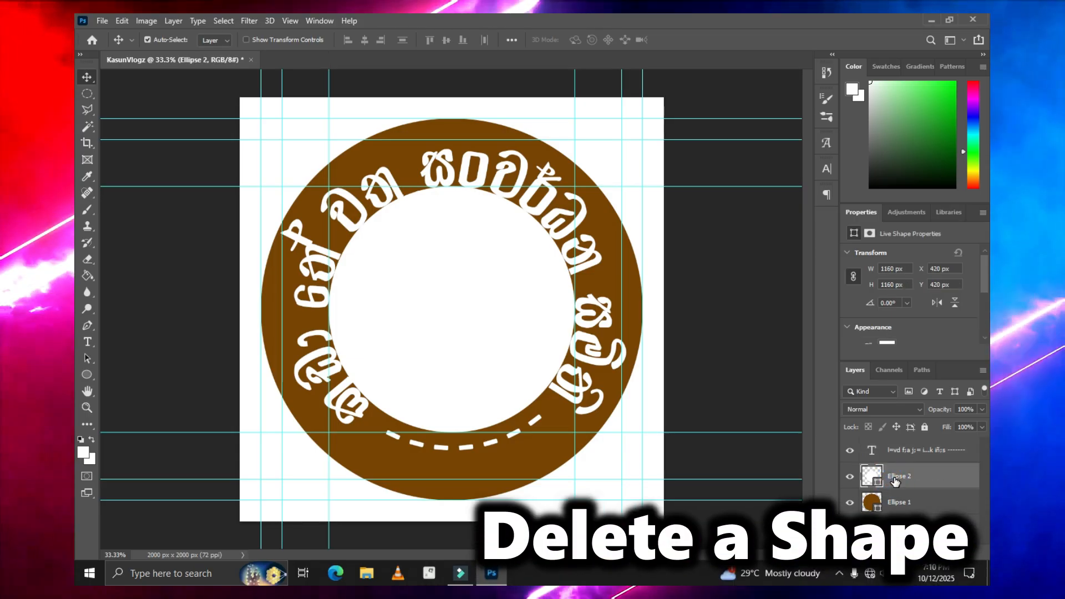
{"action": "key", "text": "Delete"}
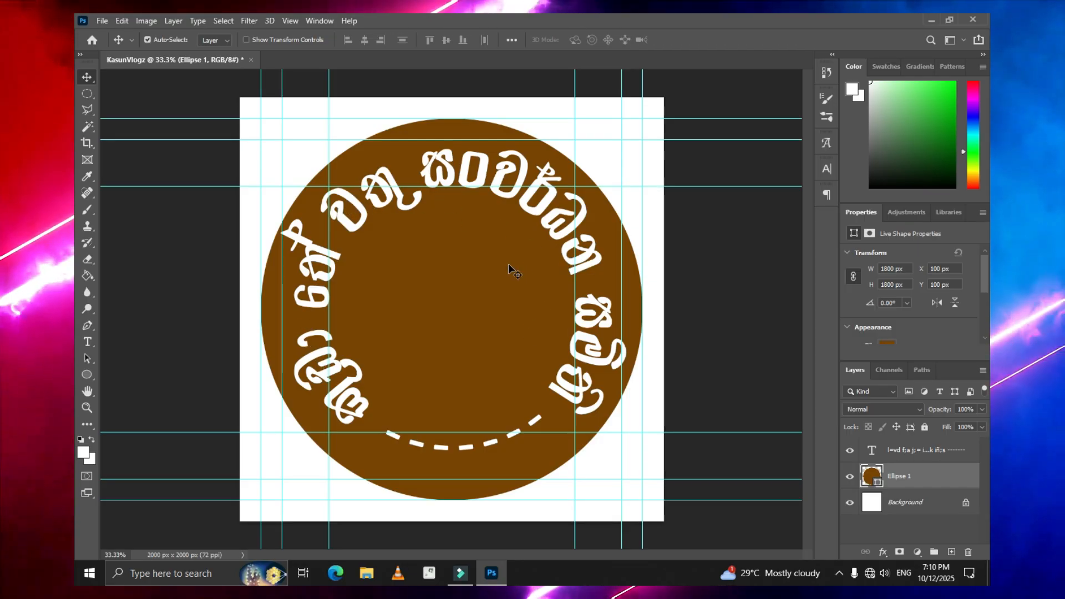
Add another guide layout with 500 px margins on all four sides, keeping the existing guides.
{"action": "left_click", "coordinate": [290, 21]}
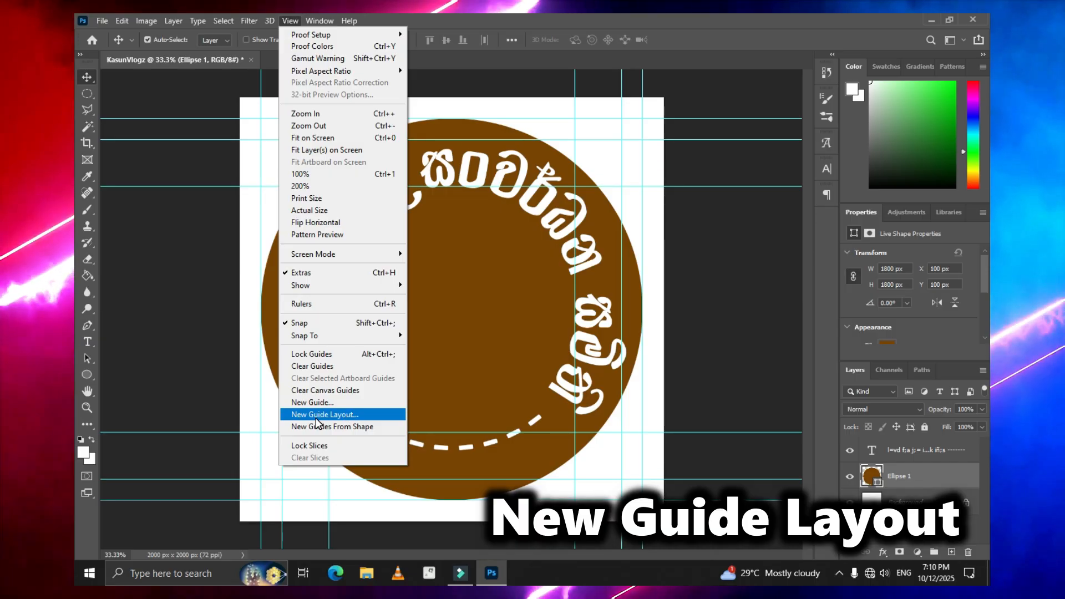
{"action": "left_click", "coordinate": [350, 416]}
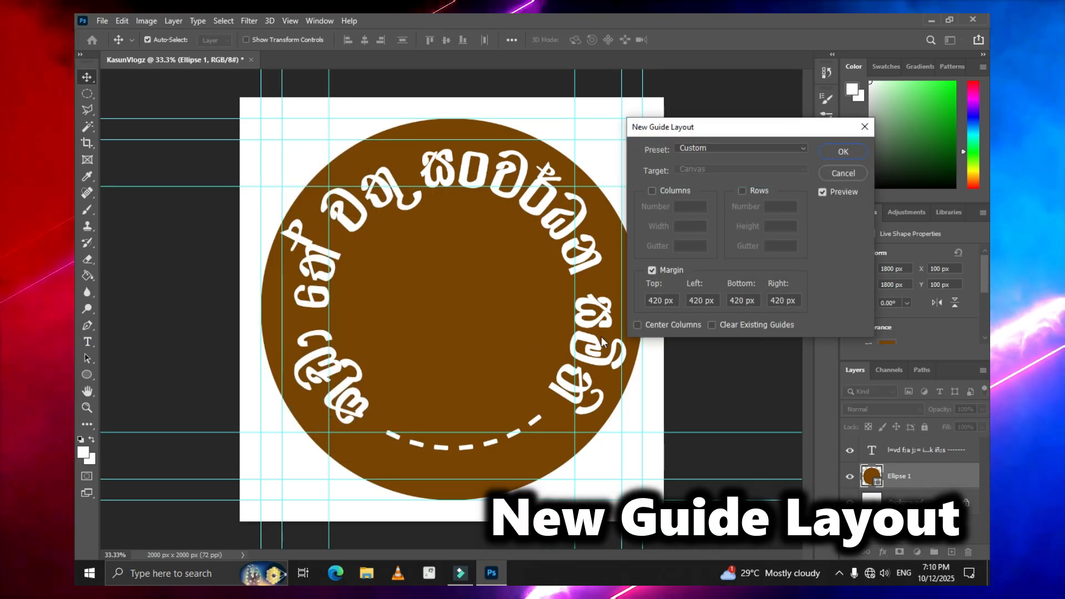
{"action": "double_click", "coordinate": [643, 302]}
{"action": "type", "text": "500"}
{"action": "double_click", "coordinate": [700, 302]}
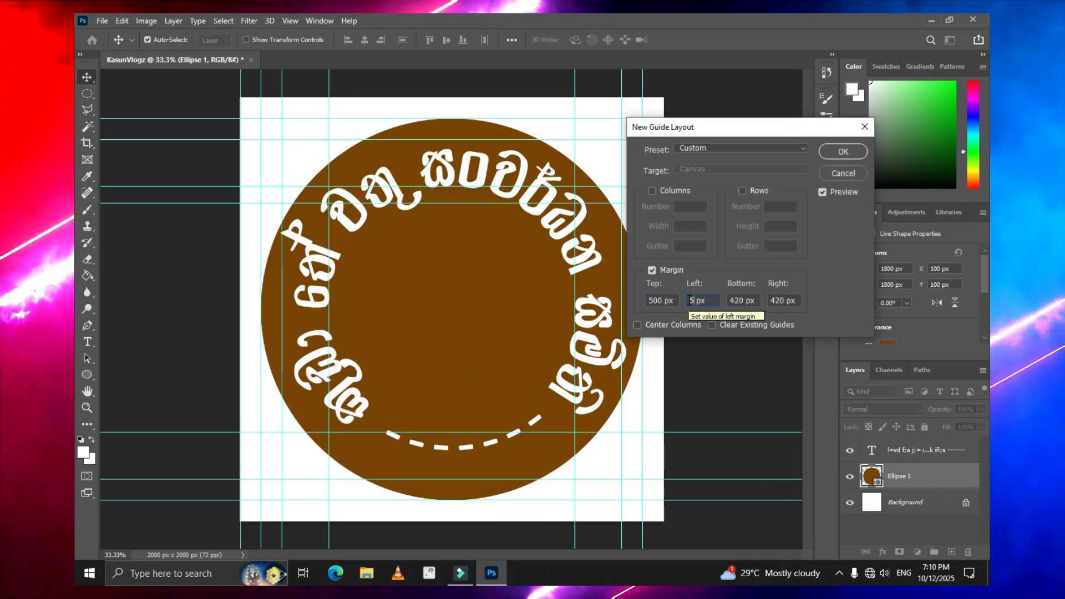
{"action": "type", "text": "500"}
{"action": "double_click", "coordinate": [738, 300]}
{"action": "type", "text": "500"}
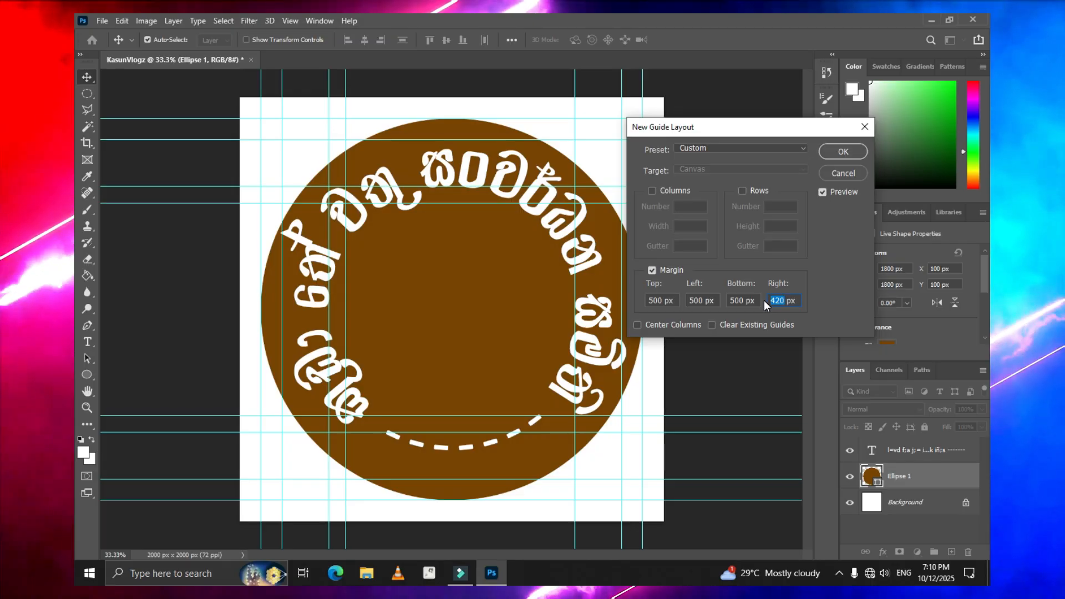
{"action": "type", "text": "500"}
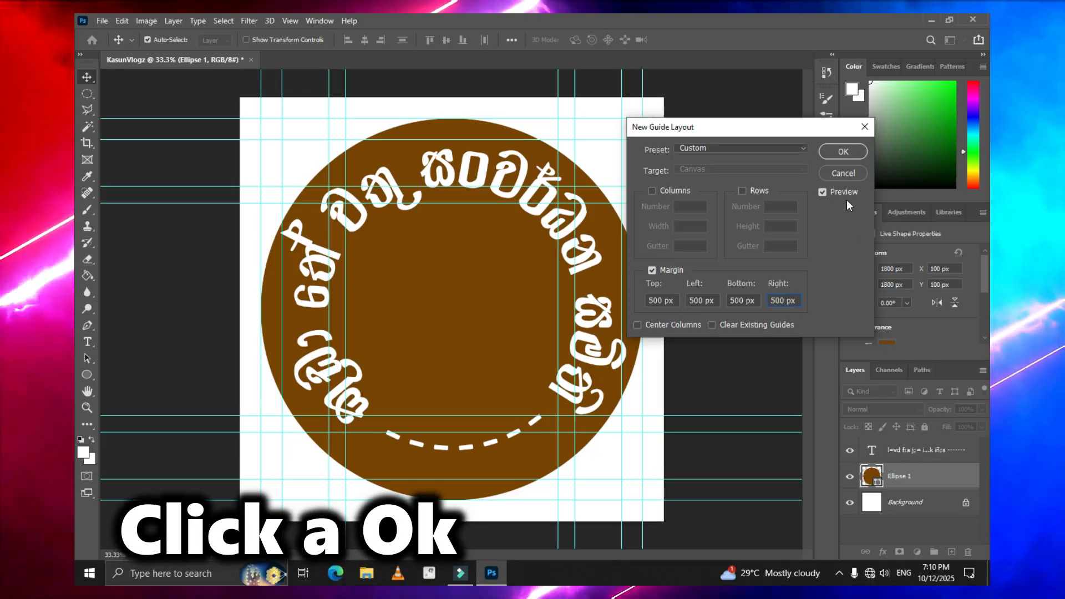
{"action": "left_click", "coordinate": [841, 151]}
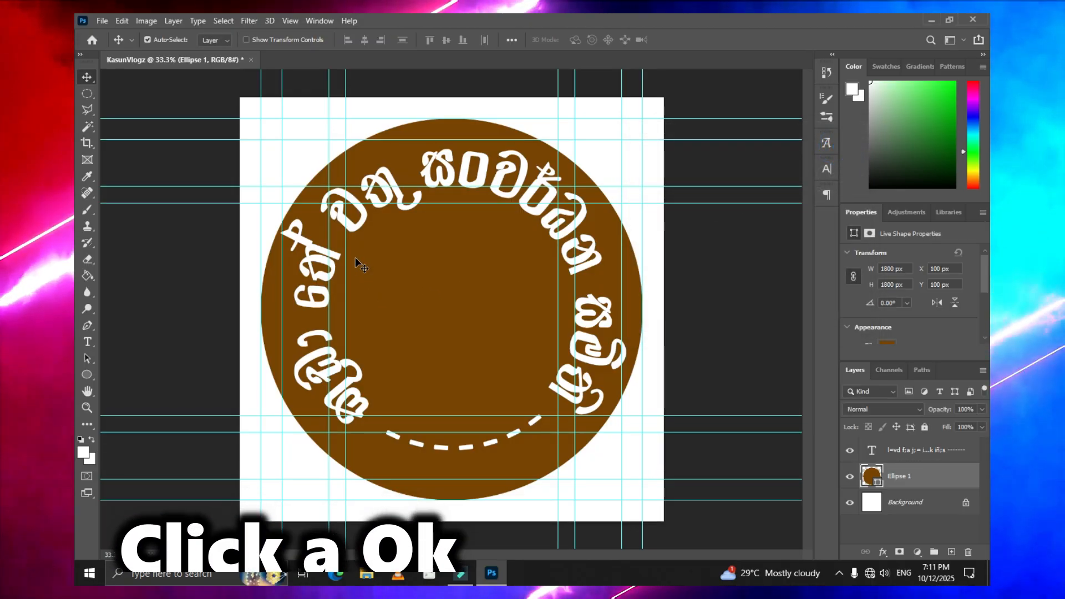
Draw a white 1000 px circle inside the 500 px margin guides, within the ring of text.
{"action": "right_click", "coordinate": [88, 374]}
{"action": "left_click", "coordinate": [115, 396]}
{"action": "left_click", "coordinate": [367, 286]}
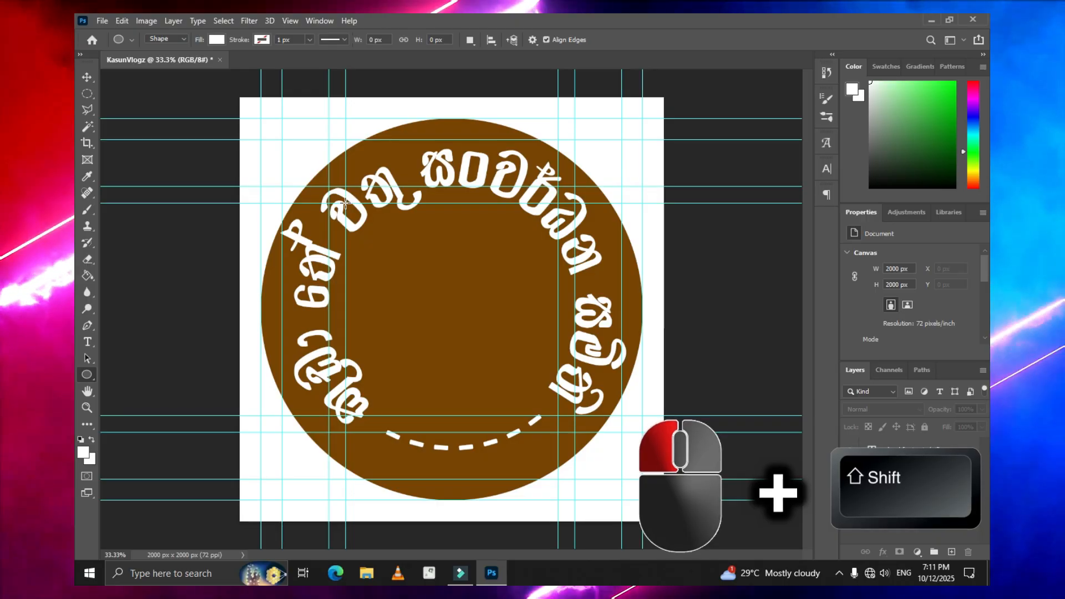
{"action": "left_click_drag", "start_coordinate": [434, 297], "coordinate": [557, 414]}
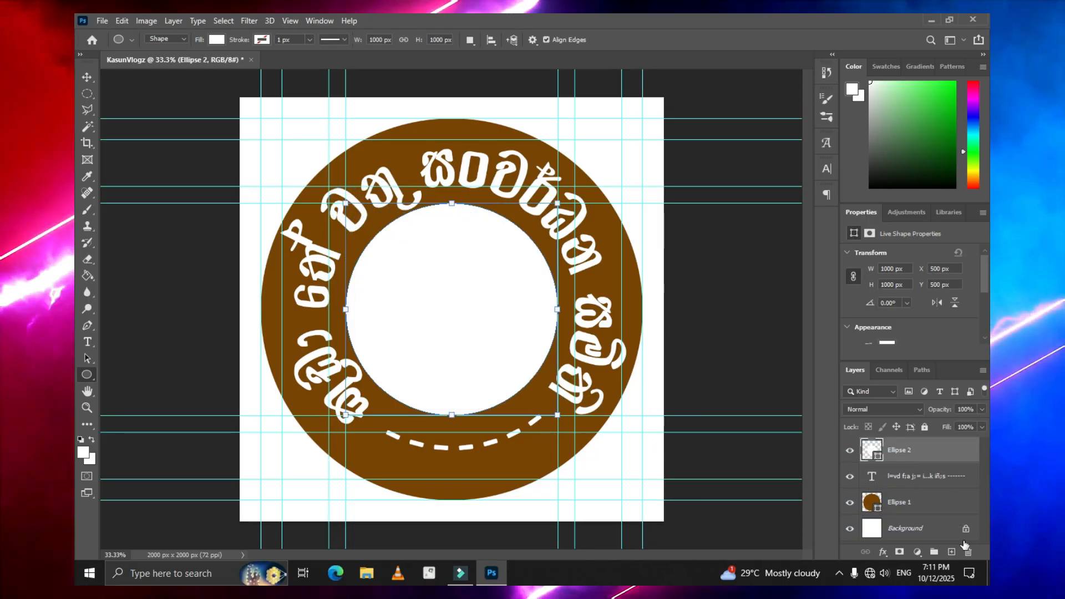
Draw a closed leaf outline about 392 px wide and 596 px tall with the Curvature Pen in the lower-left of the white circle.
{"action": "left_click", "coordinate": [942, 529]}
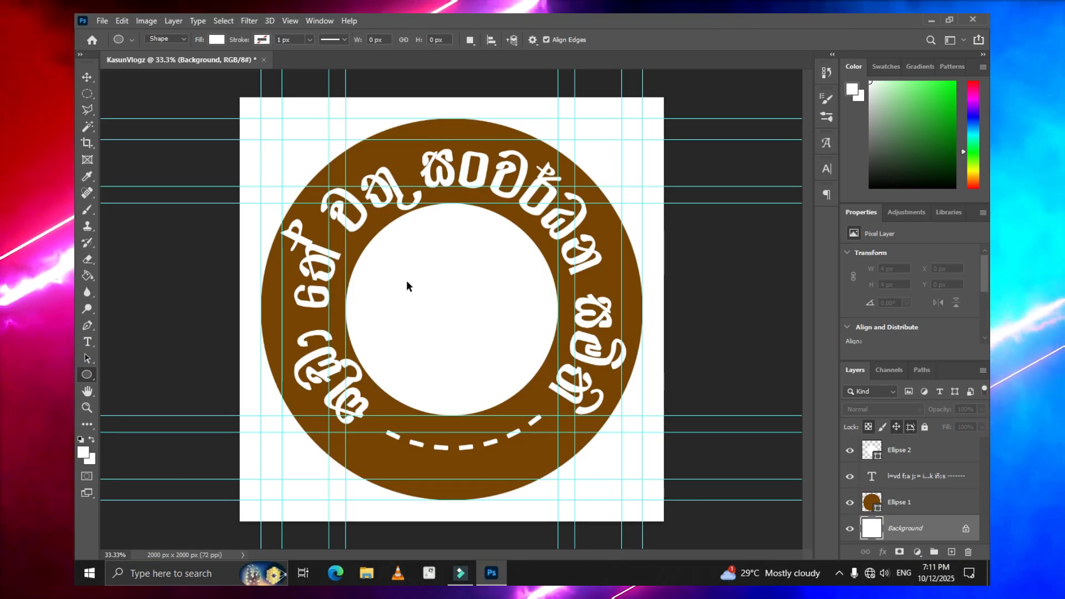
{"action": "key", "text": "ctrl+plus"}
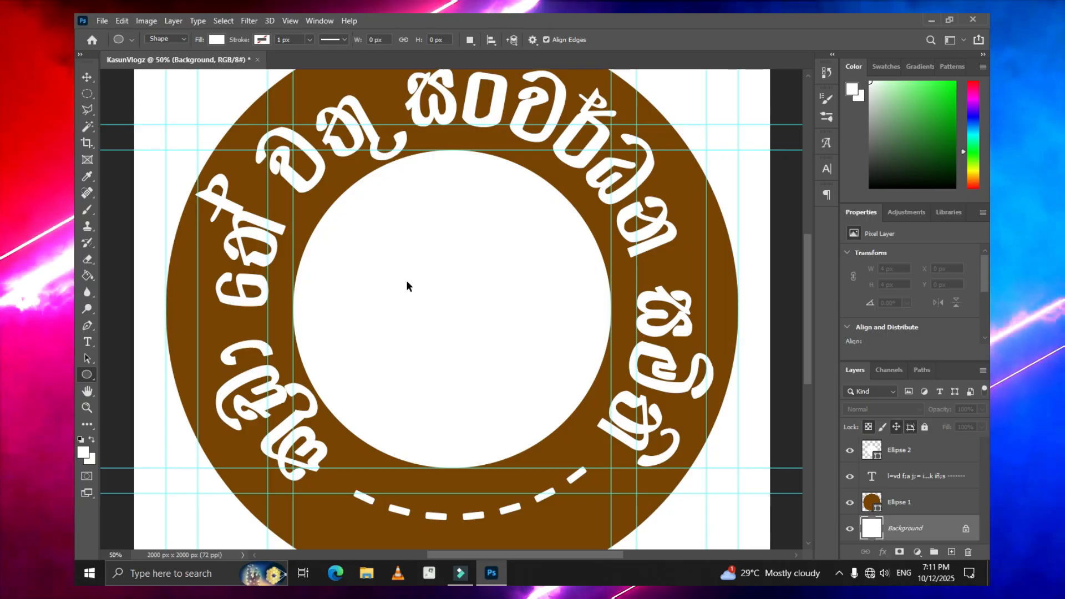
{"action": "key", "text": "ctrl+plus"}
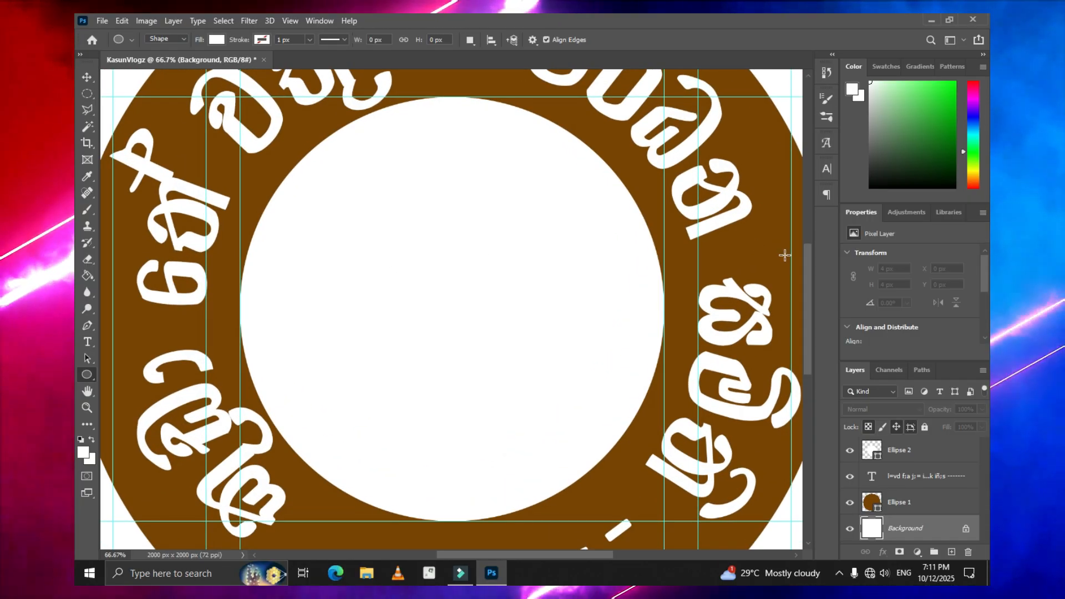
{"action": "left_click_drag", "start_coordinate": [805, 269], "coordinate": [807, 275]}
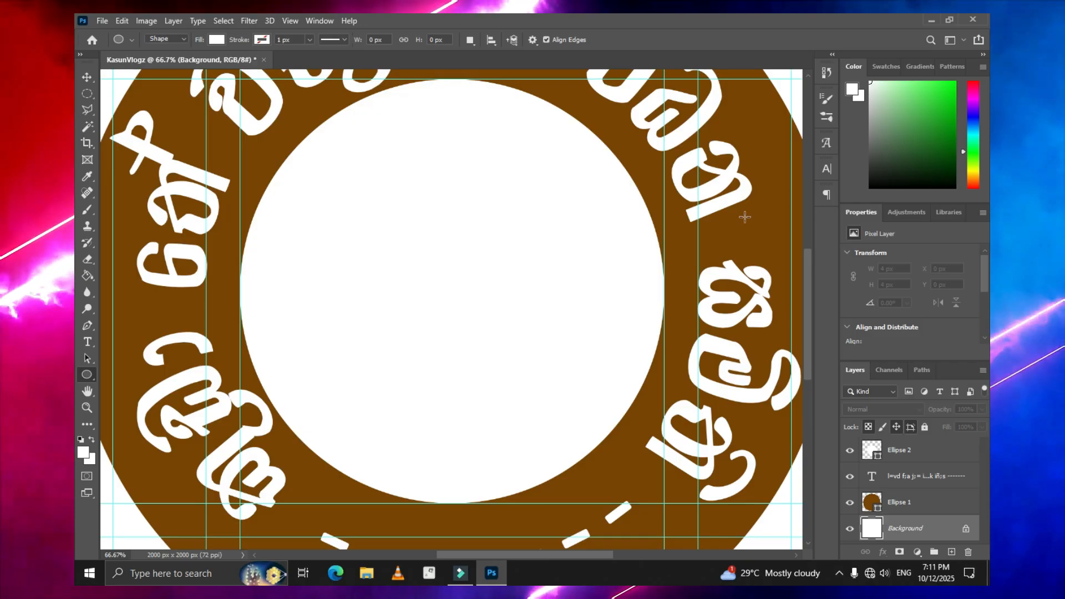
{"action": "left_click", "coordinate": [89, 327]}
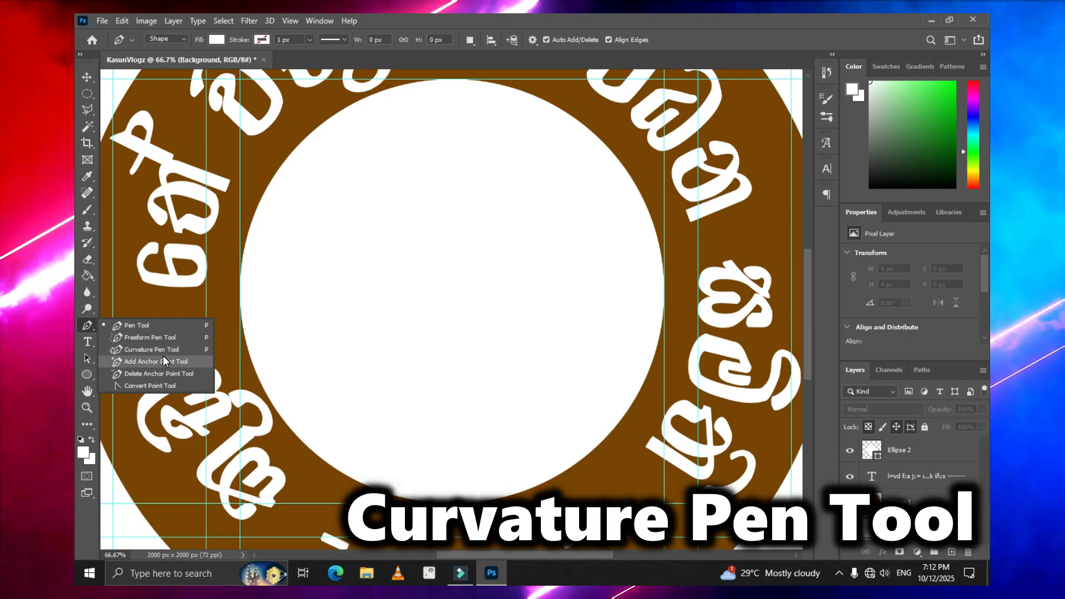
{"action": "left_click", "coordinate": [140, 350]}
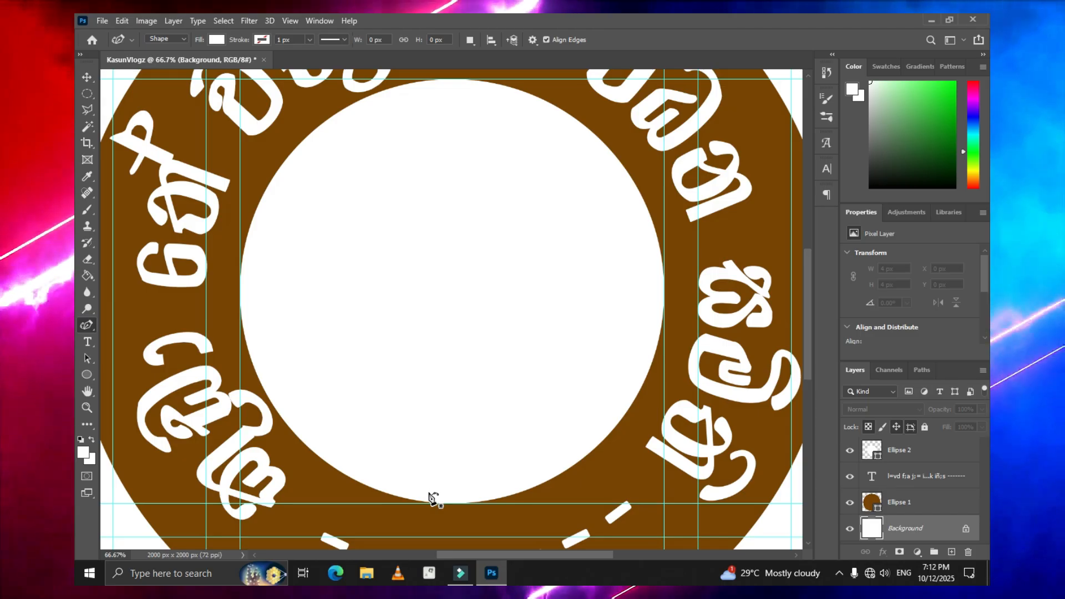
{"action": "left_click", "coordinate": [428, 492]}
{"action": "left_click", "coordinate": [339, 452]}
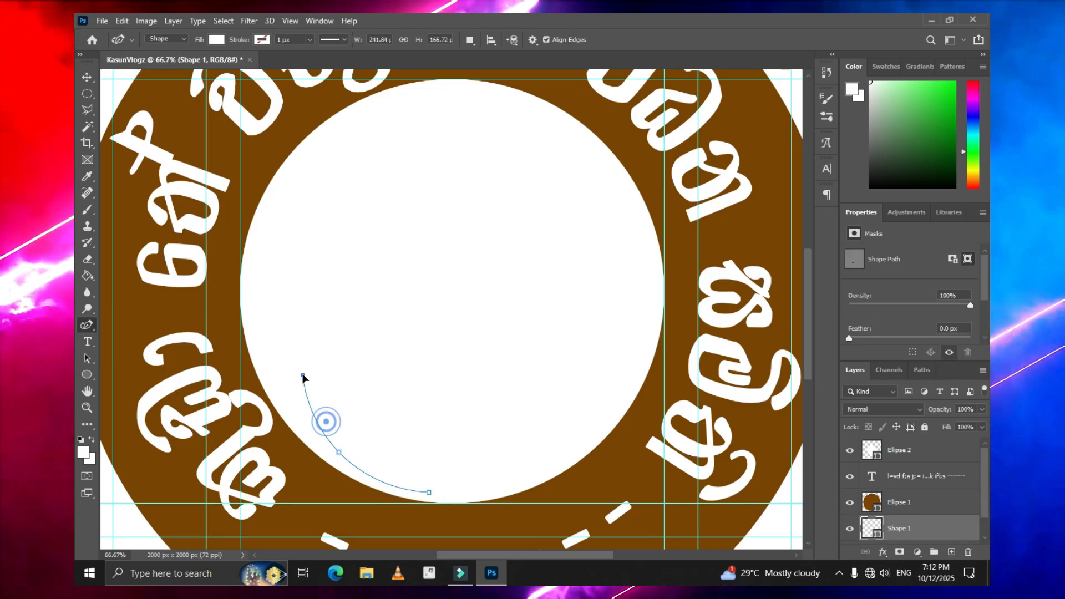
{"action": "left_click", "coordinate": [297, 361]}
{"action": "left_click", "coordinate": [285, 283]}
{"action": "left_click", "coordinate": [265, 241]}
{"action": "left_click", "coordinate": [343, 284]}
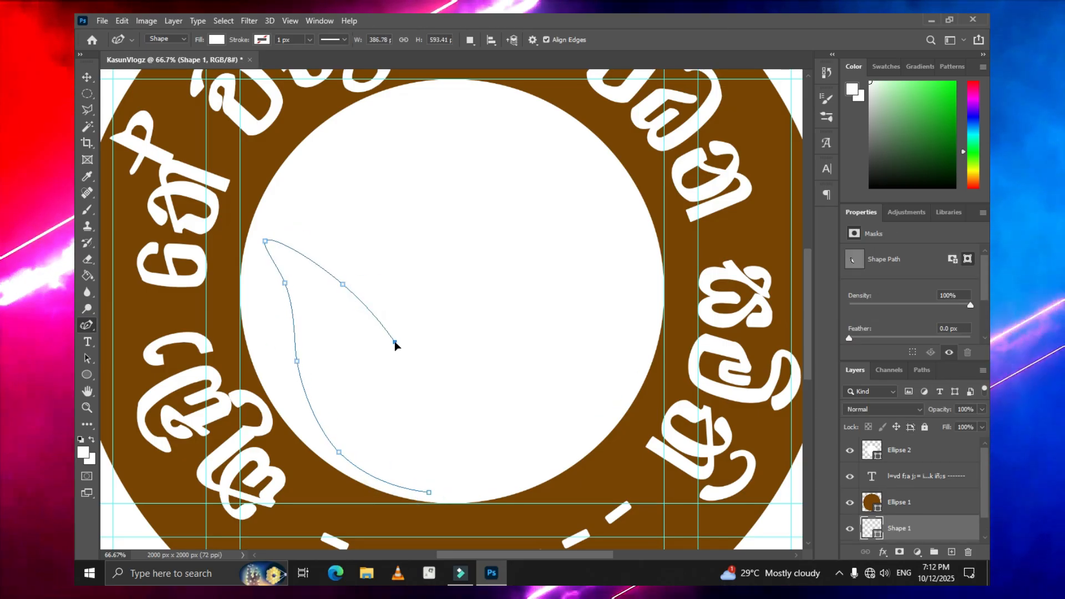
{"action": "left_click", "coordinate": [397, 347]}
{"action": "left_click", "coordinate": [435, 457]}
{"action": "left_click_drag", "start_coordinate": [436, 458], "coordinate": [428, 427]}
{"action": "left_click", "coordinate": [429, 493]}
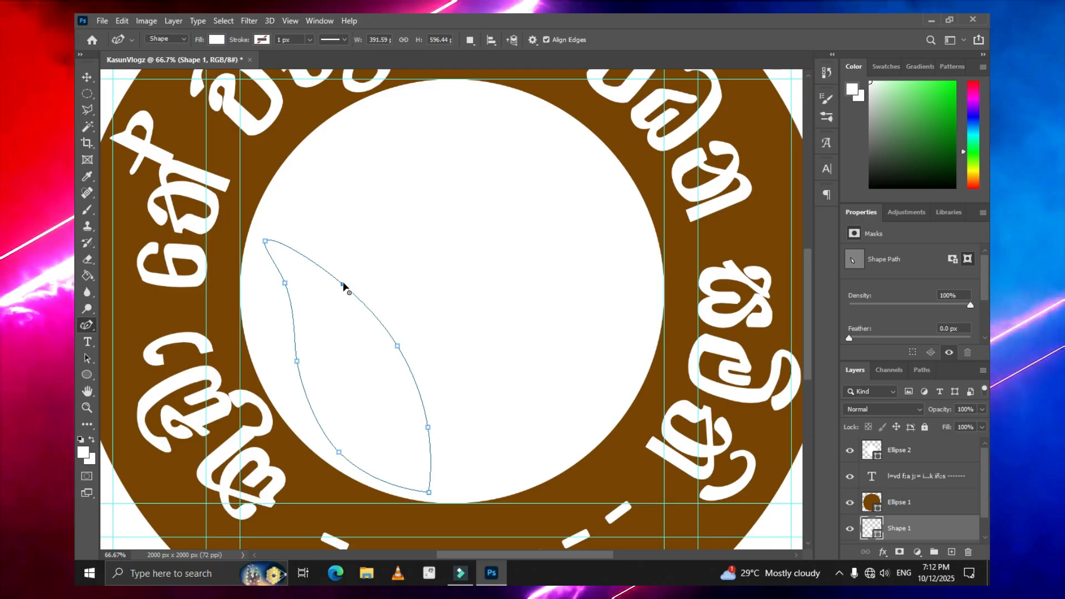
Reshape the leaf outline to about 407 px by 651 px, bulging its right edge outward and curving its upper tip and left edge.
{"action": "left_click_drag", "start_coordinate": [342, 284], "coordinate": [360, 272]}
{"action": "left_click_drag", "start_coordinate": [397, 346], "coordinate": [419, 342]}
{"action": "left_click_drag", "start_coordinate": [428, 427], "coordinate": [442, 428]}
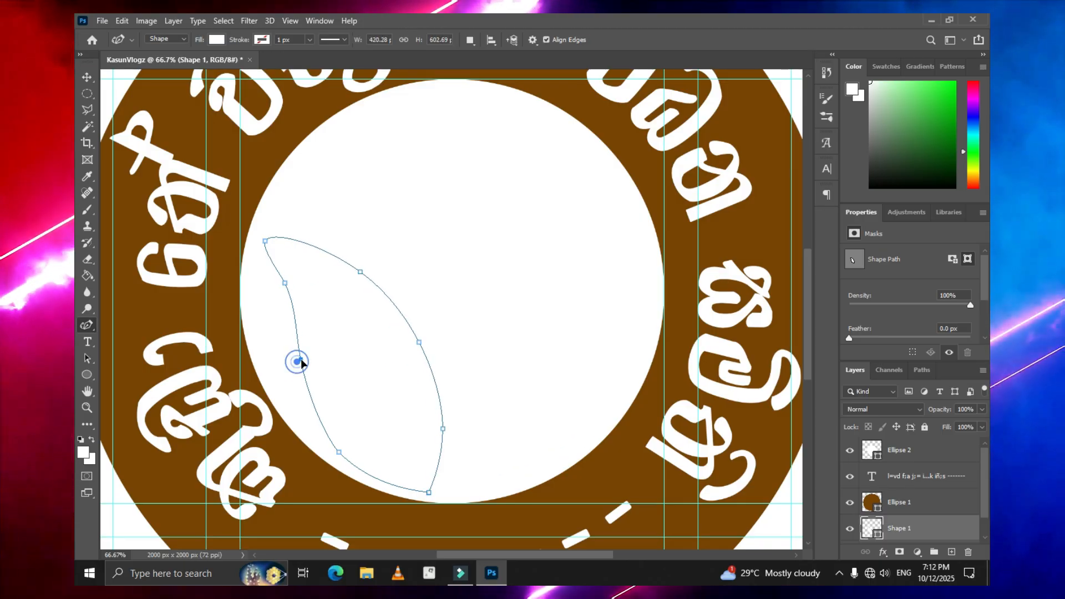
{"action": "left_click_drag", "start_coordinate": [360, 272], "coordinate": [373, 257]}
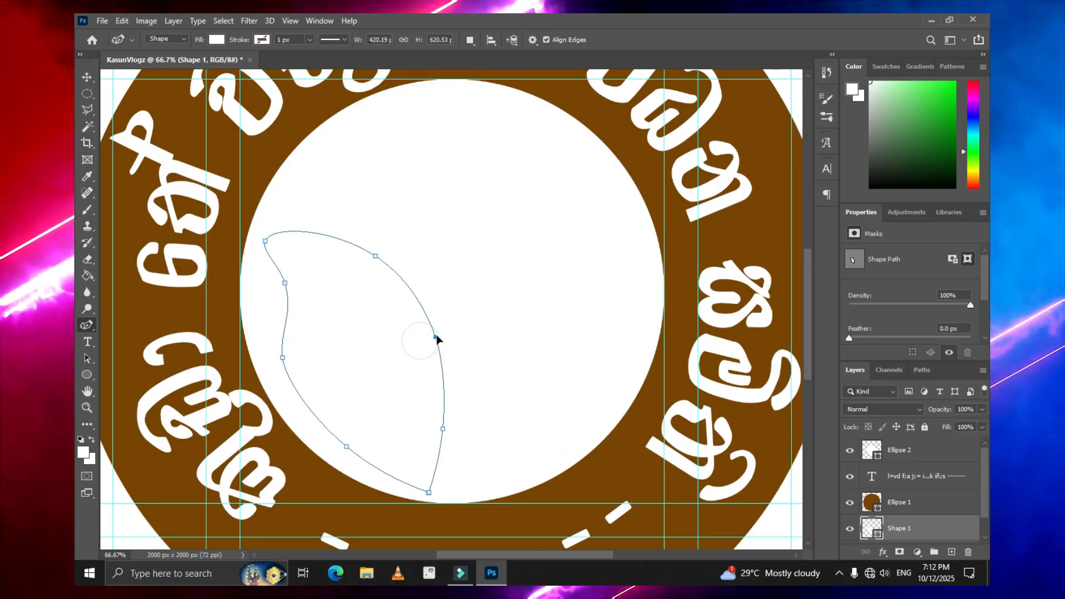
{"action": "left_click_drag", "start_coordinate": [285, 283], "coordinate": [300, 278]}
{"action": "mouse_move", "coordinate": [265, 240]}
{"action": "left_mouse_down"}
{"action": "mouse_move", "coordinate": [275, 215]}
{"action": "mouse_move", "coordinate": [274, 225]}
{"action": "left_mouse_up"}
{"action": "left_click_drag", "start_coordinate": [376, 256], "coordinate": [391, 250]}
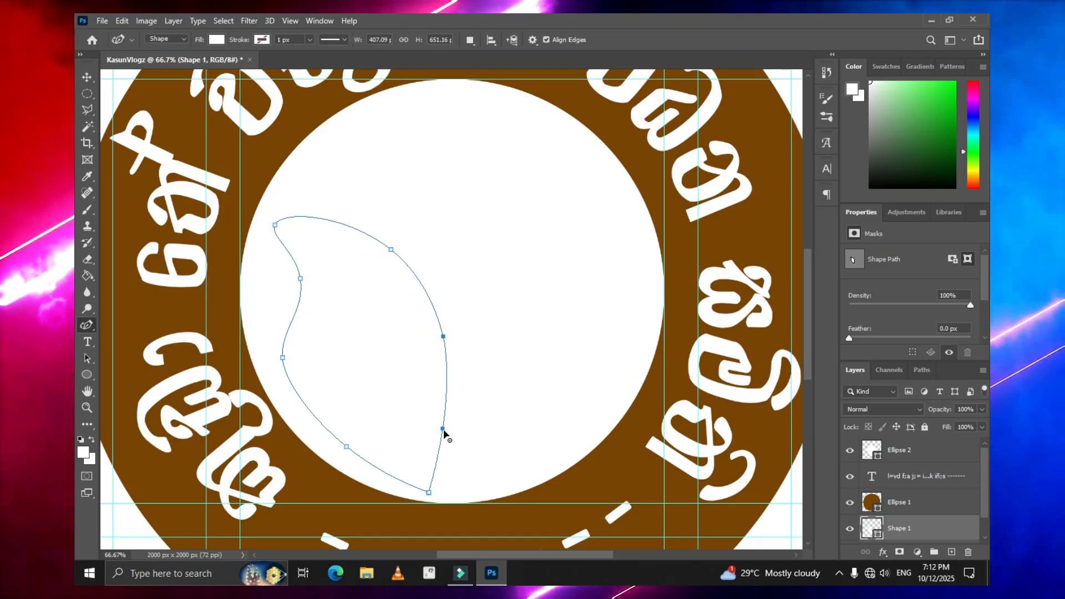
Fill the leaf with dark green and move its layer, Shape 1, above Ellipse 2.
{"action": "left_click", "coordinate": [216, 40]}
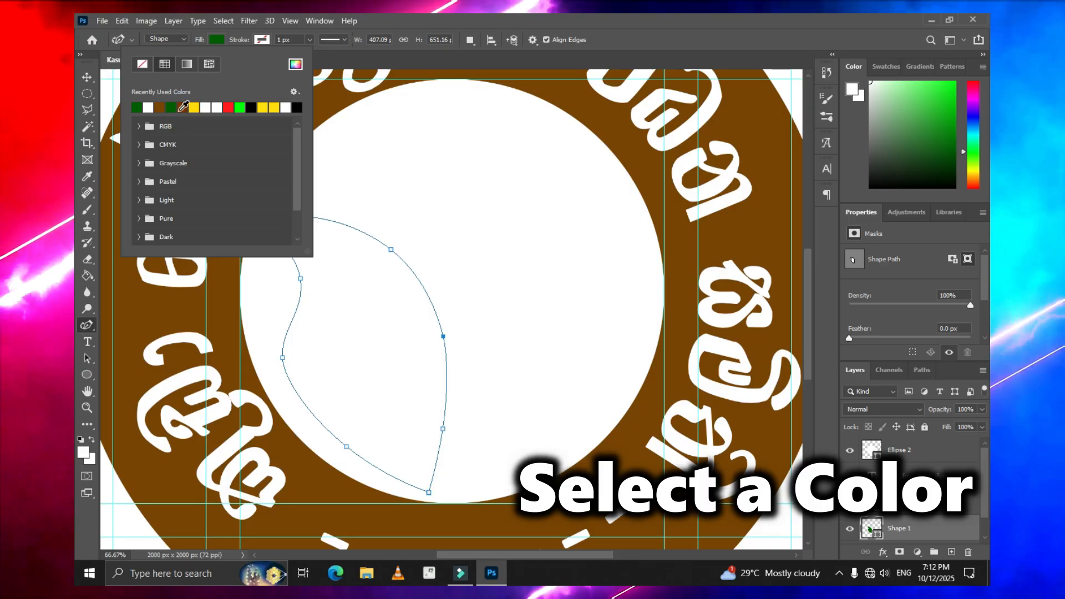
{"action": "left_click", "coordinate": [171, 108]}
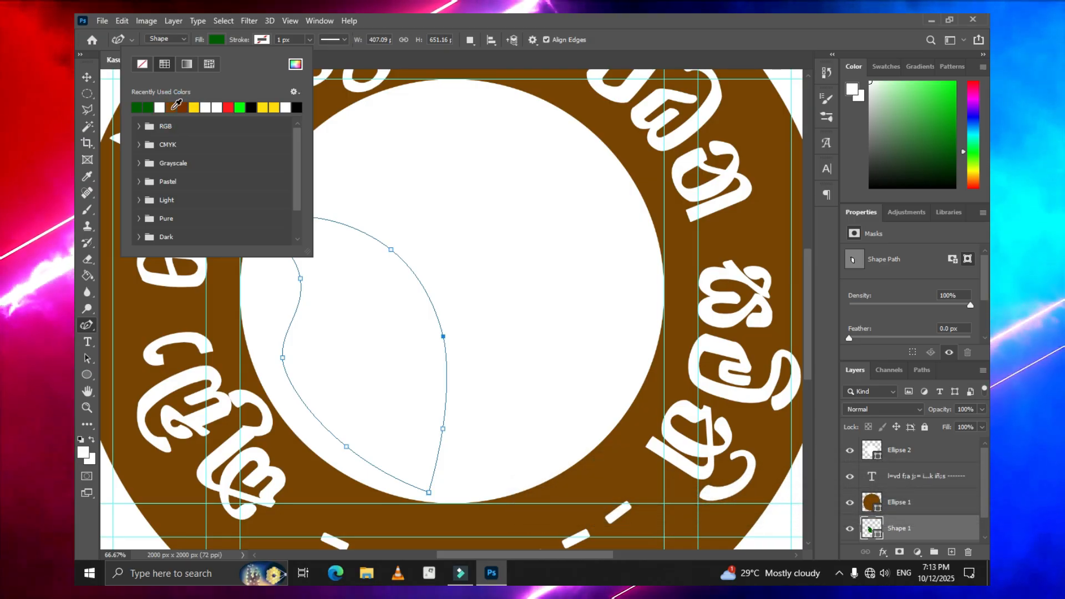
{"action": "left_click_drag", "start_coordinate": [904, 536], "coordinate": [944, 441]}
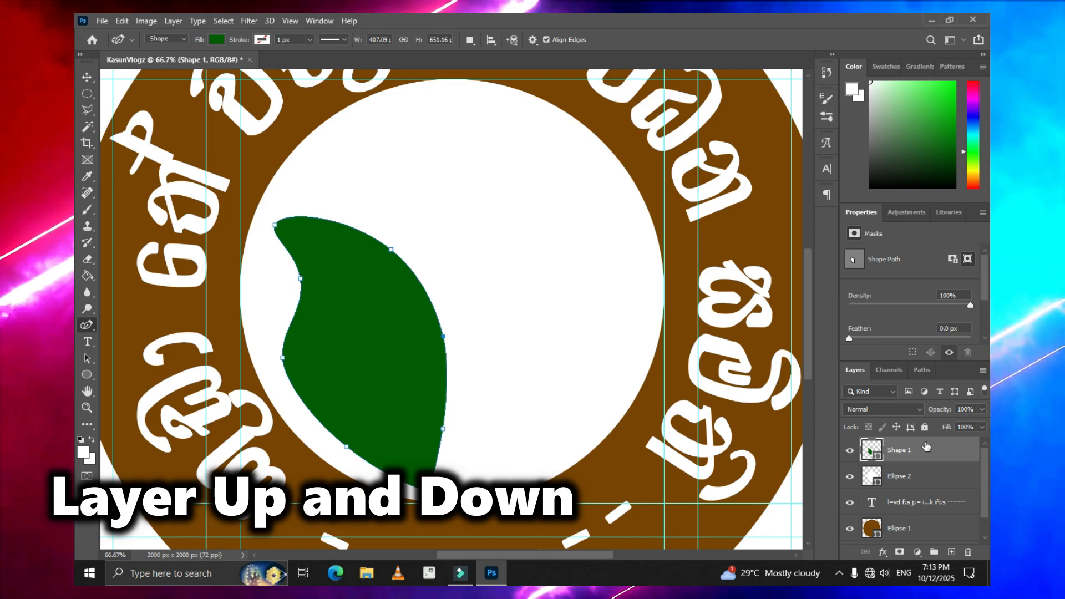
Smooth the curve of the leaf's left edge by shifting its anchor points inward.
{"action": "left_click_drag", "start_coordinate": [283, 359], "coordinate": [295, 360]}
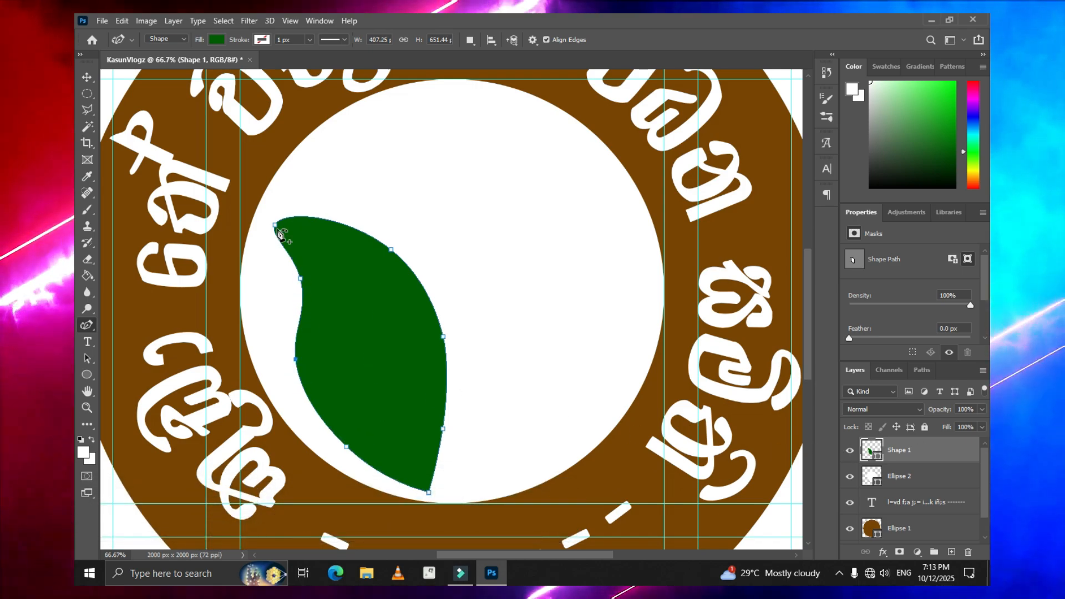
{"action": "left_click", "coordinate": [921, 473]}
{"action": "left_click", "coordinate": [919, 457]}
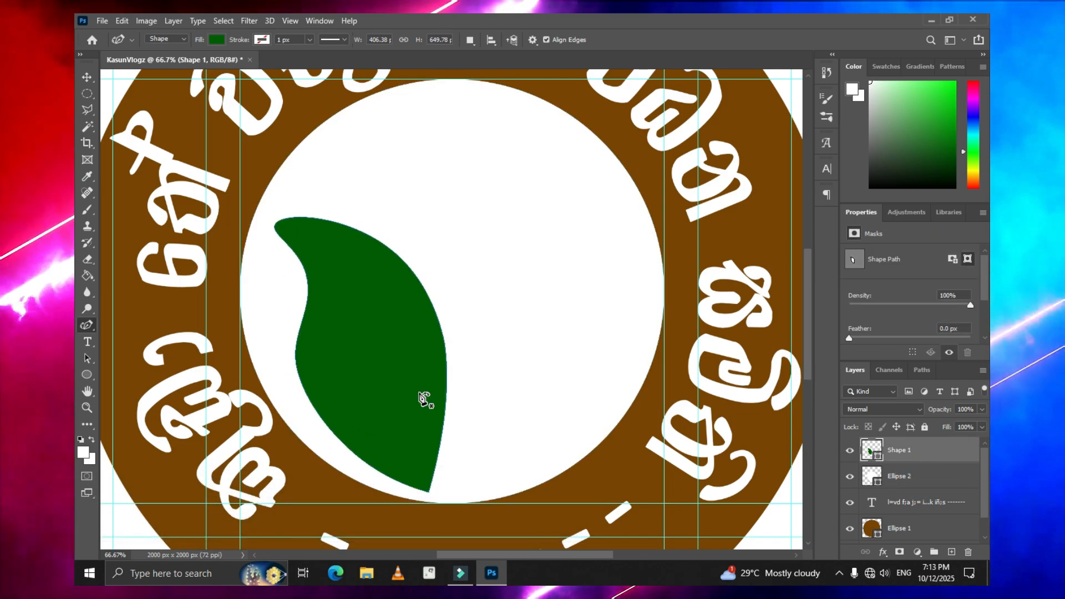
Draw a narrow curved midrib shape, about 333 px wide and 619 px tall, along the leaf from its base to its tip.
{"action": "scroll", "coordinate": [921, 499], "scroll_direction": "down", "scroll_amount": 2}
{"action": "left_click", "coordinate": [920, 531]}
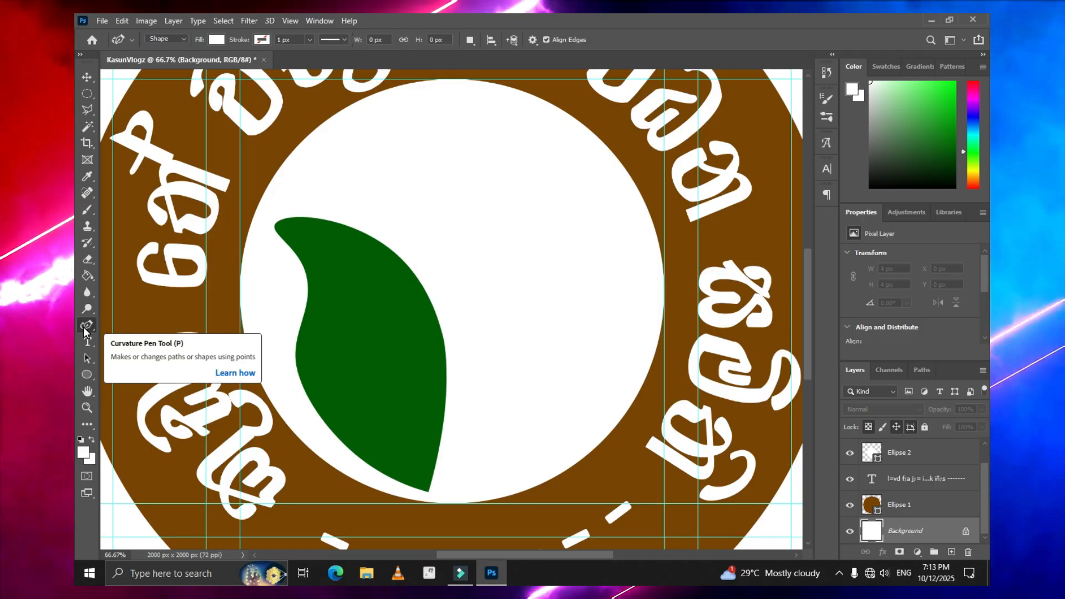
{"action": "left_click", "coordinate": [425, 491]}
{"action": "left_click", "coordinate": [435, 426]}
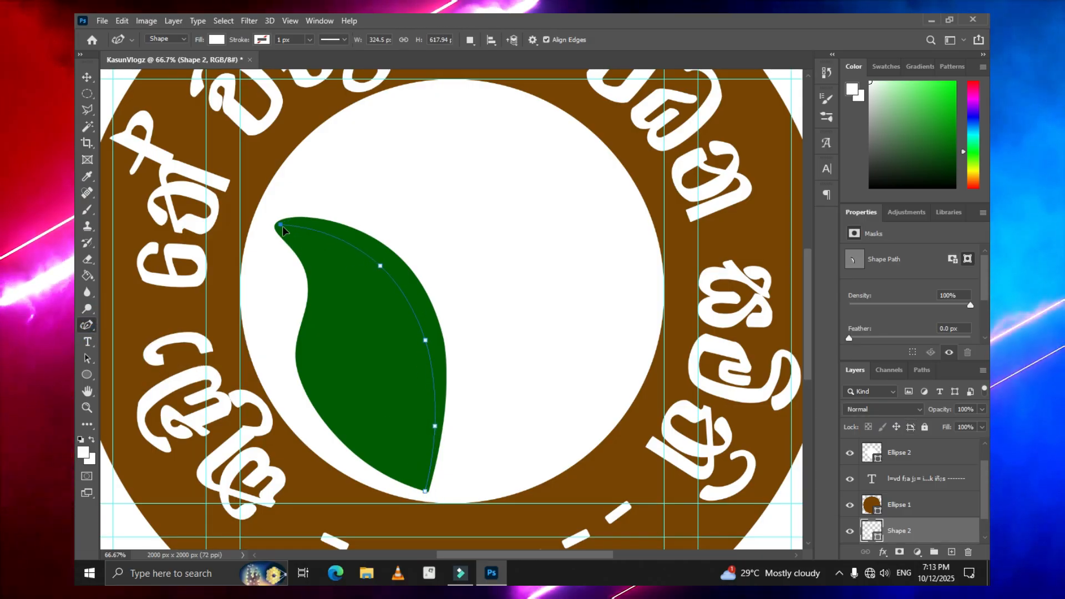
{"action": "left_click_drag", "start_coordinate": [282, 226], "coordinate": [294, 226]}
{"action": "left_click", "coordinate": [374, 271]}
{"action": "left_click", "coordinate": [418, 343]}
{"action": "left_click", "coordinate": [421, 428]}
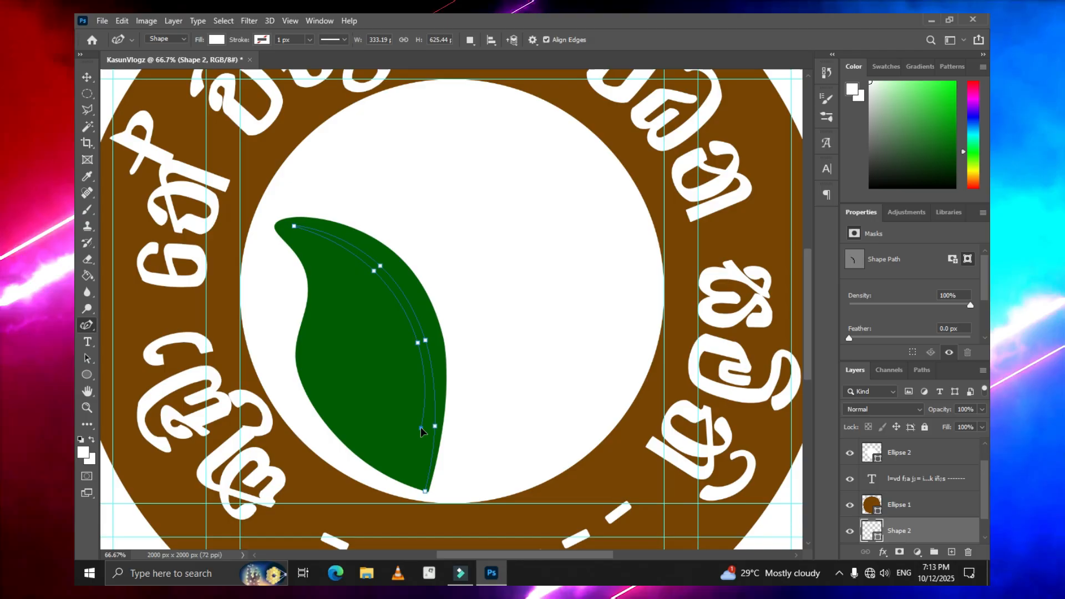
{"action": "left_click", "coordinate": [425, 491]}
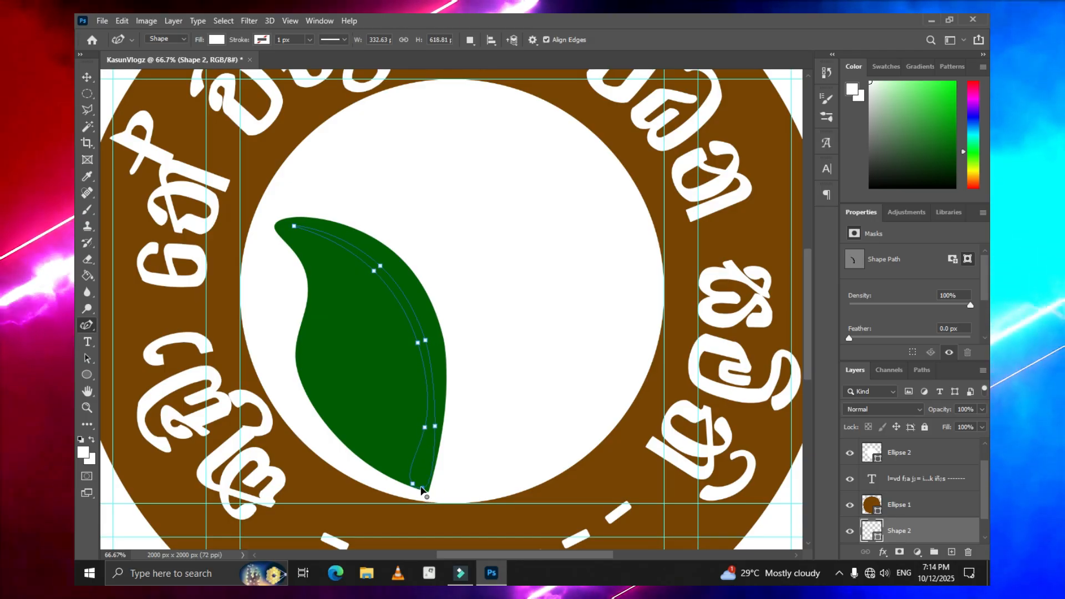
{"action": "left_click", "coordinate": [424, 489]}
Adjust the midrib's anchor points so it narrows smoothly toward the leaf tip, about 341 px wide and 618 px tall.
{"action": "left_click_drag", "start_coordinate": [435, 426], "coordinate": [436, 430]}
{"action": "left_click_drag", "start_coordinate": [425, 340], "coordinate": [426, 342]}
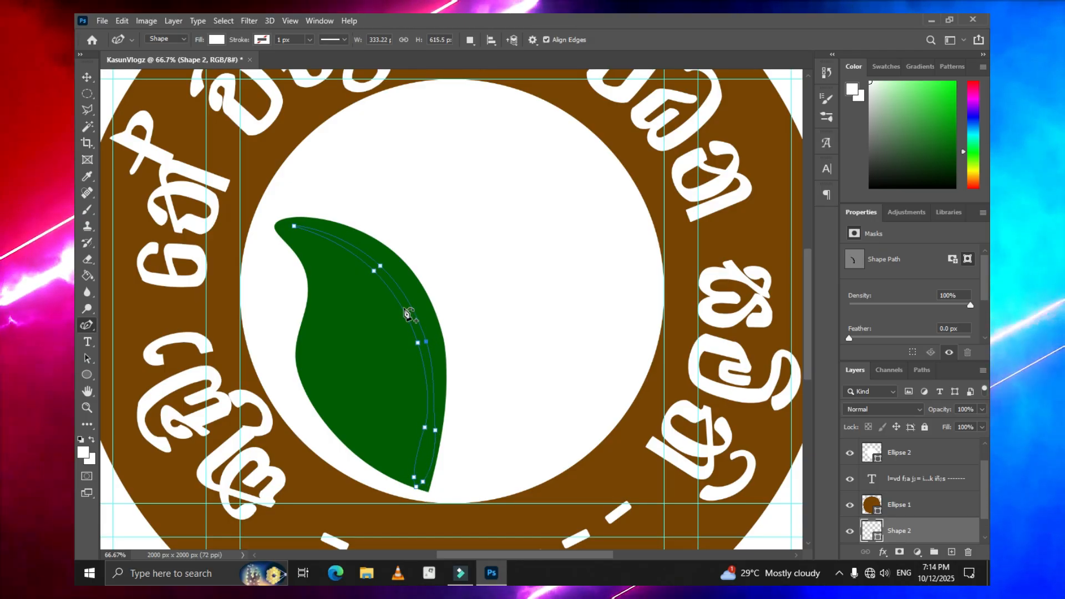
{"action": "left_click_drag", "start_coordinate": [425, 427], "coordinate": [425, 437]}
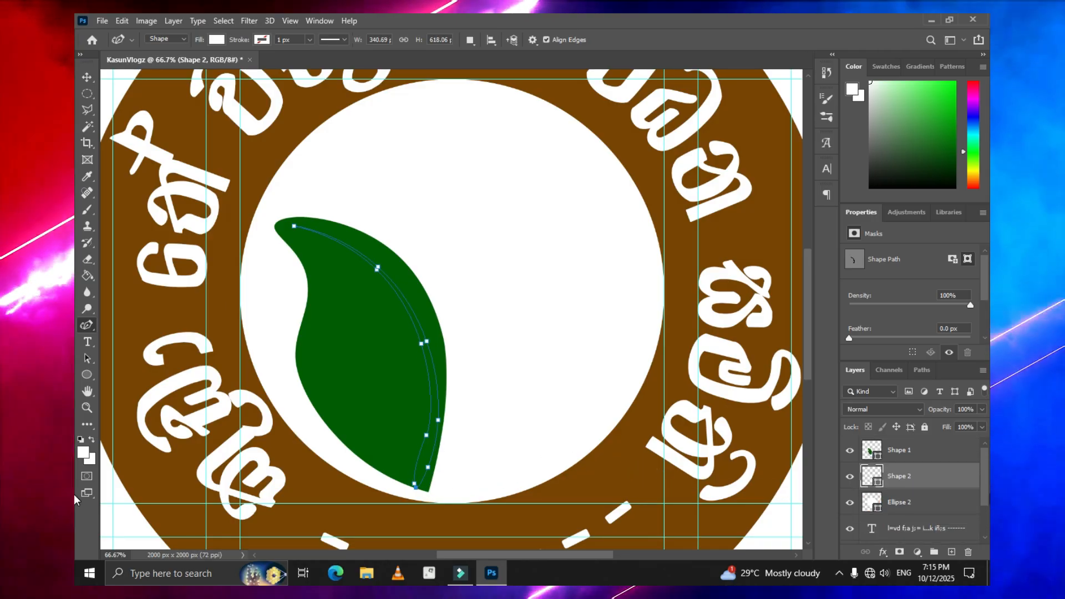
Cut the midrib out of the leaf by combining Shape 1 and Shape 2 with Subtract Shapes at Overlap.
{"action": "left_click", "coordinate": [913, 452], "text": "shift"}
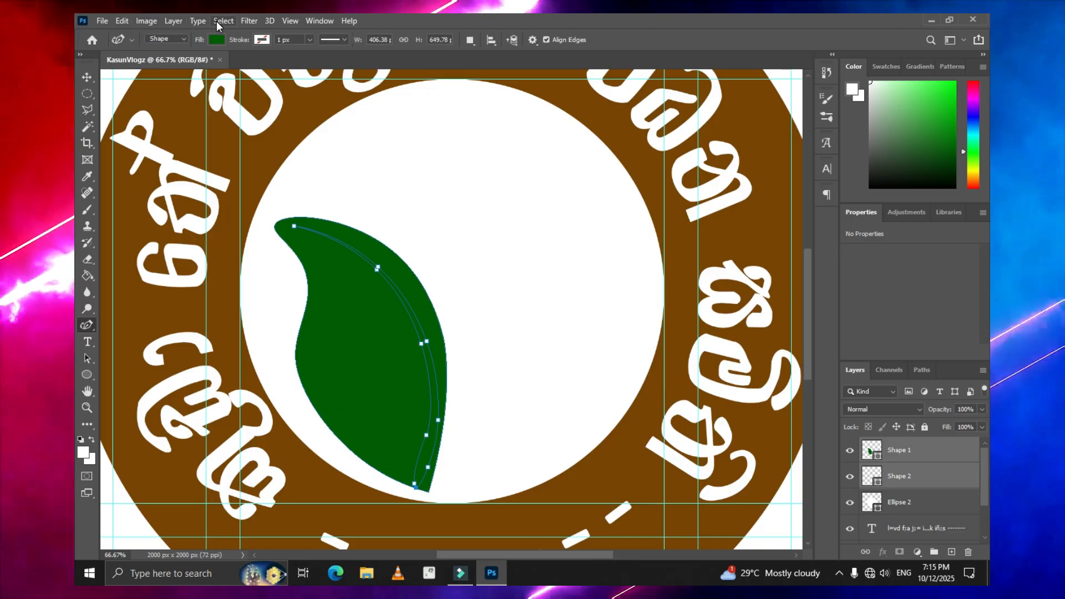
{"action": "left_click", "coordinate": [173, 21]}
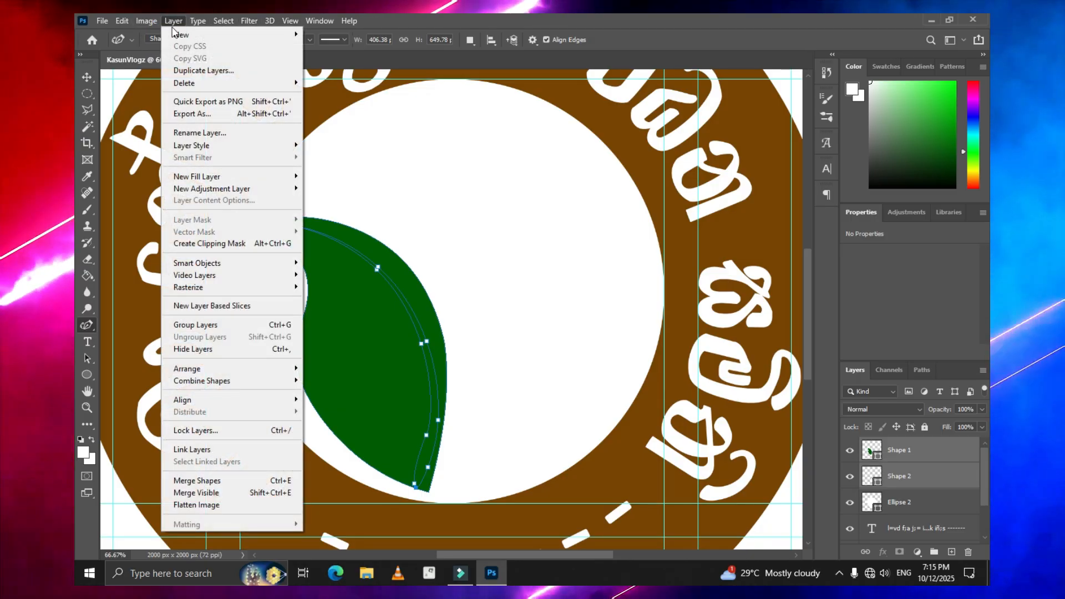
{"action": "mouse_move", "coordinate": [189, 385]}
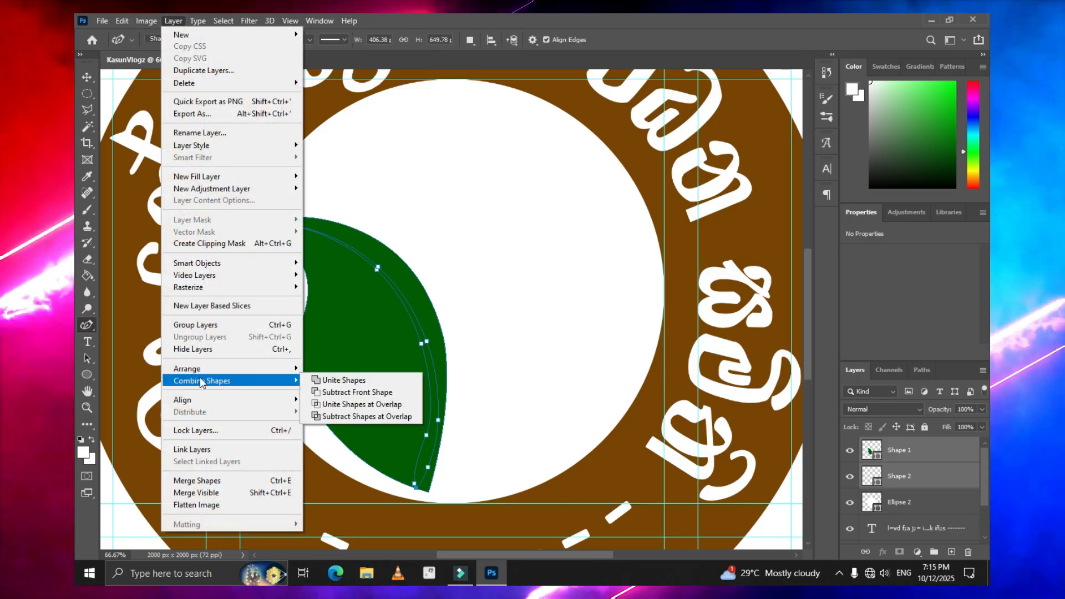
{"action": "left_click", "coordinate": [366, 417]}
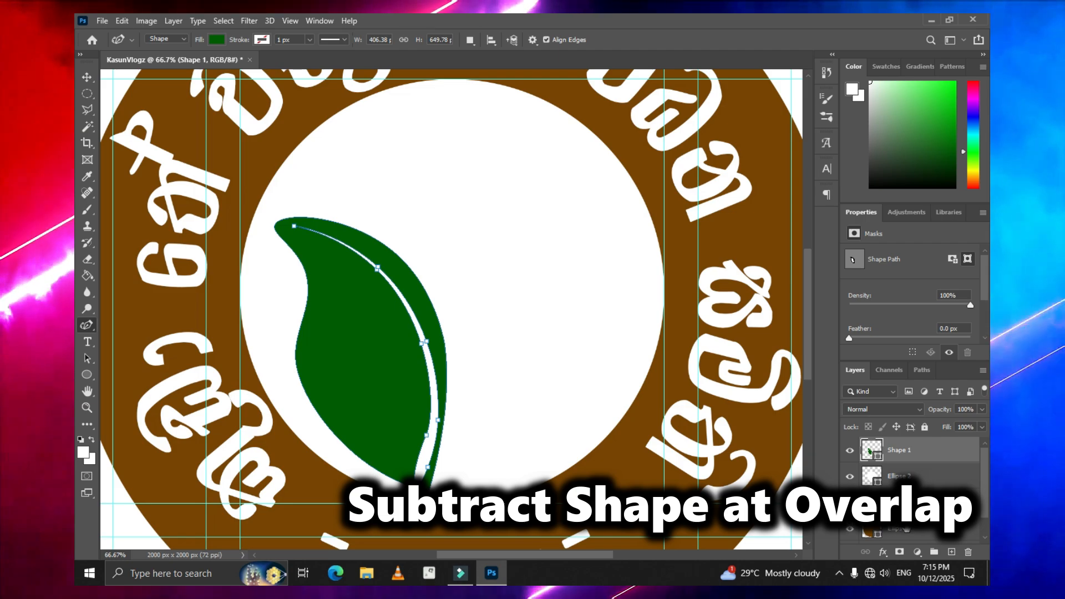
{"action": "left_click", "coordinate": [906, 529]}
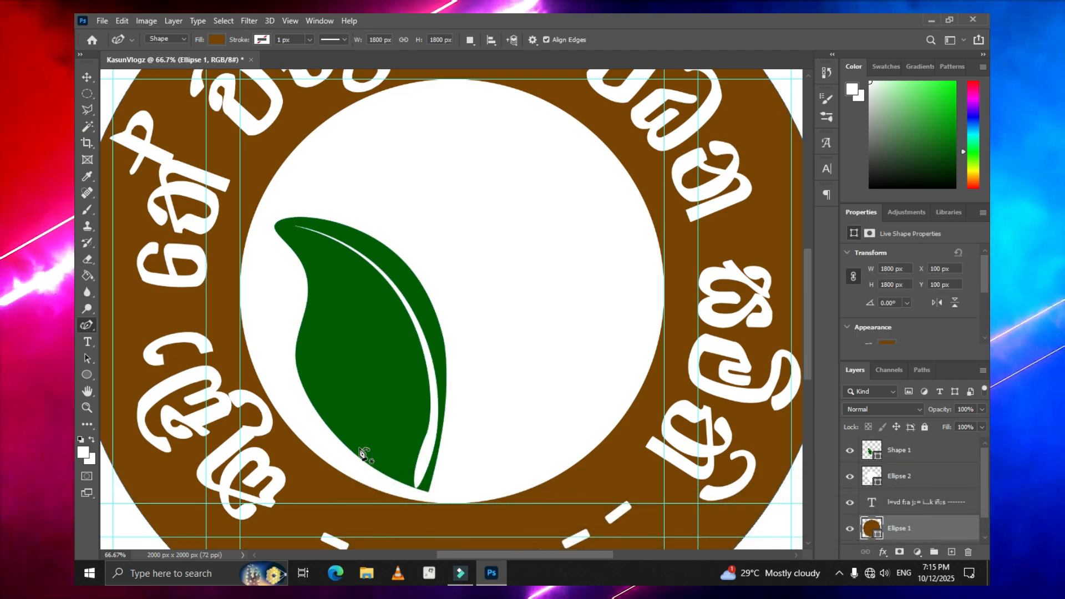
Widen the lower end of the midrib cutout on Shape 1 by moving its bottom anchor points outward.
{"action": "left_click", "coordinate": [902, 460]}
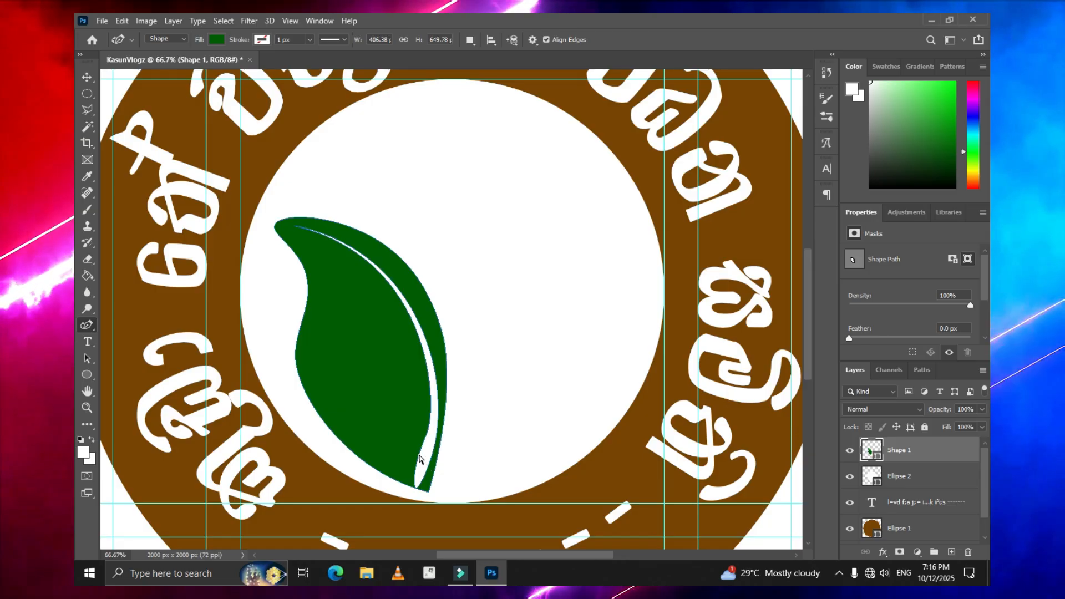
{"action": "key", "text": "ctrl+plus"}
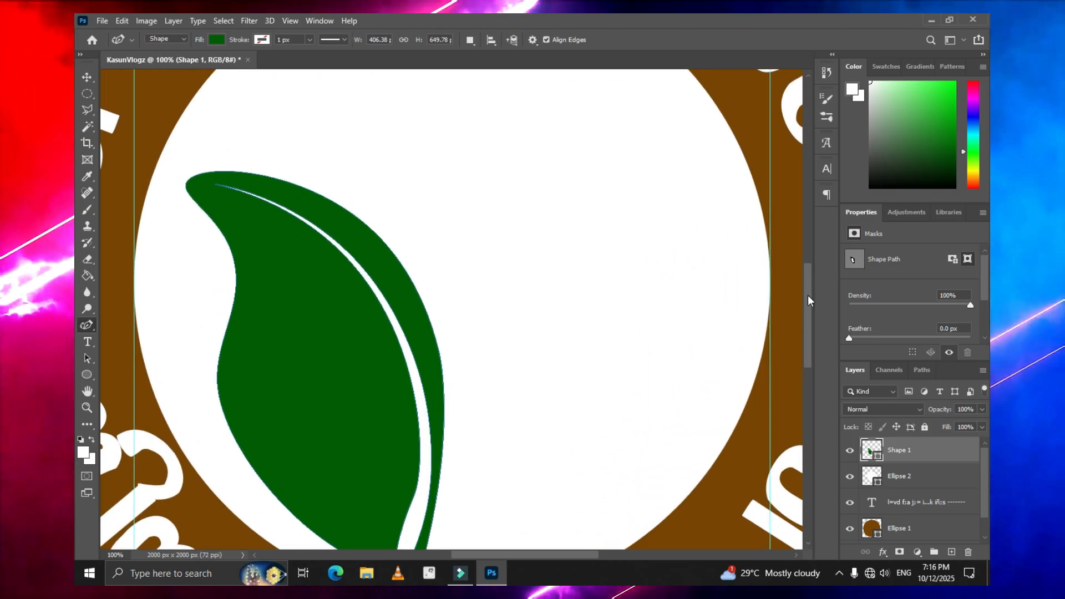
{"action": "left_click_drag", "start_coordinate": [808, 295], "coordinate": [807, 337]}
{"action": "left_click", "coordinate": [405, 329]}
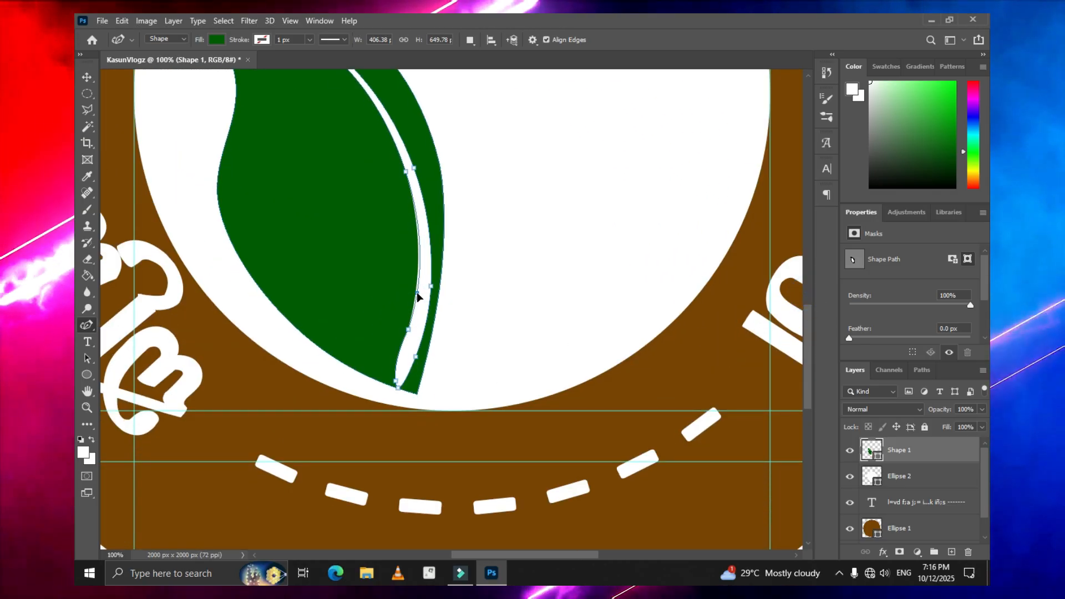
{"action": "left_click_drag", "start_coordinate": [408, 330], "coordinate": [400, 339]}
{"action": "left_click_drag", "start_coordinate": [413, 376], "coordinate": [392, 379]}
{"action": "key", "text": "Return"}
Draw a thin curved side vein shape, about 138 px wide and 44 px tall, branching left from the midrib near the leaf base.
{"action": "scroll", "coordinate": [967, 516], "scroll_direction": "down", "scroll_amount": 2}
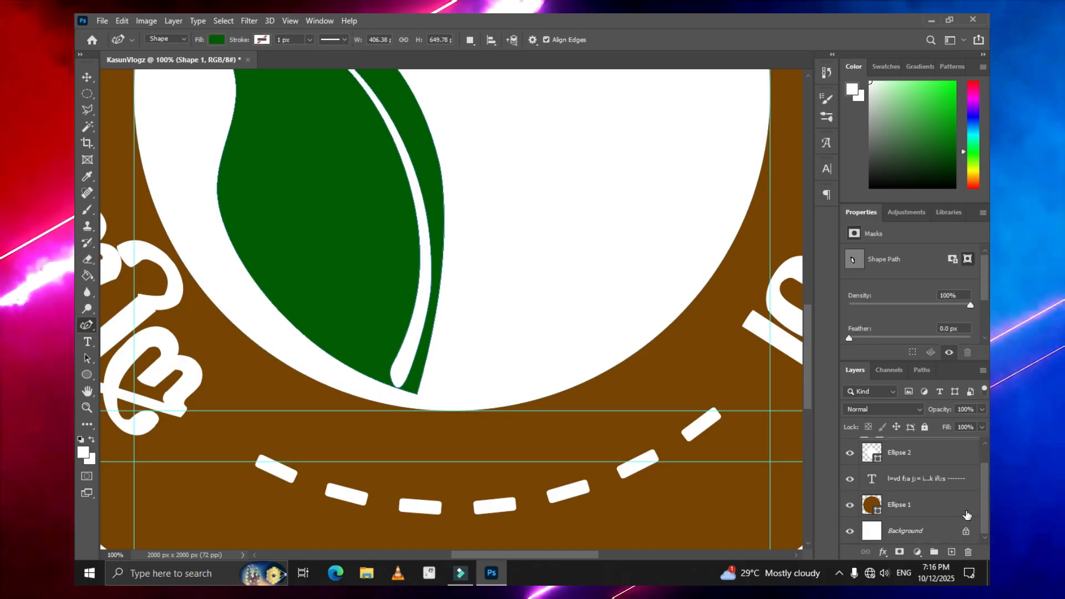
{"action": "left_click", "coordinate": [967, 525]}
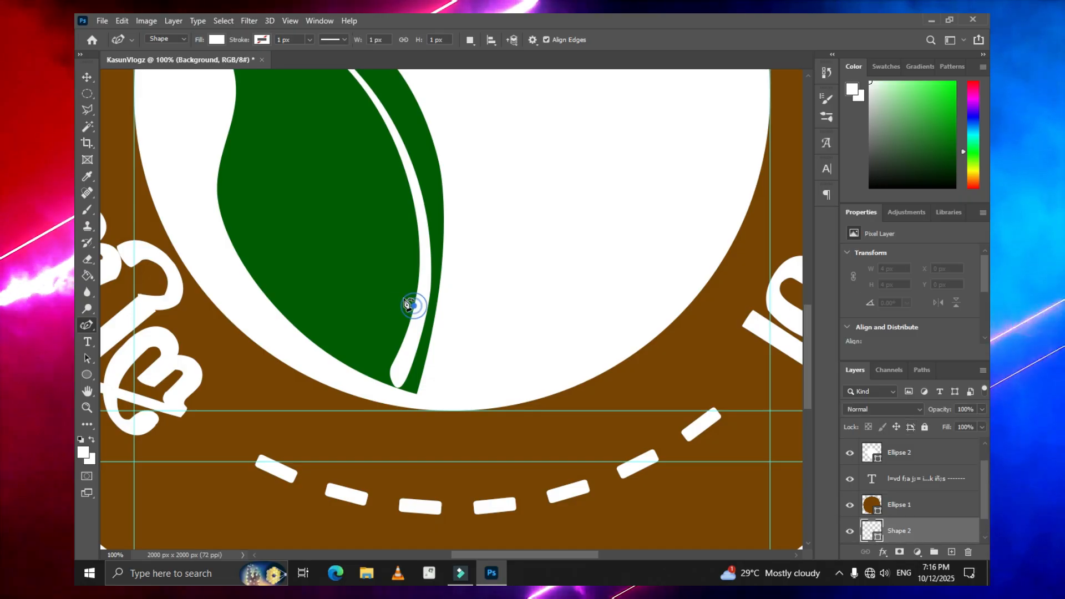
{"action": "left_click", "coordinate": [413, 306]}
{"action": "left_click", "coordinate": [376, 300]}
{"action": "left_click_drag", "start_coordinate": [364, 289], "coordinate": [342, 300]}
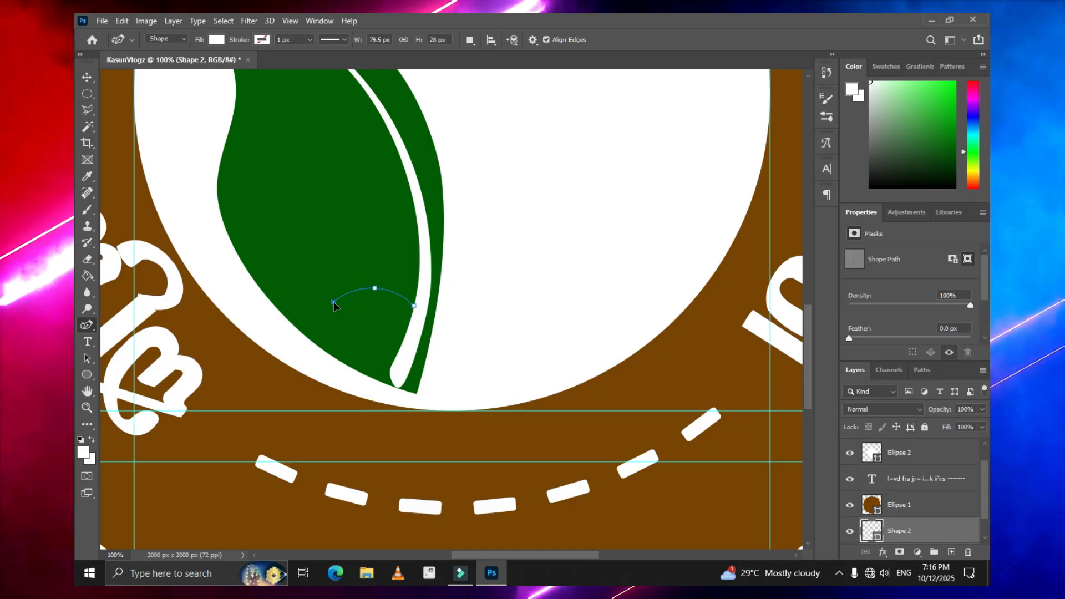
{"action": "left_click", "coordinate": [415, 304]}
{"action": "left_click_drag", "start_coordinate": [375, 288], "coordinate": [376, 286]}
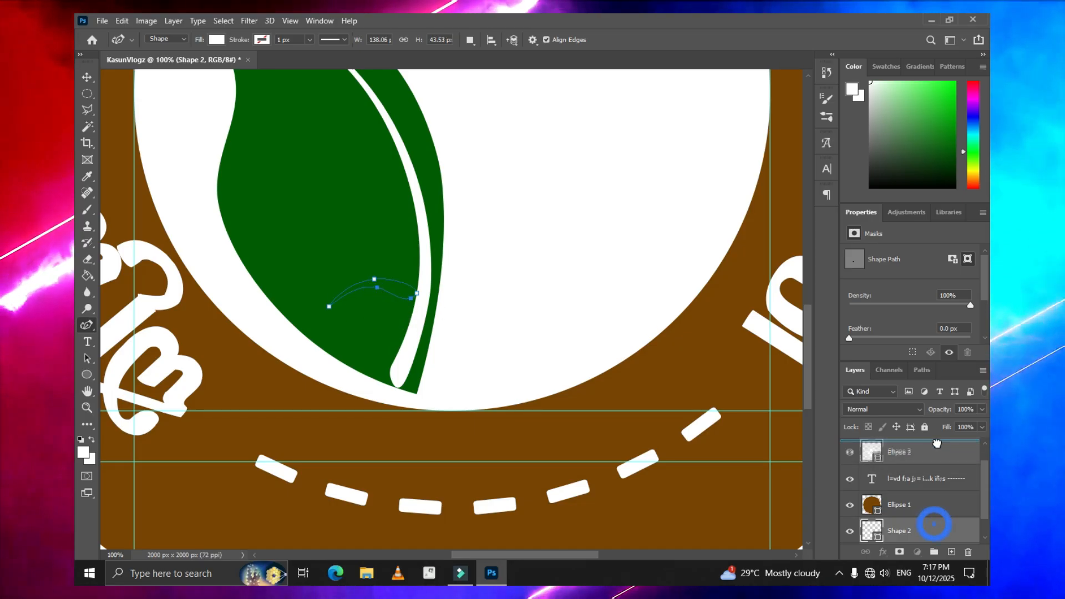
Move the Shape 2 side vein layer to the top of the layer stack, above Shape 1.
{"action": "left_click_drag", "start_coordinate": [937, 443], "coordinate": [937, 444]}
{"action": "left_click", "coordinate": [929, 476]}
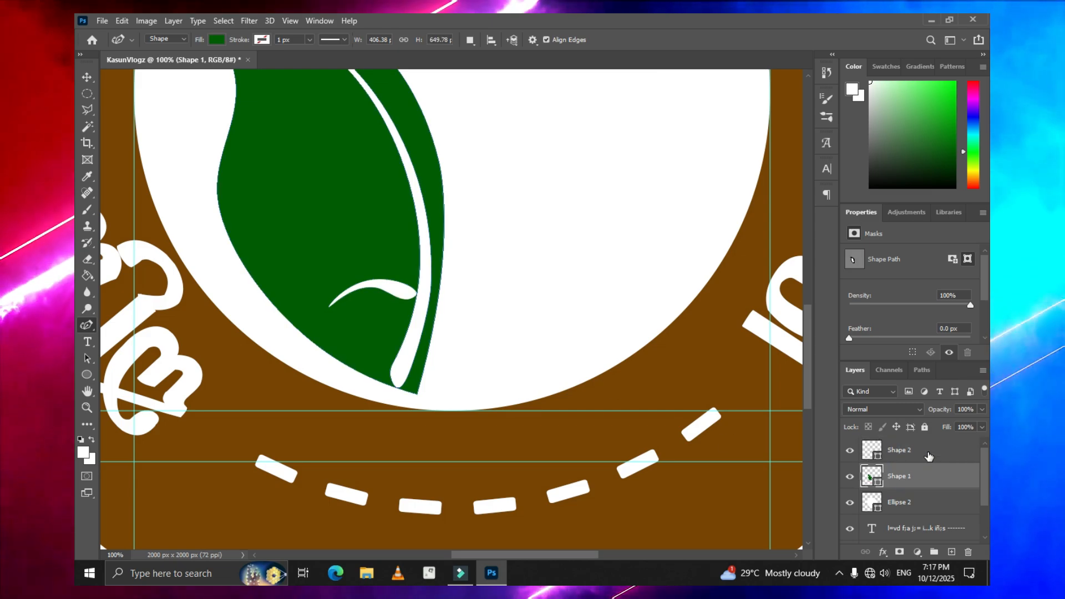
{"action": "left_click", "coordinate": [929, 455]}
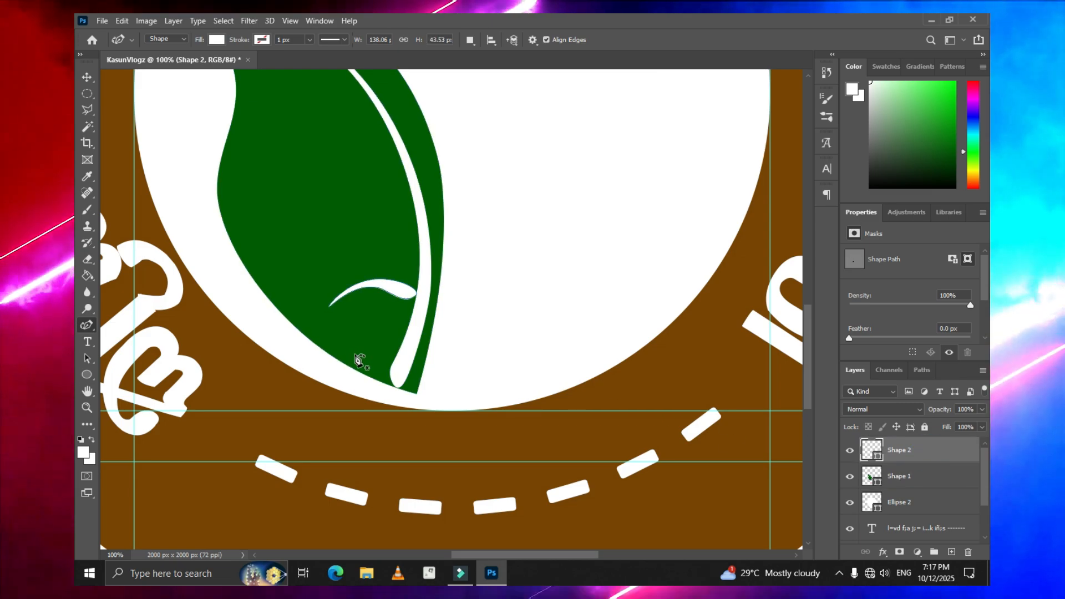
Duplicate the side vein directly above the original along the midrib and enlarge the copy toward the leaf's outer edge.
{"action": "left_click", "coordinate": [87, 78]}
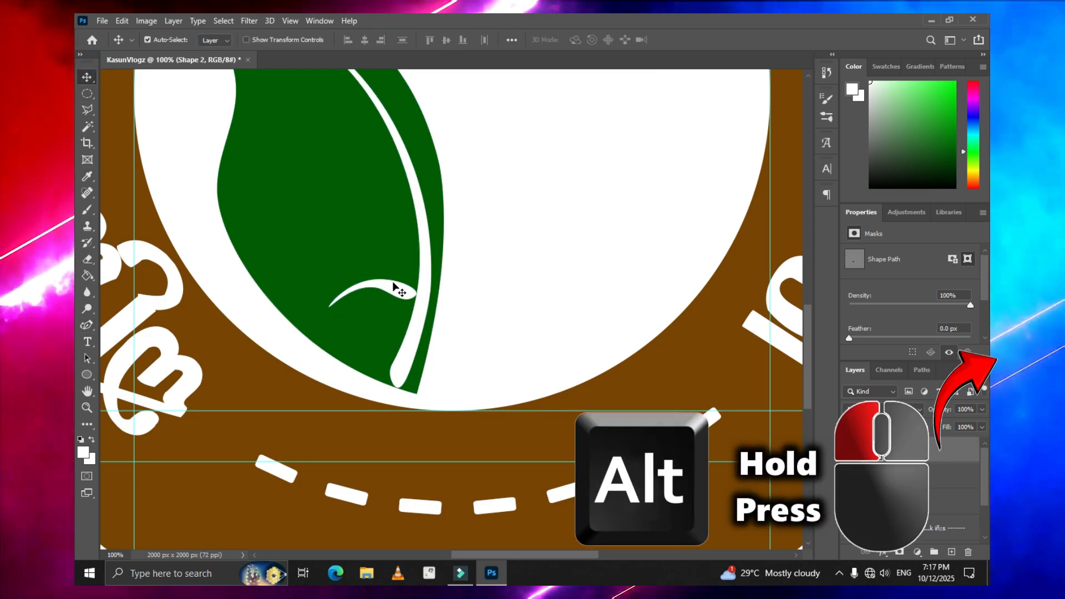
{"action": "left_click_drag", "start_coordinate": [391, 280], "coordinate": [393, 214]}
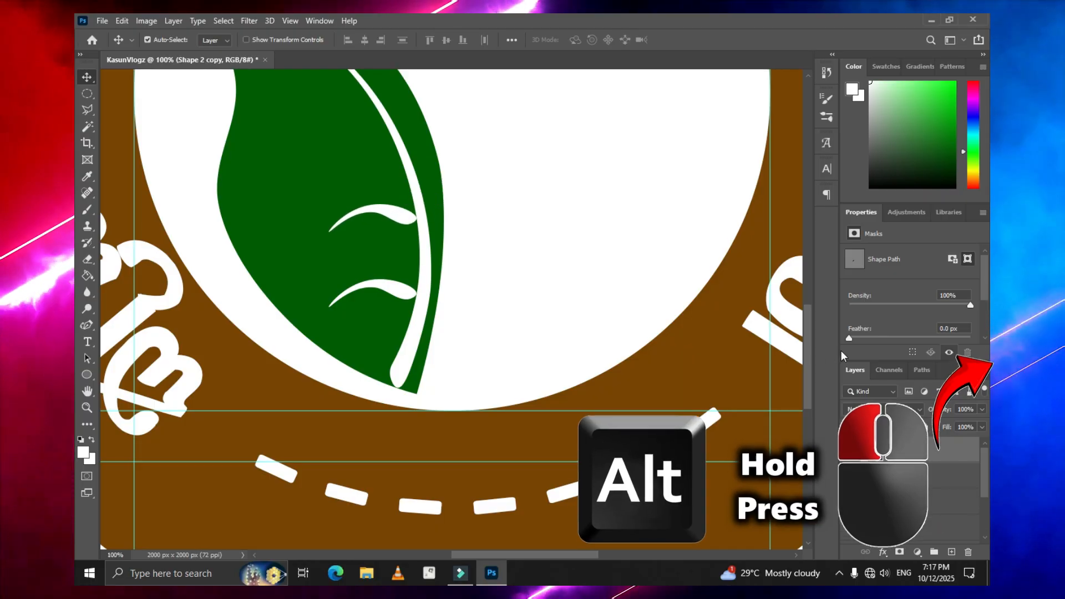
{"action": "left_click_drag", "start_coordinate": [808, 355], "coordinate": [808, 310]}
{"action": "key", "text": "ctrl+t"}
{"action": "left_click_drag", "start_coordinate": [325, 397], "coordinate": [329, 391]}
{"action": "left_click_drag", "start_coordinate": [327, 428], "coordinate": [307, 434]}
{"action": "key", "text": "Return"}
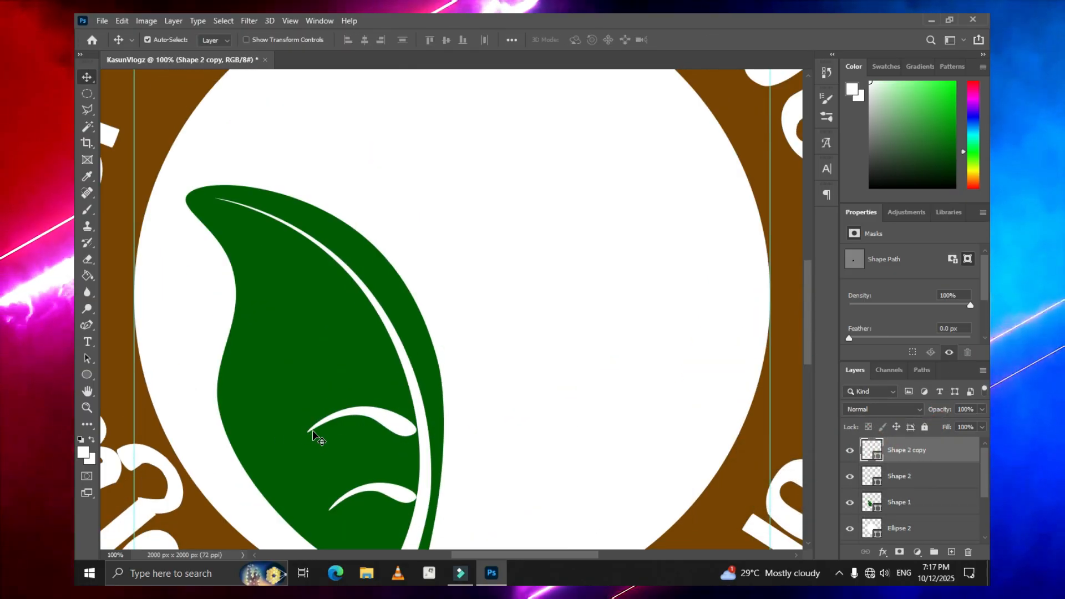
Duplicate the enlarged vein farther up the midrib and scale the copy slightly smaller so it meets the midrib.
{"action": "left_click_drag", "start_coordinate": [403, 427], "coordinate": [380, 340]}
{"action": "key", "text": "ctrl+t"}
{"action": "left_click_drag", "start_coordinate": [400, 317], "coordinate": [365, 336]}
{"action": "left_click_drag", "start_coordinate": [281, 357], "coordinate": [290, 353]}
{"action": "key", "text": "Return"}
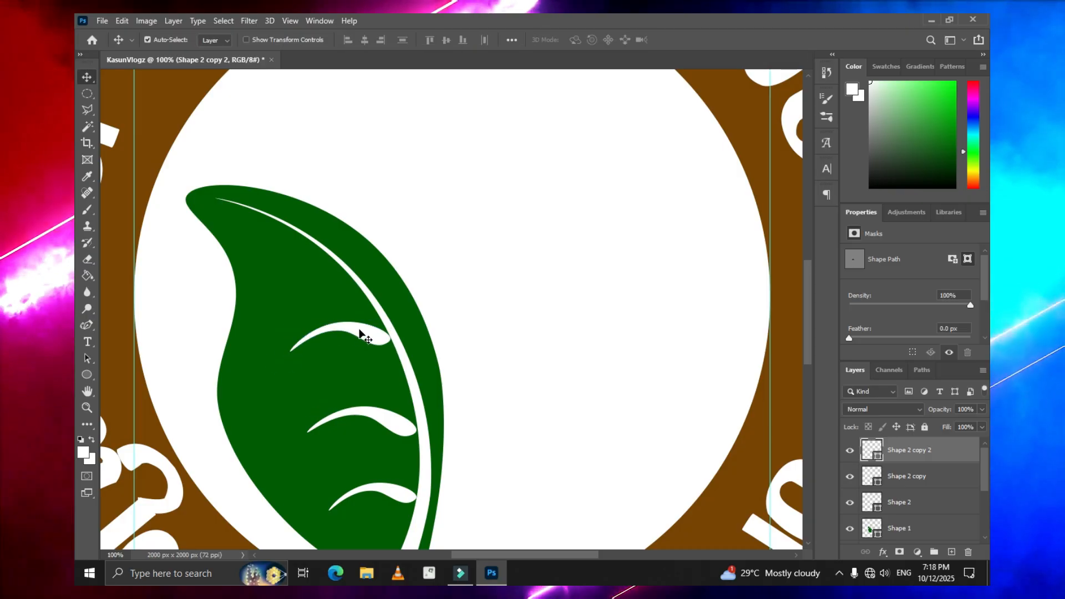
Add another vein copy in the leaf's upper part, shrinking, rotating and nudging it to fit beside the midrib.
{"action": "left_click_drag", "start_coordinate": [364, 335], "coordinate": [321, 272]}
{"action": "key", "text": "ctrl+t"}
{"action": "left_click_drag", "start_coordinate": [243, 281], "coordinate": [259, 277]}
{"action": "left_click_drag", "start_coordinate": [381, 222], "coordinate": [374, 213]}
{"action": "left_click_drag", "start_coordinate": [332, 263], "coordinate": [330, 270]}
{"action": "left_click_drag", "start_coordinate": [260, 288], "coordinate": [262, 288]}
{"action": "key", "text": "Return"}
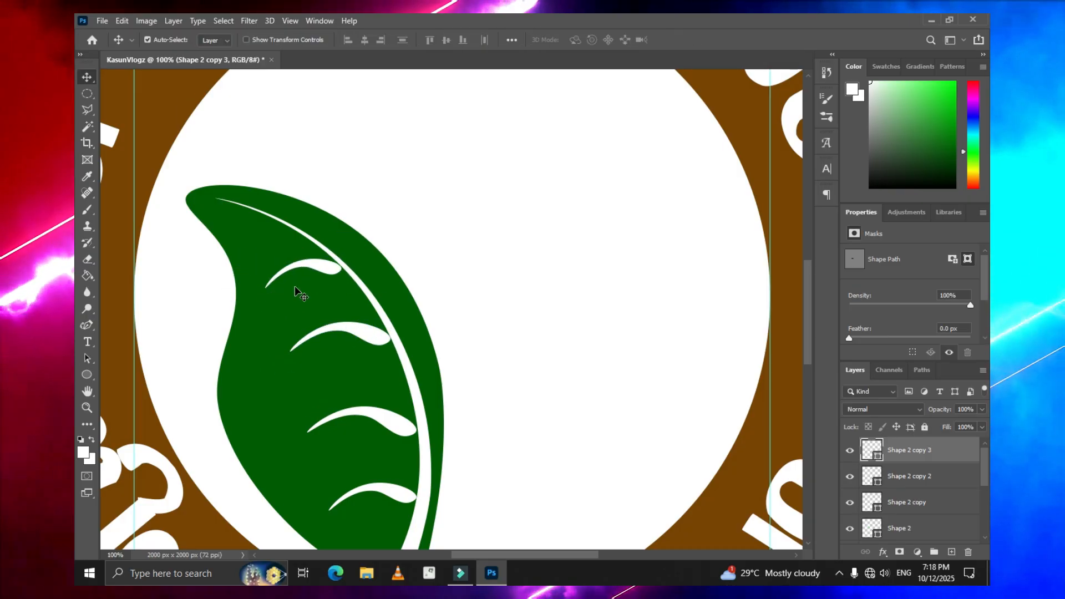
Place one more vein copy near the leaf tip, scaled to about 51% and rotated about -13.6°.
{"action": "left_click_drag", "start_coordinate": [323, 270], "coordinate": [242, 218]}
{"action": "key", "text": "ctrl+t"}
{"action": "left_click_drag", "start_coordinate": [185, 234], "coordinate": [211, 225]}
{"action": "left_click_drag", "start_coordinate": [316, 172], "coordinate": [299, 151]}
{"action": "left_click_drag", "start_coordinate": [248, 218], "coordinate": [256, 228]}
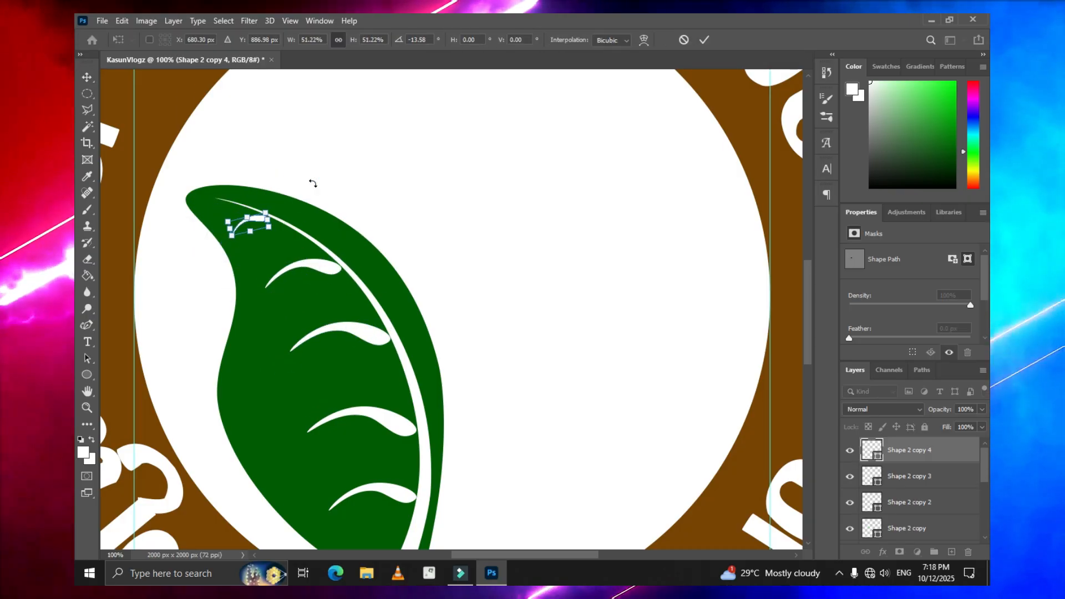
{"action": "key", "text": "Return"}
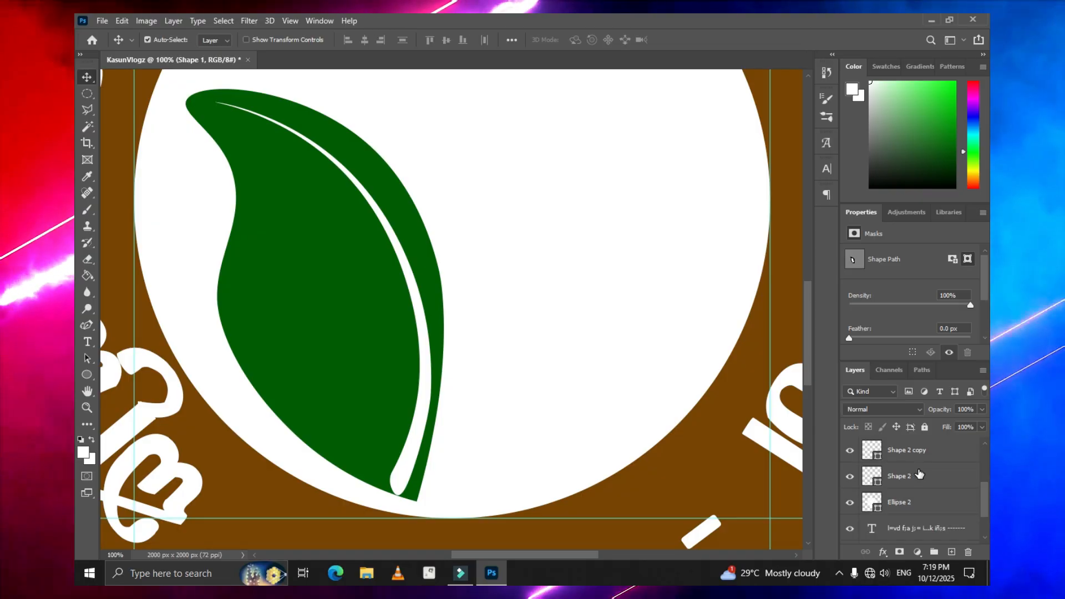
Cut all the side veins out of the leaf by combining Shape 1 and the Shape 2 layers with Subtract Shapes at Overlap.
{"action": "scroll", "coordinate": [922, 481], "scroll_direction": "down", "scroll_amount": 1}
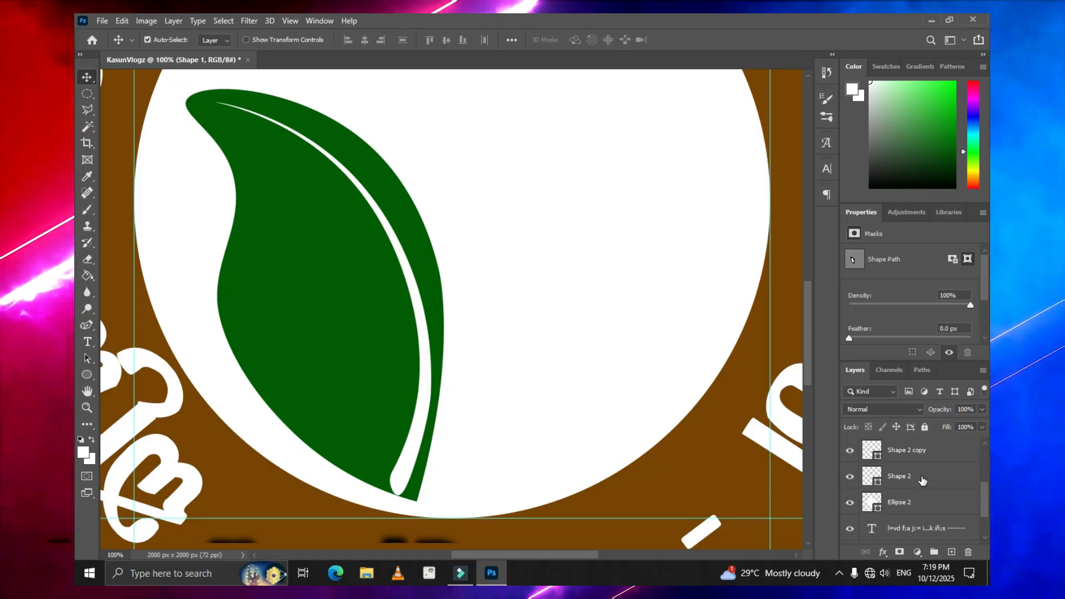
{"action": "left_click", "coordinate": [915, 484], "text": "shift"}
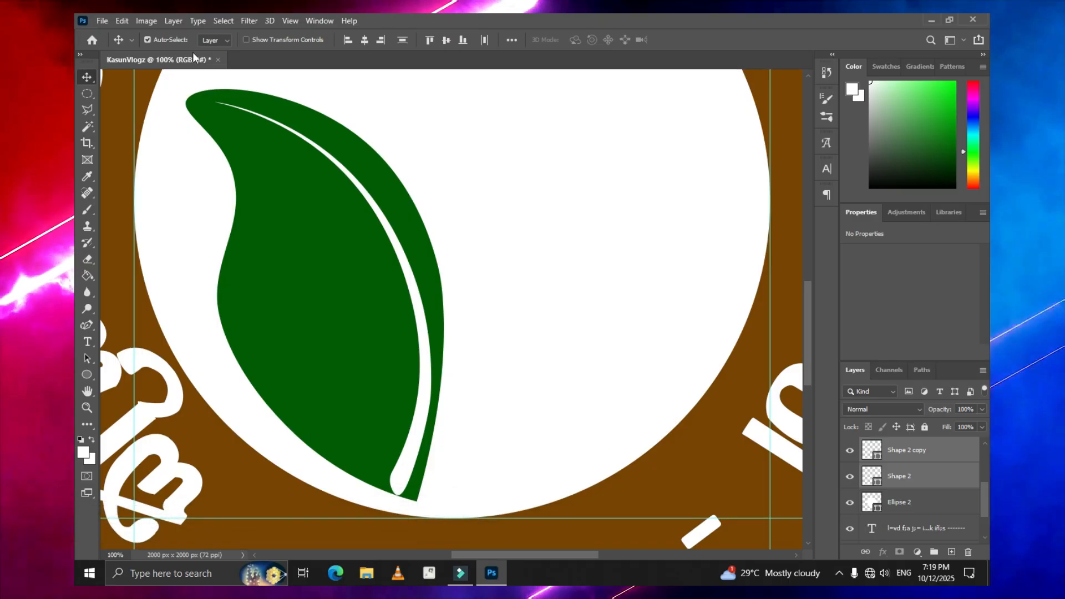
{"action": "left_click", "coordinate": [173, 21]}
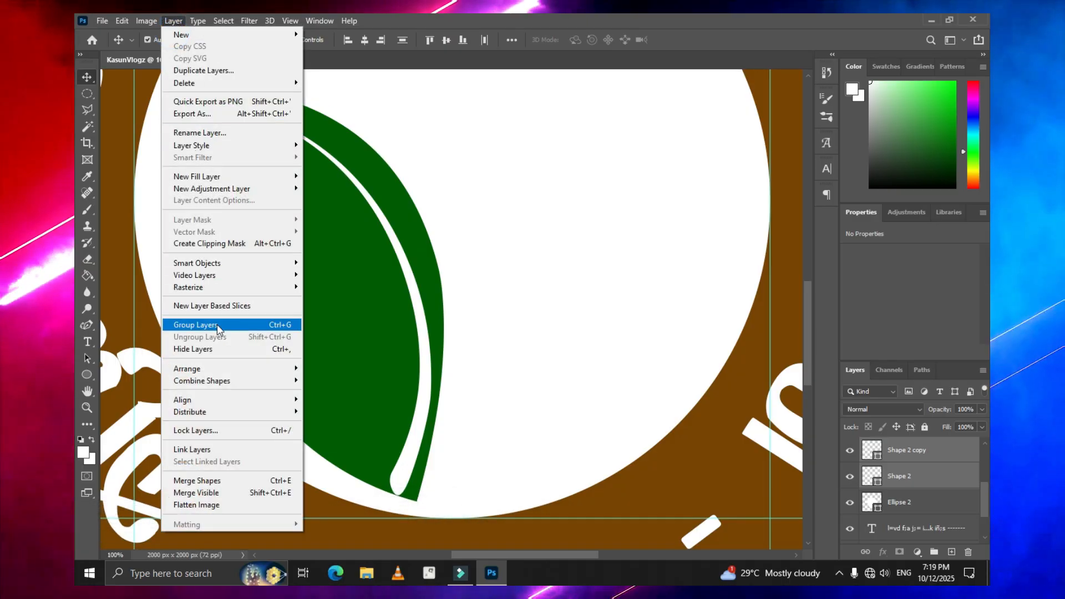
{"action": "mouse_move", "coordinate": [235, 383]}
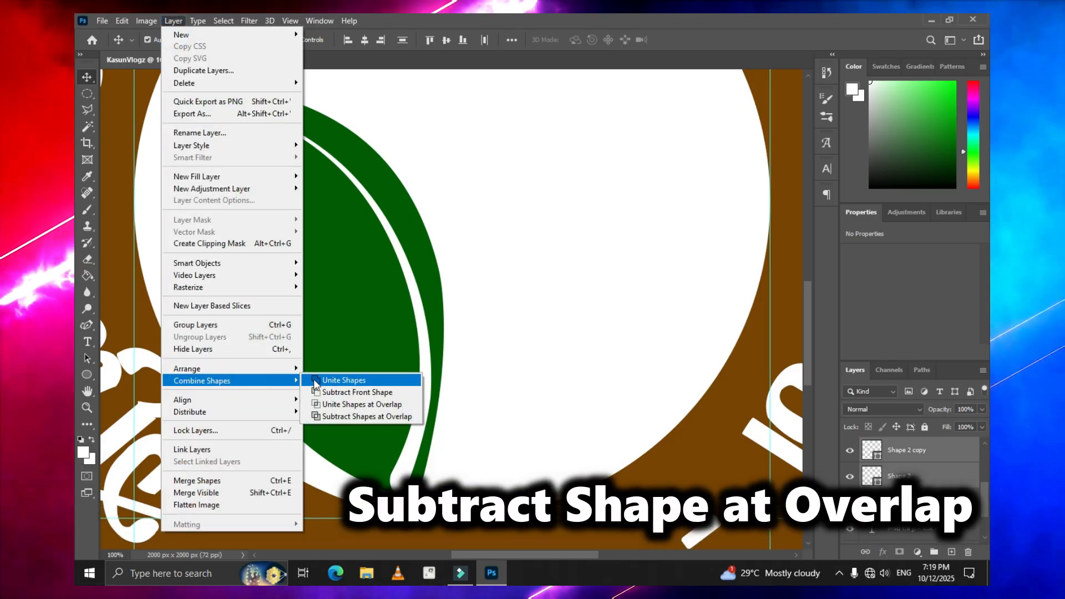
{"action": "left_click", "coordinate": [339, 416]}
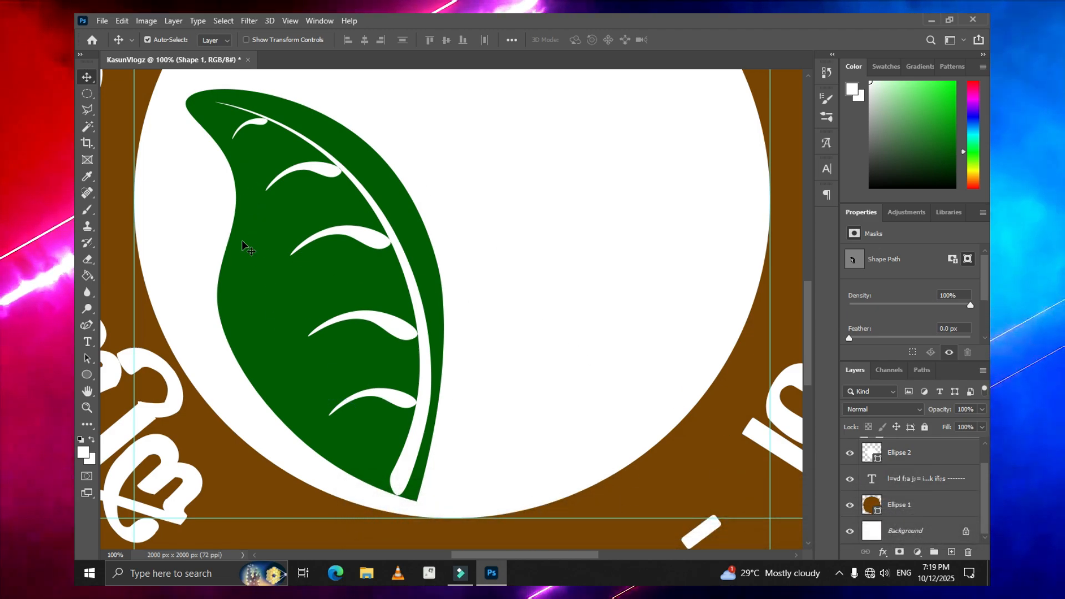
Test-move the leaf with its cut-out veins across the white circle, and undo the move.
{"action": "left_click_drag", "start_coordinate": [279, 194], "coordinate": [398, 191]}
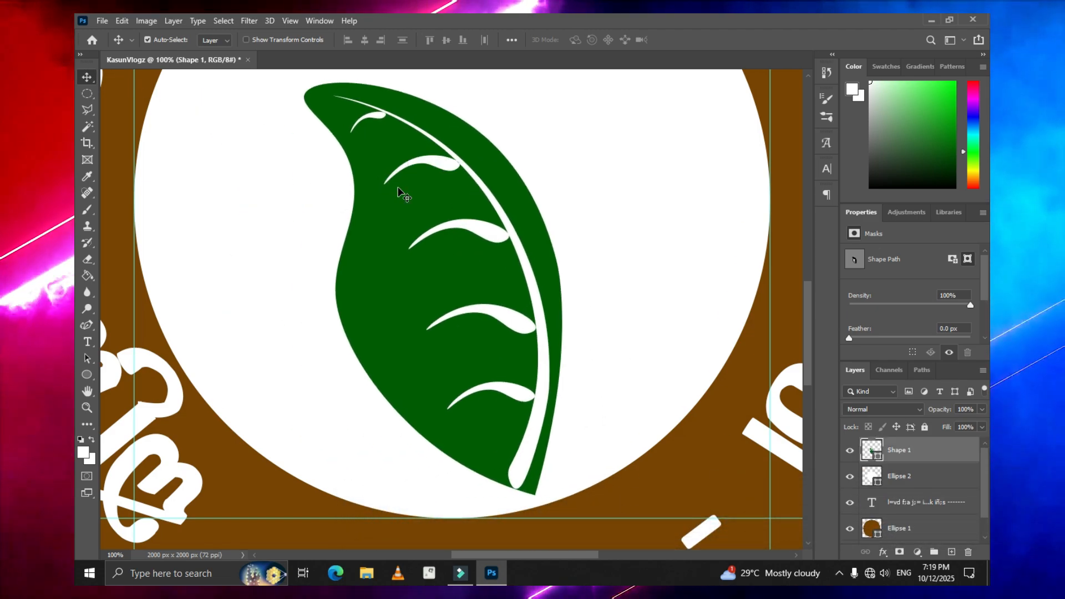
{"action": "key", "text": "ctrl+z"}
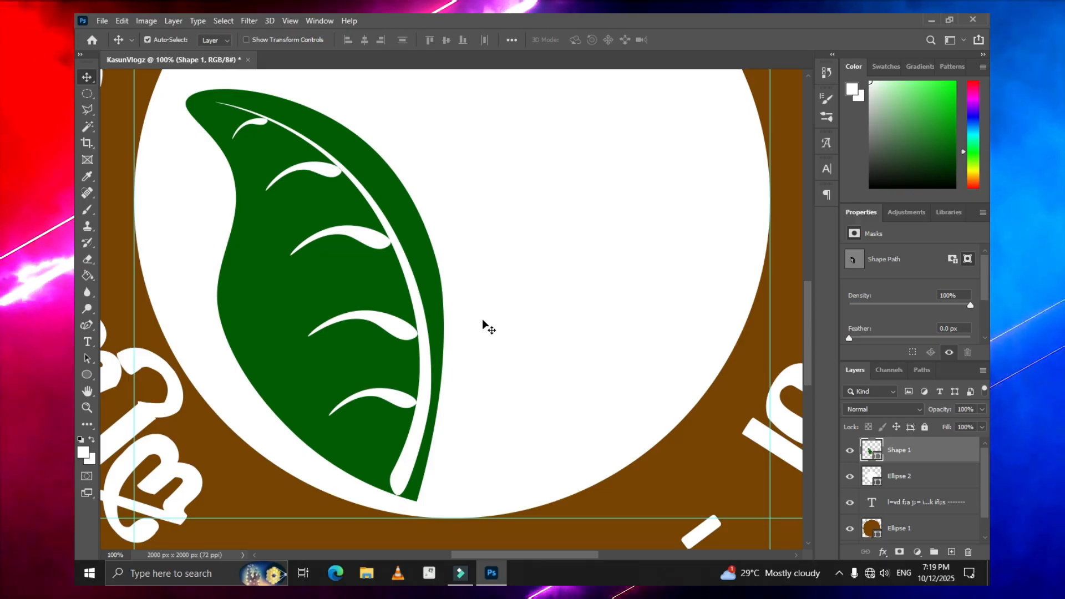
Remove an anchor point from the leaf's lower right edge and move the neighbouring point outward, making the leaf about 416 px wide.
{"action": "scroll", "coordinate": [433, 388], "scroll_direction": "down", "scroll_amount": 2}
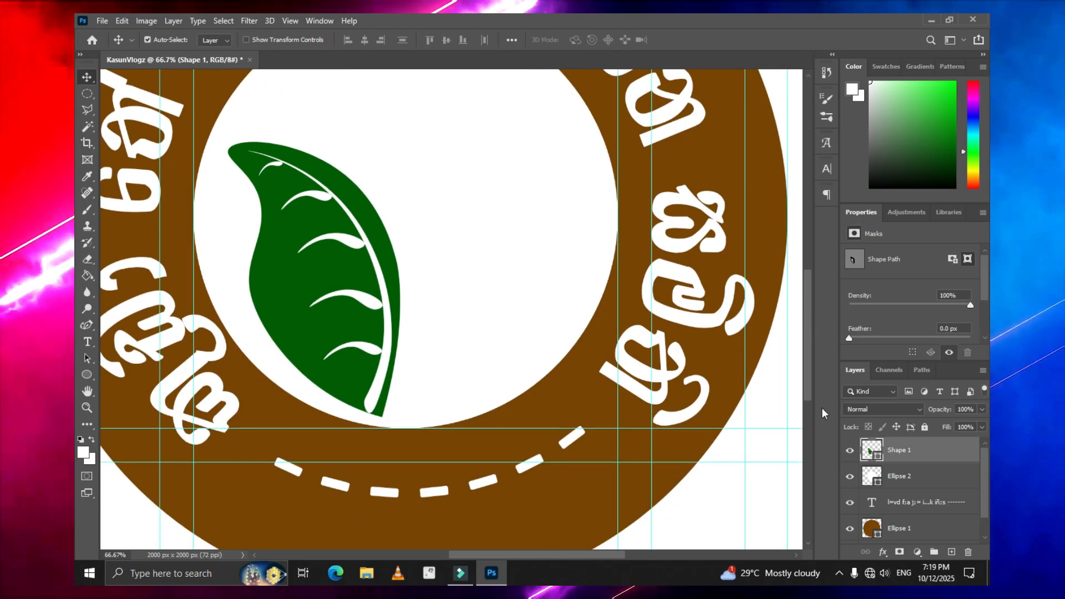
{"action": "key", "text": "ctrl+plus"}
{"action": "key", "text": "ctrl+plus"}
{"action": "key", "text": "p"}
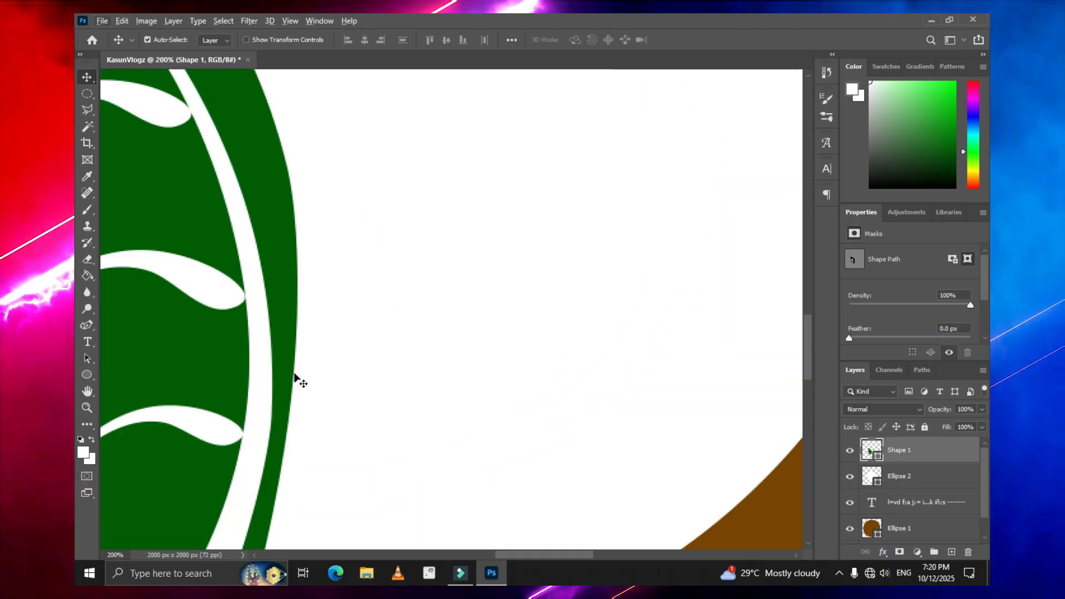
{"action": "left_click", "coordinate": [293, 383]}
{"action": "key", "text": "Delete"}
{"action": "scroll", "coordinate": [293, 382], "scroll_direction": "down", "scroll_amount": 3}
{"action": "left_click_drag", "start_coordinate": [286, 245], "coordinate": [305, 231]}
{"action": "key", "text": "ctrl+minus"}
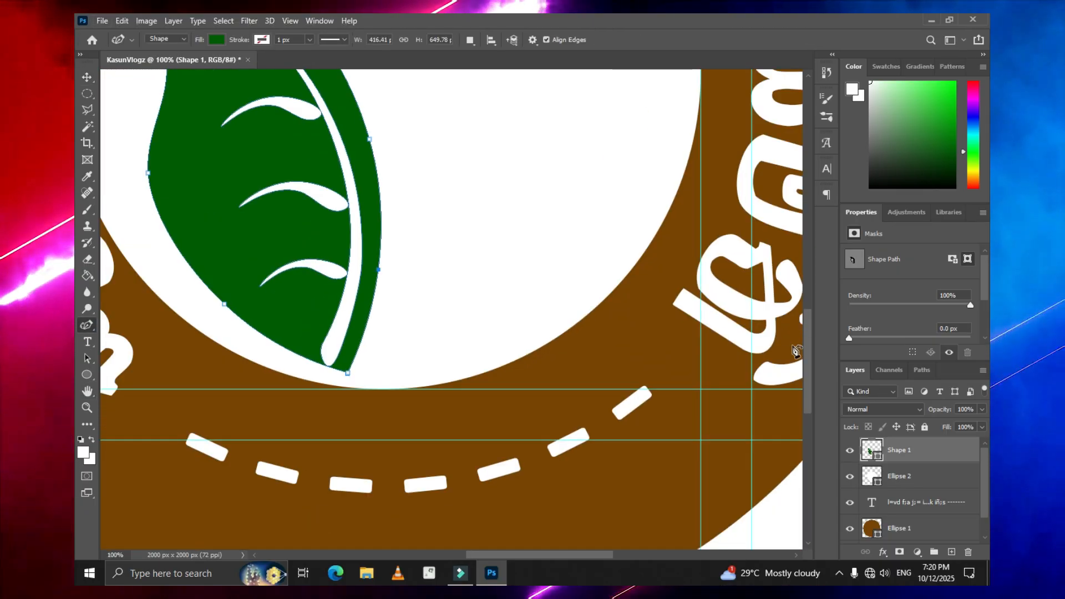
Smooth the leaf's upper right edge by shifting its two anchor points, making the leaf about 418 px wide and 643 px tall.
{"action": "scroll", "coordinate": [377, 408], "scroll_direction": "up", "scroll_amount": 2}
{"action": "left_click_drag", "start_coordinate": [370, 275], "coordinate": [365, 276]}
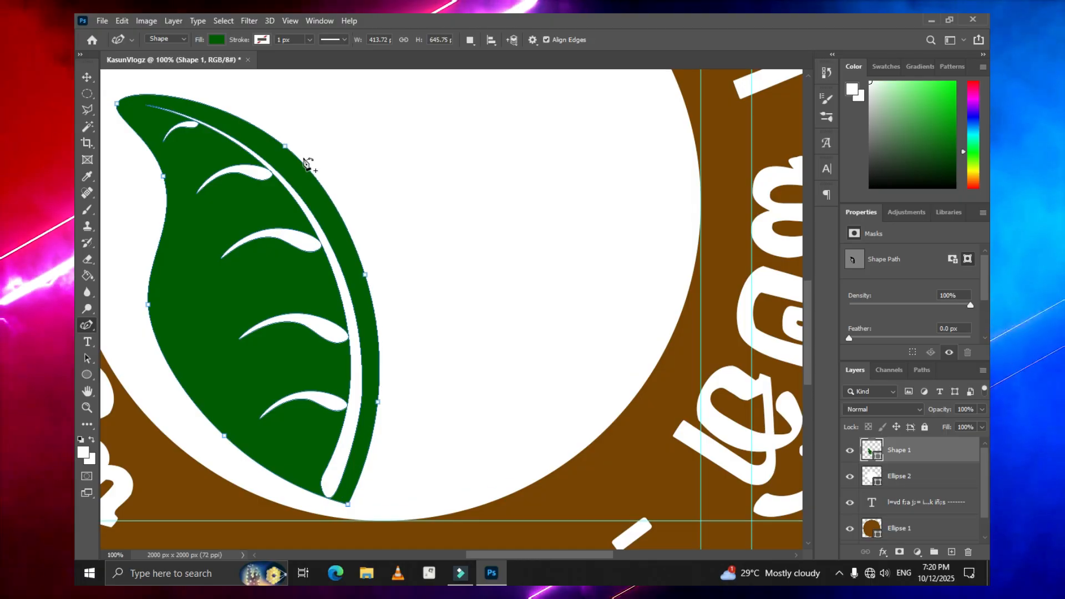
{"action": "left_click_drag", "start_coordinate": [285, 146], "coordinate": [292, 160]}
{"action": "left_click", "coordinate": [898, 476]}
{"action": "key", "text": "ctrl+minus"}
{"action": "key", "text": "ctrl+minus"}
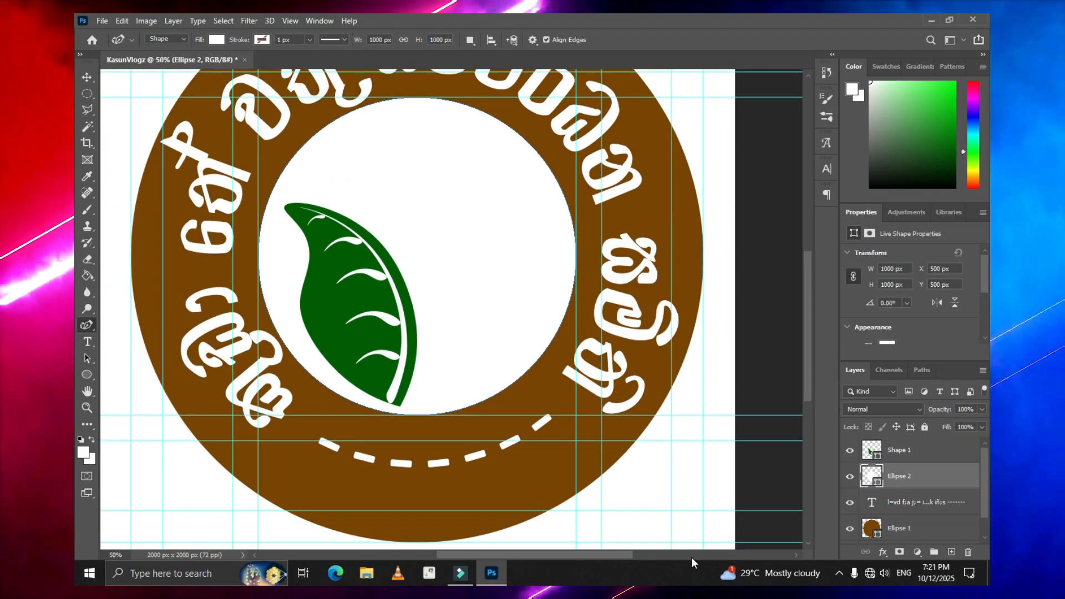
{"action": "left_click", "coordinate": [923, 454]}
{"action": "left_click", "coordinate": [741, 335]}
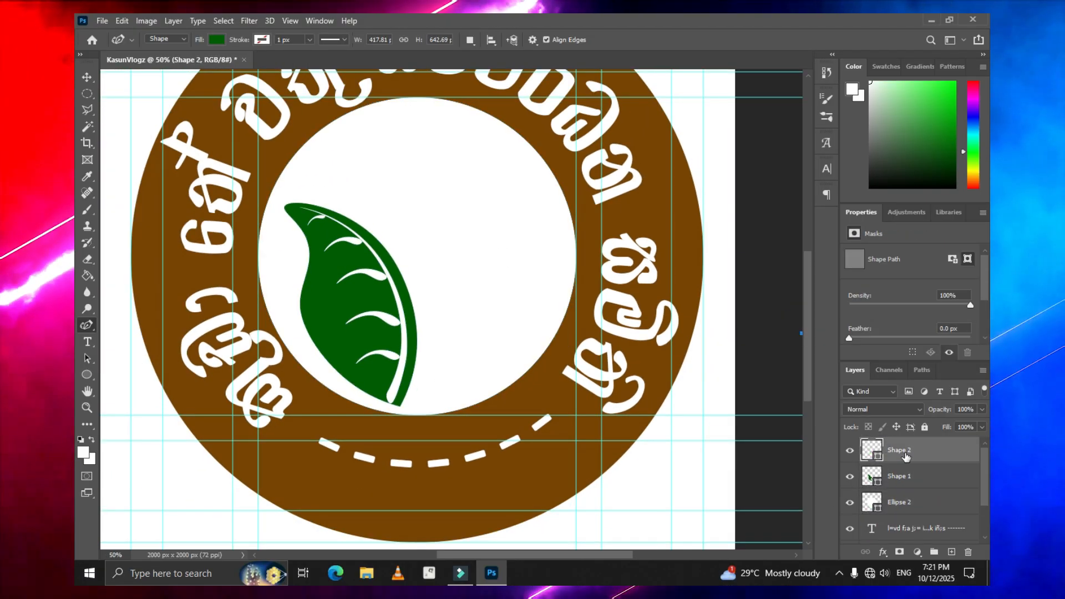
{"action": "key", "text": "Delete"}
Draw a second, larger dark green leaf beside the first, about 423 px wide and 863 px tall, layered above Shape 1.
{"action": "scroll", "coordinate": [921, 516], "scroll_direction": "down", "scroll_amount": 2}
{"action": "left_click", "coordinate": [922, 533]}
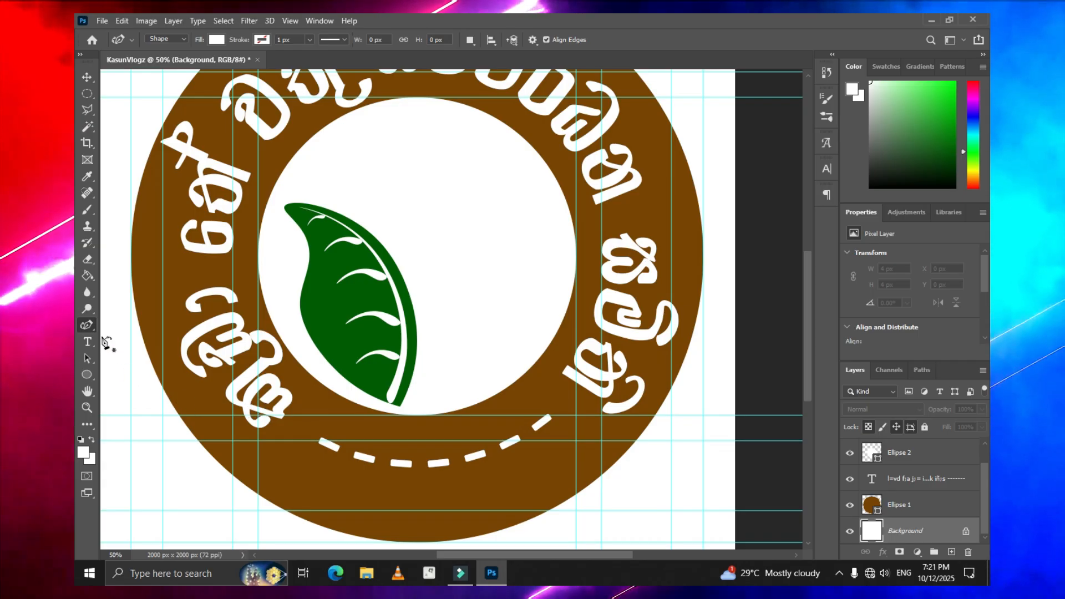
{"action": "left_click", "coordinate": [410, 407]}
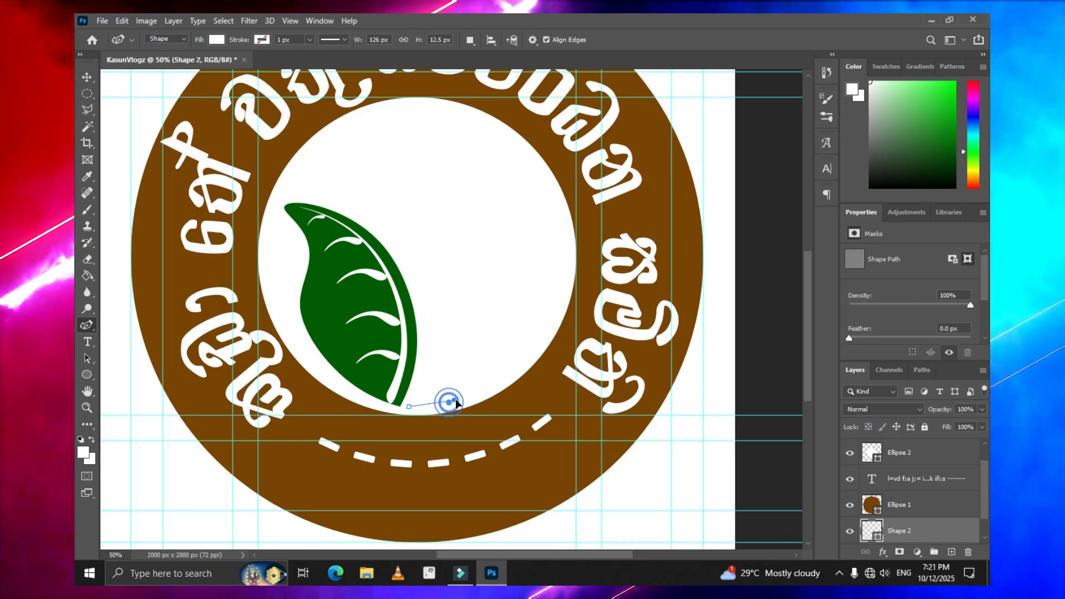
{"action": "mouse_move", "coordinate": [456, 399]}
{"action": "left_mouse_down"}
{"action": "mouse_move", "coordinate": [494, 373]}
{"action": "mouse_move", "coordinate": [545, 226]}
{"action": "mouse_move", "coordinate": [474, 153]}
{"action": "mouse_move", "coordinate": [484, 126]}
{"action": "mouse_move", "coordinate": [425, 308]}
{"action": "left_mouse_up"}
{"action": "left_click", "coordinate": [217, 40]}
{"action": "left_click", "coordinate": [143, 84]}
{"action": "left_click_drag", "start_coordinate": [900, 531], "coordinate": [915, 440]}
{"action": "left_click", "coordinate": [554, 266]}
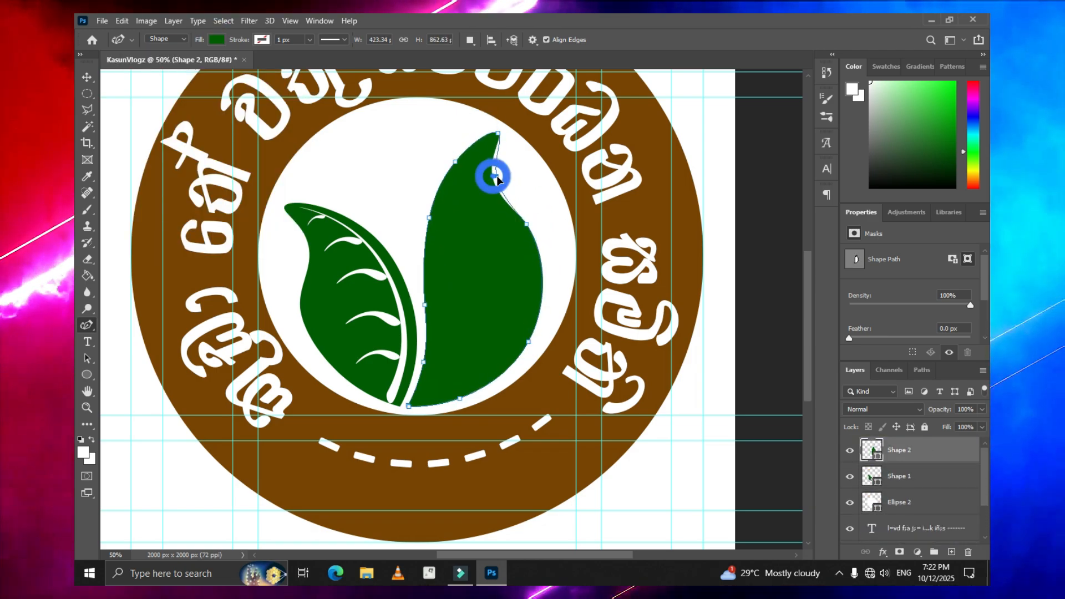
Refine the second leaf's tip and side curves by moving its anchor points, making it about 430 px wide and 836 px tall.
{"action": "left_click_drag", "start_coordinate": [498, 134], "coordinate": [505, 145]}
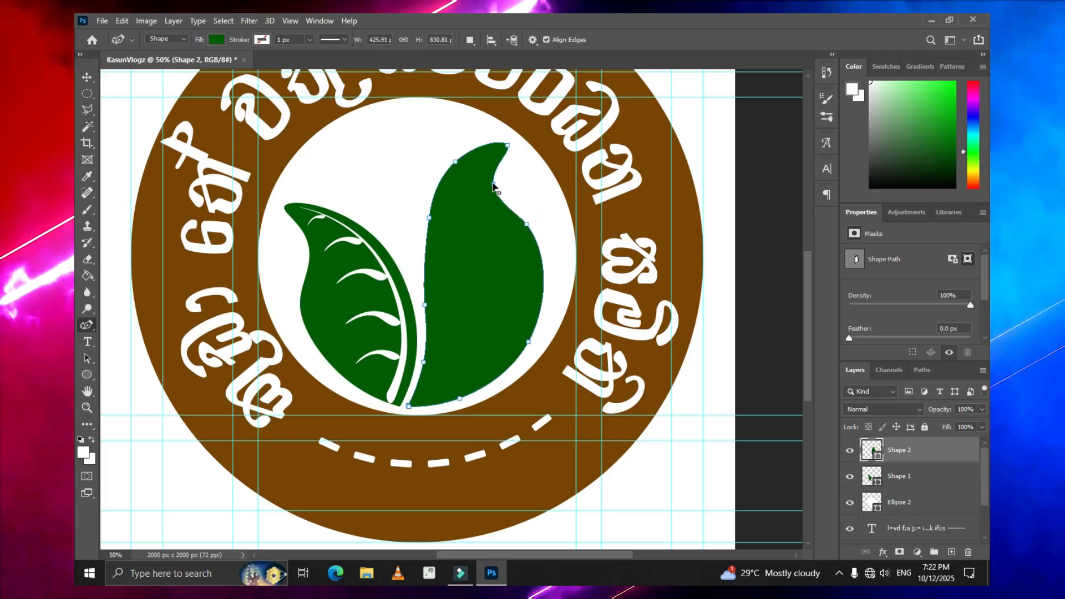
{"action": "left_click", "coordinate": [909, 476]}
{"action": "left_click", "coordinate": [910, 451]}
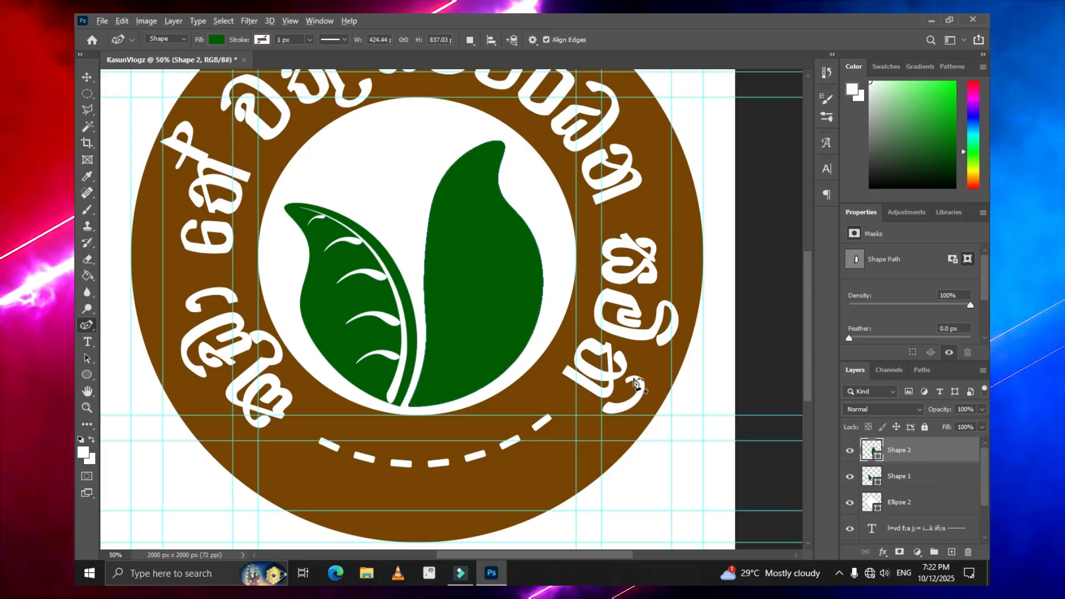
{"action": "left_click", "coordinate": [545, 278]}
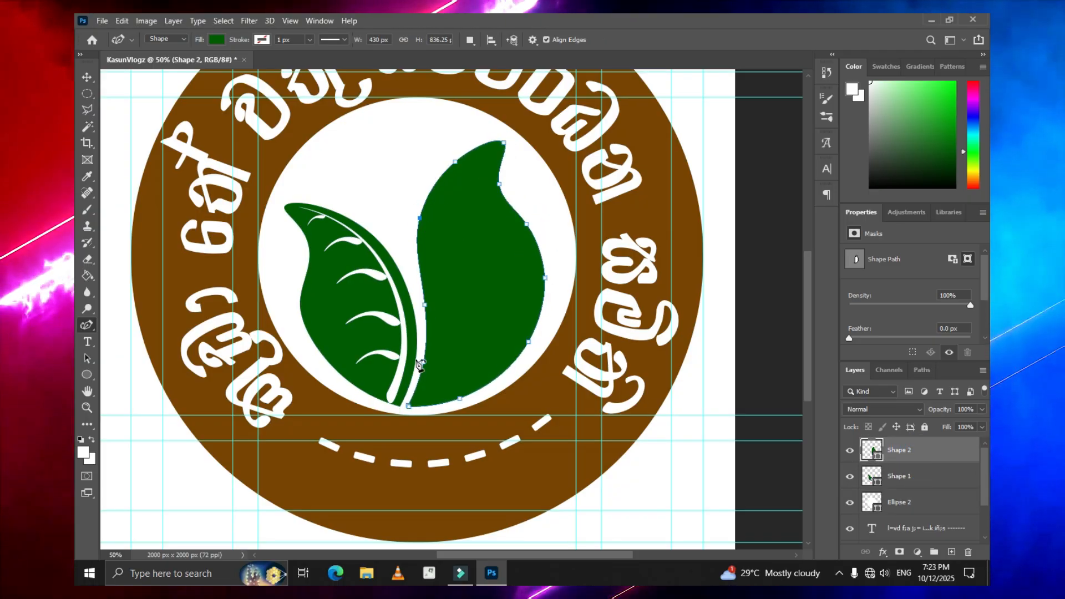
{"action": "left_click", "coordinate": [922, 473]}
{"action": "scroll", "coordinate": [555, 388], "scroll_direction": "down", "scroll_amount": 2}
{"action": "left_click", "coordinate": [934, 452]}
Draw a narrow curved midrib shape running from the base of the second leaf up to near its tip.
{"action": "key", "text": "v"}
{"action": "scroll", "coordinate": [913, 477], "scroll_direction": "down", "scroll_amount": 3}
{"action": "left_click", "coordinate": [913, 531]}
{"action": "key", "text": "p"}
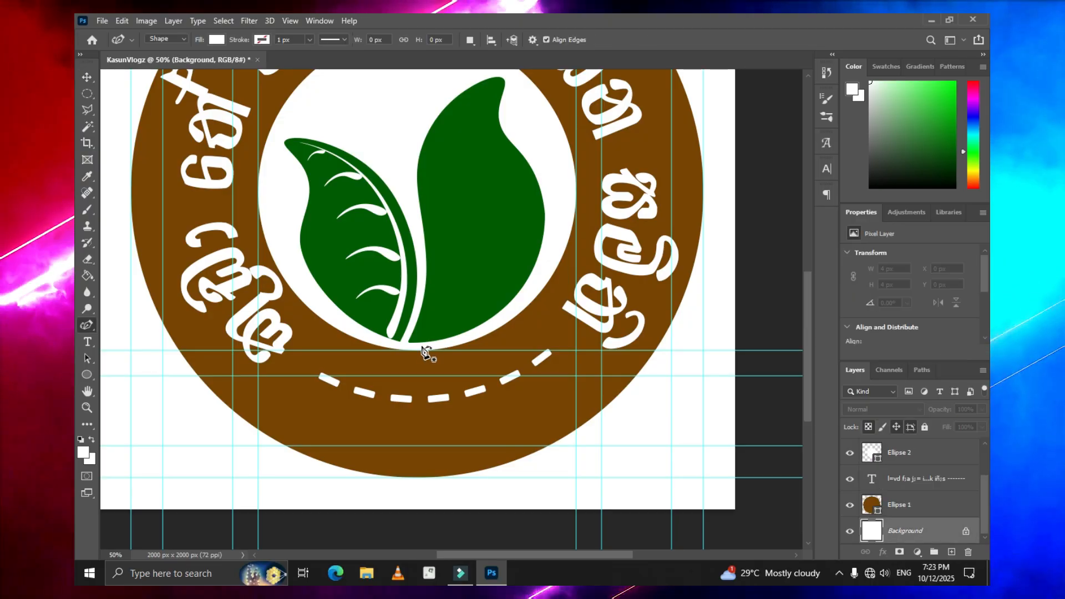
{"action": "key", "text": "ctrl+plus"}
{"action": "left_click", "coordinate": [401, 354]}
{"action": "left_click", "coordinate": [435, 293]}
{"action": "left_click", "coordinate": [429, 171]}
{"action": "left_click", "coordinate": [432, 102]}
{"action": "scroll", "coordinate": [438, 105], "scroll_direction": "up", "scroll_amount": 3}
{"action": "left_click", "coordinate": [480, 206]}
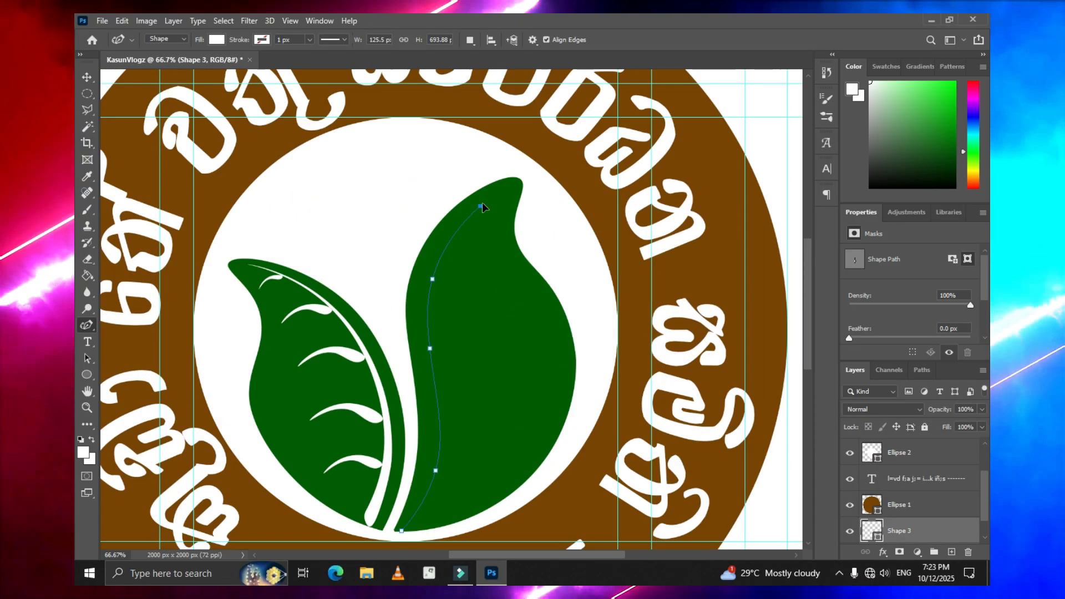
{"action": "left_click", "coordinate": [438, 350]}
{"action": "left_click", "coordinate": [444, 472]}
{"action": "left_click", "coordinate": [415, 531]}
Cut the midrib out of the second leaf by combining Shape 2 and Shape 3 with Subtract Shapes at Overlap.
{"action": "left_click_drag", "start_coordinate": [927, 531], "coordinate": [925, 467]}
{"action": "scroll", "coordinate": [930, 477], "scroll_direction": "up", "scroll_amount": 3}
{"action": "left_click", "coordinate": [921, 451], "text": "shift"}
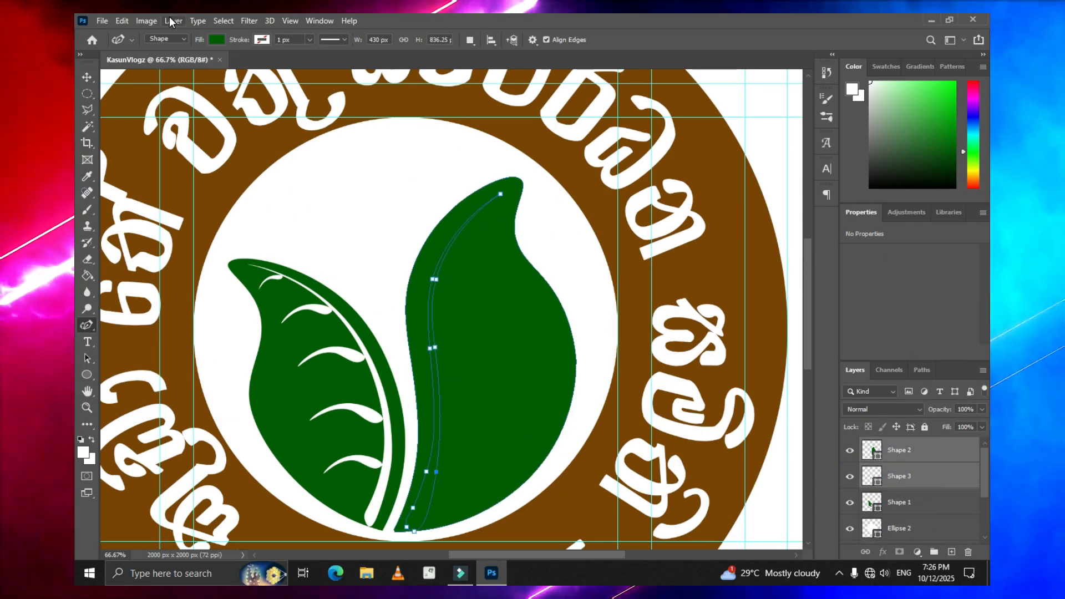
{"action": "left_click", "coordinate": [173, 21]}
{"action": "mouse_move", "coordinate": [226, 382]}
{"action": "left_click", "coordinate": [364, 416]}
Draw a thin curved side vein, about 139 px wide and 45 px tall, branching right from the second leaf's midrib near its base.
{"action": "left_click", "coordinate": [913, 484]}
{"action": "scroll", "coordinate": [913, 491], "scroll_direction": "down", "scroll_amount": 3}
{"action": "left_click", "coordinate": [910, 538]}
{"action": "left_click", "coordinate": [436, 477]}
{"action": "left_click", "coordinate": [467, 472]}
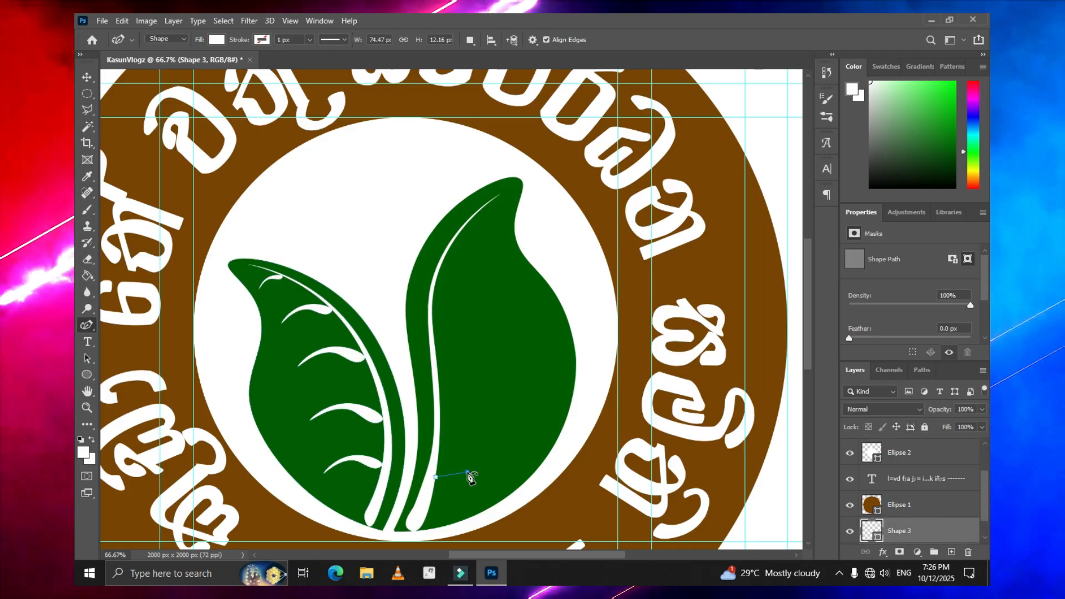
{"action": "left_click", "coordinate": [498, 480]}
{"action": "left_click", "coordinate": [466, 465]}
{"action": "left_click", "coordinate": [437, 467]}
{"action": "left_click_drag", "start_coordinate": [466, 464], "coordinate": [442, 473]}
{"action": "key", "text": "ctrl+plus"}
{"action": "scroll", "coordinate": [459, 471], "scroll_direction": "down", "scroll_amount": 4}
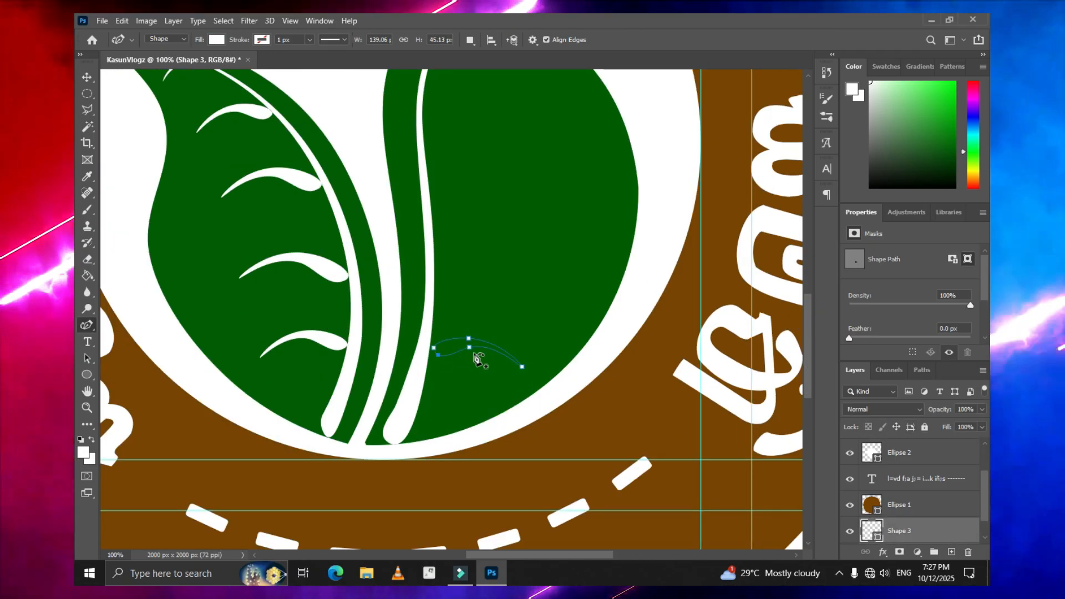
Move the new Shape 3 vein layer to the top of the layer stack, above Shape 2.
{"action": "left_click", "coordinate": [87, 77]}
{"action": "left_click", "coordinate": [916, 506]}
{"action": "left_click_drag", "start_coordinate": [916, 534], "coordinate": [938, 443]}
{"action": "scroll", "coordinate": [938, 477], "scroll_direction": "up", "scroll_amount": 3}
{"action": "left_click_drag", "start_coordinate": [941, 506], "coordinate": [942, 441]}
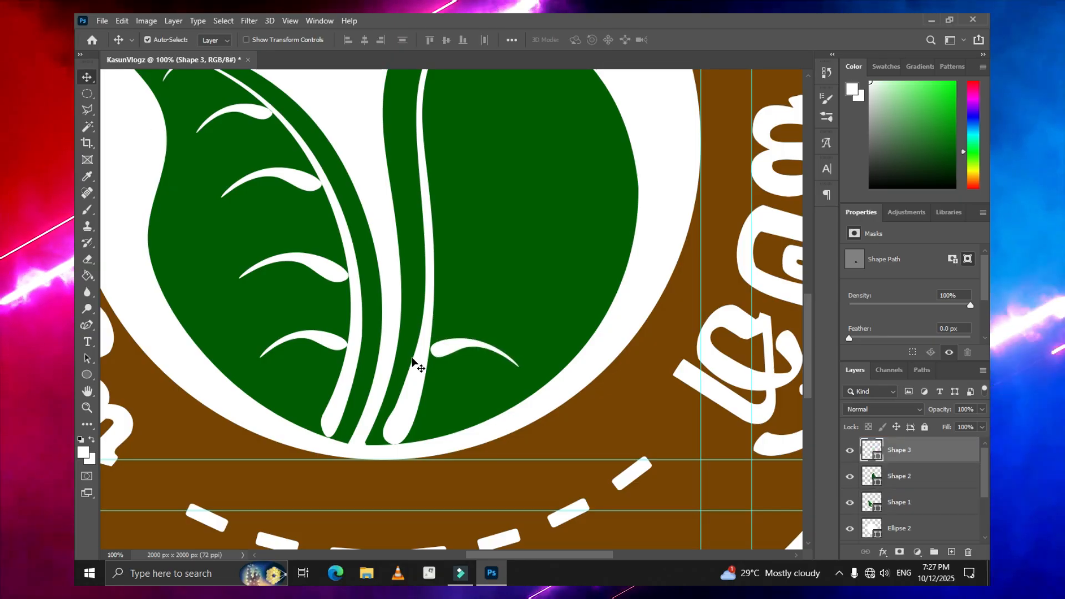
Duplicate the second leaf's side vein above the original and enlarge the copy toward the leaf's outer edge.
{"action": "left_click_drag", "start_coordinate": [452, 349], "coordinate": [455, 268], "text": "alt"}
{"action": "key", "text": "ctrl+t"}
{"action": "left_click_drag", "start_coordinate": [578, 226], "coordinate": [572, 215]}
{"action": "left_click_drag", "start_coordinate": [521, 253], "coordinate": [568, 232]}
{"action": "key", "text": "Return"}
Duplicate the second leaf's enlarged vein farther up the midrib and make the copy slightly narrower.
{"action": "scroll", "coordinate": [475, 261], "scroll_direction": "up", "scroll_amount": 3}
{"action": "left_click_drag", "start_coordinate": [460, 385], "coordinate": [463, 302], "text": "alt"}
{"action": "key", "text": "ctrl+t"}
{"action": "left_click_drag", "start_coordinate": [567, 283], "coordinate": [548, 288]}
{"action": "key", "text": "Return"}
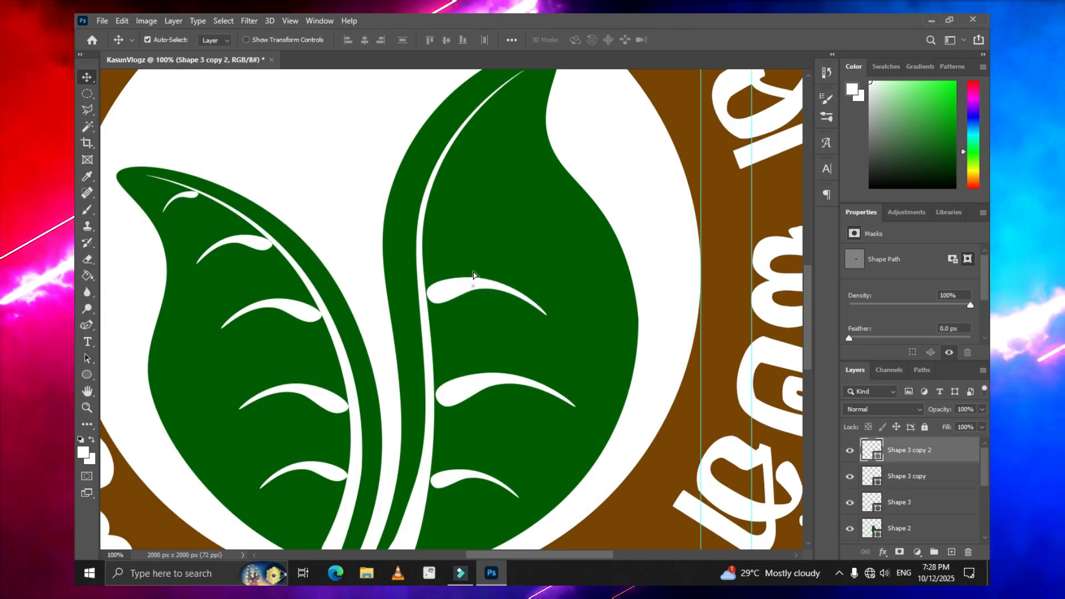
Duplicate the second leaf's uppermost side vein farther up the midrib and shrink the copy.
{"action": "left_click_drag", "start_coordinate": [473, 284], "coordinate": [477, 187], "text": "alt"}
{"action": "key", "text": "ctrl+t"}
{"action": "left_click_drag", "start_coordinate": [549, 180], "coordinate": [527, 186]}
{"action": "key", "text": "Return"}
Duplicate the vein again near the second leaf's tip, scale the copy to about 60%, and rotate it to follow the midrib.
{"action": "left_click_drag", "start_coordinate": [805, 318], "coordinate": [804, 293]}
{"action": "left_click_drag", "start_coordinate": [477, 316], "coordinate": [494, 227], "text": "alt"}
{"action": "key", "text": "ctrl+t"}
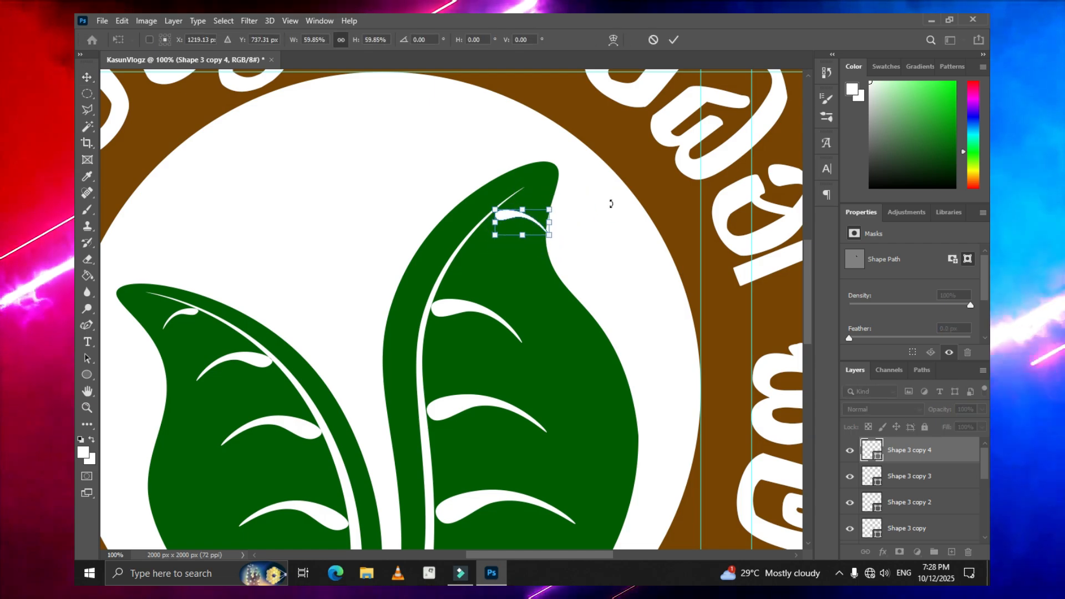
{"action": "left_click_drag", "start_coordinate": [613, 201], "coordinate": [593, 208]}
{"action": "key", "text": "Return"}
Cut the side veins out of the green leaf shapes by subtracting the vein shapes at their overlaps.
{"action": "left_click_drag", "start_coordinate": [807, 337], "coordinate": [806, 376]}
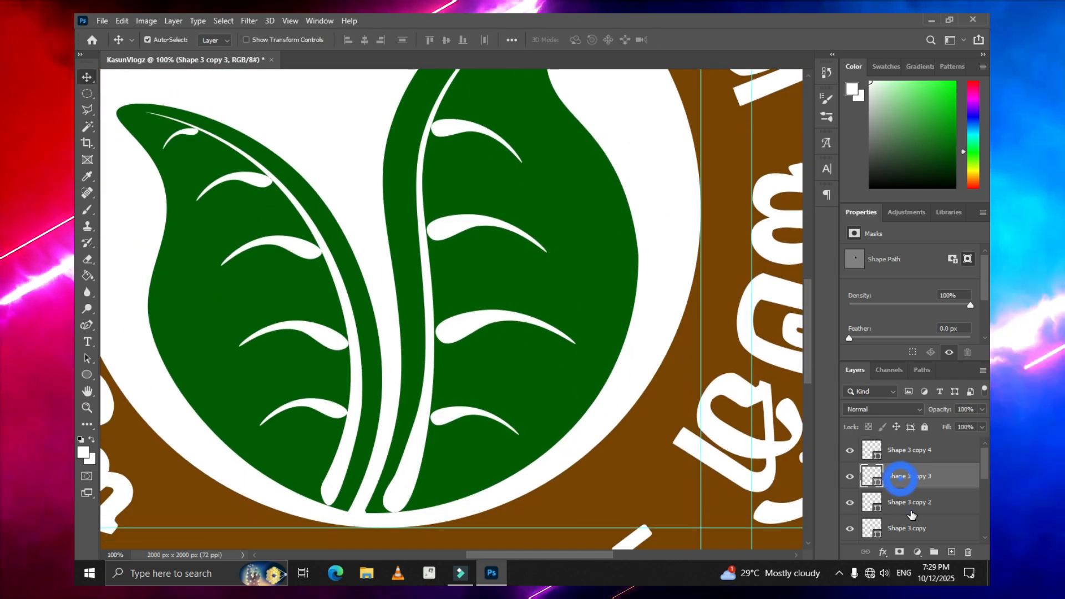
{"action": "left_click", "coordinate": [901, 476]}
{"action": "scroll", "coordinate": [907, 462], "scroll_direction": "down", "scroll_amount": 1}
{"action": "scroll", "coordinate": [907, 461], "scroll_direction": "up", "scroll_amount": 1}
{"action": "left_click", "coordinate": [908, 452]}
{"action": "left_click_drag", "start_coordinate": [808, 331], "coordinate": [814, 359]}
{"action": "scroll", "coordinate": [909, 488], "scroll_direction": "down", "scroll_amount": 2}
{"action": "left_click", "coordinate": [916, 503]}
{"action": "key", "text": "ctrl+minus"}
{"action": "key", "text": "ctrl+minus"}
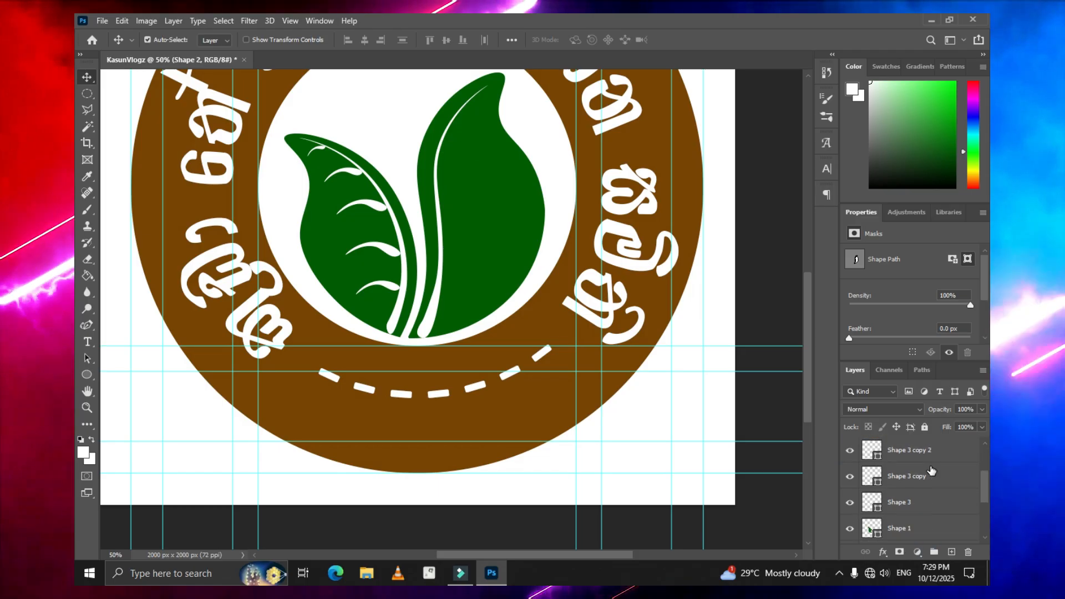
{"action": "left_click", "coordinate": [904, 450], "text": "shift"}
{"action": "left_click", "coordinate": [173, 21]}
{"action": "mouse_move", "coordinate": [223, 382]}
{"action": "left_click", "coordinate": [373, 415]}
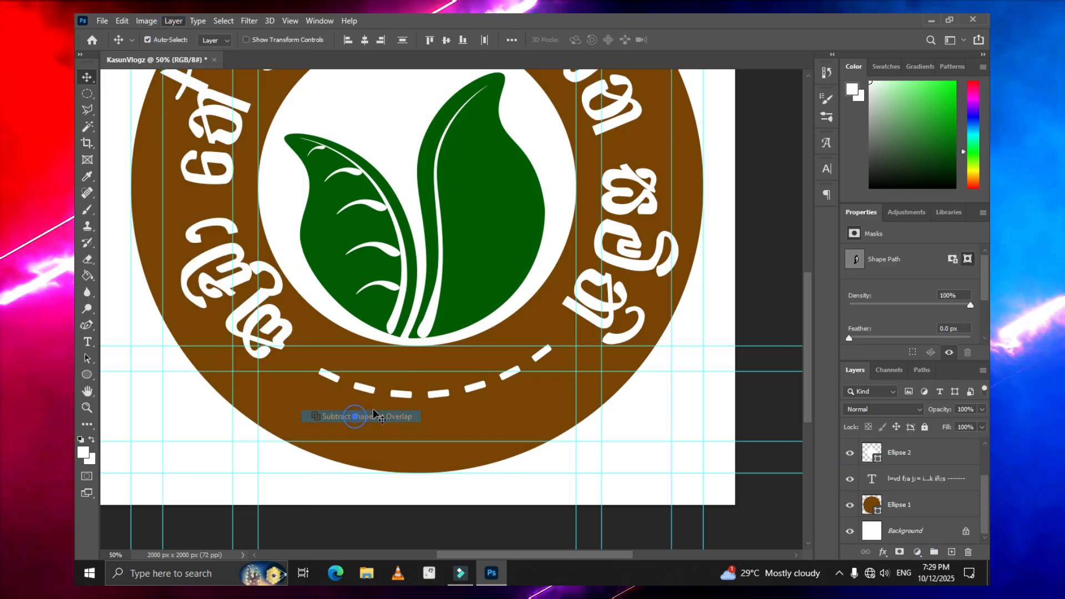
Draw a thin, curved bud shape about 140 px wide and 483 px tall, rising between the two leaves on its own layer.
{"action": "key", "text": "ctrl+minus"}
{"action": "key", "text": "ctrl+0"}
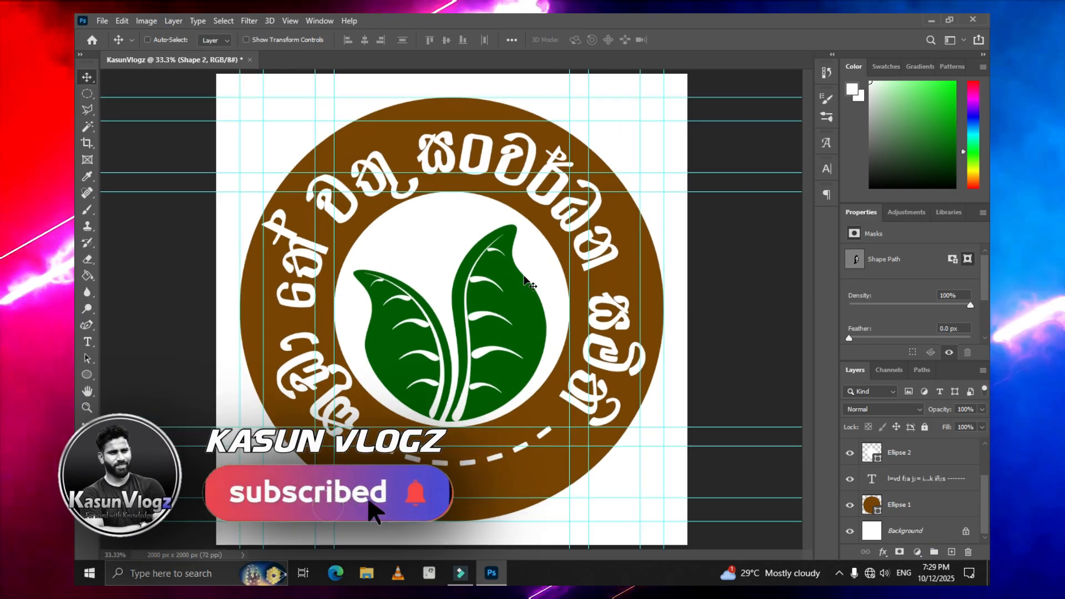
{"action": "key", "text": "ctrl+plus"}
{"action": "key", "text": "ctrl+plus"}
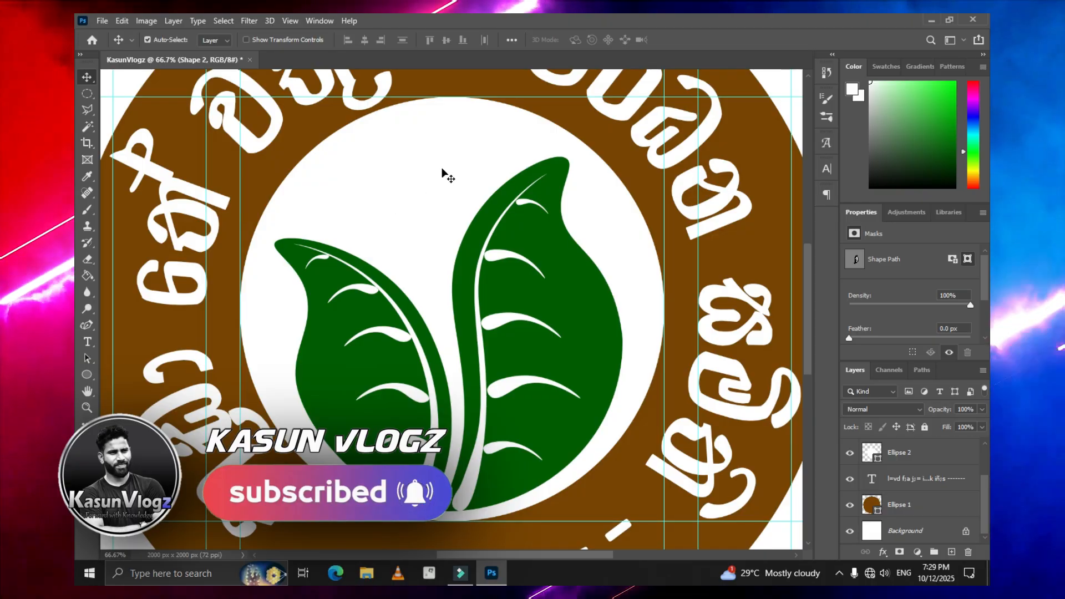
{"action": "left_click", "coordinate": [87, 326]}
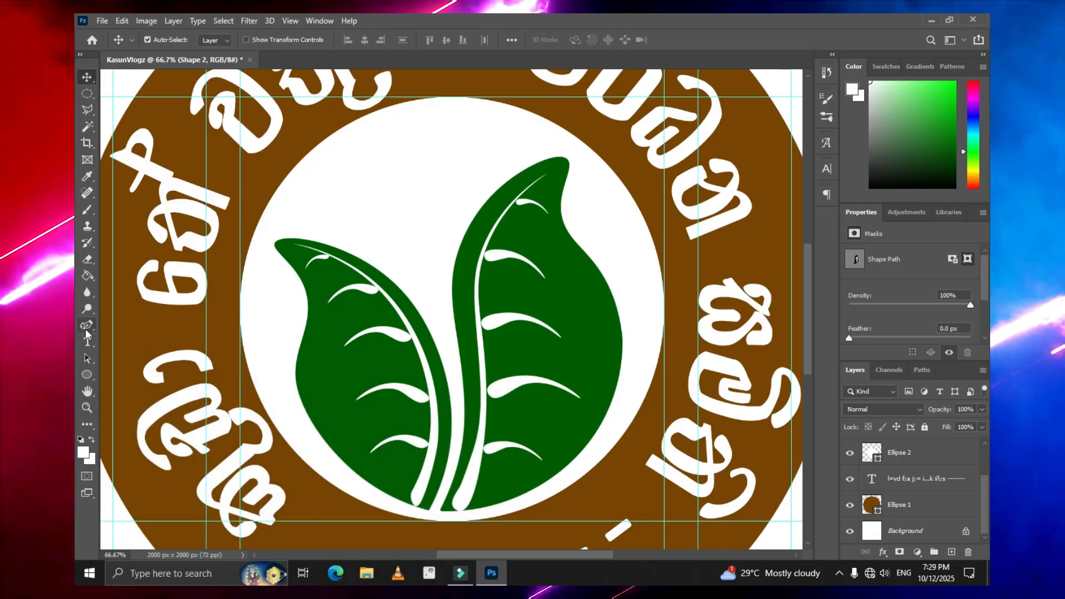
{"action": "left_click", "coordinate": [915, 531]}
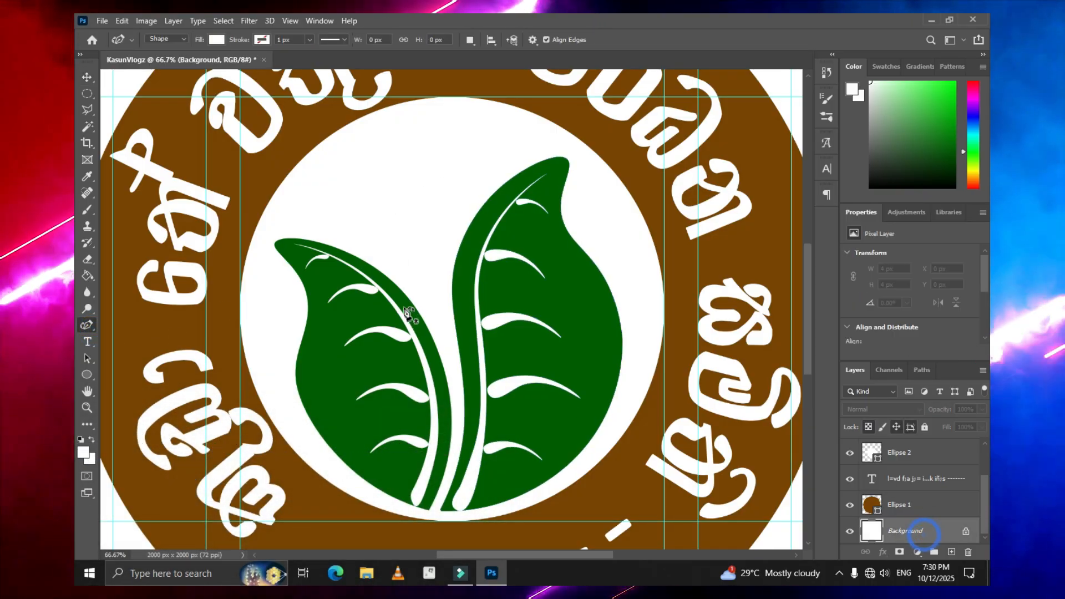
{"action": "left_click", "coordinate": [440, 339]}
{"action": "left_click", "coordinate": [394, 220]}
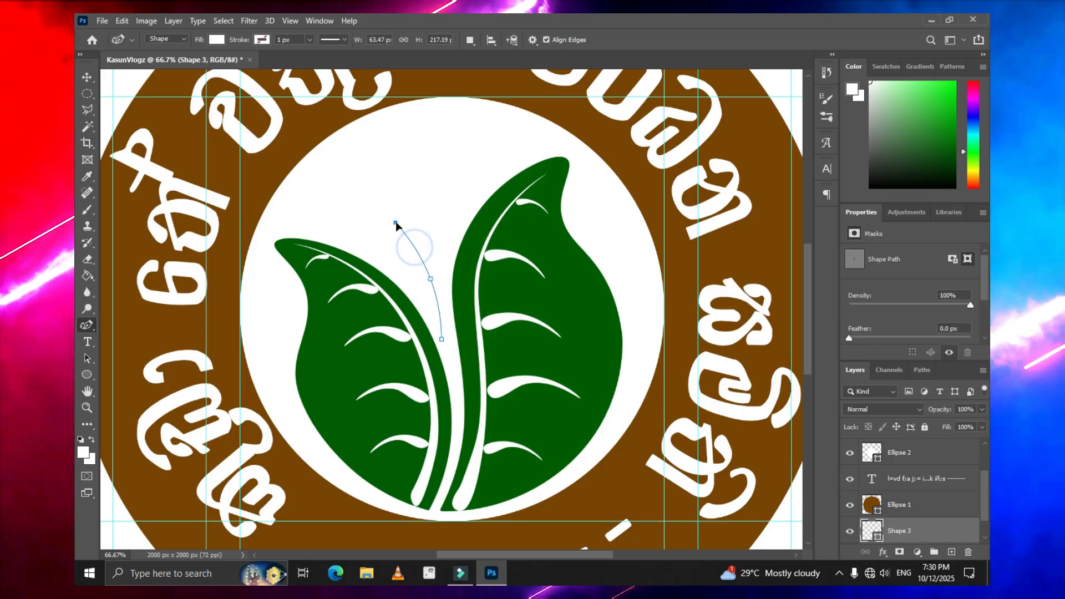
{"action": "left_click", "coordinate": [386, 143]}
{"action": "left_click", "coordinate": [400, 213]}
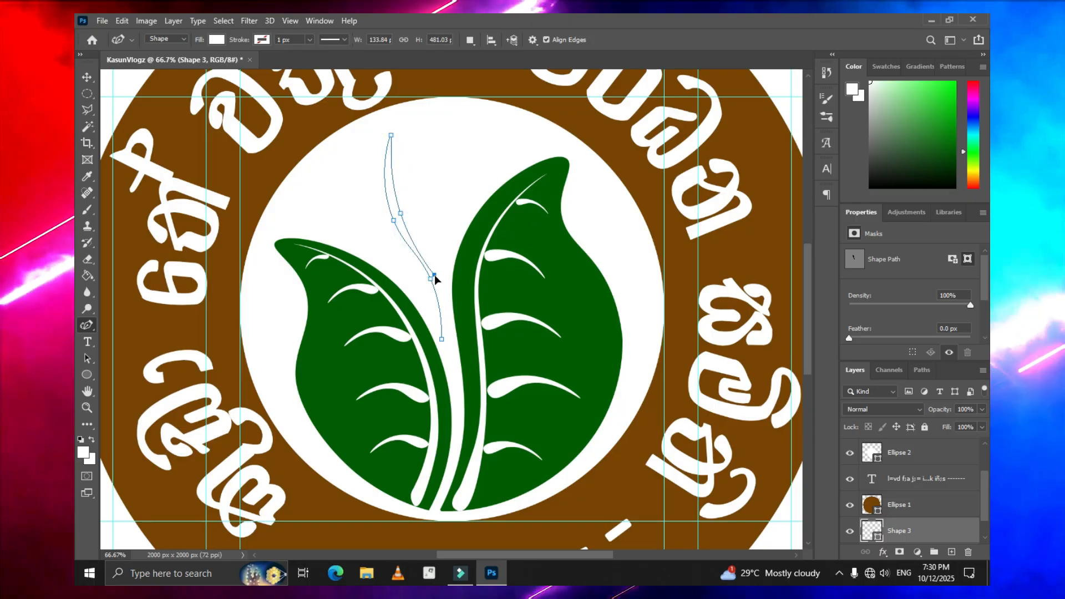
{"action": "left_click", "coordinate": [436, 272]}
{"action": "left_click_drag", "start_coordinate": [444, 339], "coordinate": [441, 338]}
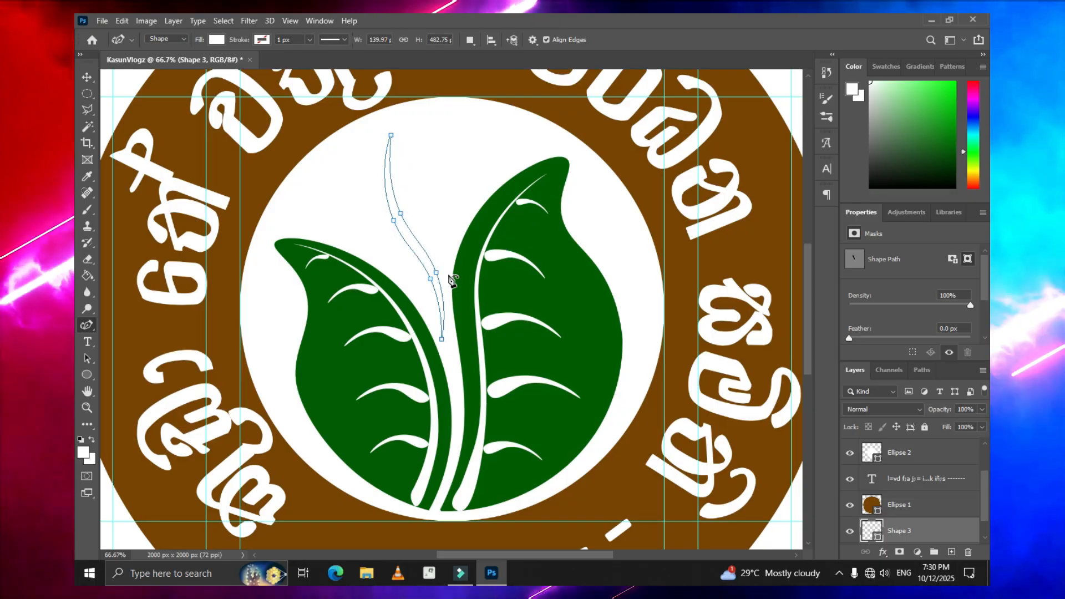
Fill the curved bud shape with the leaves' dark green and move its Shape 3 layer above Shape 2.
{"action": "left_click", "coordinate": [217, 40]}
{"action": "left_click", "coordinate": [143, 105]}
{"action": "left_click", "coordinate": [930, 533]}
{"action": "double_click", "coordinate": [930, 533]}
{"action": "left_click", "coordinate": [937, 178]}
{"action": "left_click_drag", "start_coordinate": [933, 530], "coordinate": [941, 441]}
{"action": "left_click_drag", "start_coordinate": [943, 501], "coordinate": [946, 441]}
{"action": "left_click", "coordinate": [926, 451]}
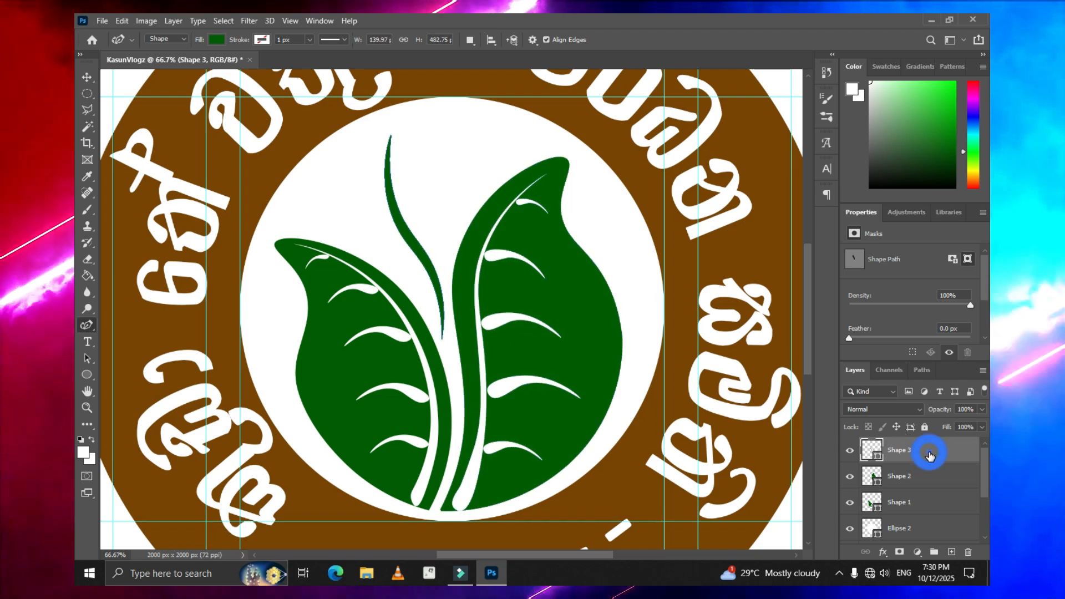
Merge the Shape 3 bud with the Shape 2 and Shape 1 leaves into a single shape layer.
{"action": "left_click", "coordinate": [923, 484]}
{"action": "key", "text": "ctrl+plus"}
{"action": "key", "text": "ctrl+minus"}
{"action": "key", "text": "ctrl+minus"}
{"action": "key", "text": "ctrl+minus"}
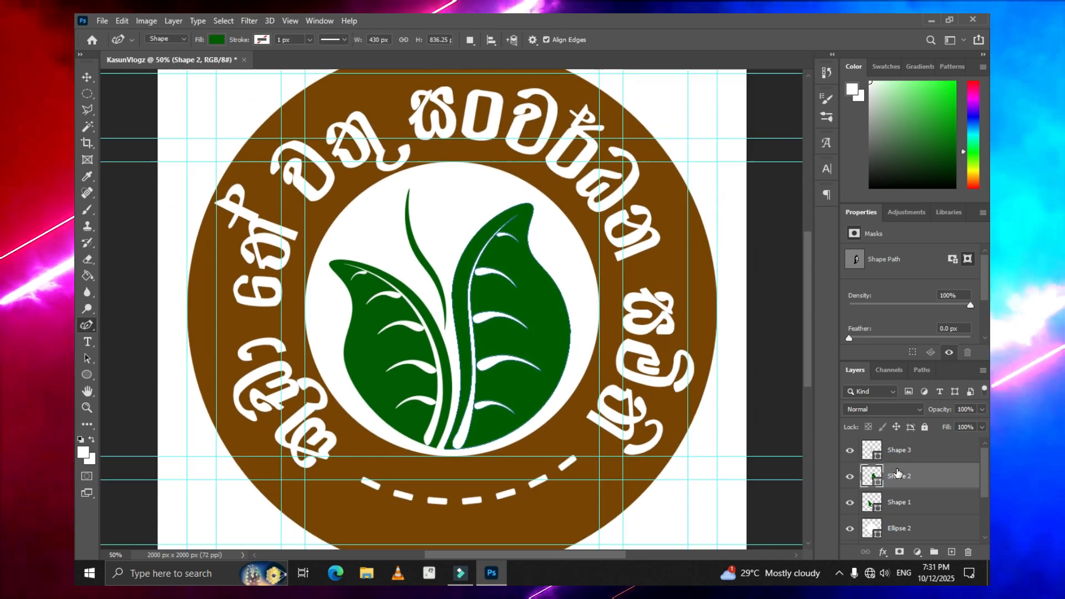
{"action": "left_click", "coordinate": [913, 459]}
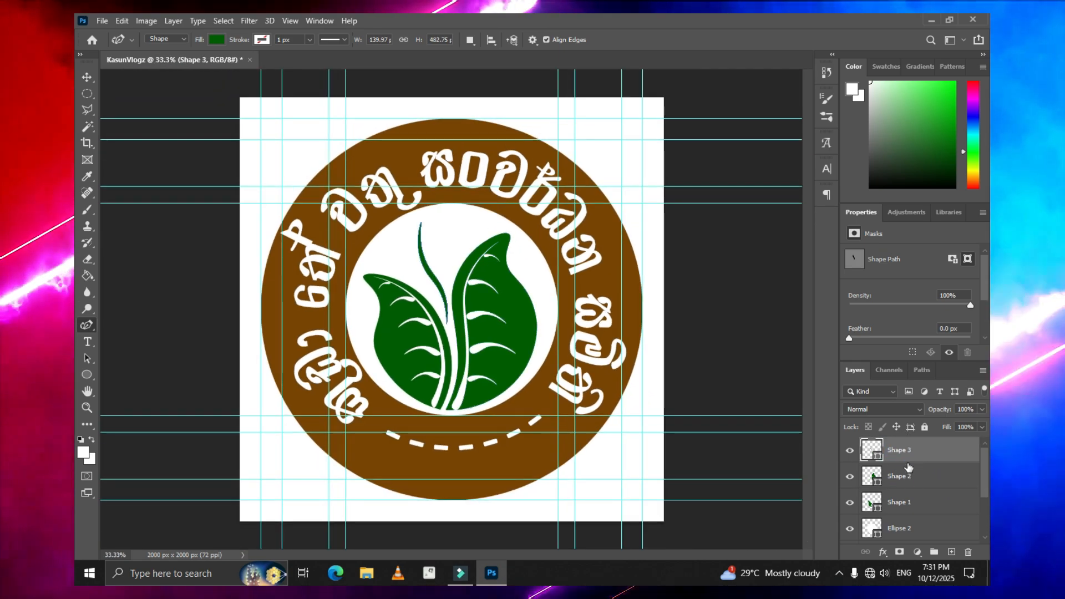
{"action": "left_click", "coordinate": [907, 473]}
{"action": "left_click", "coordinate": [896, 456]}
{"action": "left_click", "coordinate": [904, 504], "text": "shift"}
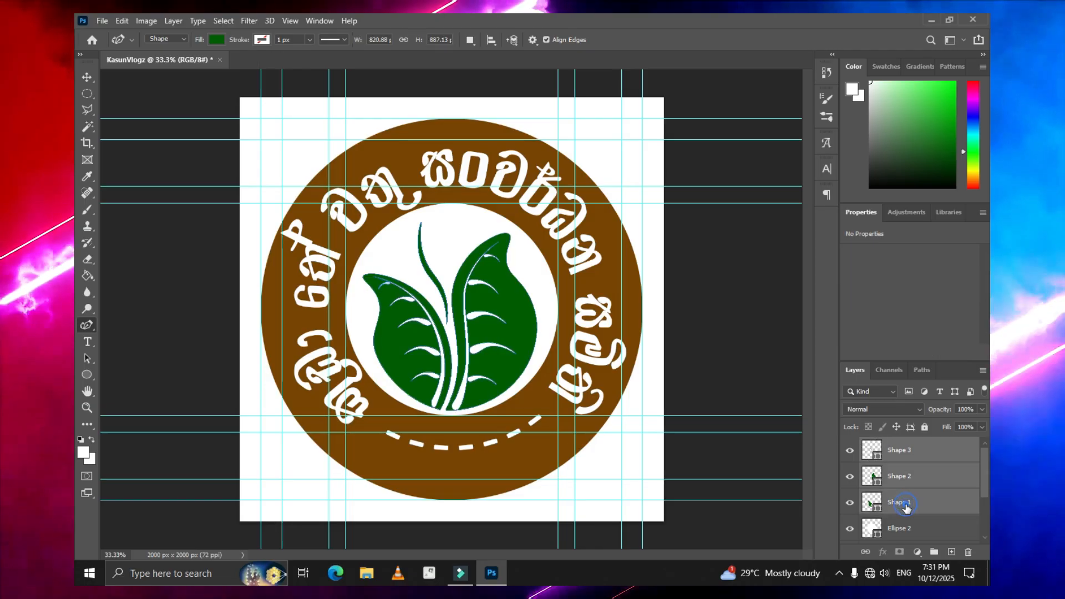
{"action": "right_click", "coordinate": [918, 482]}
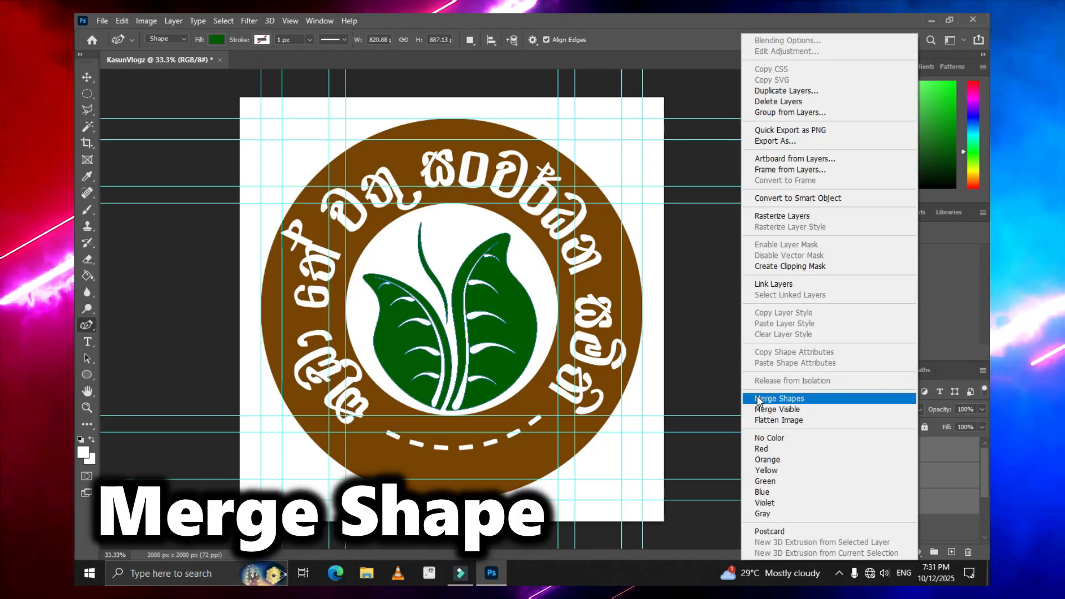
{"action": "left_click", "coordinate": [793, 398]}
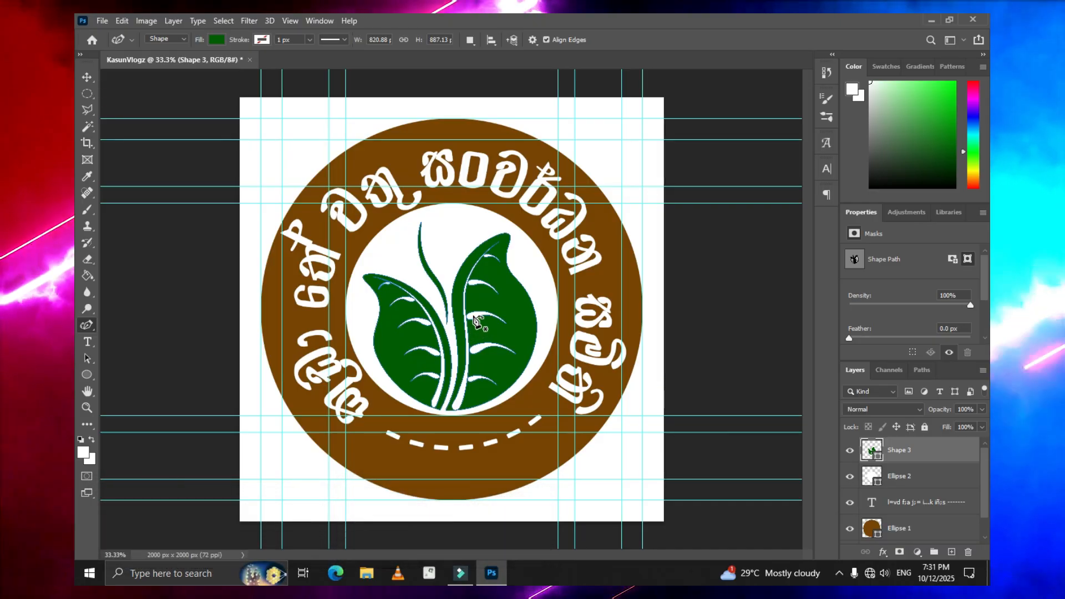
{"action": "left_click", "coordinate": [87, 76]}
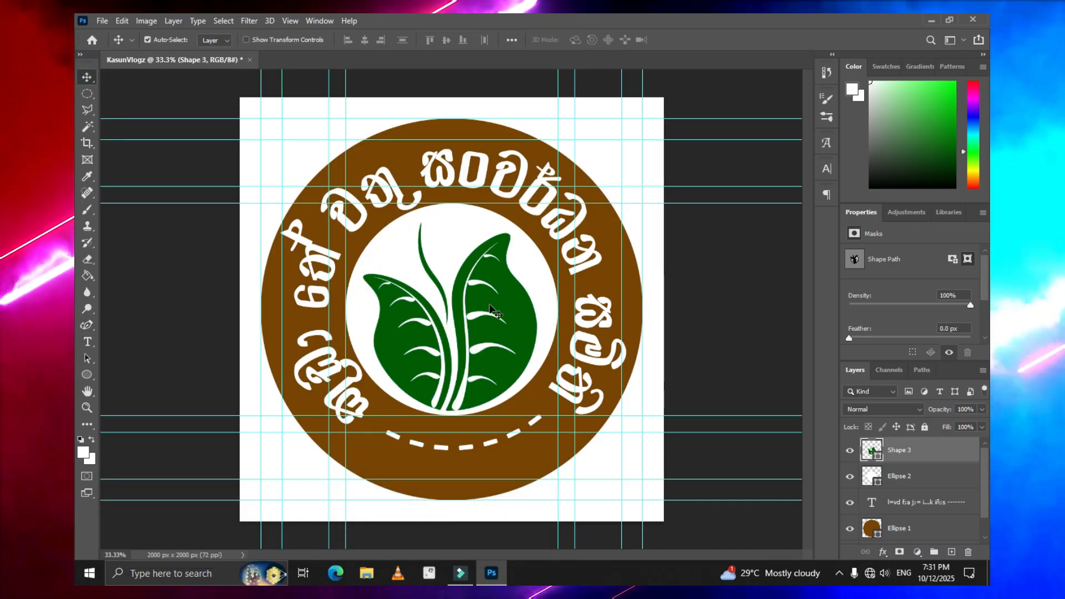
{"action": "left_click_drag", "start_coordinate": [491, 309], "coordinate": [513, 303]}
{"action": "key", "text": "ctrl+z"}
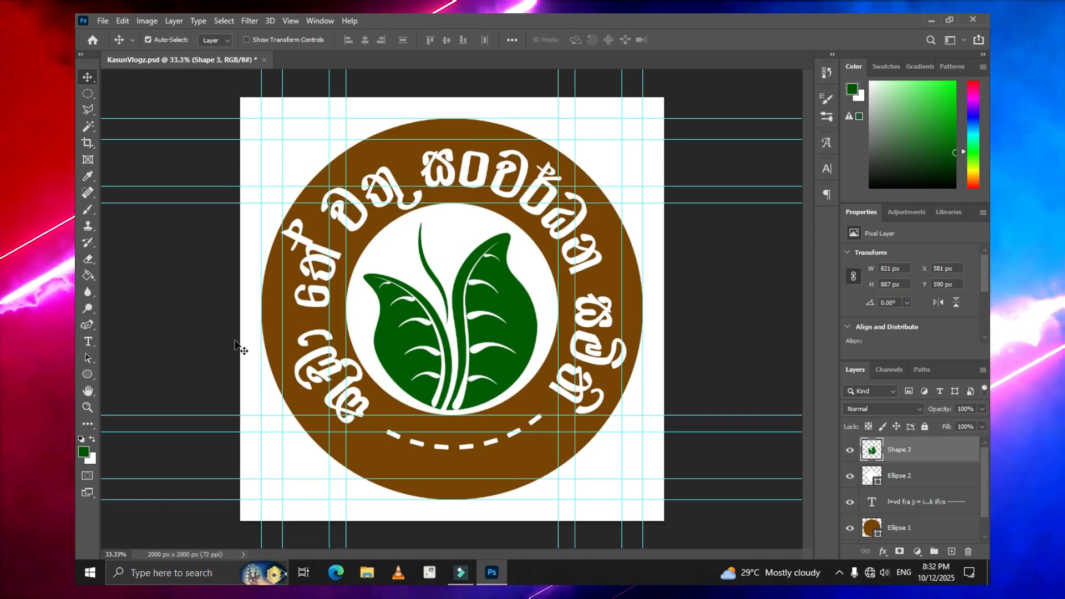
Recolour the first leaf, second leaf and central bud with different shades of green using the Paint Bucket tool.
{"action": "left_click", "coordinate": [87, 275]}
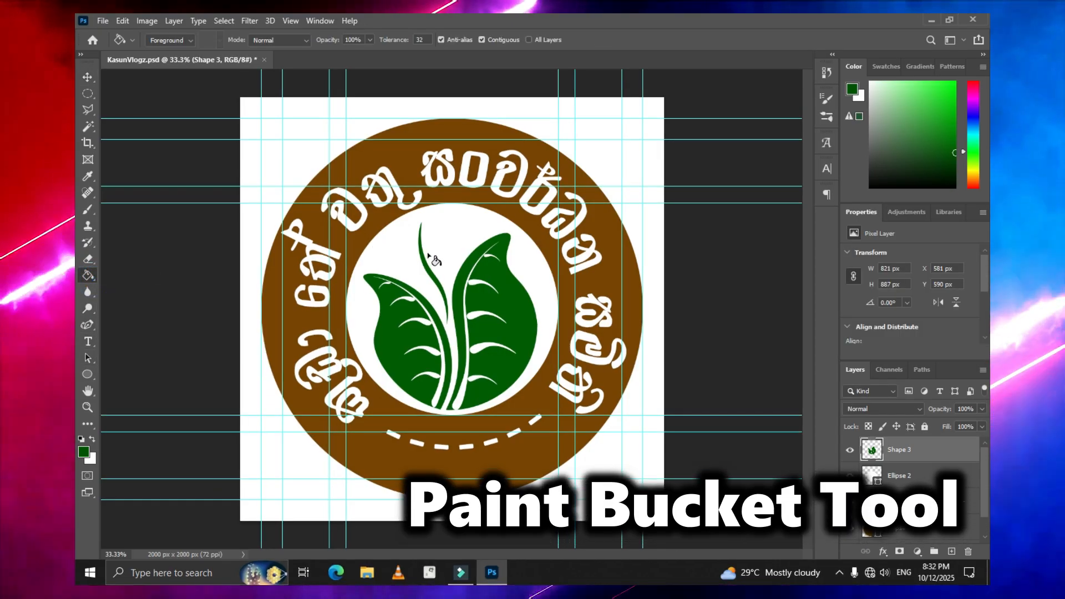
{"action": "left_click", "coordinate": [84, 453]}
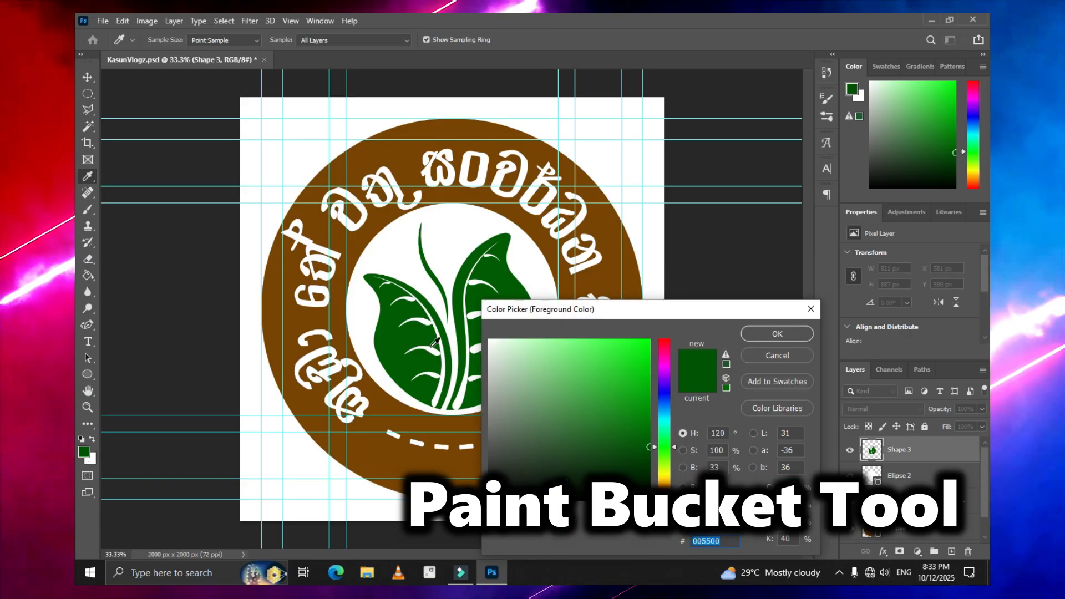
{"action": "left_click", "coordinate": [772, 334]}
{"action": "left_click", "coordinate": [84, 452]}
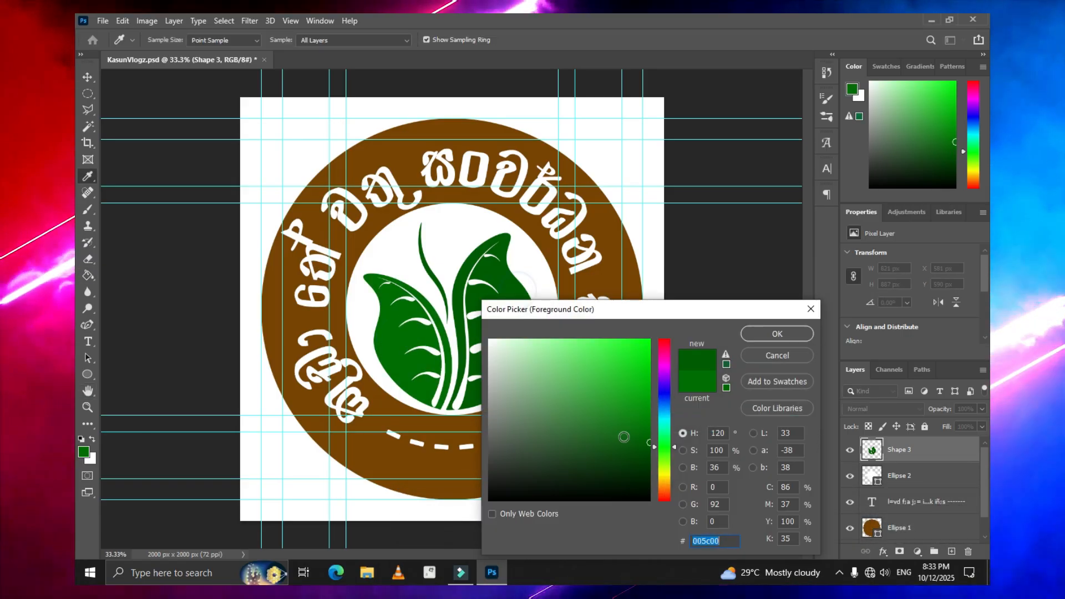
{"action": "left_click", "coordinate": [776, 334]}
{"action": "left_click", "coordinate": [84, 453]}
{"action": "left_click", "coordinate": [776, 333]}
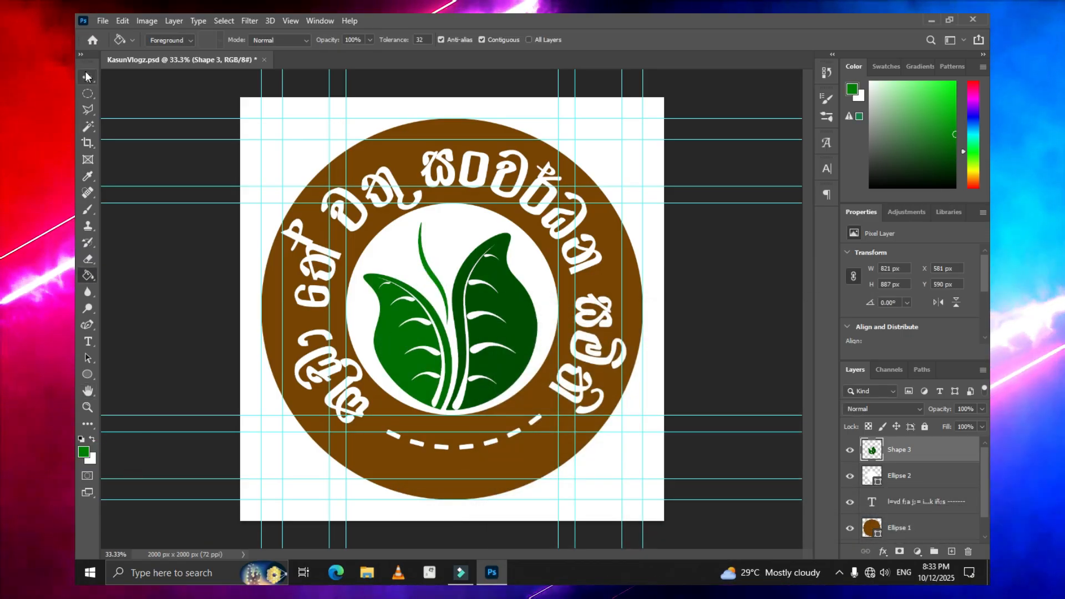
Turn off the extras overlay to hide the guides across the logo.
{"action": "key", "text": "v"}
{"action": "left_click", "coordinate": [293, 21]}
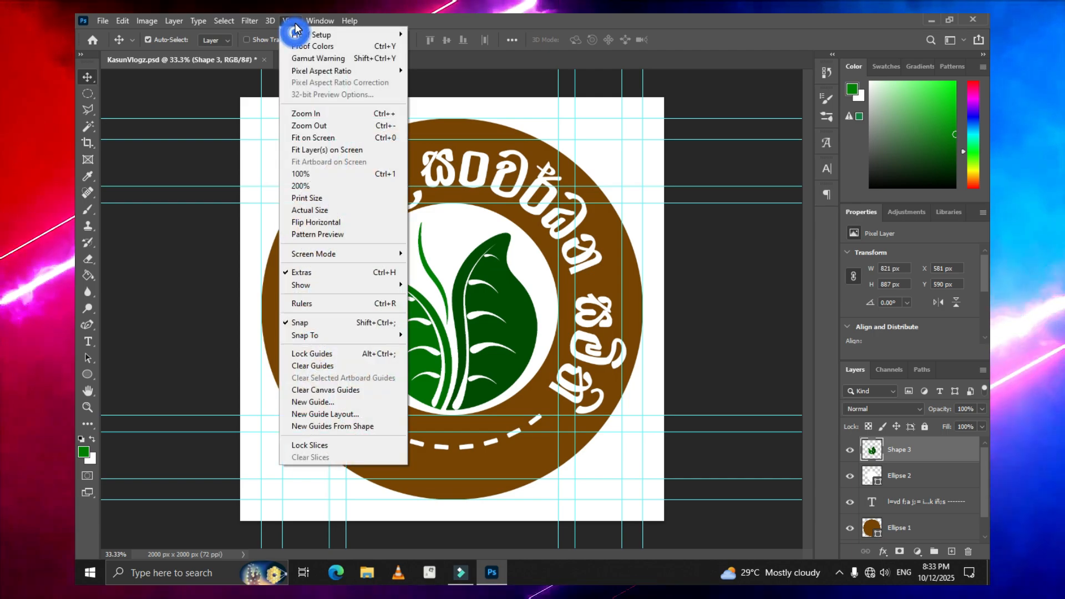
{"action": "left_click", "coordinate": [320, 276]}
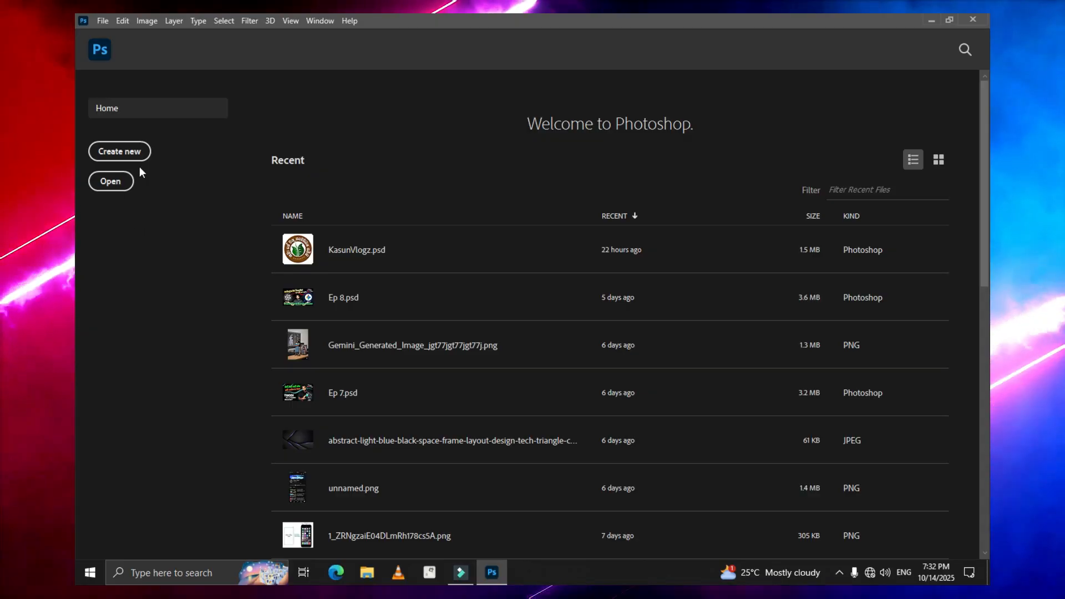
Create a new document named KasunVlogz, 3500 px wide and 2000 px high.
{"action": "left_click", "coordinate": [123, 152]}
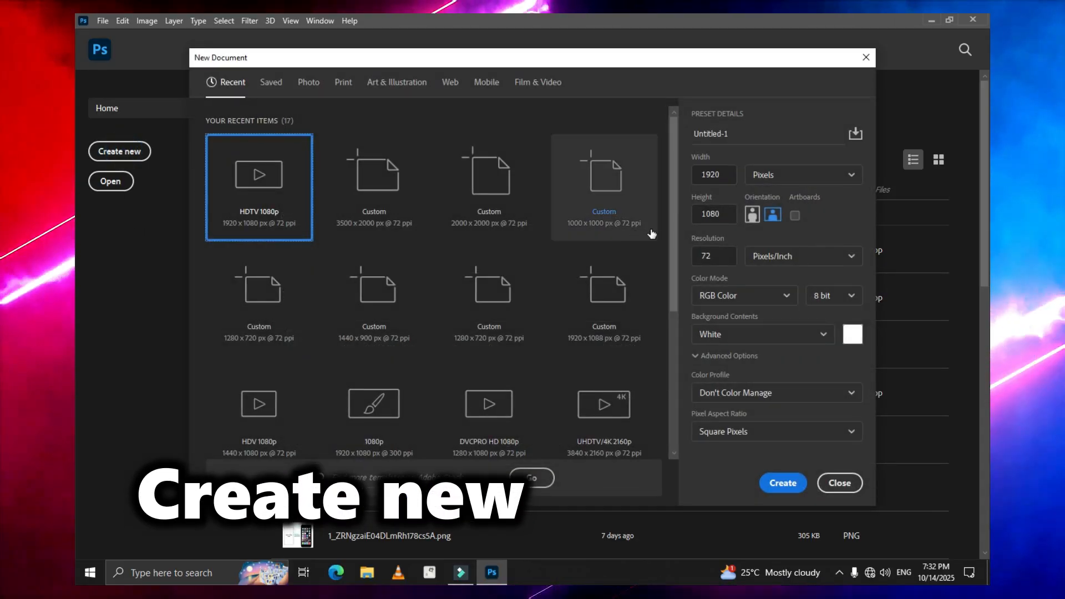
{"action": "type", "text": "KasunVlogz"}
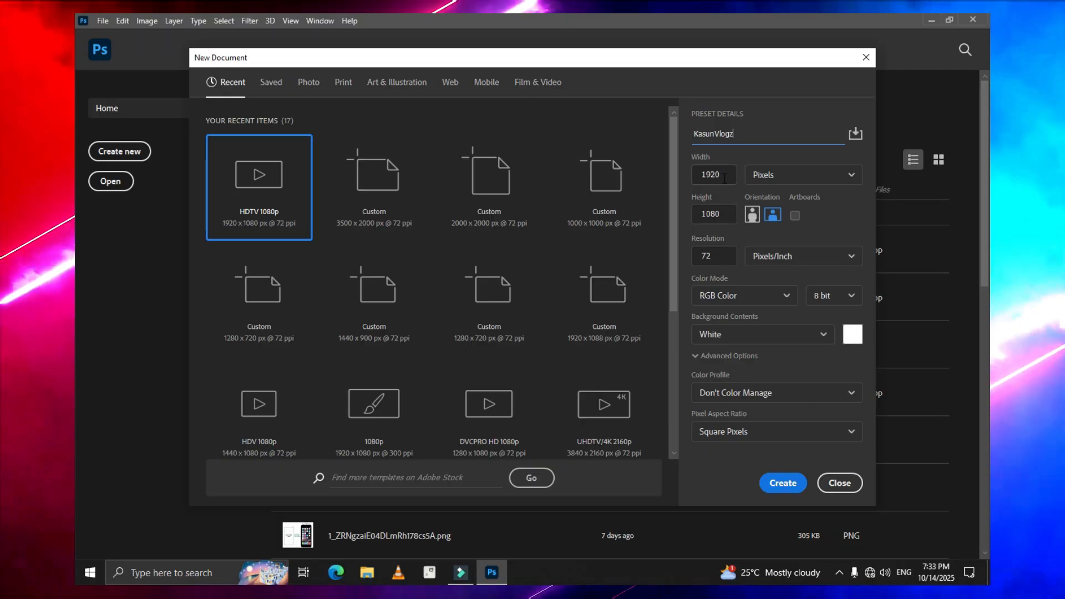
{"action": "left_click", "coordinate": [760, 174]}
{"action": "left_click", "coordinate": [804, 195]}
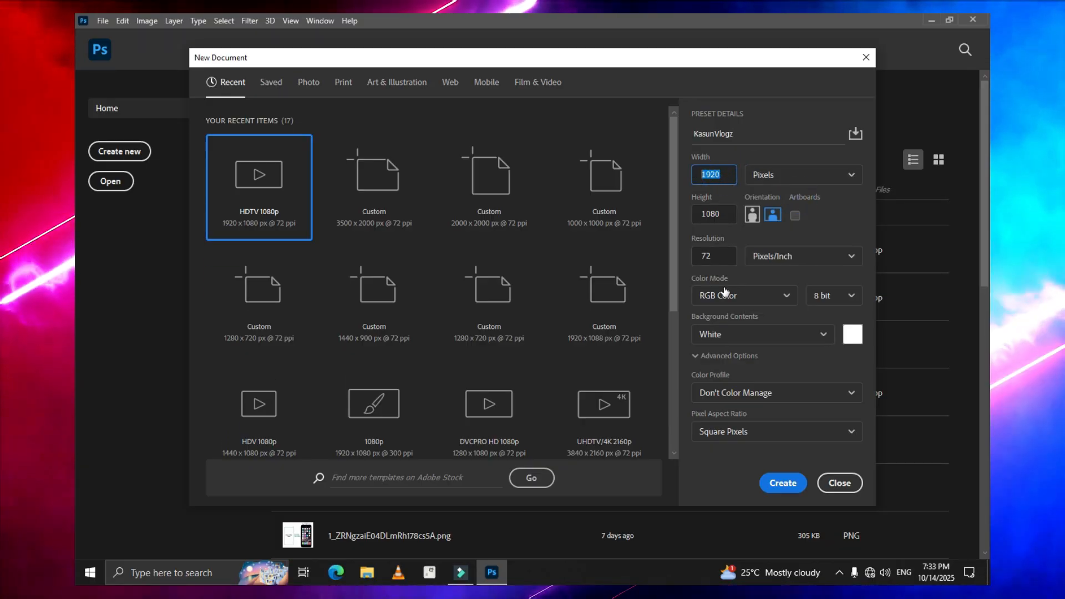
{"action": "type", "text": "3500"}
{"action": "double_click", "coordinate": [719, 215]}
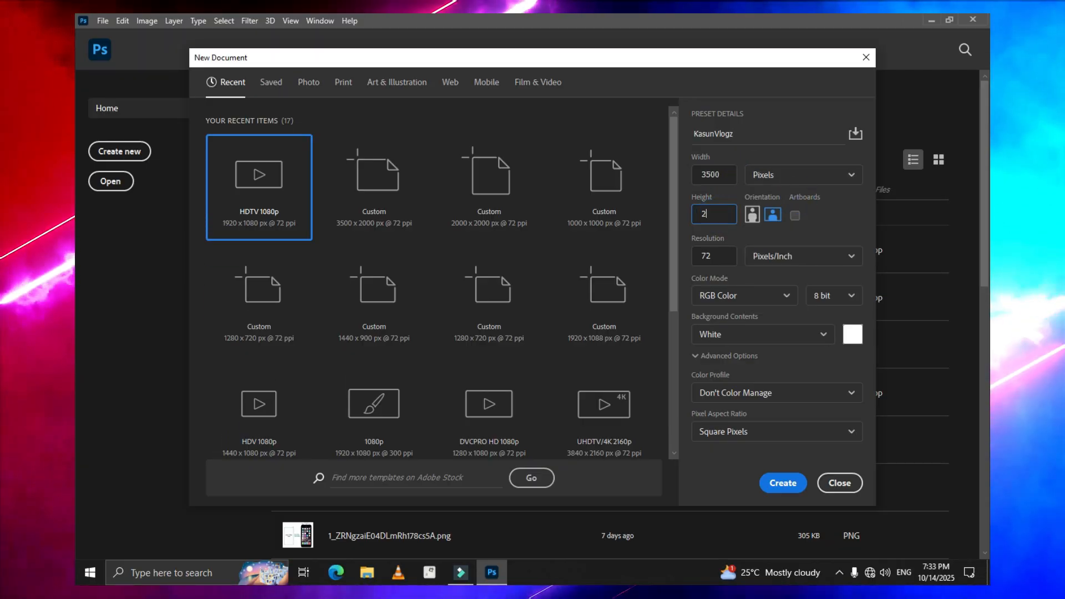
{"action": "type", "text": "2000"}
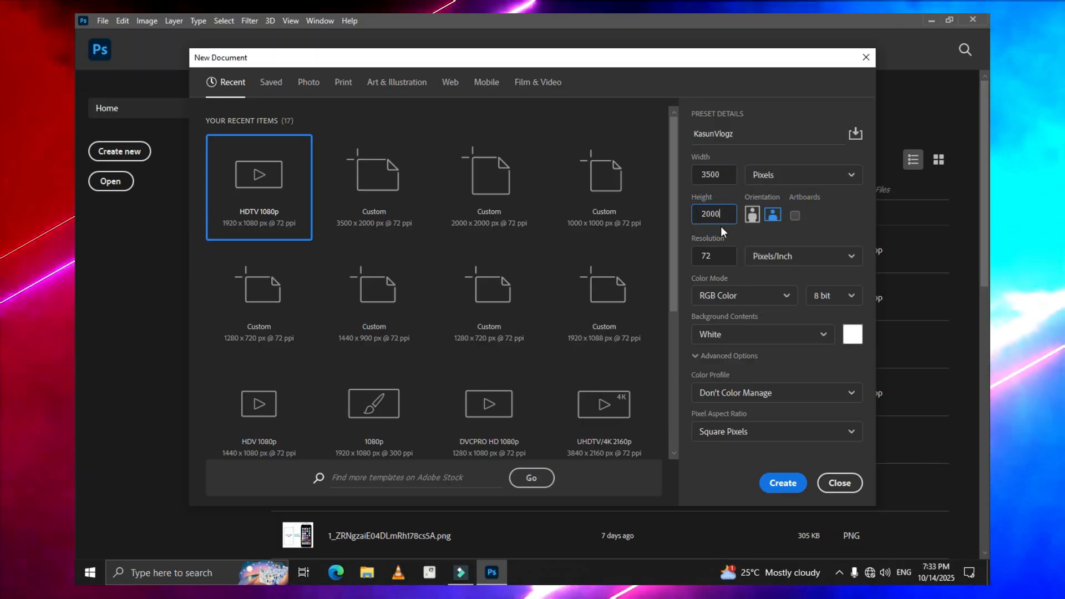
{"action": "left_click", "coordinate": [783, 482]}
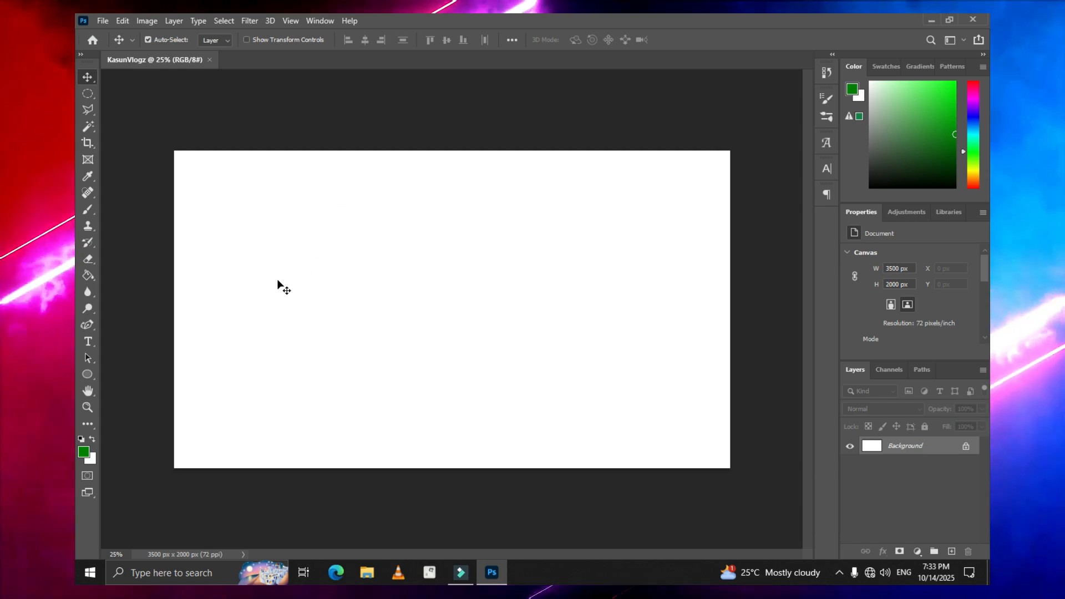
Add a horizontal text line "isf,dakakdrd" in the THARU DIGITAL SIYAPATHA font, reading සිලෝන්නාරා, in the canvas's upper half.
{"action": "left_click", "coordinate": [88, 342]}
{"action": "right_click", "coordinate": [89, 344]}
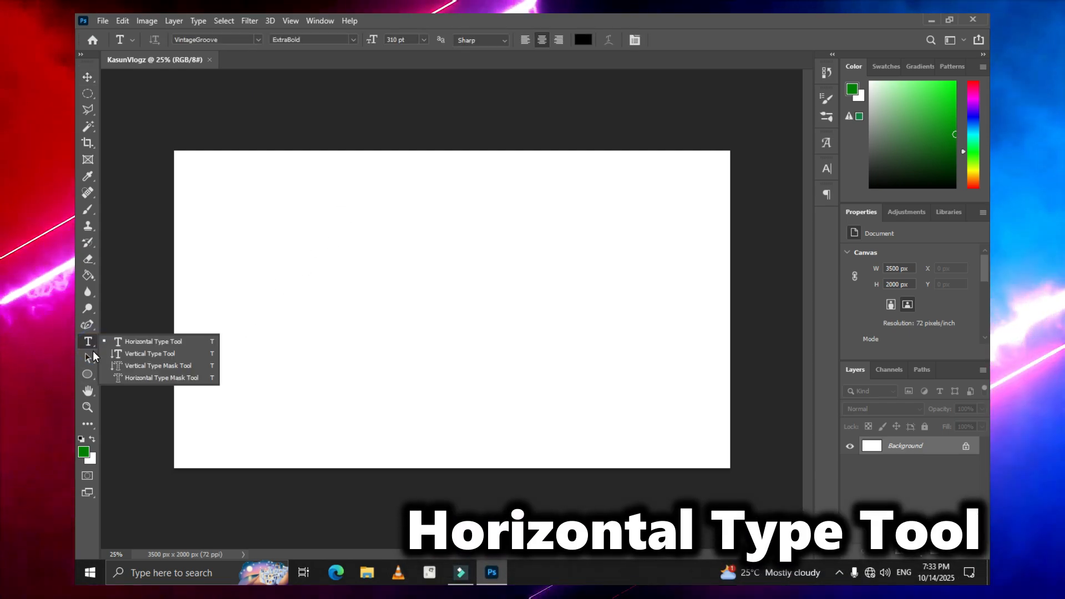
{"action": "left_click", "coordinate": [133, 344]}
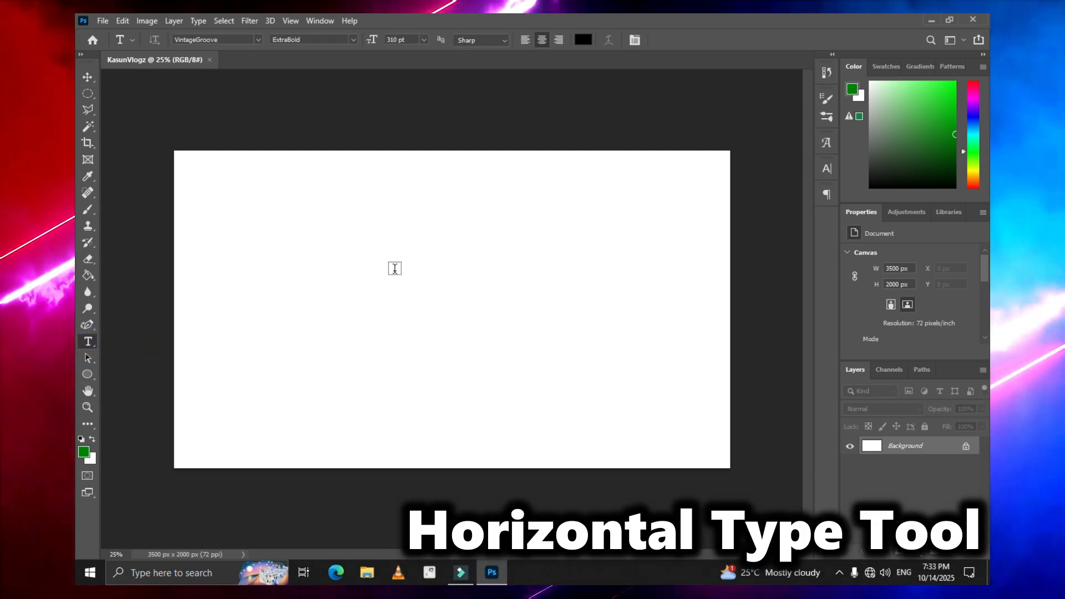
{"action": "left_click", "coordinate": [404, 264]}
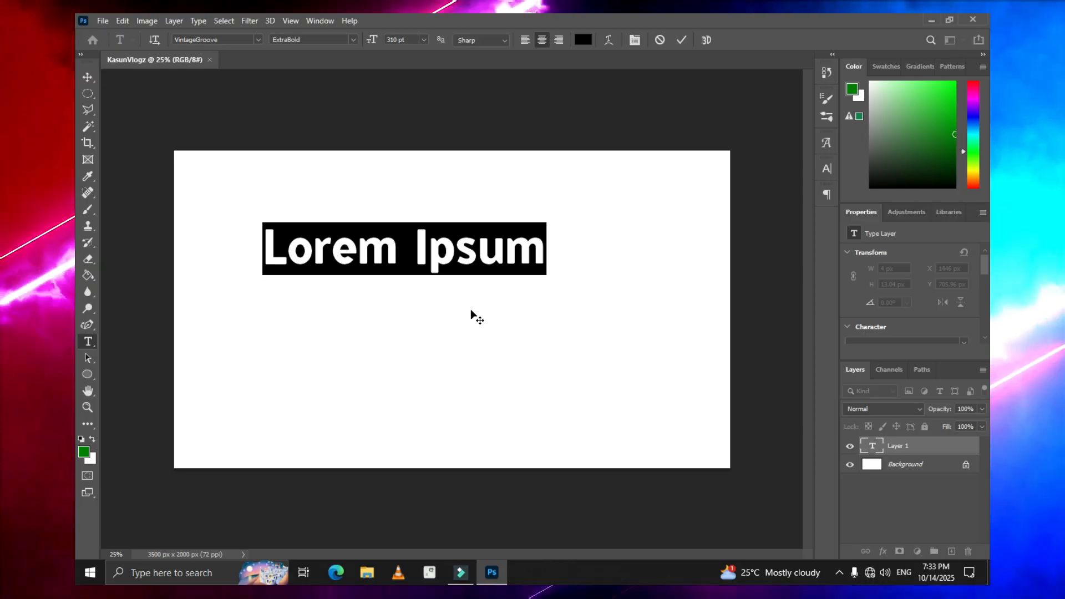
{"action": "left_click", "coordinate": [256, 39]}
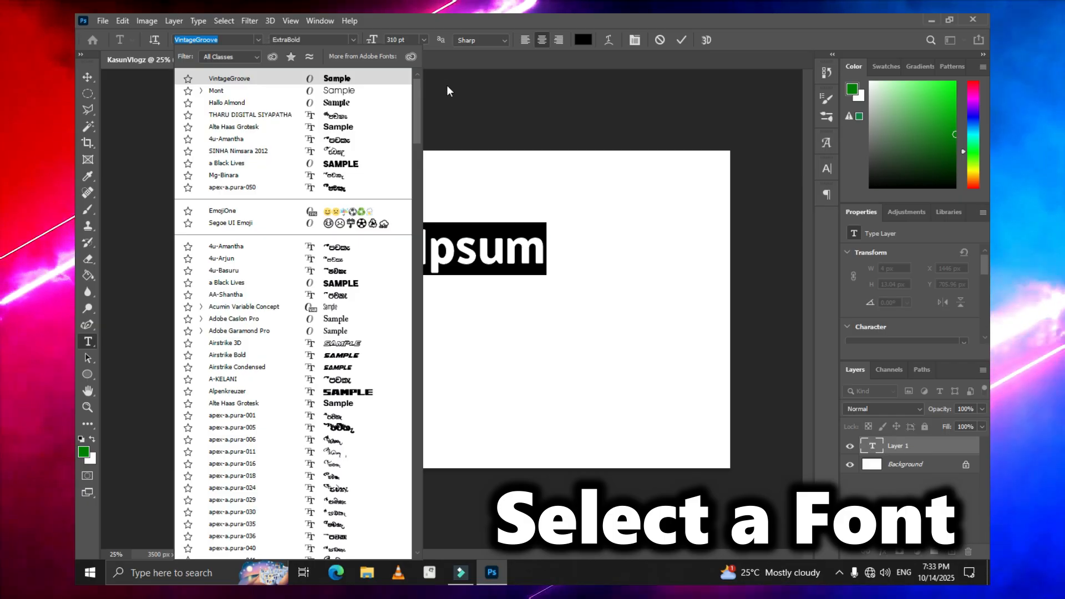
{"action": "left_click", "coordinate": [326, 116]}
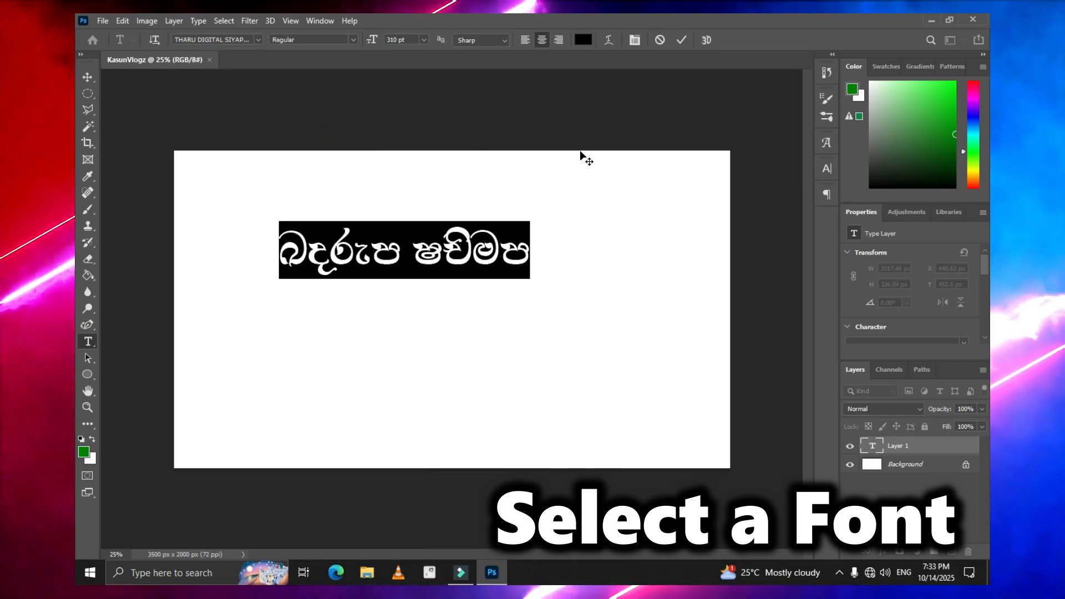
{"action": "type", "text": "isx"}
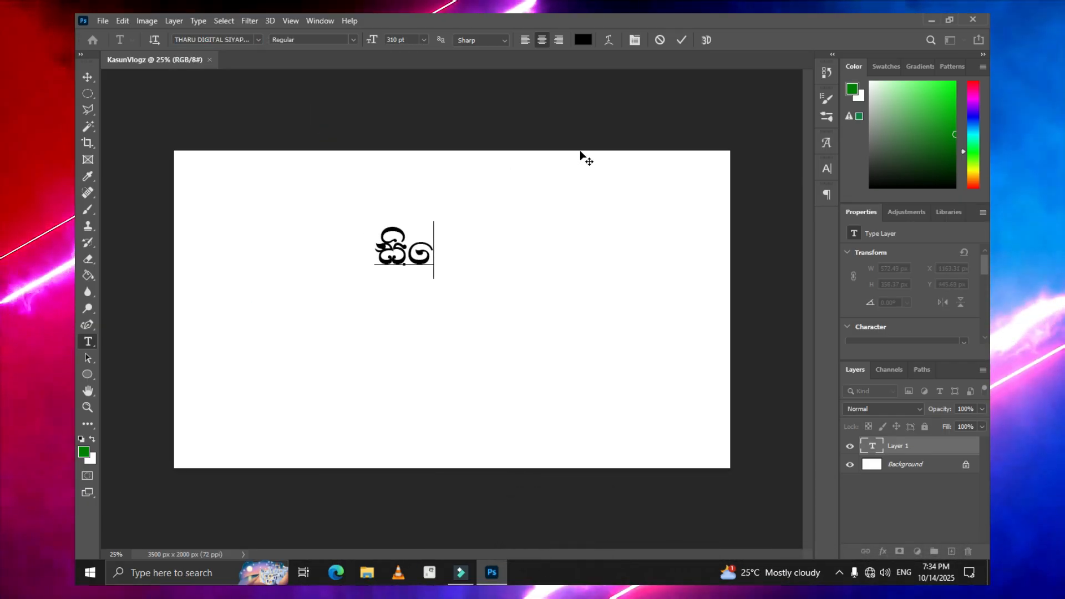
{"action": "type", "text": ",dakakdrd"}
Move the Sinhala text toward the canvas's right side and enlarge it to about 2157 px wide.
{"action": "left_click", "coordinate": [87, 77]}
{"action": "key", "text": "ctrl+t"}
{"action": "left_click_drag", "start_coordinate": [399, 249], "coordinate": [479, 250]}
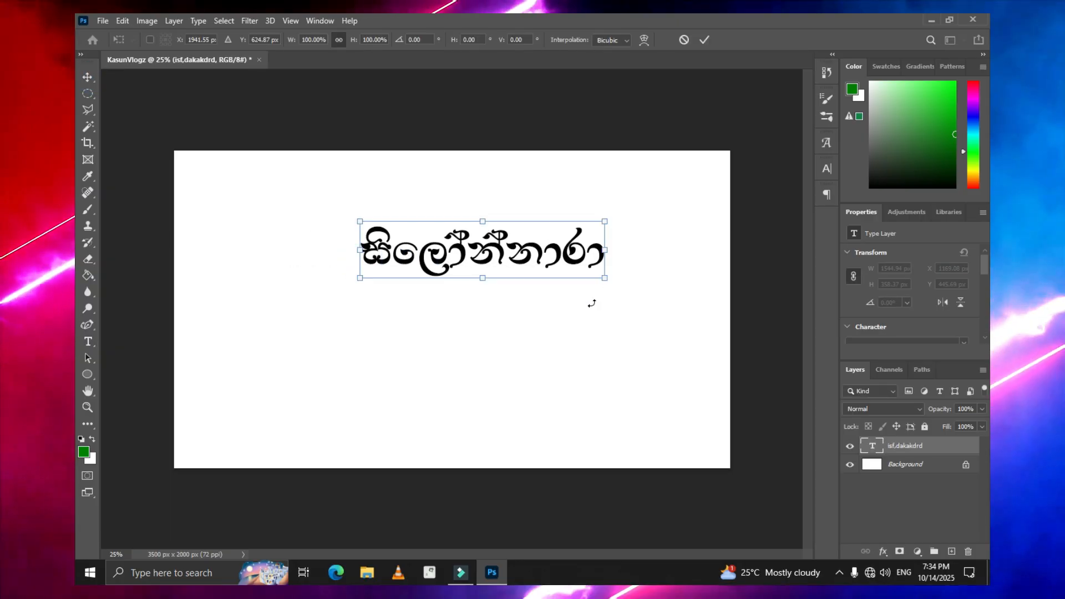
{"action": "left_click_drag", "start_coordinate": [606, 278], "coordinate": [703, 300]}
{"action": "mouse_move", "coordinate": [476, 283]}
{"action": "left_mouse_down"}
{"action": "mouse_move", "coordinate": [471, 293]}
{"action": "mouse_move", "coordinate": [470, 284]}
{"action": "left_mouse_up"}
{"action": "key", "text": "Return"}
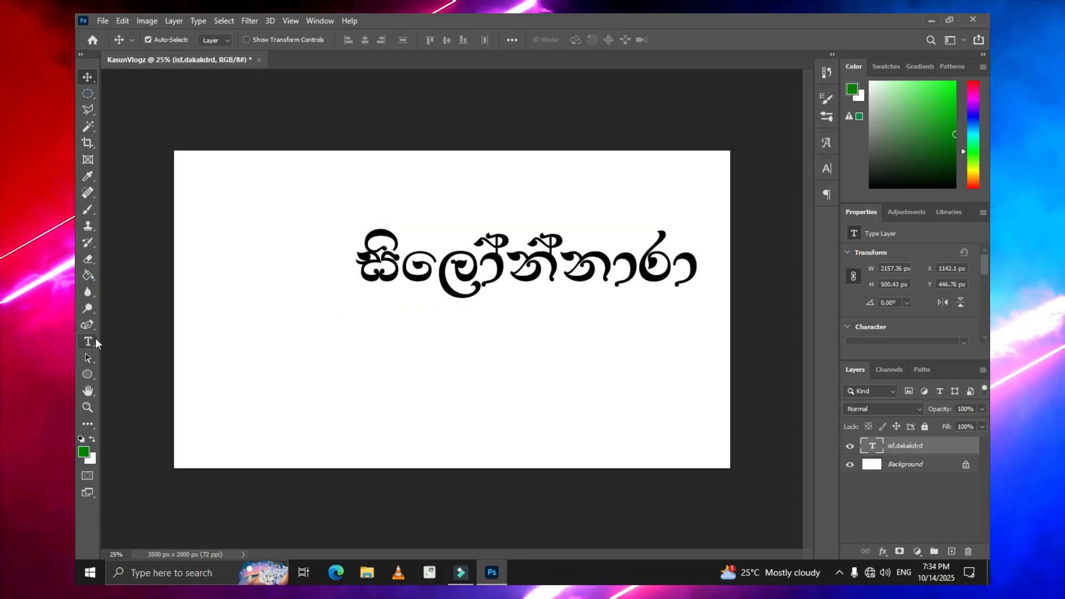
Add the text "Natural Care Clinic" in VintageGroove ExtraBold below the Sinhala word.
{"action": "left_click", "coordinate": [88, 341]}
{"action": "left_click", "coordinate": [542, 356]}
{"action": "left_click", "coordinate": [257, 40]}
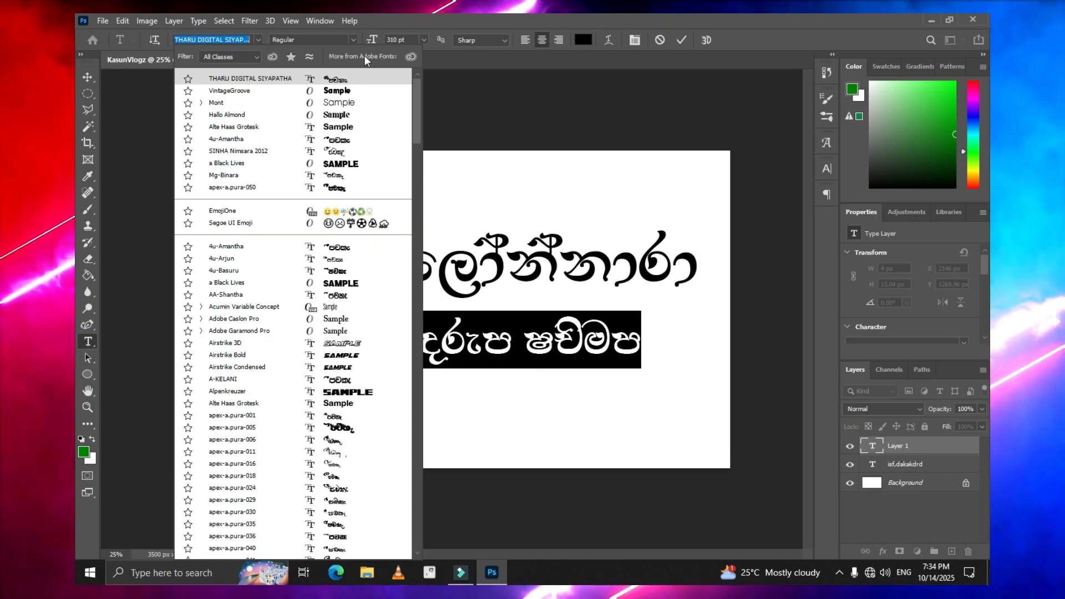
{"action": "left_click", "coordinate": [229, 91]}
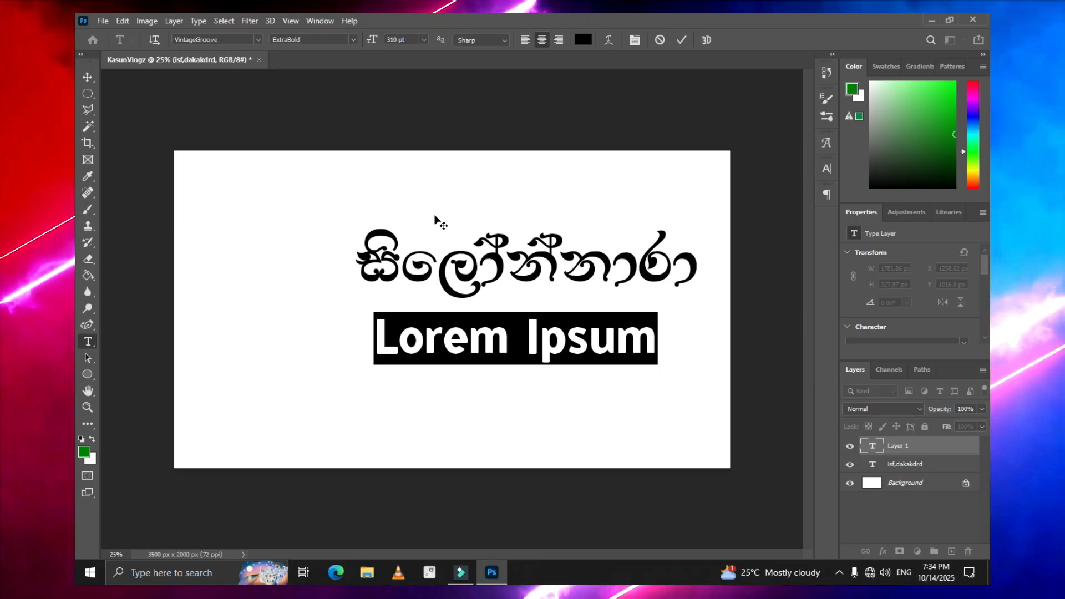
{"action": "type", "text": "Natural"}
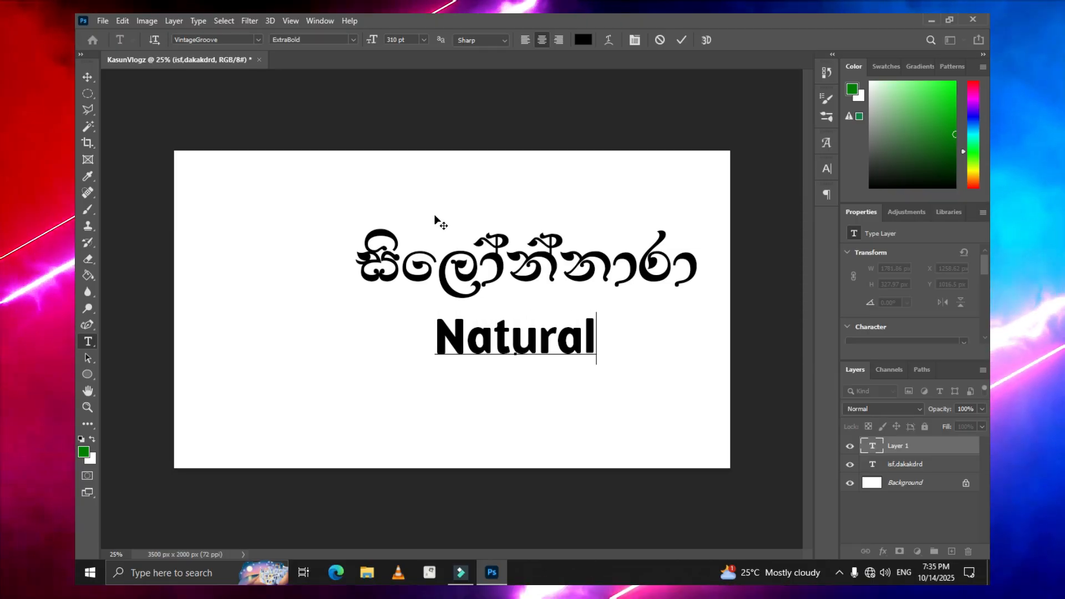
{"action": "type", "text": " Care Cli"}
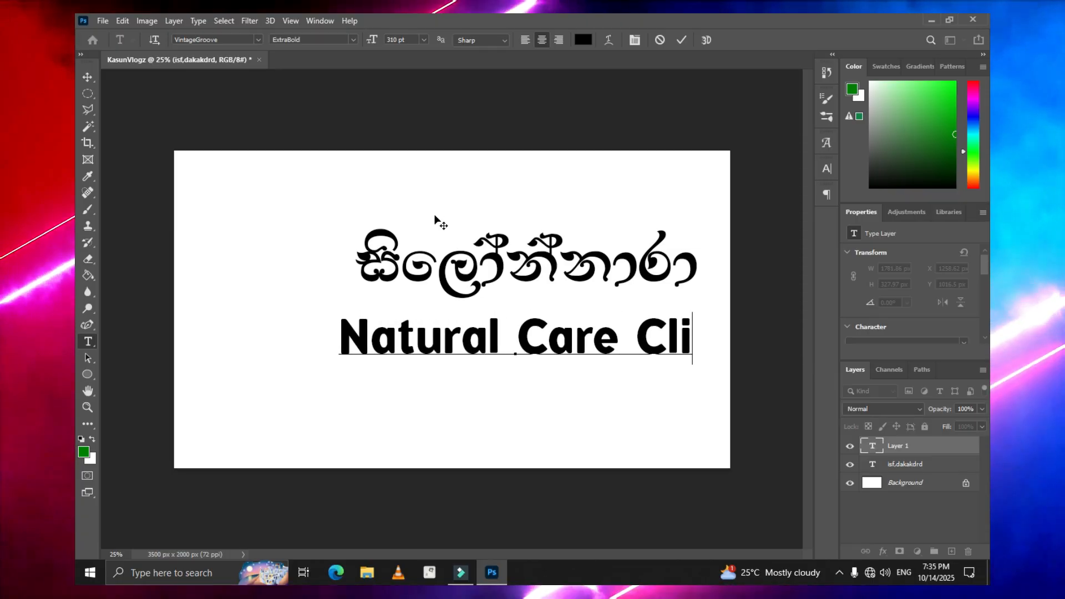
{"action": "type", "text": "nic"}
{"action": "key", "text": "ctrl+Return"}
Scale the Natural Care Clinic line to about 1703 px wide beneath the Sinhala word, and shift both texts slightly down.
{"action": "key", "text": "v"}
{"action": "key", "text": "ctrl+t"}
{"action": "left_click_drag", "start_coordinate": [309, 364], "coordinate": [400, 361]}
{"action": "left_click_drag", "start_coordinate": [574, 339], "coordinate": [540, 324]}
{"action": "left_click_drag", "start_coordinate": [359, 339], "coordinate": [422, 332]}
{"action": "left_click_drag", "start_coordinate": [564, 323], "coordinate": [530, 327]}
{"action": "key", "text": "Return"}
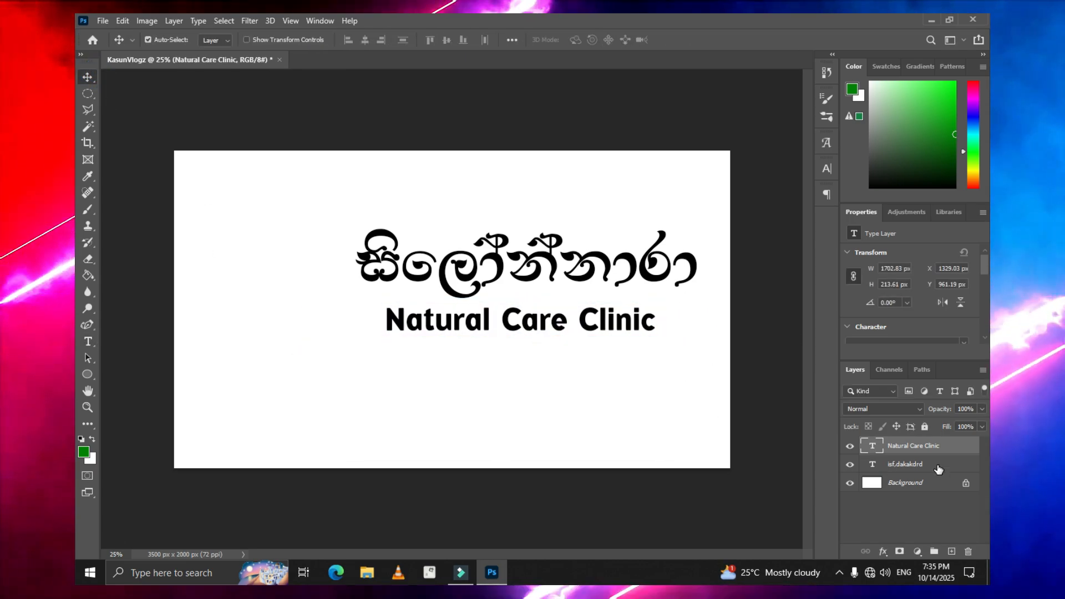
{"action": "left_click_drag", "start_coordinate": [550, 265], "coordinate": [550, 284]}
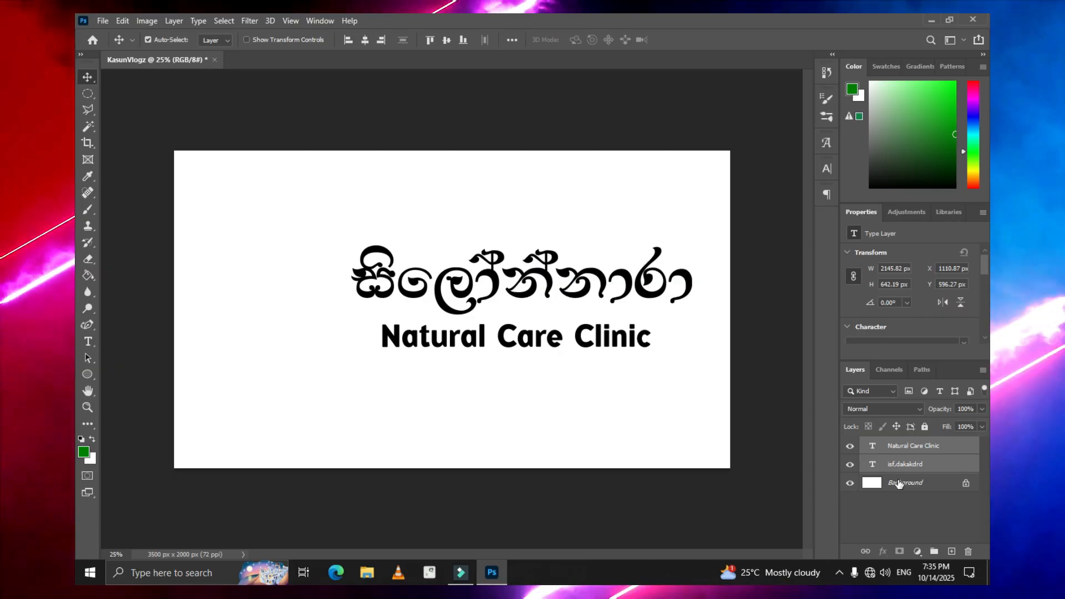
{"action": "left_click", "coordinate": [902, 501]}
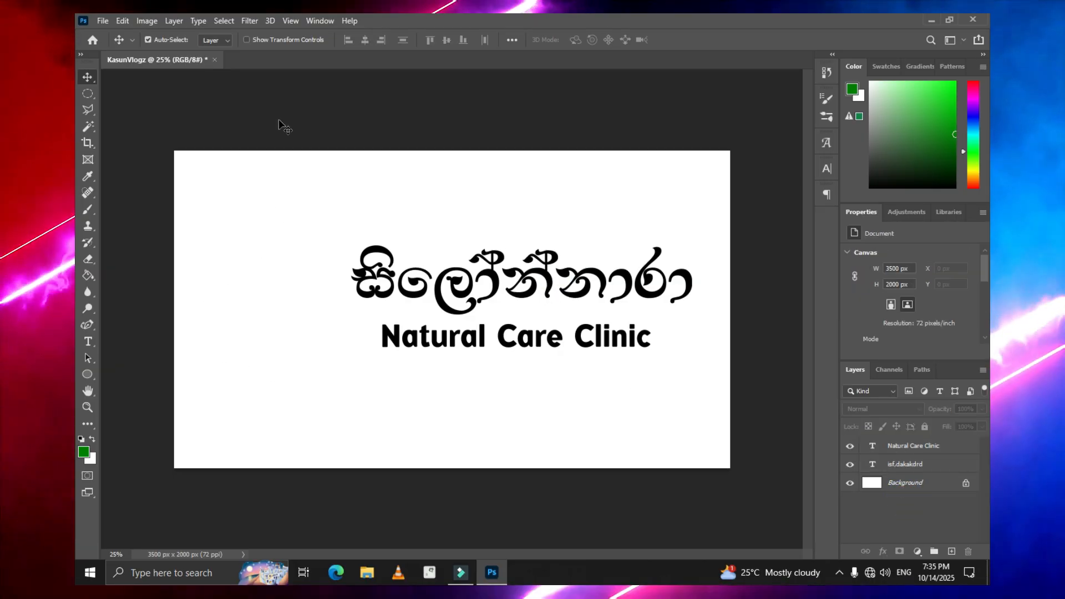
Draw a circle about 1216 px in diameter over the start of the text and fill it with dark green.
{"action": "left_click", "coordinate": [87, 374]}
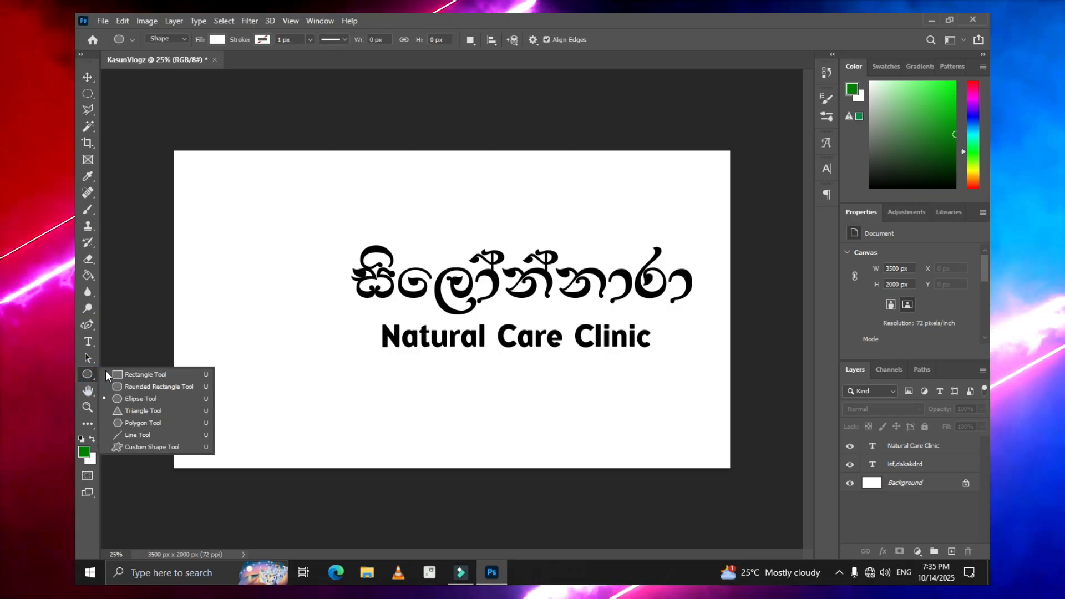
{"action": "left_click", "coordinate": [145, 399]}
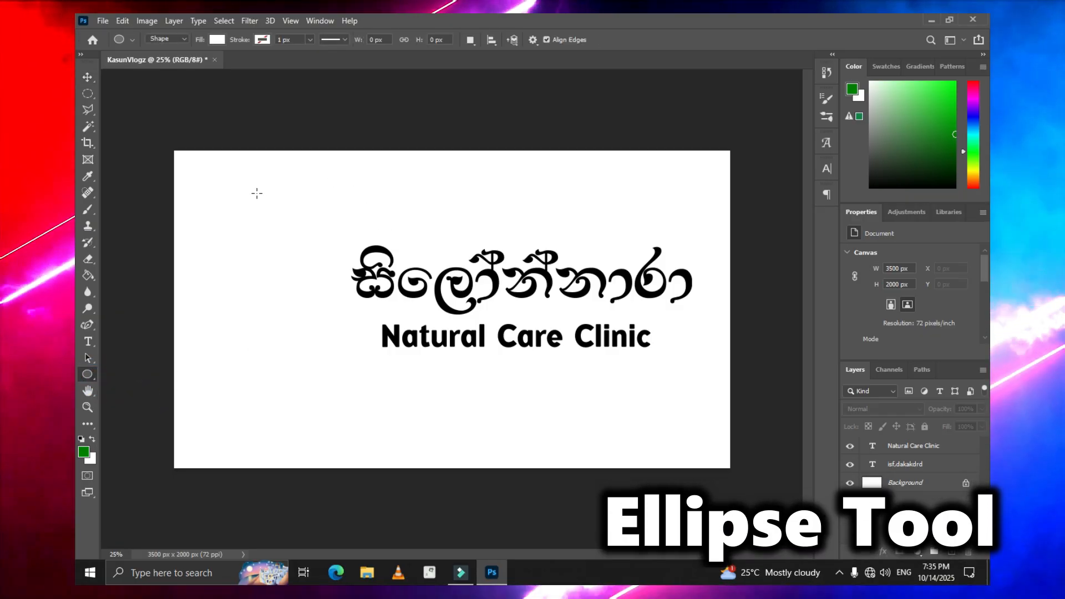
{"action": "left_click_drag", "start_coordinate": [264, 194], "coordinate": [457, 388]}
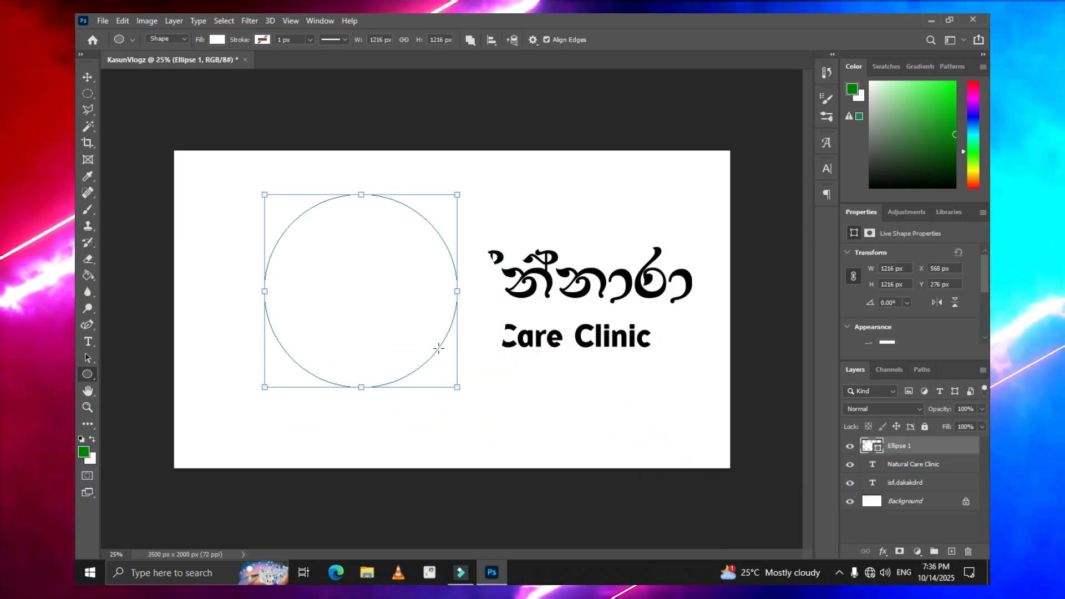
{"action": "left_click", "coordinate": [214, 39]}
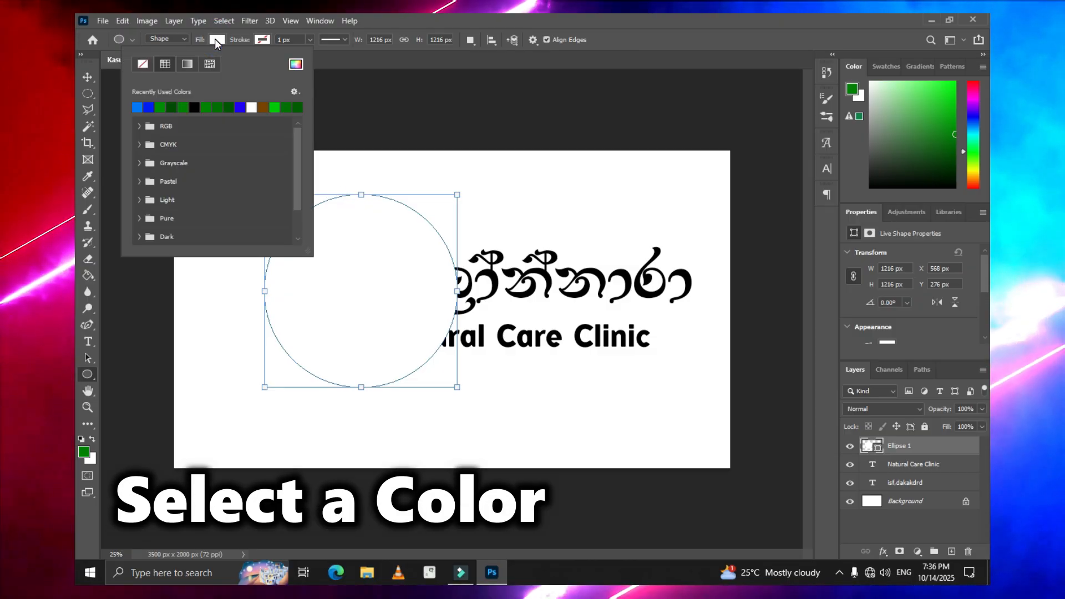
{"action": "left_click", "coordinate": [231, 108]}
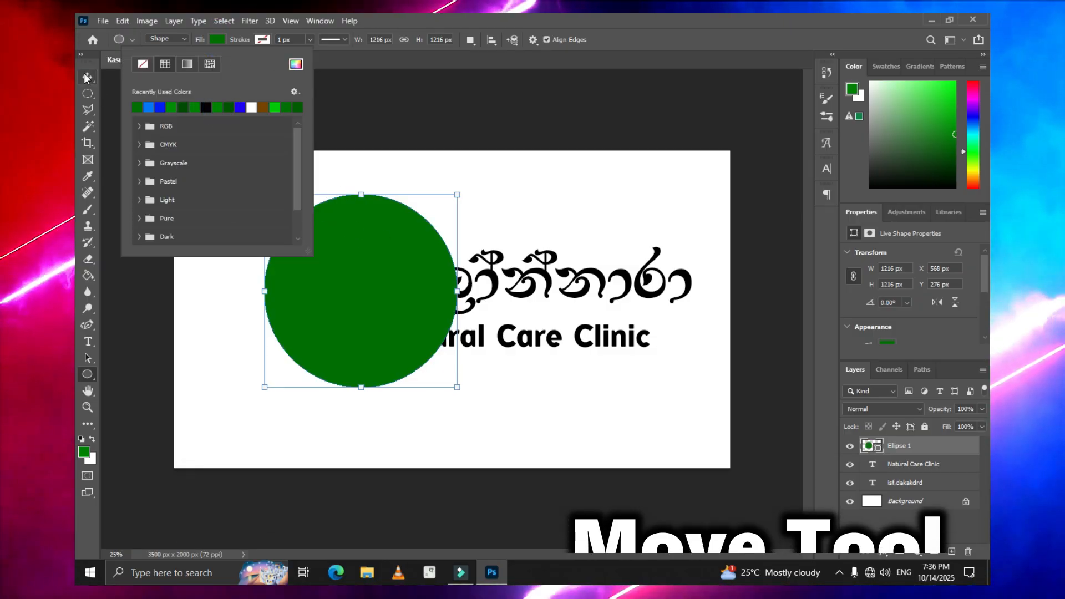
Shift the green circle slightly right and down, and duplicate it with the copy offset about 140 px to the right.
{"action": "key", "text": "v"}
{"action": "mouse_move", "coordinate": [345, 239]}
{"action": "left_mouse_down"}
{"action": "mouse_move", "coordinate": [372, 231]}
{"action": "mouse_move", "coordinate": [371, 242]}
{"action": "mouse_move", "coordinate": [358, 236]}
{"action": "left_mouse_up"}
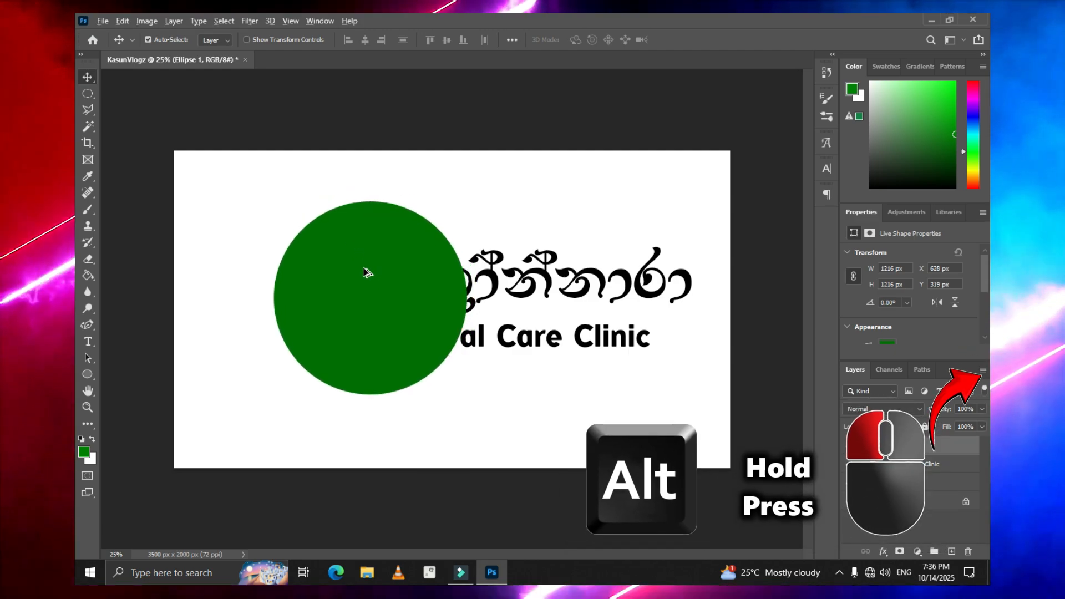
{"action": "left_click_drag", "start_coordinate": [364, 270], "coordinate": [388, 271]}
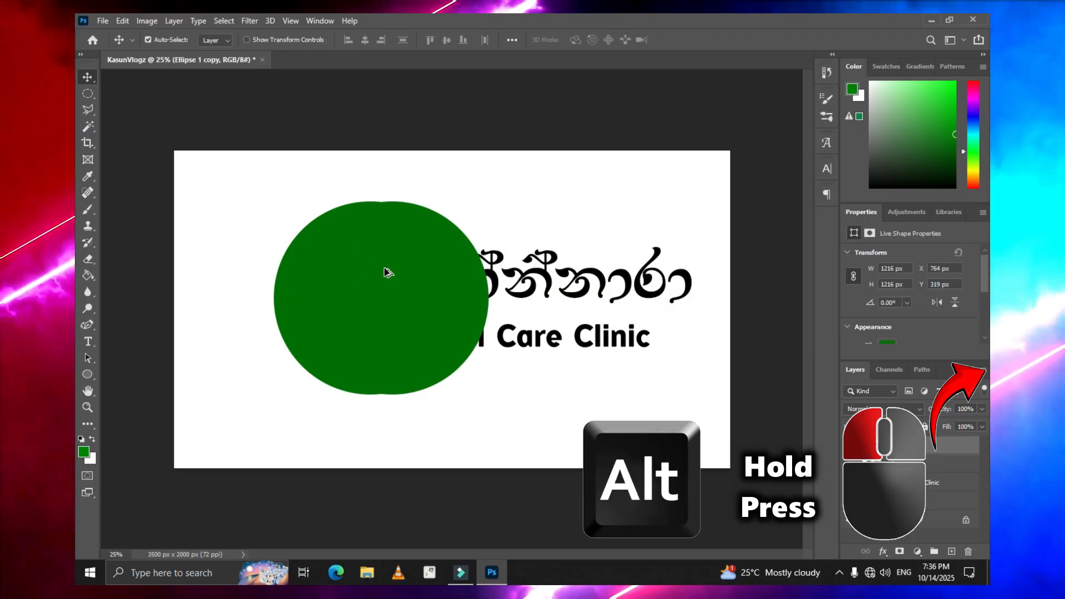
{"action": "key", "text": "ctrl+t"}
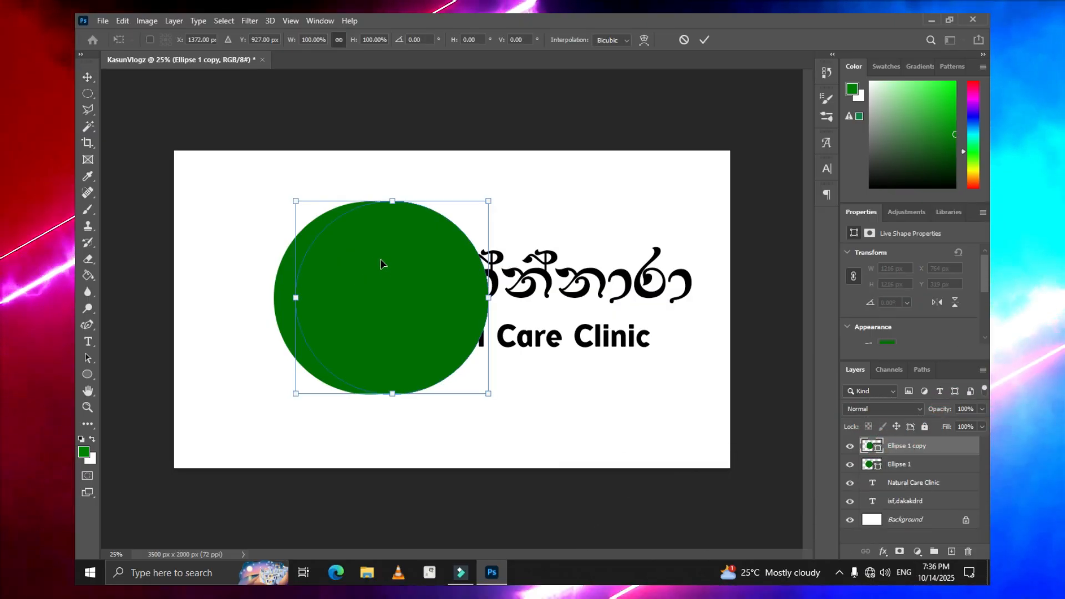
{"action": "key", "text": "Right"}
{"action": "key", "text": "Right"}
{"action": "key", "text": "Right"}
{"action": "key", "text": "Right"}
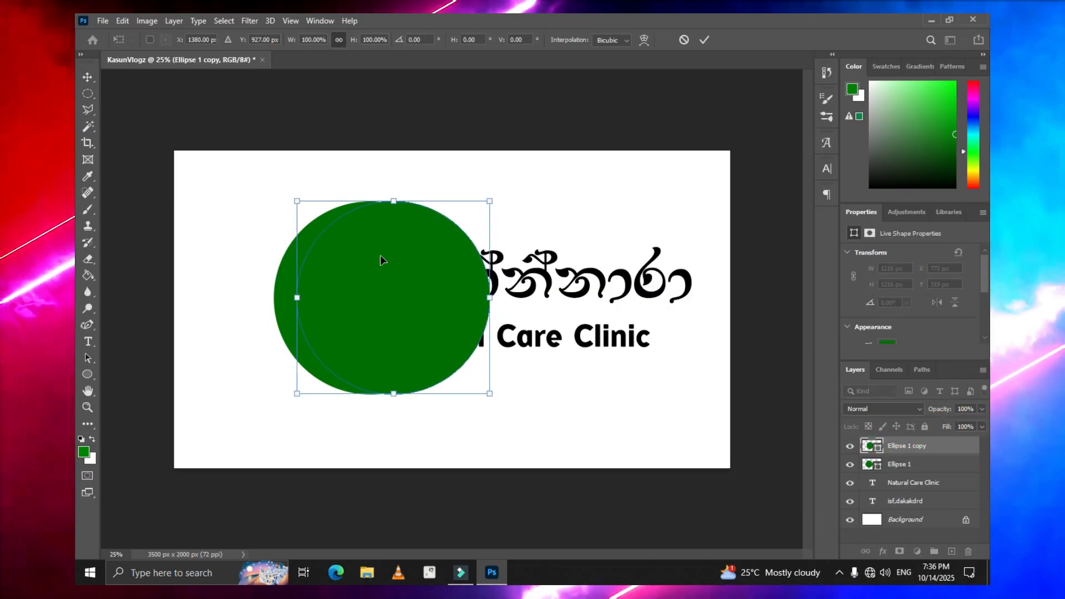
{"action": "key", "text": "Left"}
{"action": "key", "text": "Left"}
{"action": "key", "text": "Left"}
{"action": "key", "text": "Left"}
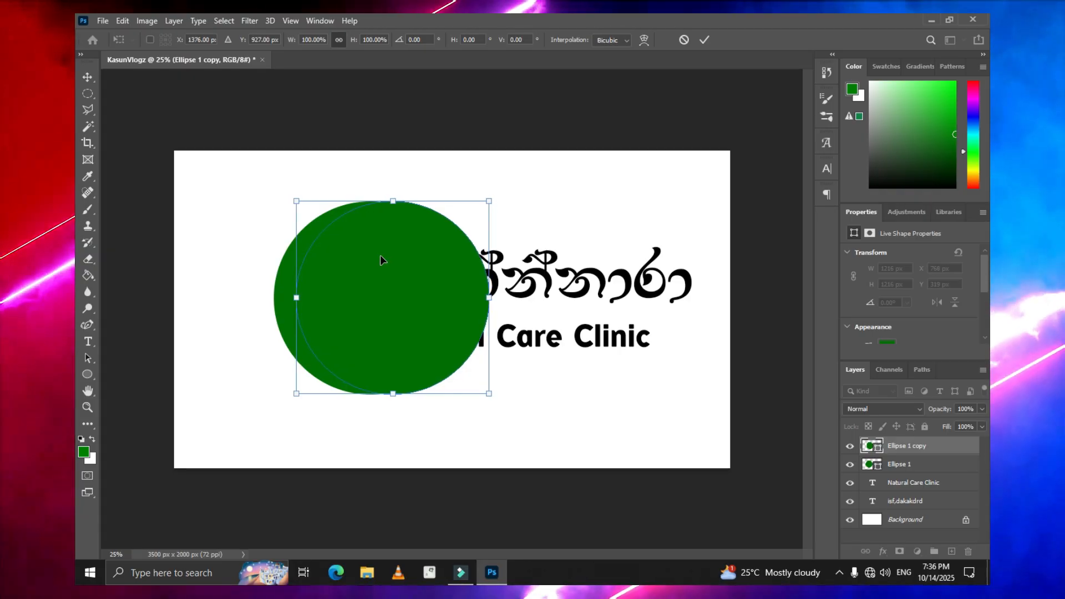
{"action": "key", "text": "Return"}
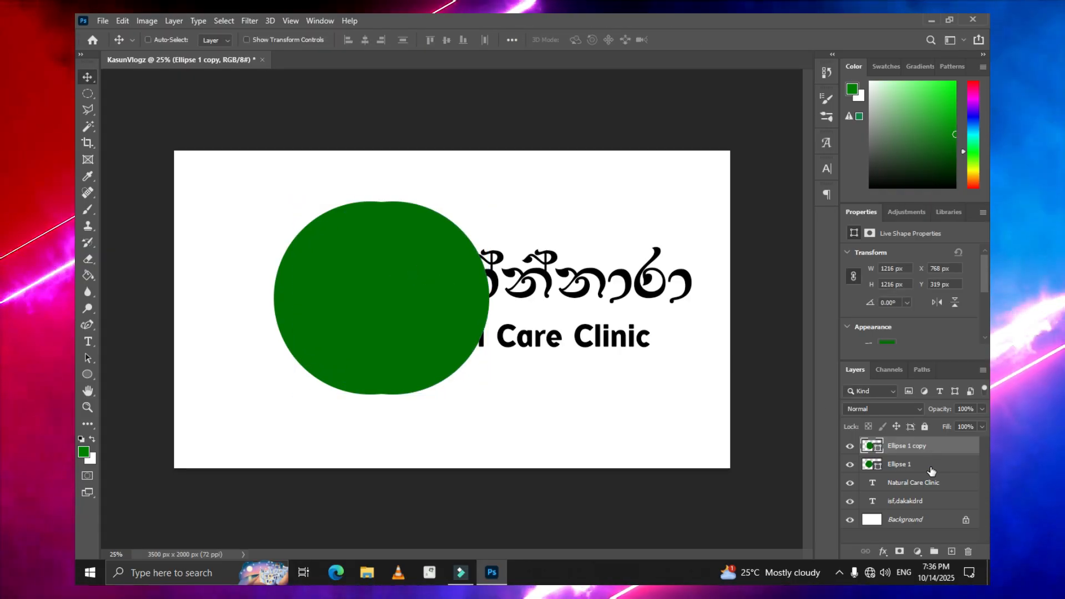
Combine the two circle layers with Subtract Front Shape to form a crescent.
{"action": "left_click", "coordinate": [175, 21]}
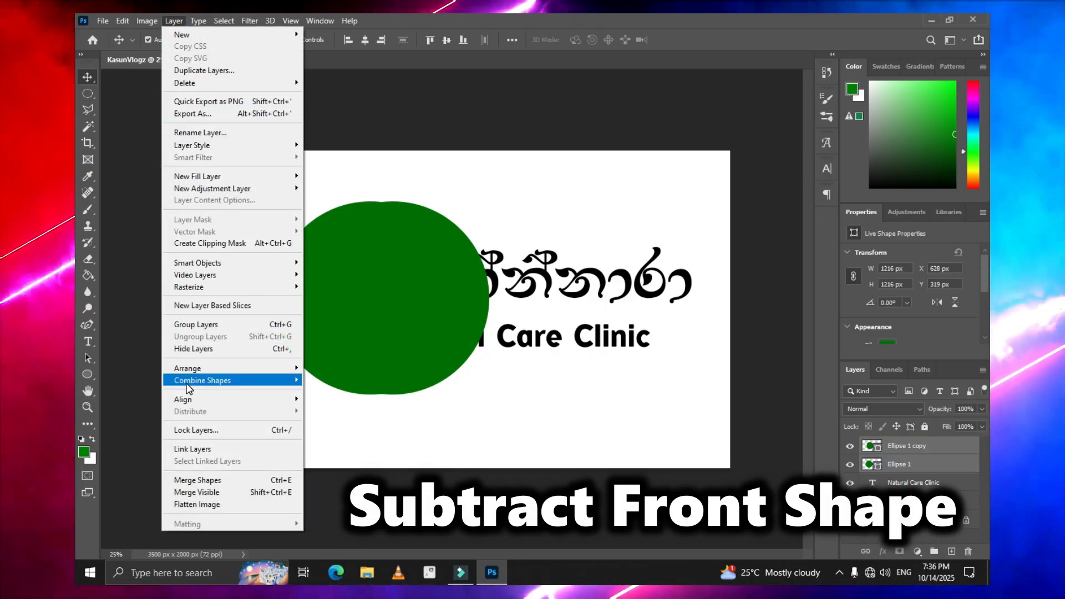
{"action": "mouse_move", "coordinate": [200, 385]}
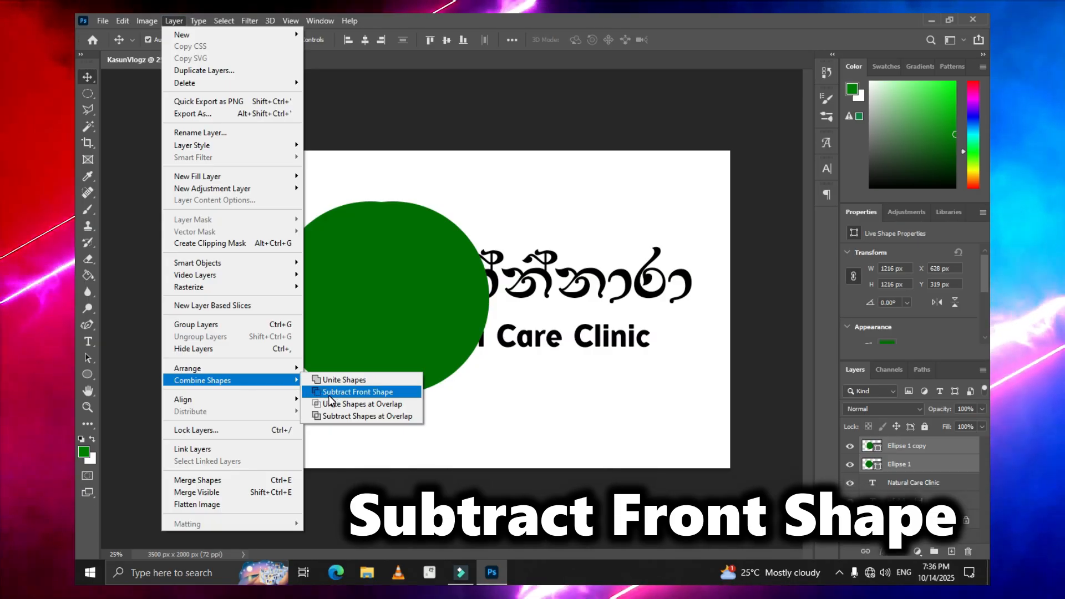
{"action": "left_click", "coordinate": [356, 394]}
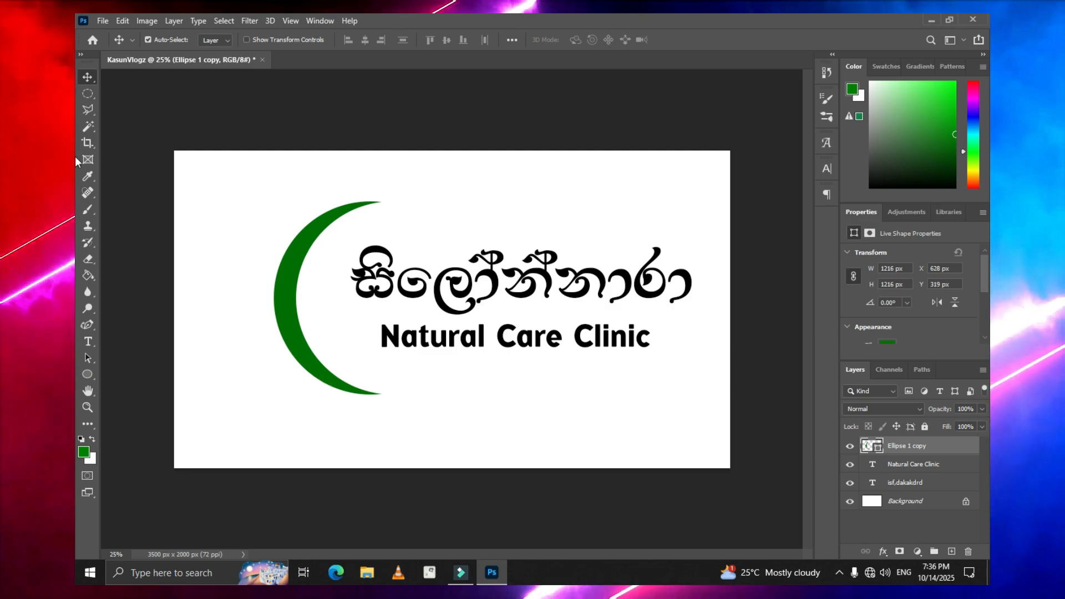
Rotate the green crescent to -14° and scale it to about 91% beside the start of the text.
{"action": "left_click", "coordinate": [83, 76]}
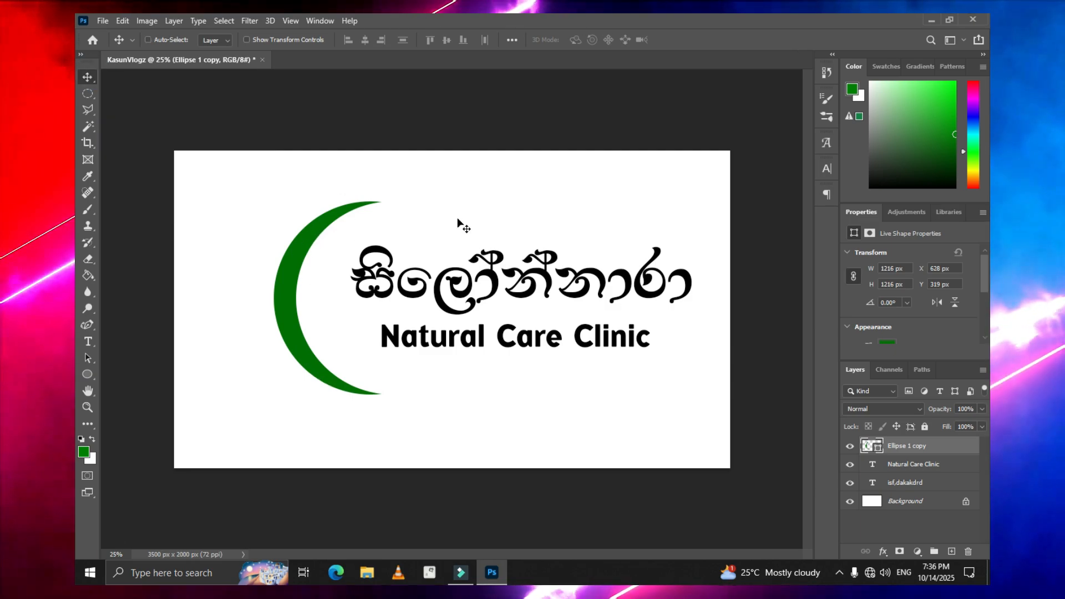
{"action": "key", "text": "ctrl+t"}
{"action": "left_click_drag", "start_coordinate": [556, 166], "coordinate": [506, 117]}
{"action": "mouse_move", "coordinate": [322, 305]}
{"action": "left_mouse_down"}
{"action": "mouse_move", "coordinate": [312, 273]}
{"action": "mouse_move", "coordinate": [322, 286]}
{"action": "left_mouse_up"}
{"action": "left_click_drag", "start_coordinate": [485, 166], "coordinate": [500, 181]}
{"action": "left_click_drag", "start_coordinate": [332, 260], "coordinate": [330, 248]}
{"action": "left_click_drag", "start_coordinate": [466, 151], "coordinate": [452, 170]}
{"action": "mouse_move", "coordinate": [492, 189]}
{"action": "left_mouse_down"}
{"action": "mouse_move", "coordinate": [487, 168]}
{"action": "mouse_move", "coordinate": [491, 177]}
{"action": "left_mouse_up"}
{"action": "left_click_drag", "start_coordinate": [324, 285], "coordinate": [328, 289]}
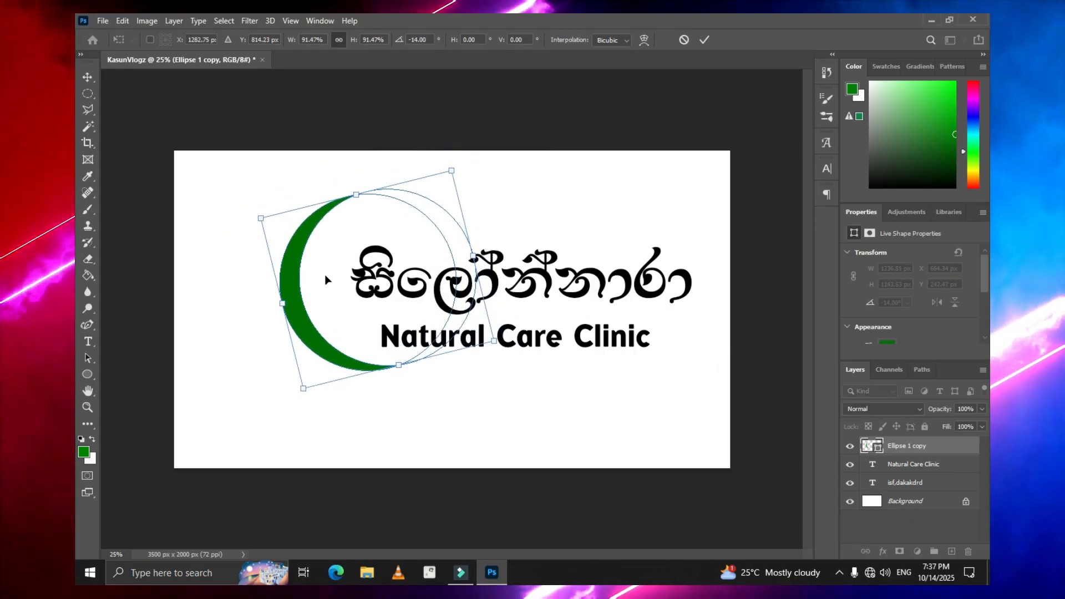
Nudge the rotated crescent left and slightly up to about X 628 px, Y 230 px, and apply the transform.
{"action": "key", "text": "Left"}
{"action": "key", "text": "Left"}
{"action": "key", "text": "Left"}
{"action": "key", "text": "Left"}
{"action": "key", "text": "Up"}
{"action": "key", "text": "Up"}
{"action": "key", "text": "Up"}
{"action": "key", "text": "Up"}
{"action": "key", "text": "Down"}
{"action": "key", "text": "Down"}
{"action": "key", "text": "Down"}
{"action": "key", "text": "Return"}
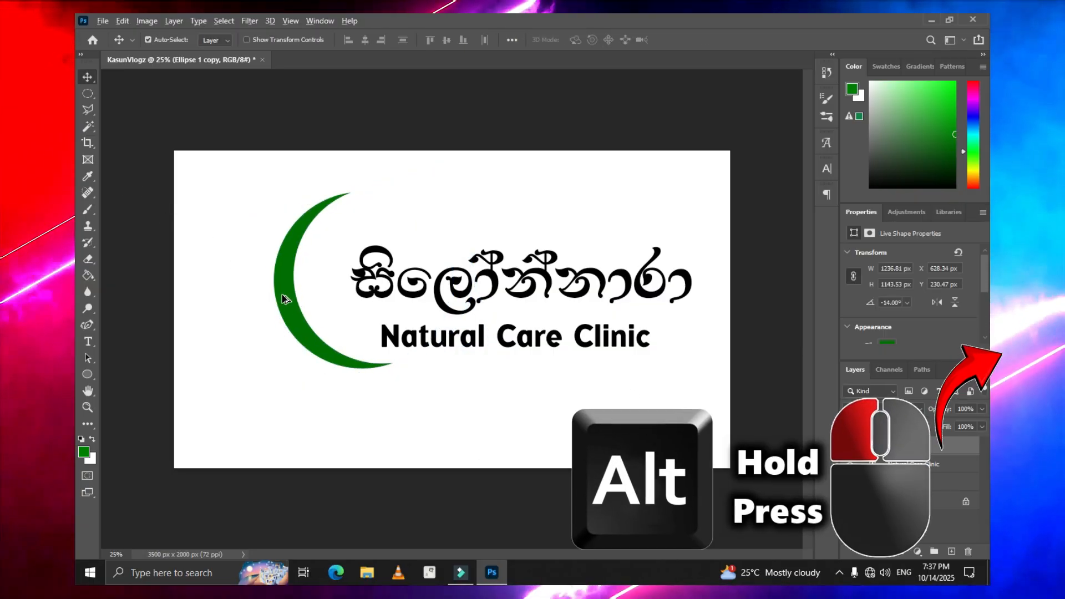
Duplicate the green crescent down and to the left, rotate the copy by about -37° and enlarge it to about 116%.
{"action": "left_click_drag", "start_coordinate": [280, 298], "coordinate": [232, 347], "text": "alt"}
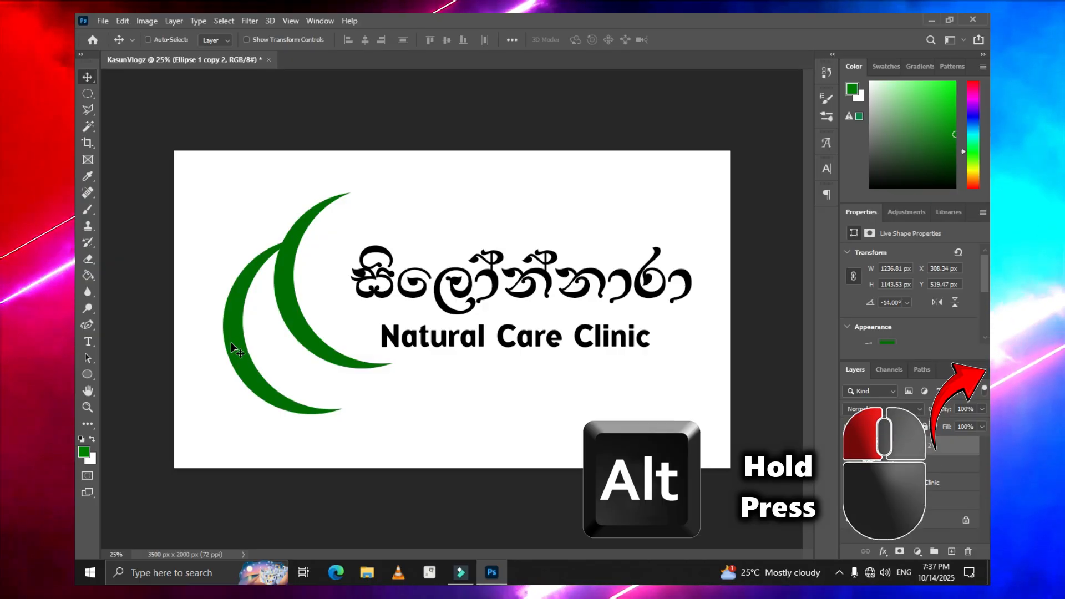
{"action": "key", "text": "ctrl+alt+t"}
{"action": "left_click_drag", "start_coordinate": [482, 171], "coordinate": [337, 179]}
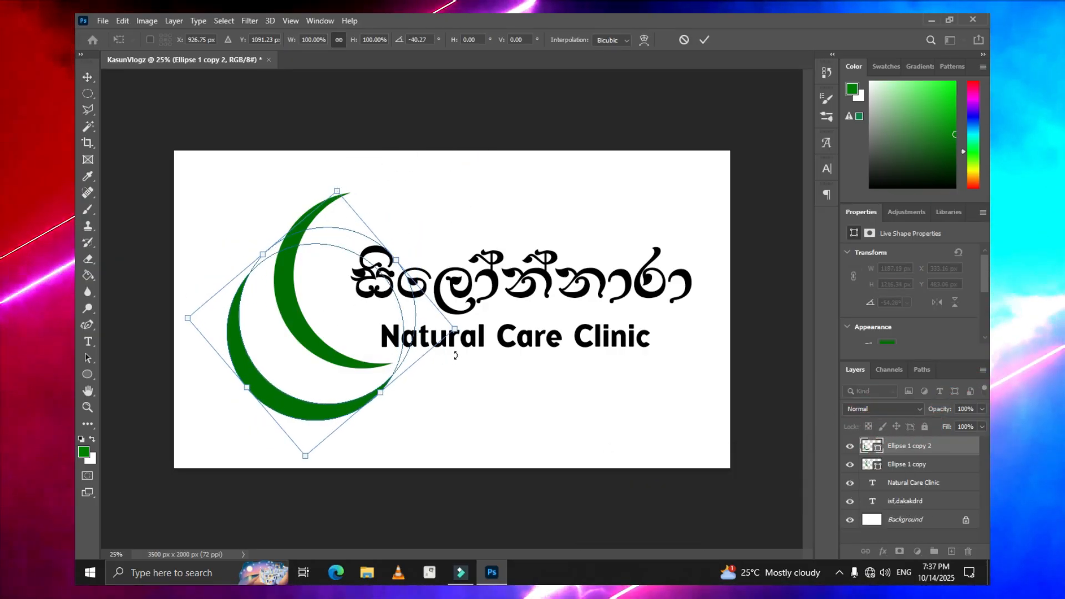
{"action": "left_click_drag", "start_coordinate": [455, 329], "coordinate": [478, 296], "text": "alt"}
{"action": "left_click_drag", "start_coordinate": [410, 310], "coordinate": [429, 316]}
{"action": "mouse_move", "coordinate": [455, 345]}
{"action": "left_mouse_down"}
{"action": "mouse_move", "coordinate": [439, 364]}
{"action": "mouse_move", "coordinate": [439, 345]}
{"action": "left_mouse_up"}
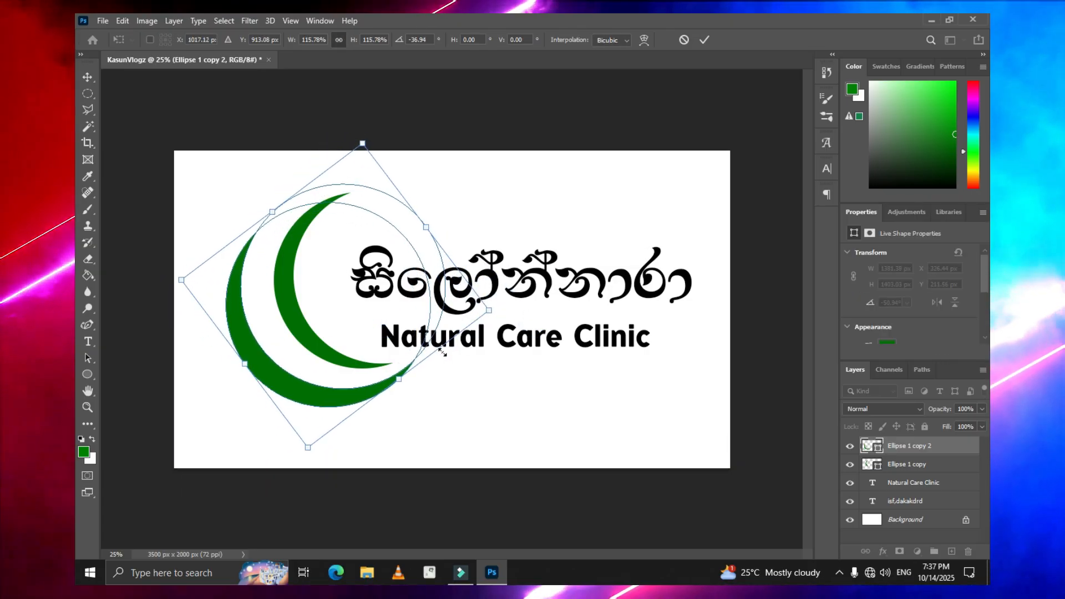
Fine-tune the outer crescent's rotation to about -49° and its position to about X 349 px, Y 213 px, and apply the transform.
{"action": "left_click_drag", "start_coordinate": [566, 289], "coordinate": [566, 300]}
{"action": "key", "text": "Return"}
{"action": "key", "text": "ctrl+t"}
{"action": "left_click_drag", "start_coordinate": [564, 239], "coordinate": [568, 230]}
{"action": "key", "text": "Return"}
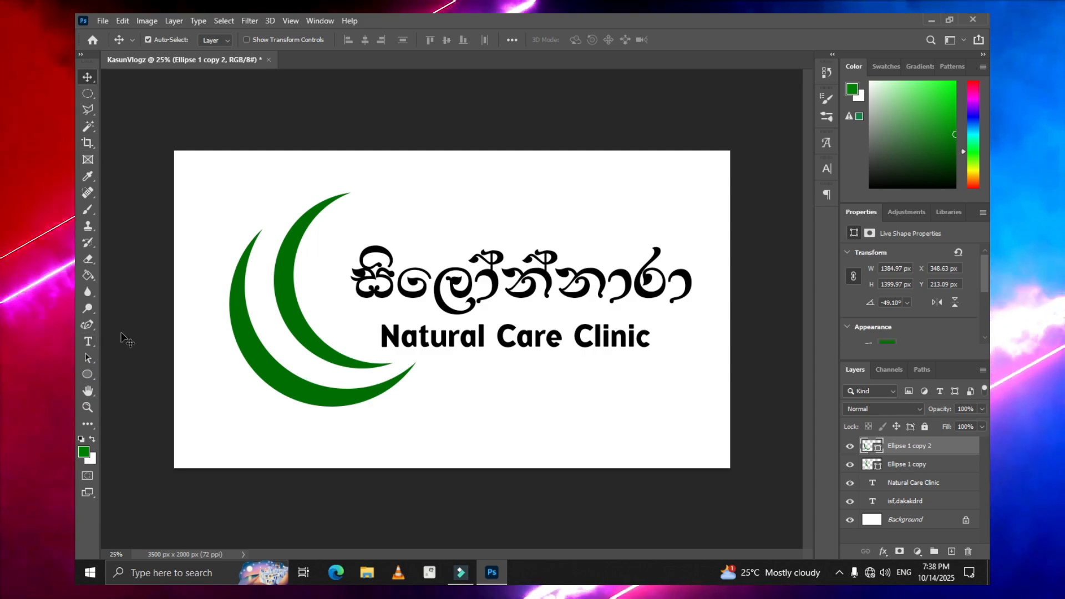
Change the inner crescent's fill to bright blue.
{"action": "left_click", "coordinate": [88, 326]}
{"action": "left_click", "coordinate": [94, 369]}
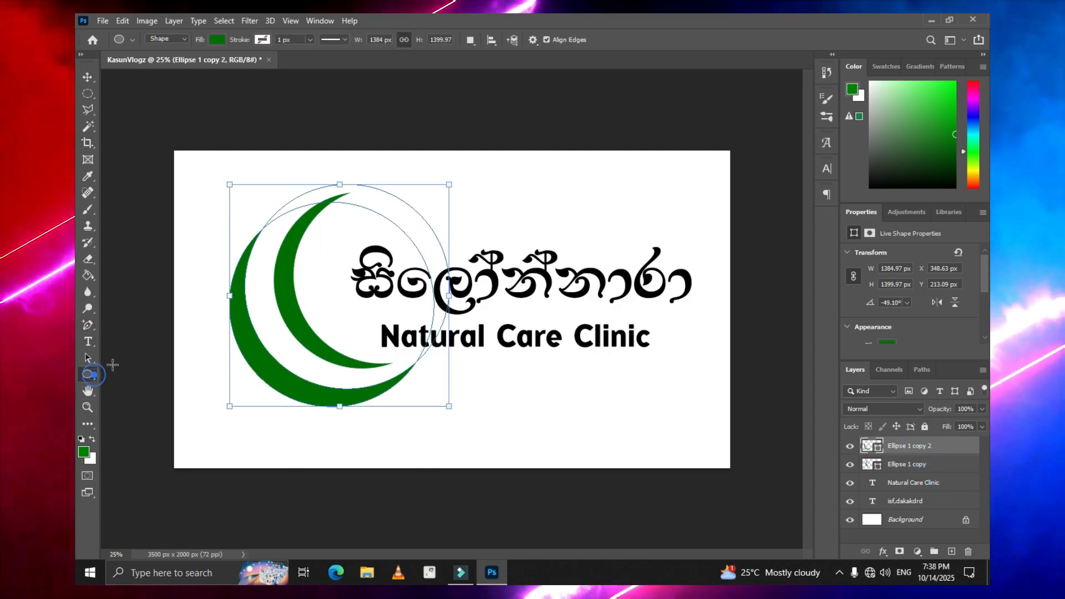
{"action": "left_click", "coordinate": [215, 40]}
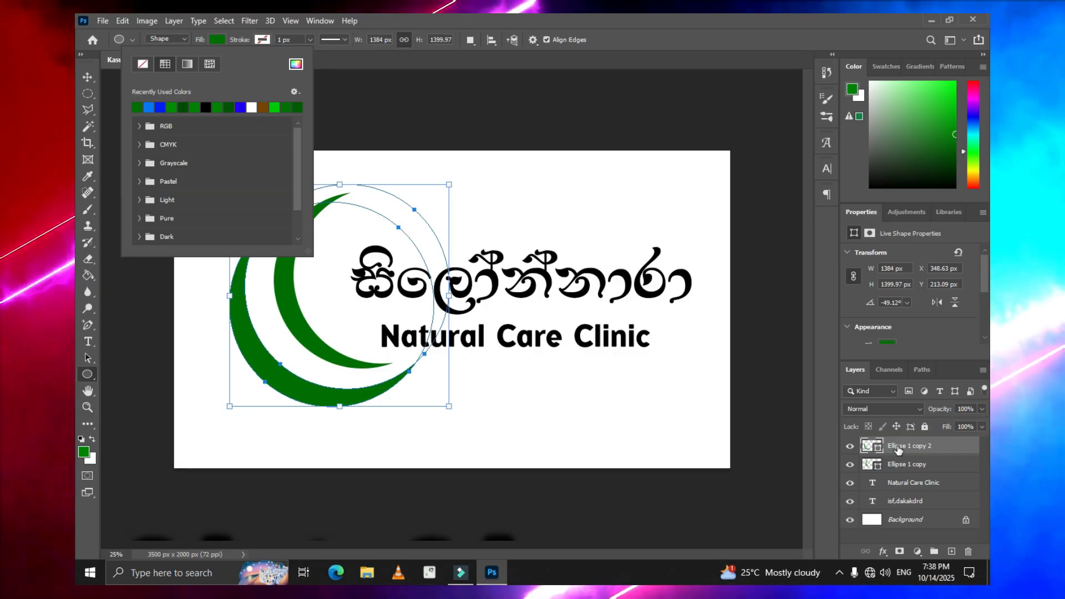
{"action": "left_click", "coordinate": [901, 463]}
{"action": "left_click", "coordinate": [217, 39]}
{"action": "left_click", "coordinate": [148, 108]}
{"action": "left_click", "coordinate": [916, 477]}
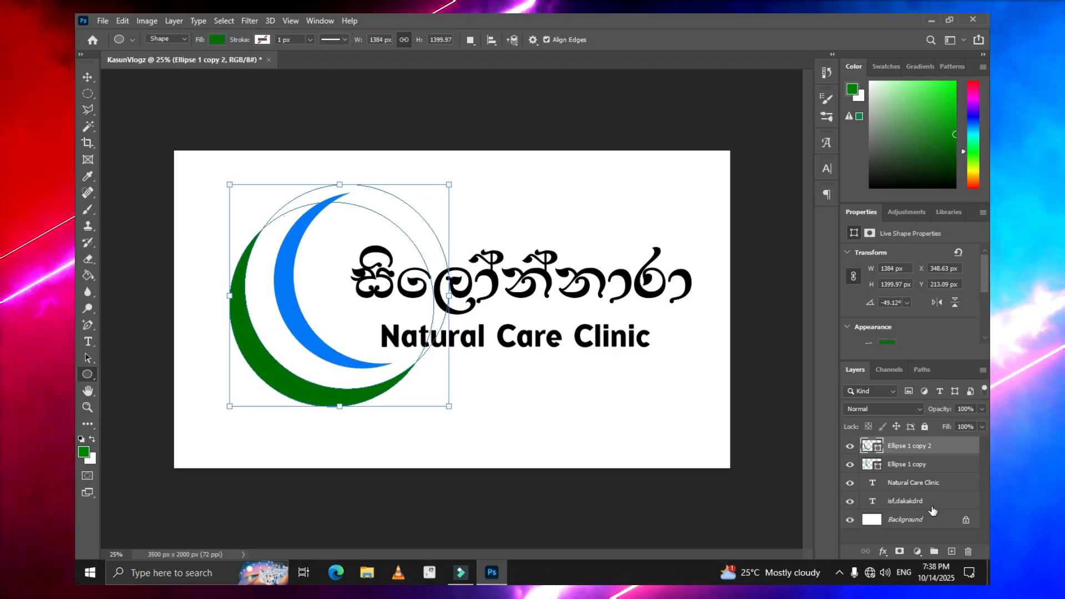
Draw a leaf shape about 153 × 170 px with the Pen tool just beneath the outer crescent and fill it with the crescent's green.
{"action": "left_click", "coordinate": [910, 519]}
{"action": "key", "text": "ctrl+plus"}
{"action": "key", "text": "ctrl+plus"}
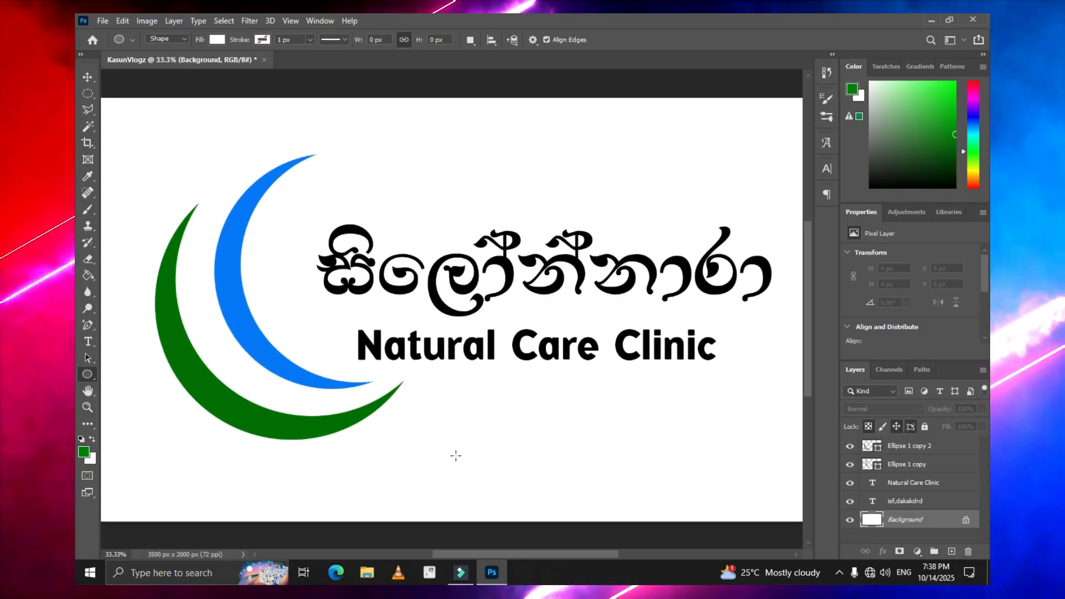
{"action": "left_click_drag", "start_coordinate": [809, 308], "coordinate": [809, 338]}
{"action": "left_click_drag", "start_coordinate": [542, 556], "coordinate": [492, 557]}
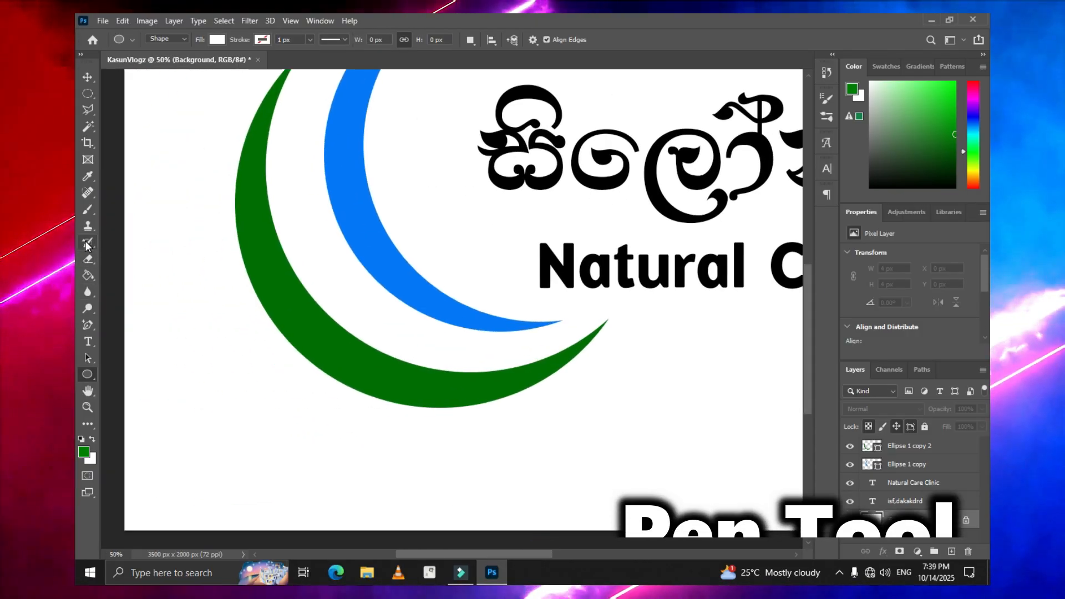
{"action": "left_click", "coordinate": [88, 326]}
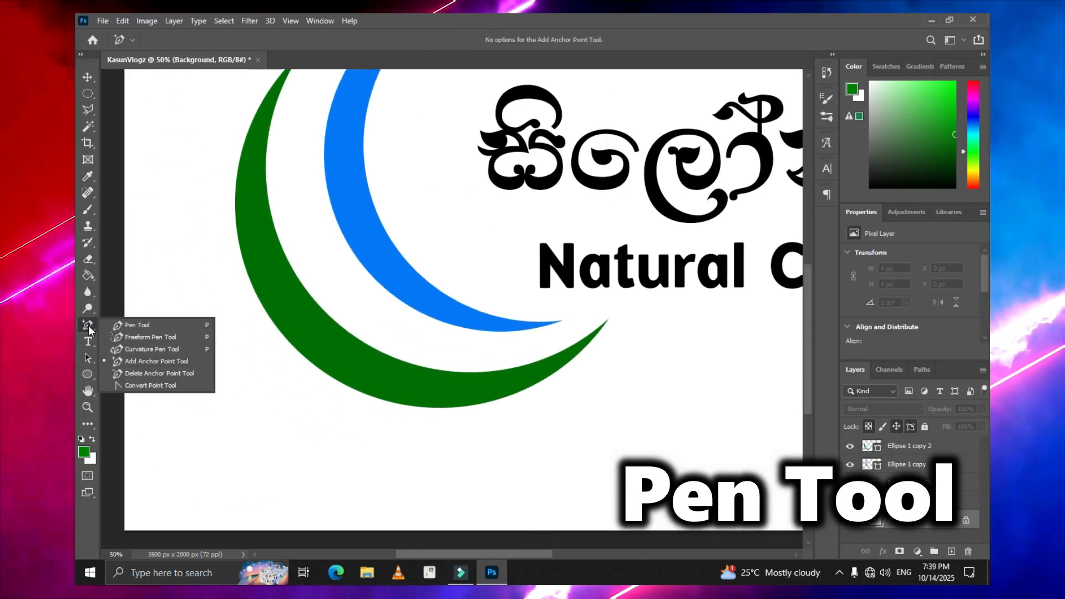
{"action": "left_click", "coordinate": [124, 325]}
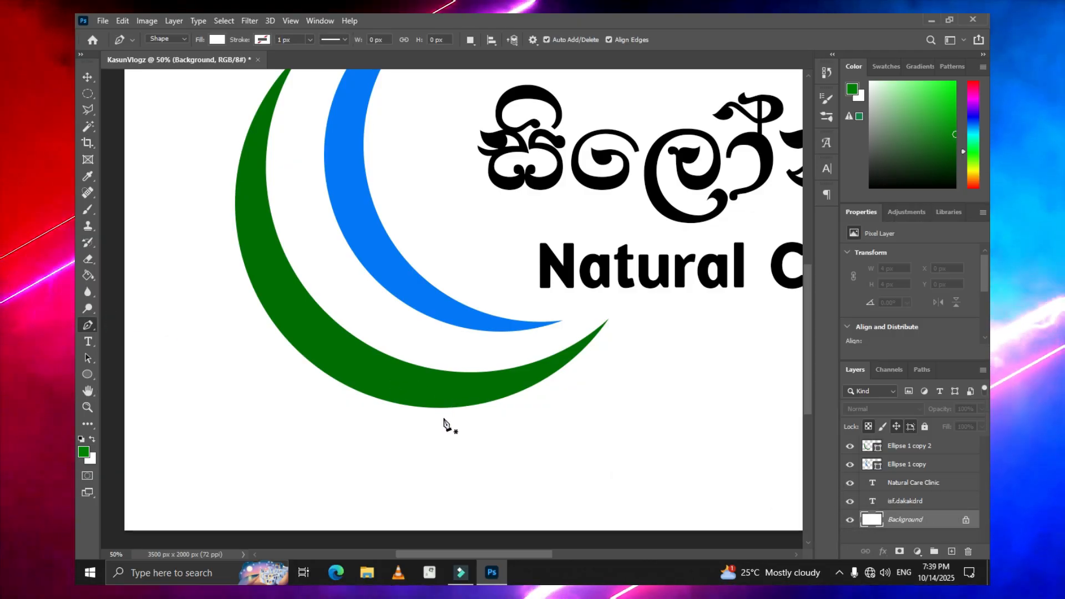
{"action": "left_click", "coordinate": [464, 407]}
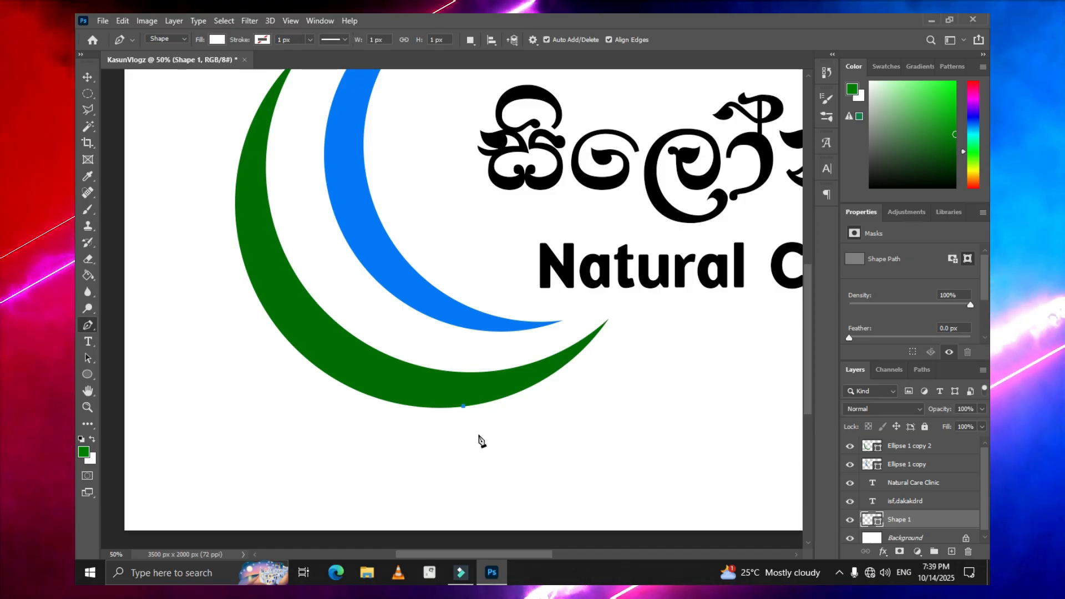
{"action": "left_click", "coordinate": [477, 435]}
{"action": "left_click_drag", "start_coordinate": [472, 447], "coordinate": [455, 470]}
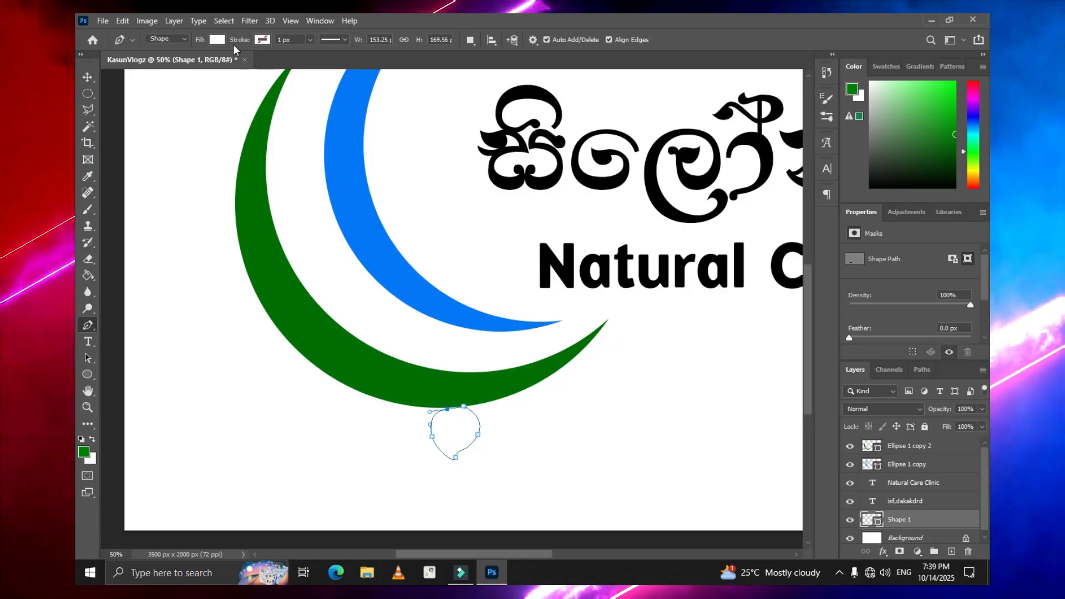
{"action": "left_click", "coordinate": [217, 39]}
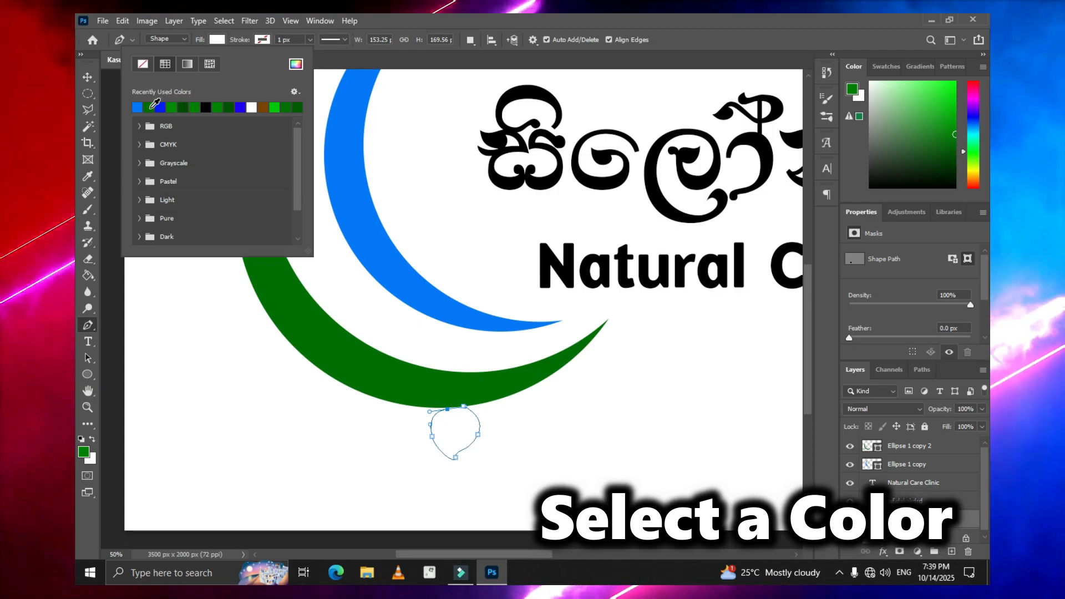
{"action": "left_click", "coordinate": [88, 77]}
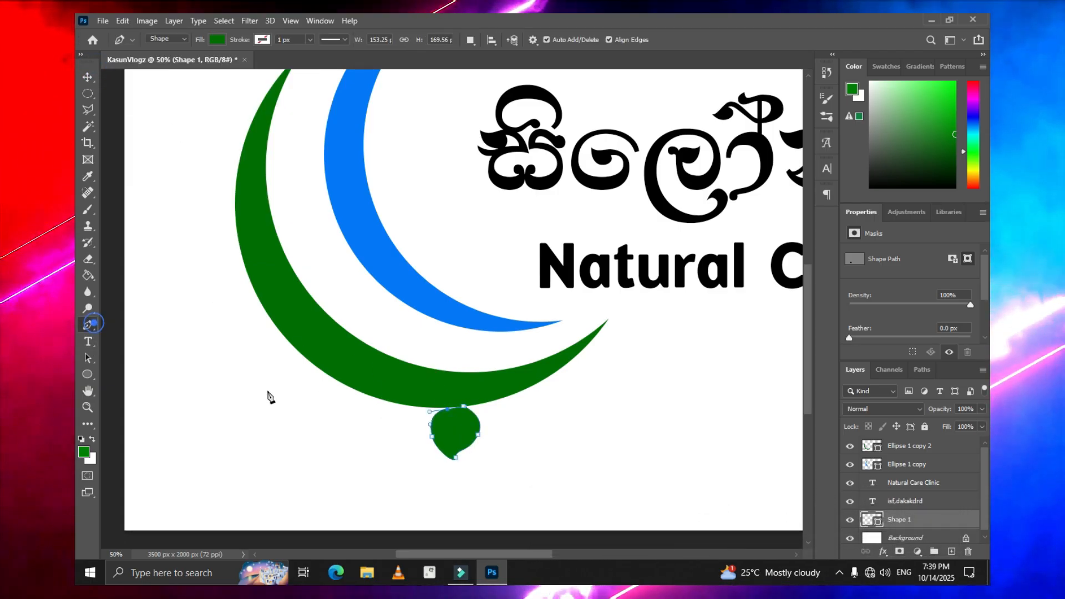
Reshape the leaf's anchor points and curves into a smooth pointed leaf of about 143 × 168 px.
{"action": "left_click_drag", "start_coordinate": [431, 440], "coordinate": [465, 442]}
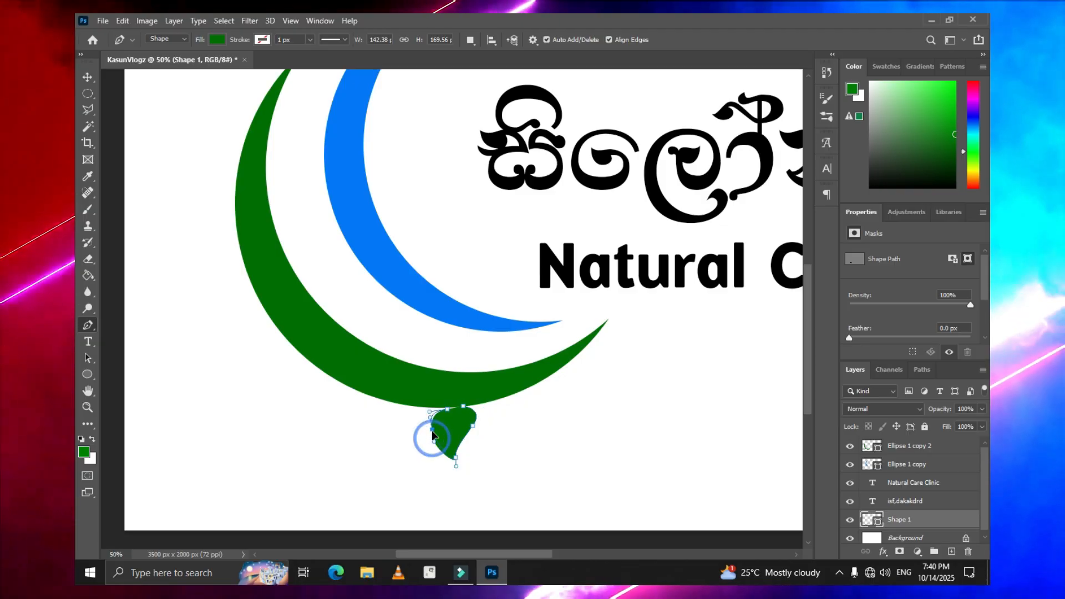
{"action": "left_click_drag", "start_coordinate": [432, 431], "coordinate": [431, 433]}
{"action": "key", "text": "ctrl+plus"}
{"action": "key", "text": "ctrl+plus"}
{"action": "left_click_drag", "start_coordinate": [808, 355], "coordinate": [809, 390]}
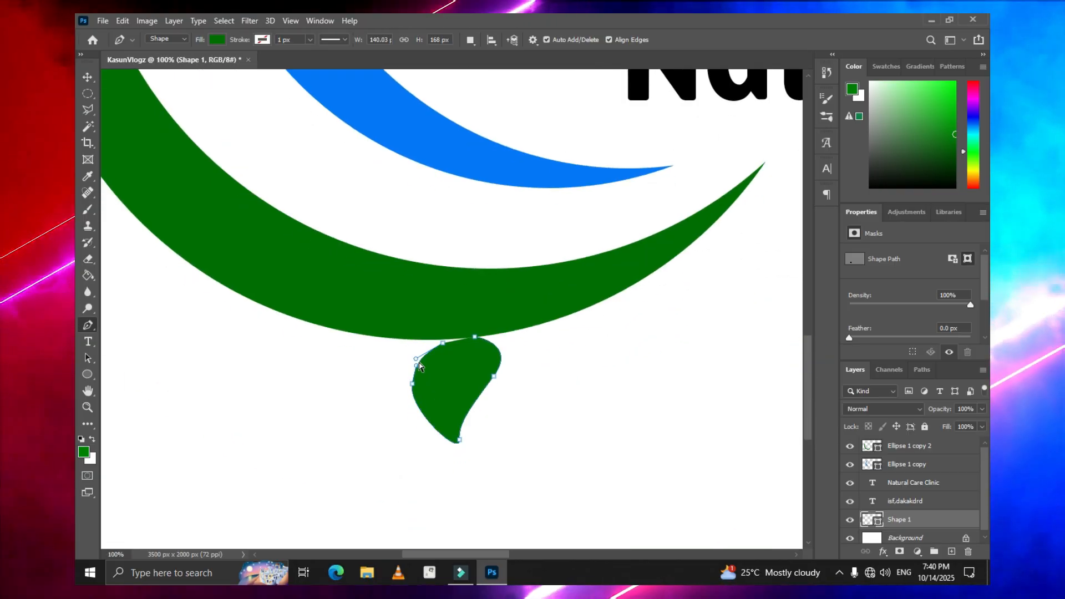
{"action": "left_click_drag", "start_coordinate": [420, 366], "coordinate": [410, 382]}
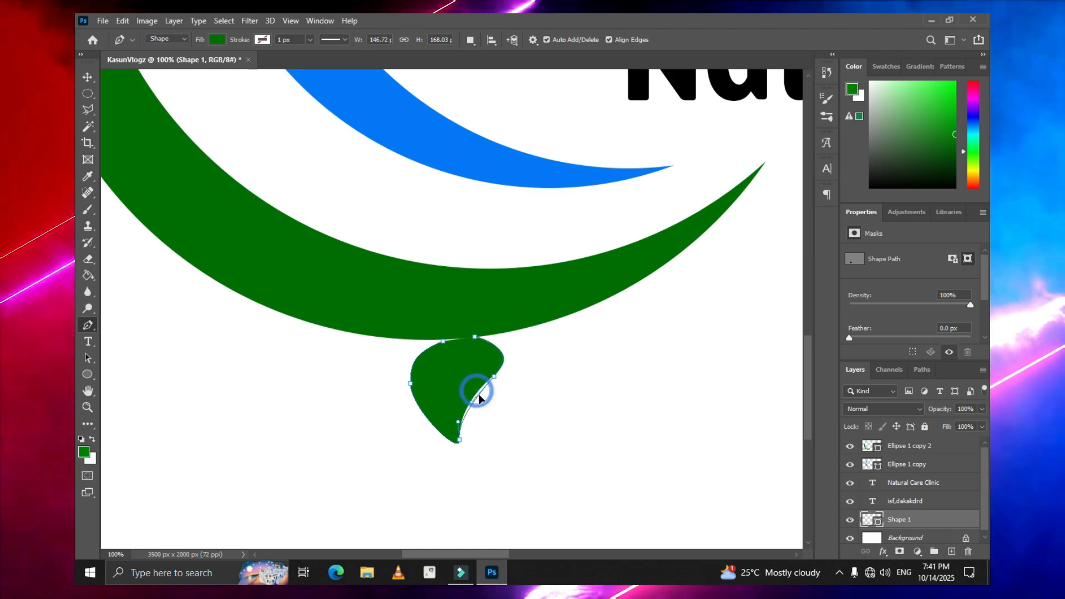
{"action": "left_click_drag", "start_coordinate": [477, 391], "coordinate": [479, 394]}
{"action": "left_click_drag", "start_coordinate": [460, 441], "coordinate": [458, 440]}
{"action": "left_click", "coordinate": [916, 447]}
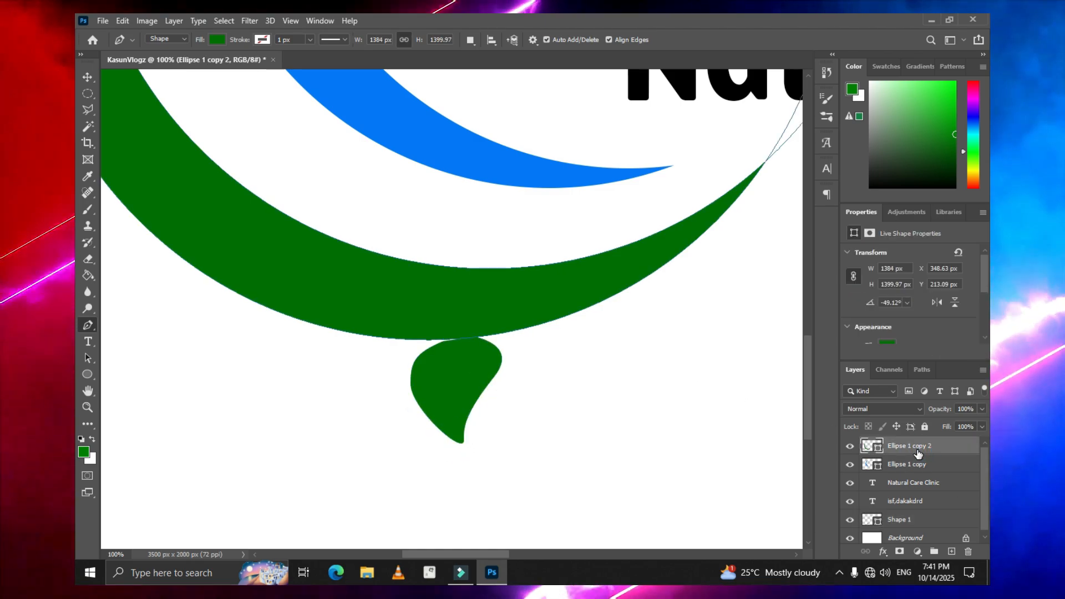
{"action": "key", "text": "ctrl+minus"}
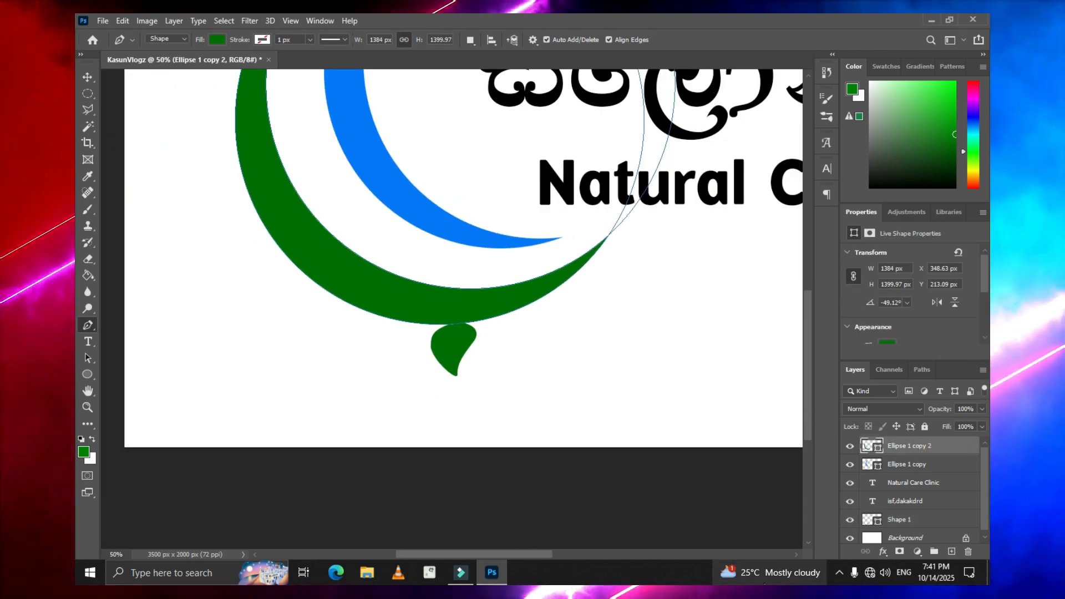
Duplicate the leaf to the right under the crescent, rotate the copy by about -12° and scale it to about 86%.
{"action": "left_click", "coordinate": [904, 520]}
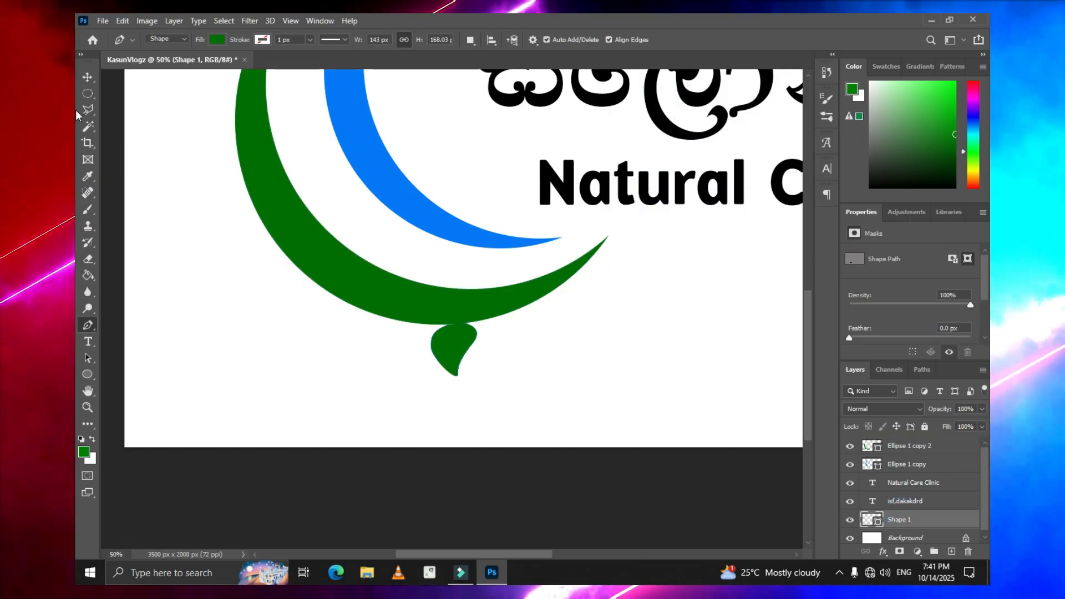
{"action": "key", "text": "v"}
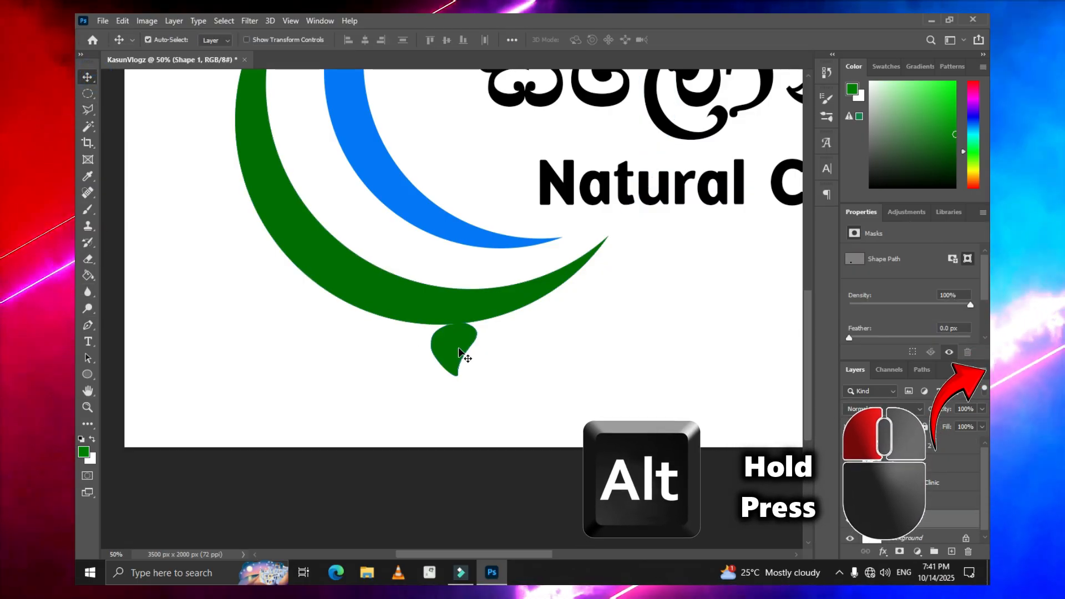
{"action": "left_click_drag", "start_coordinate": [454, 352], "coordinate": [523, 337]}
{"action": "key", "text": "ctrl+t"}
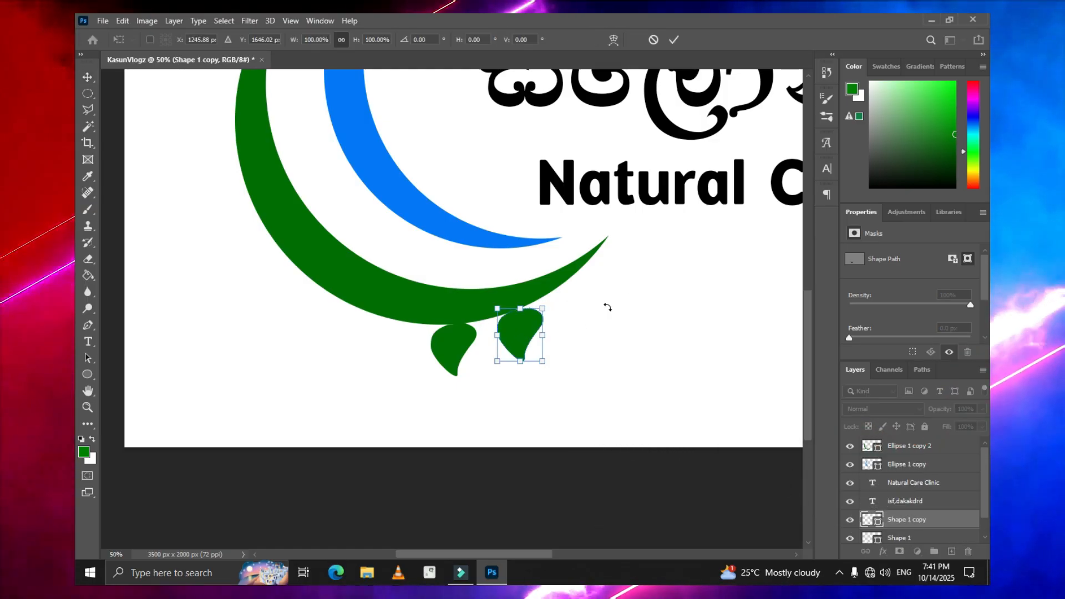
{"action": "left_click_drag", "start_coordinate": [606, 305], "coordinate": [592, 275]}
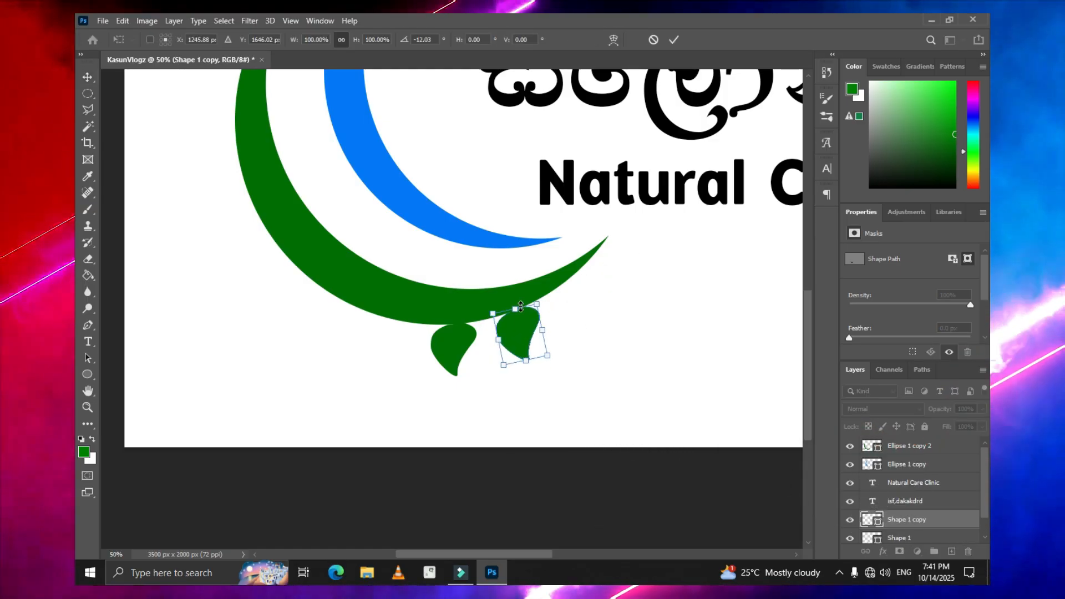
{"action": "left_click_drag", "start_coordinate": [506, 353], "coordinate": [510, 349]}
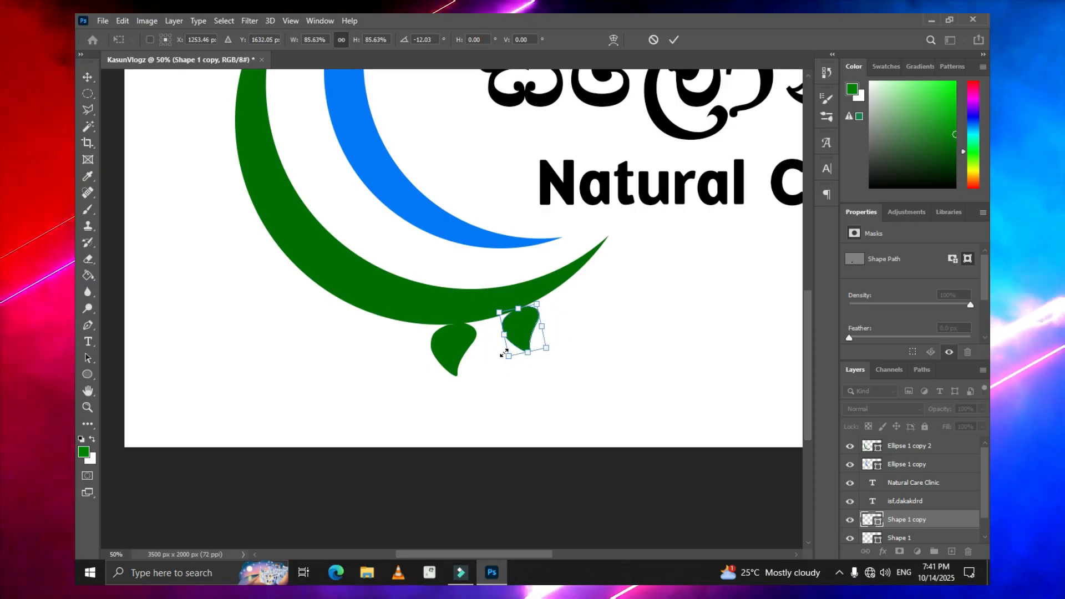
{"action": "key", "text": "Return"}
Duplicate the original leaf to the left along the crescent's lower edge, rotating the copy clockwise and enlarging it slightly.
{"action": "left_click", "coordinate": [915, 537]}
{"action": "left_click", "coordinate": [911, 499]}
{"action": "left_click", "coordinate": [904, 515]}
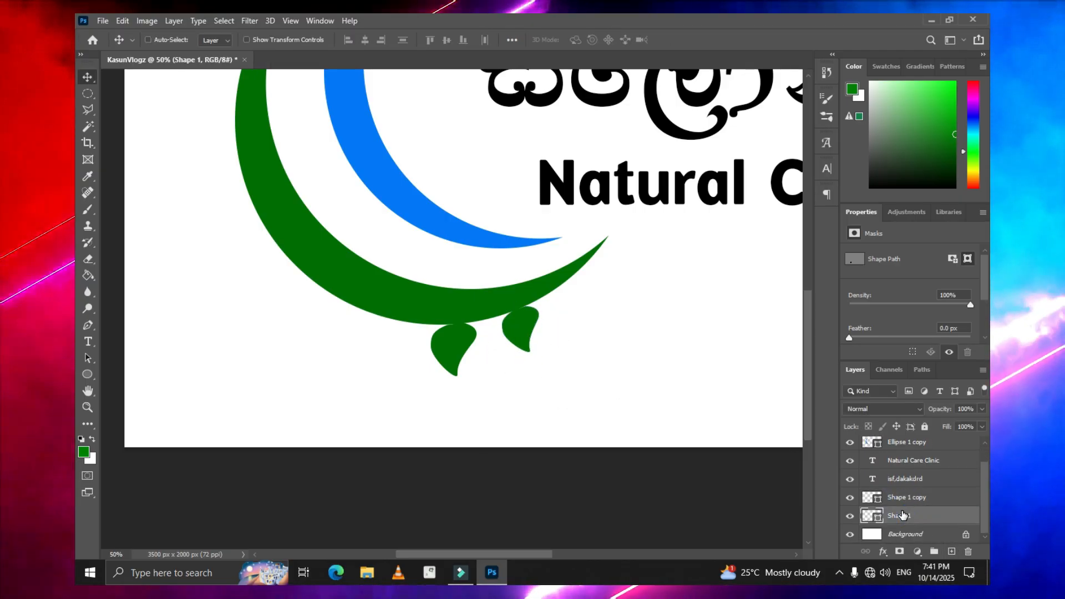
{"action": "key", "text": "ctrl+t"}
{"action": "left_click_drag", "start_coordinate": [431, 374], "coordinate": [347, 379]}
{"action": "key", "text": "Return"}
Place another, larger leaf copy farther left beneath the crescent, rotated clockwise to follow its curve.
{"action": "key", "text": "ctrl+t"}
{"action": "left_click_drag", "start_coordinate": [454, 293], "coordinate": [469, 326]}
{"action": "left_click_drag", "start_coordinate": [373, 351], "coordinate": [261, 333]}
{"action": "key", "text": "Return"}
{"action": "key", "text": "ctrl+t"}
{"action": "key", "text": "Return"}
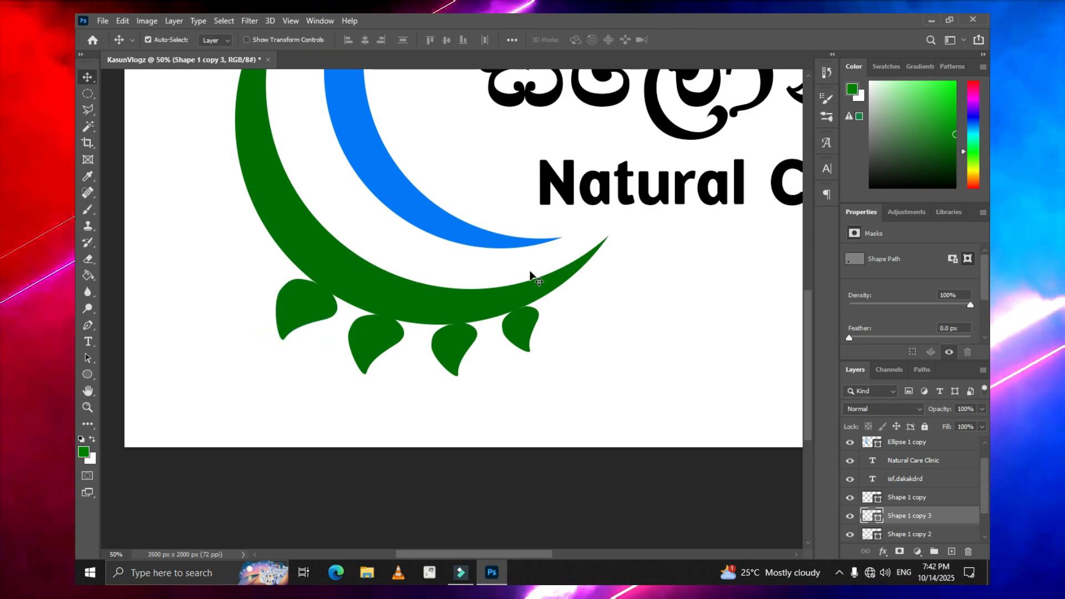
Bring the four leaf layers above the crescents and combine them with the outer green crescent using Subtract Shapes at Overlap.
{"action": "key", "text": "ctrl+minus"}
{"action": "key", "text": "ctrl+minus"}
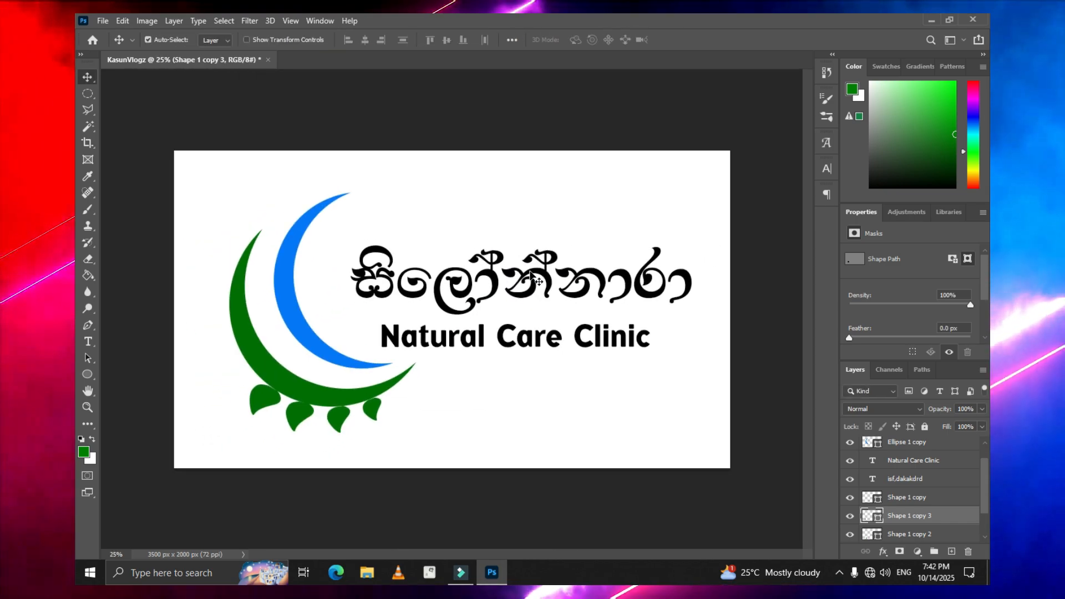
{"action": "key", "text": "ctrl+plus"}
{"action": "key", "text": "ctrl+plus"}
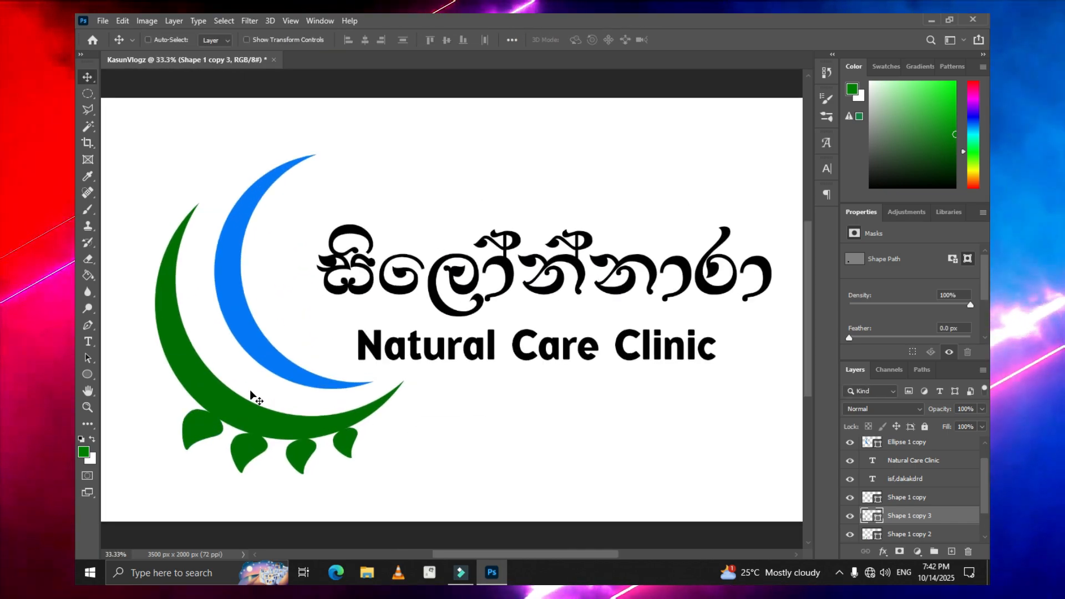
{"action": "left_click_drag", "start_coordinate": [480, 557], "coordinate": [417, 560]}
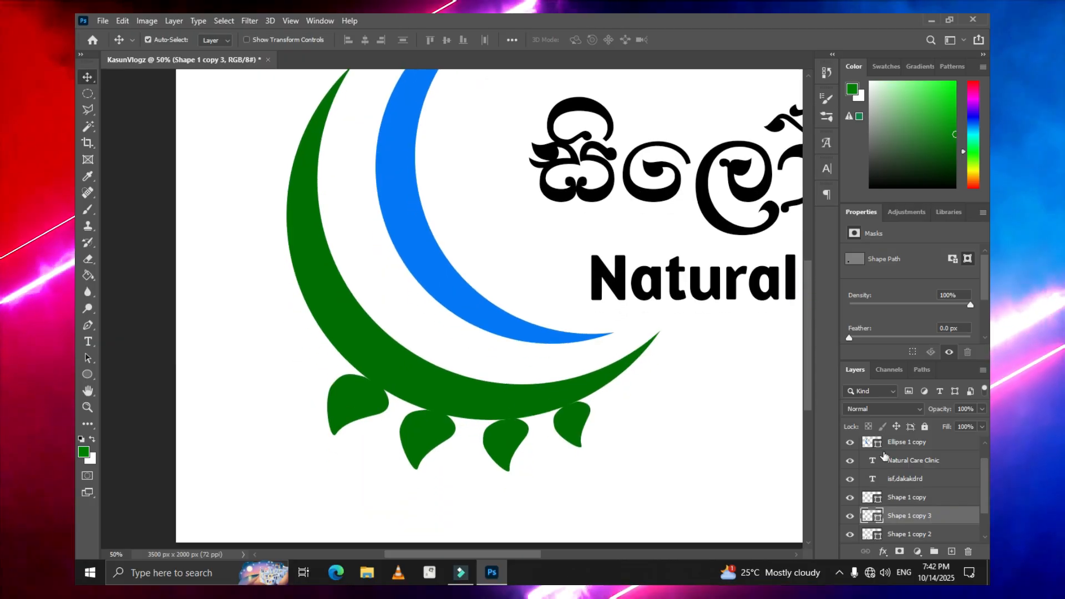
{"action": "left_click", "coordinate": [904, 483]}
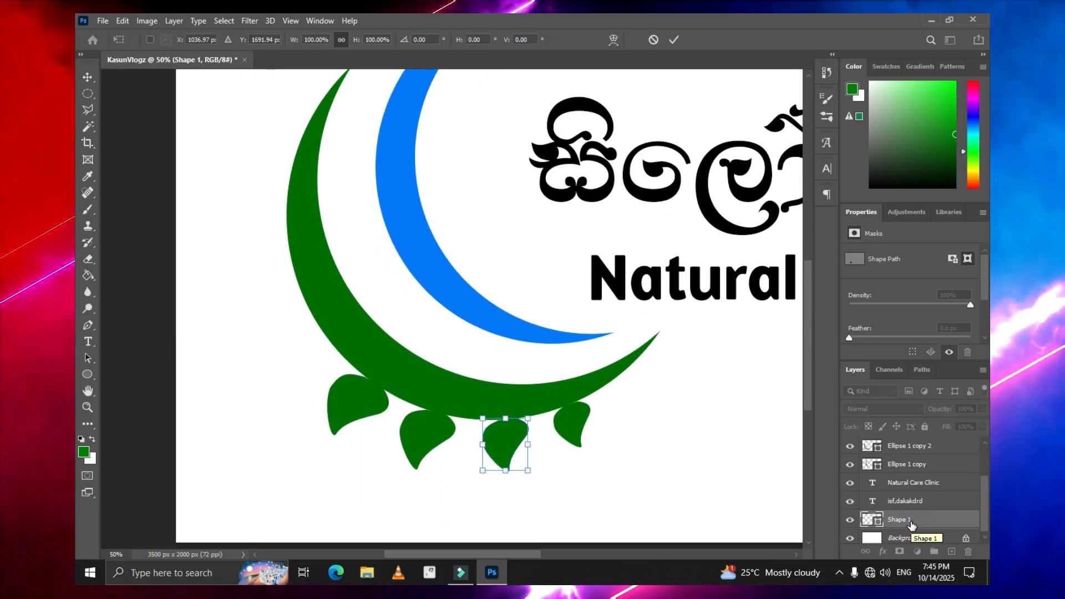
{"action": "key", "text": "p"}
{"action": "left_click", "coordinate": [919, 501]}
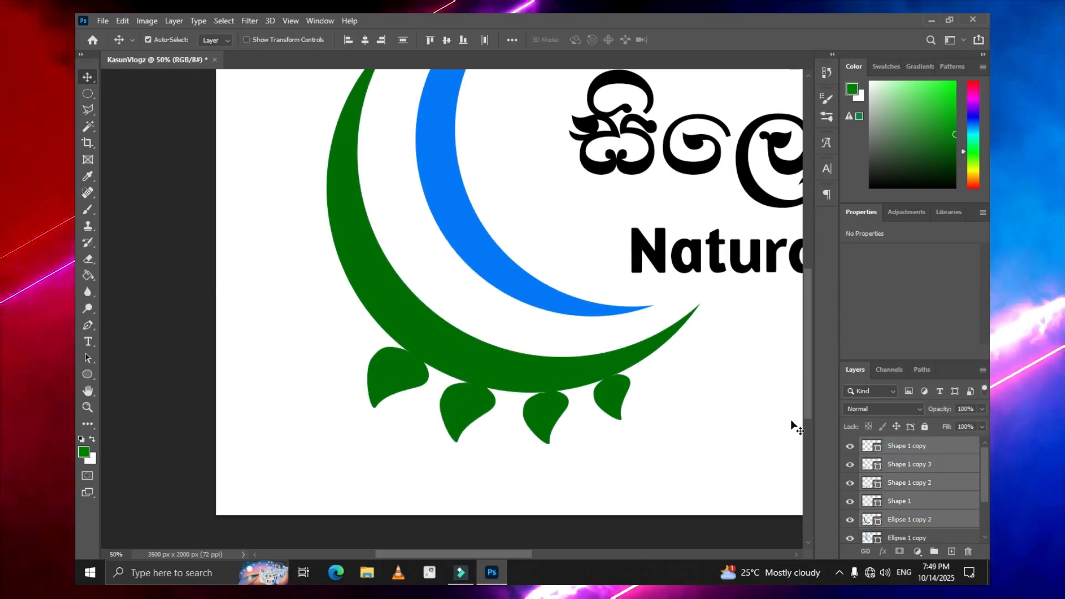
{"action": "left_click", "coordinate": [173, 21]}
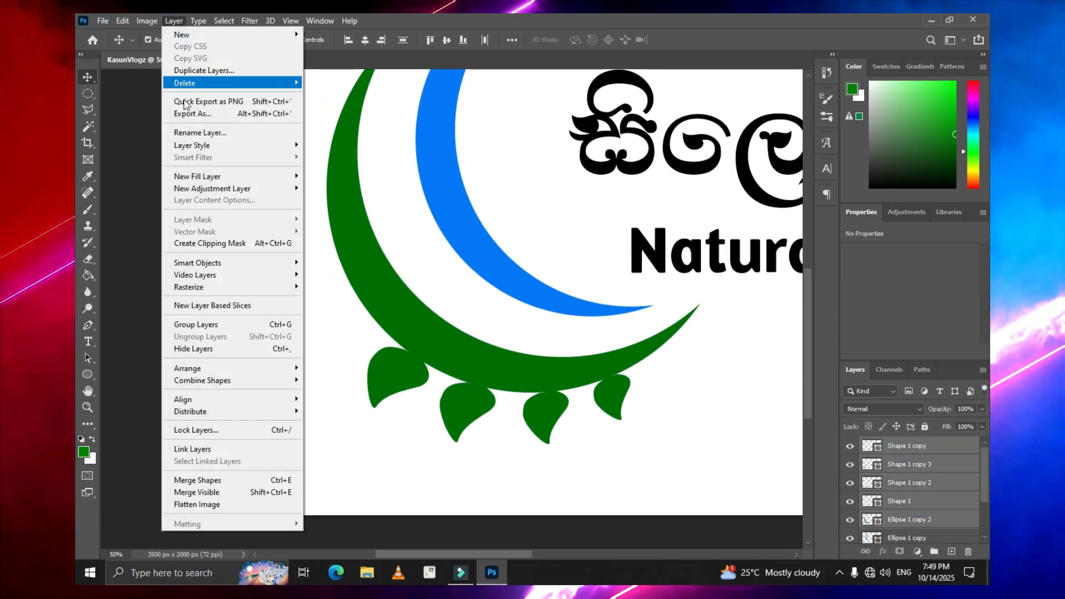
{"action": "mouse_move", "coordinate": [231, 379]}
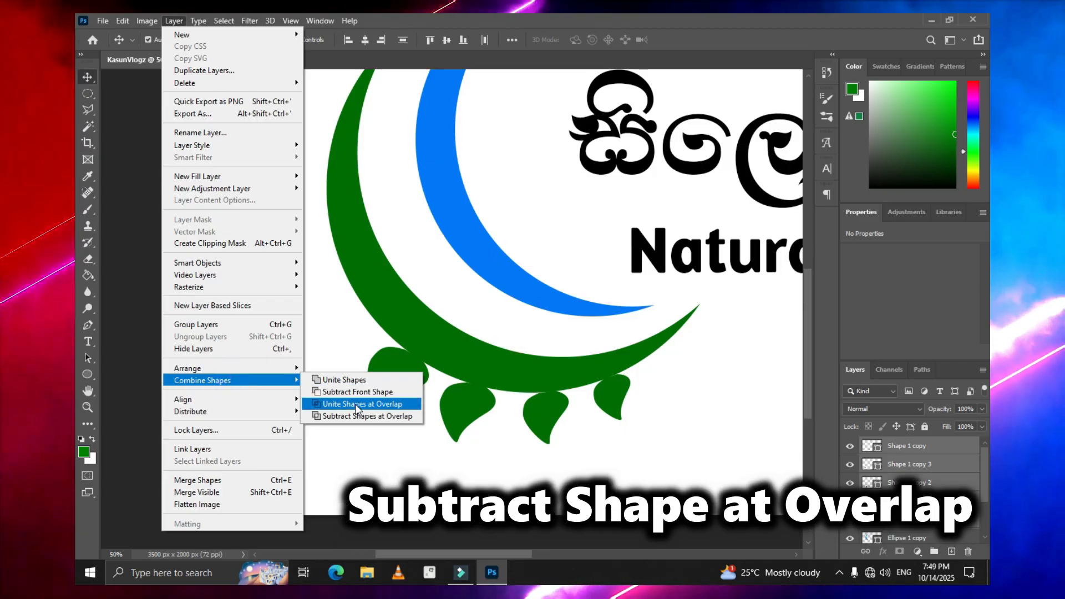
{"action": "left_click", "coordinate": [361, 415]}
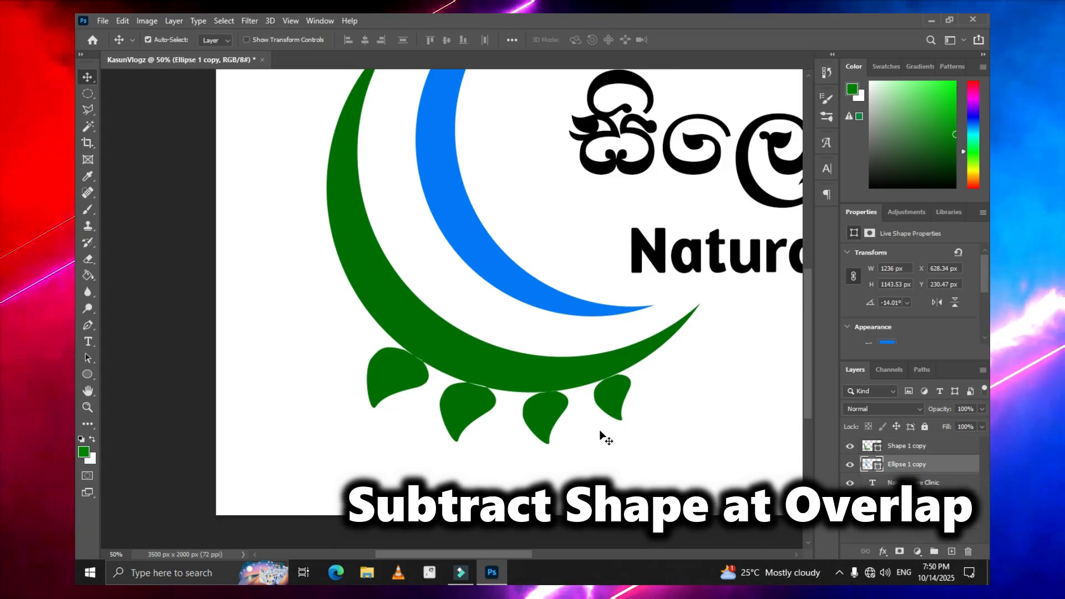
Draw a leaf outline about 358 px wide and 168 px high with the Pen tool, its base touching the outer green crescent's left edge.
{"action": "key", "text": "ctrl+minus"}
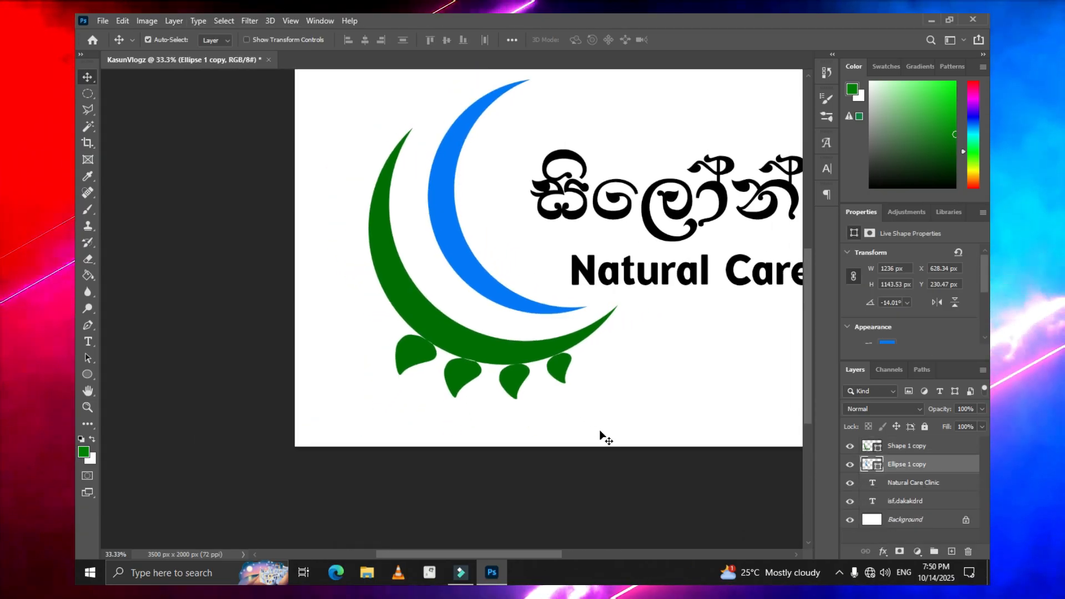
{"action": "key", "text": "ctrl+minus"}
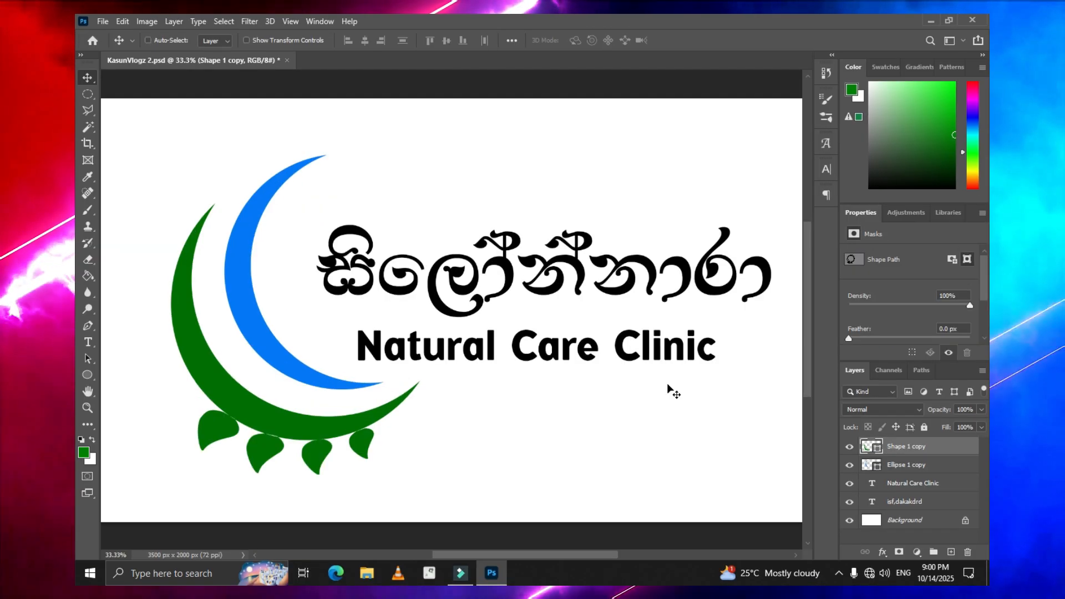
{"action": "key", "text": "ctrl+plus"}
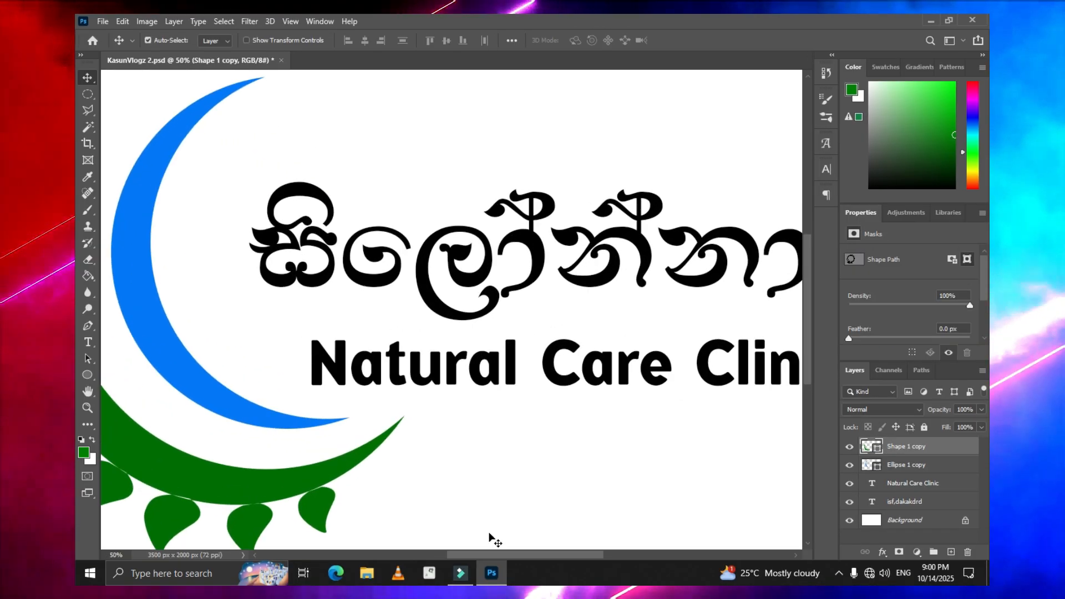
{"action": "scroll", "coordinate": [490, 538], "scroll_direction": "left", "scroll_amount": 5}
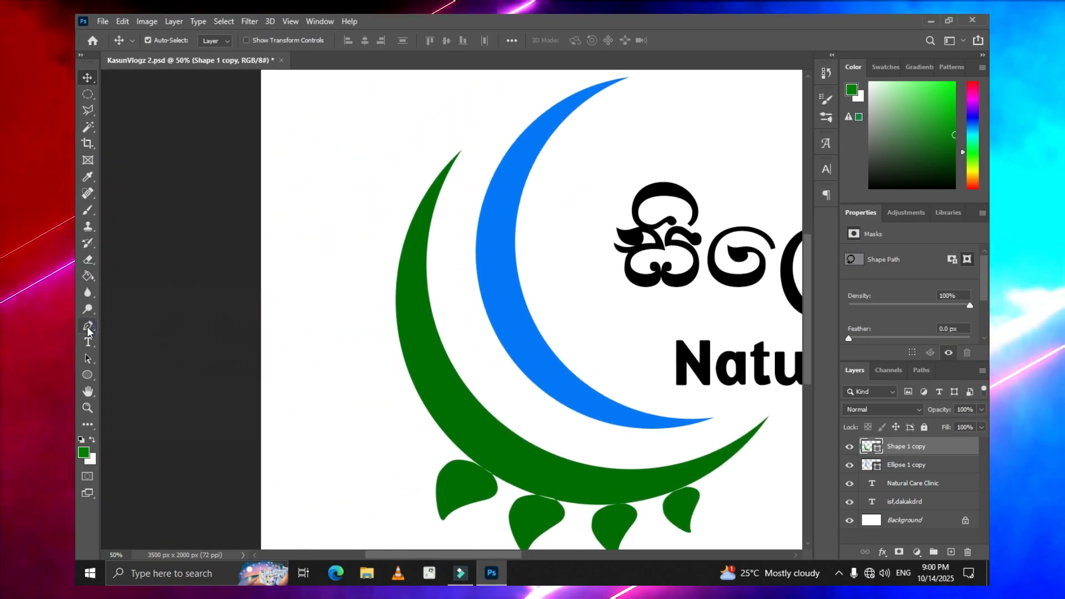
{"action": "left_click", "coordinate": [87, 327]}
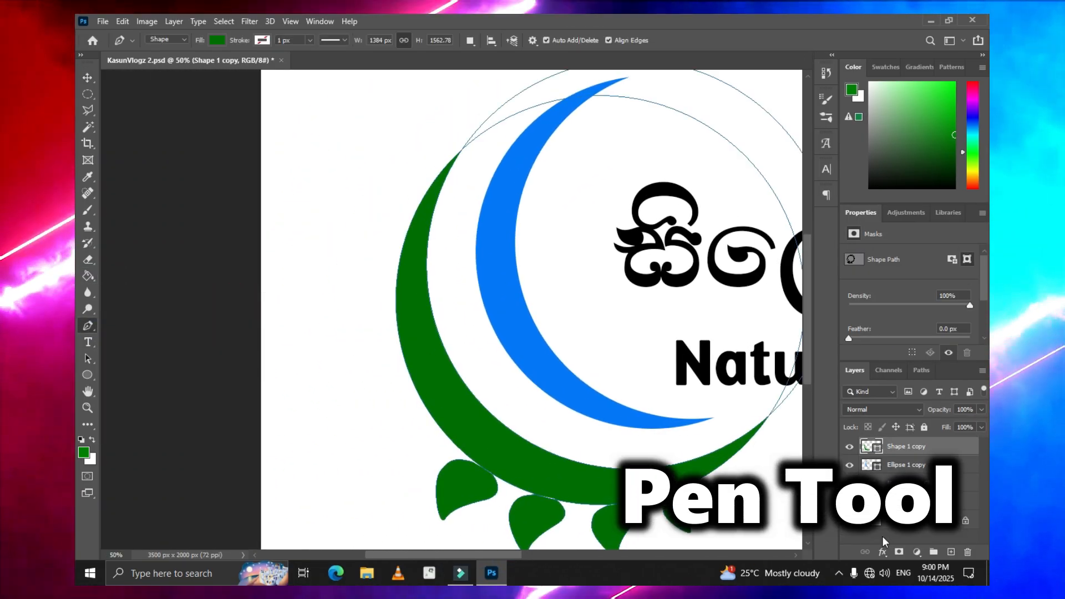
{"action": "left_click", "coordinate": [427, 409]}
{"action": "left_click_drag", "start_coordinate": [413, 431], "coordinate": [403, 423]}
{"action": "left_click_drag", "start_coordinate": [322, 400], "coordinate": [285, 404]}
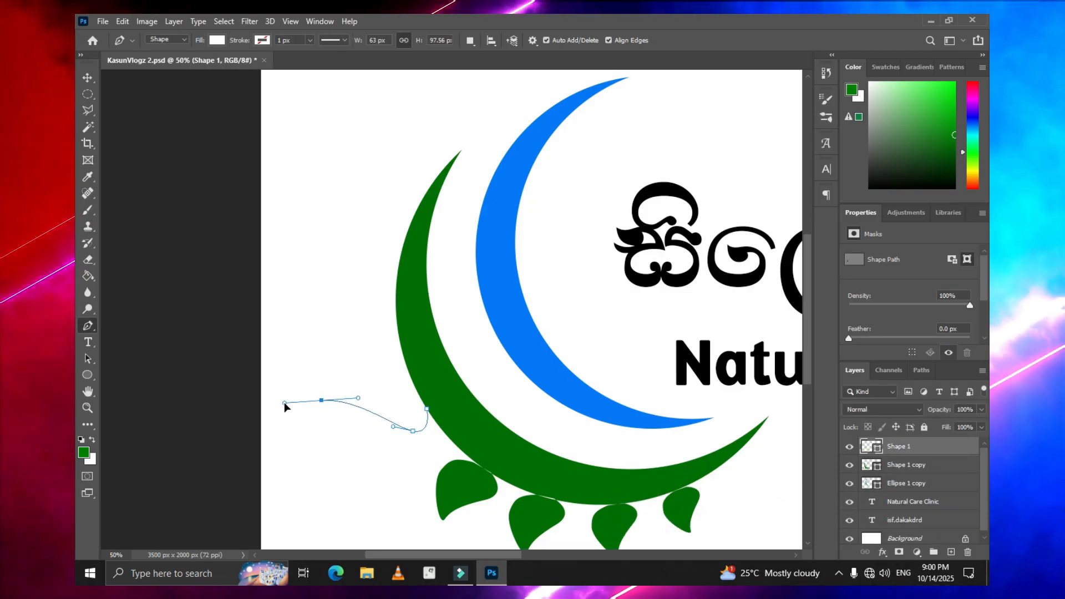
{"action": "left_click_drag", "start_coordinate": [385, 377], "coordinate": [422, 389]}
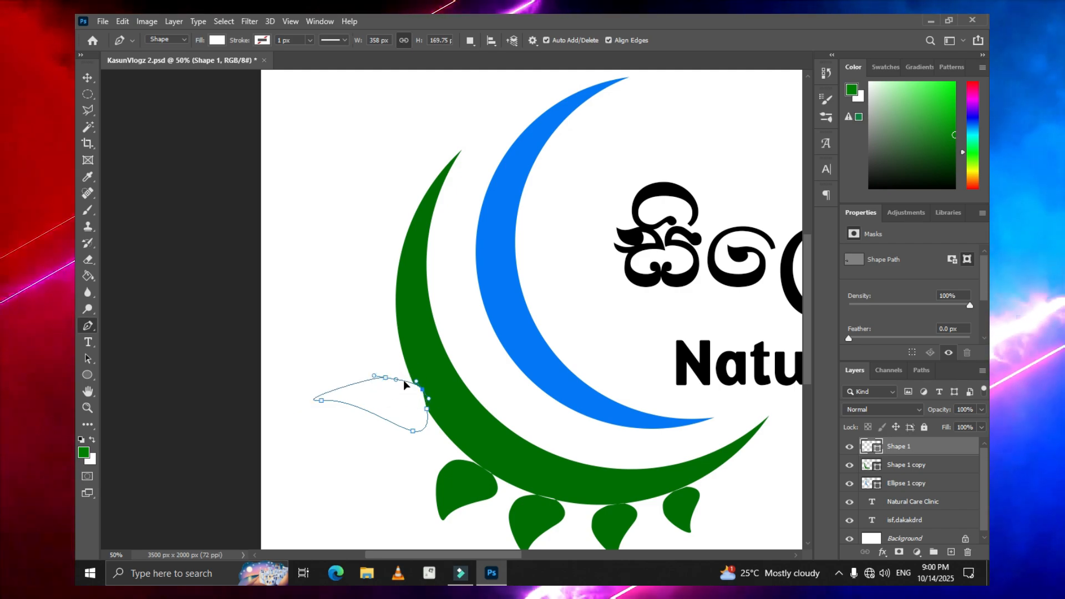
{"action": "left_click", "coordinate": [422, 391], "text": "alt"}
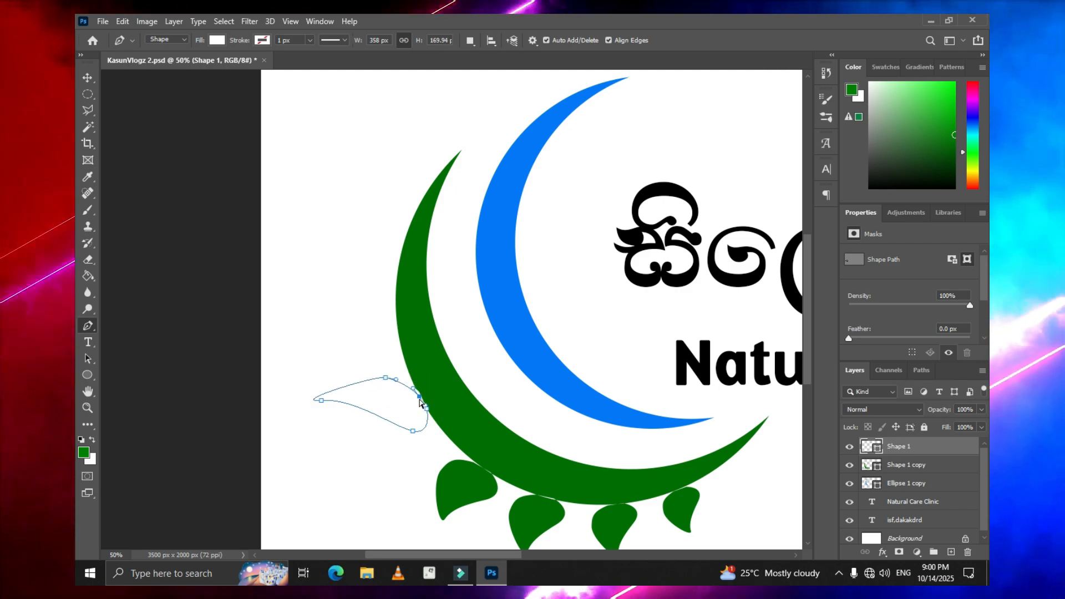
{"action": "left_click_drag", "start_coordinate": [420, 394], "coordinate": [396, 385]}
Fill the new leaf with green and stretch it to about 398 × 225 px.
{"action": "left_click", "coordinate": [217, 40]}
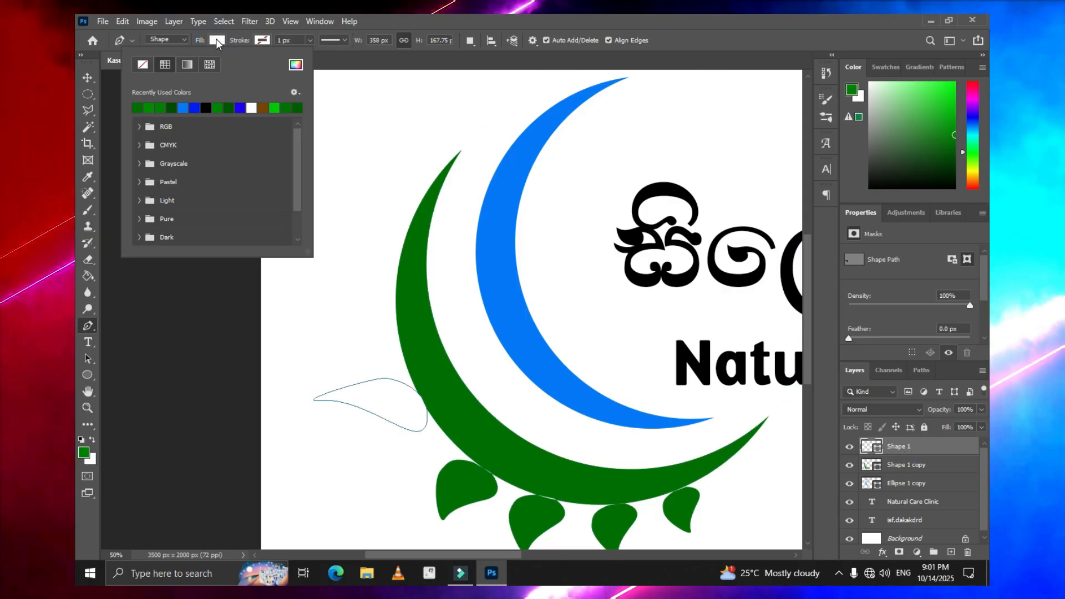
{"action": "left_click", "coordinate": [183, 107]}
{"action": "left_click", "coordinate": [365, 413]}
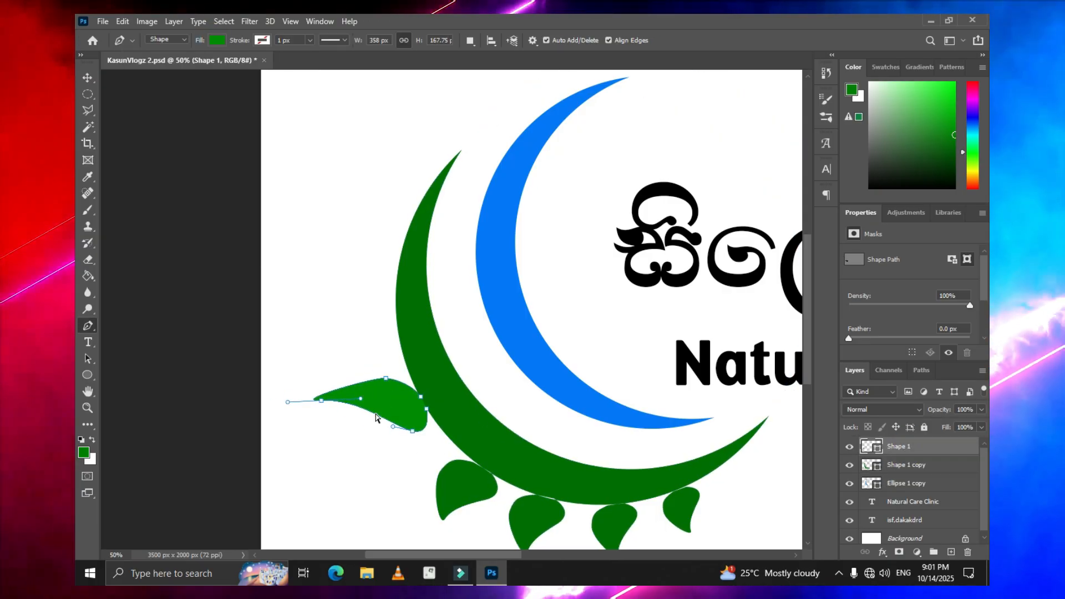
{"action": "right_click", "coordinate": [88, 326]}
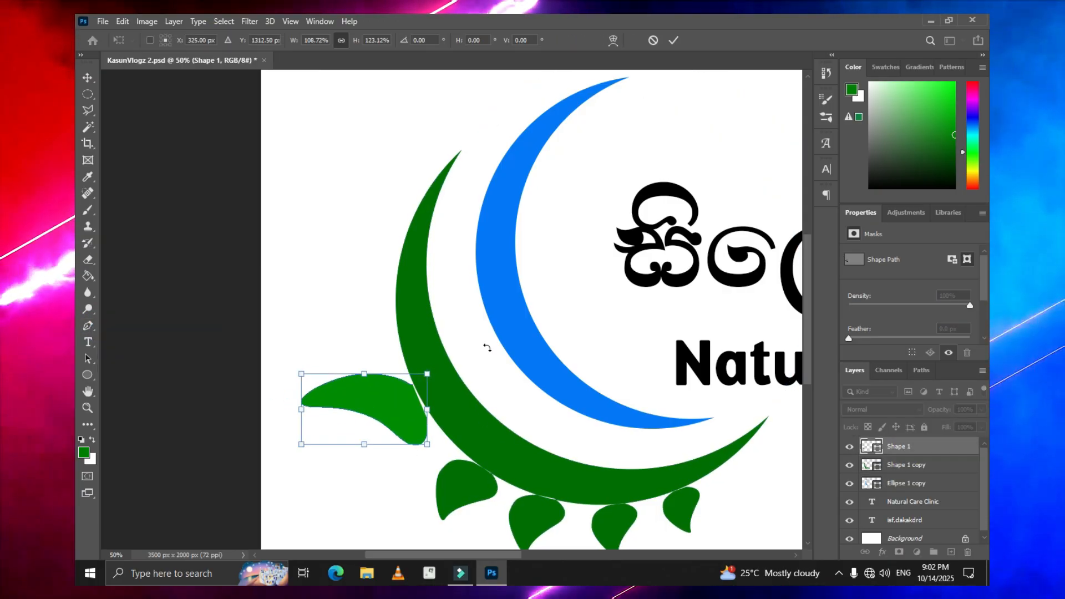
{"action": "key", "text": "Return"}
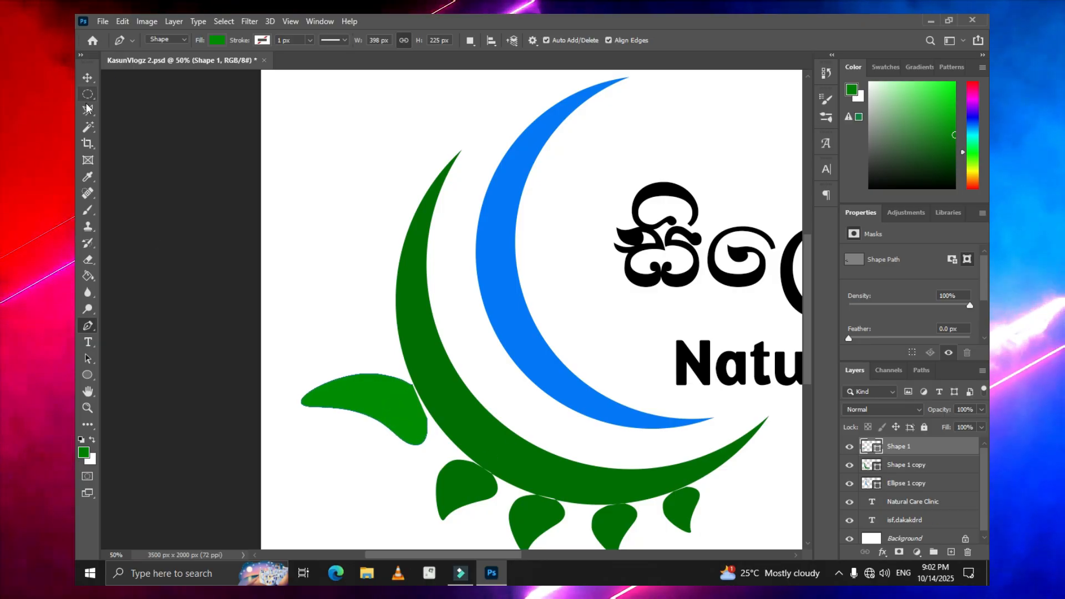
Move the leaf so its base overlaps the outer green crescent and enlarge it slightly outward from the base.
{"action": "left_click", "coordinate": [88, 78]}
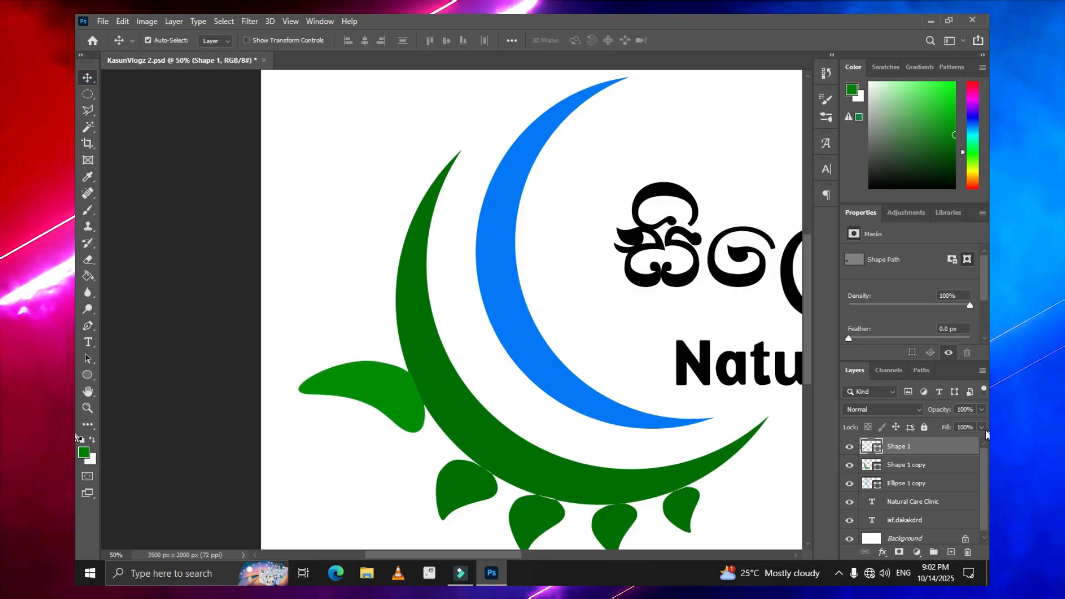
{"action": "left_click_drag", "start_coordinate": [386, 385], "coordinate": [395, 373]}
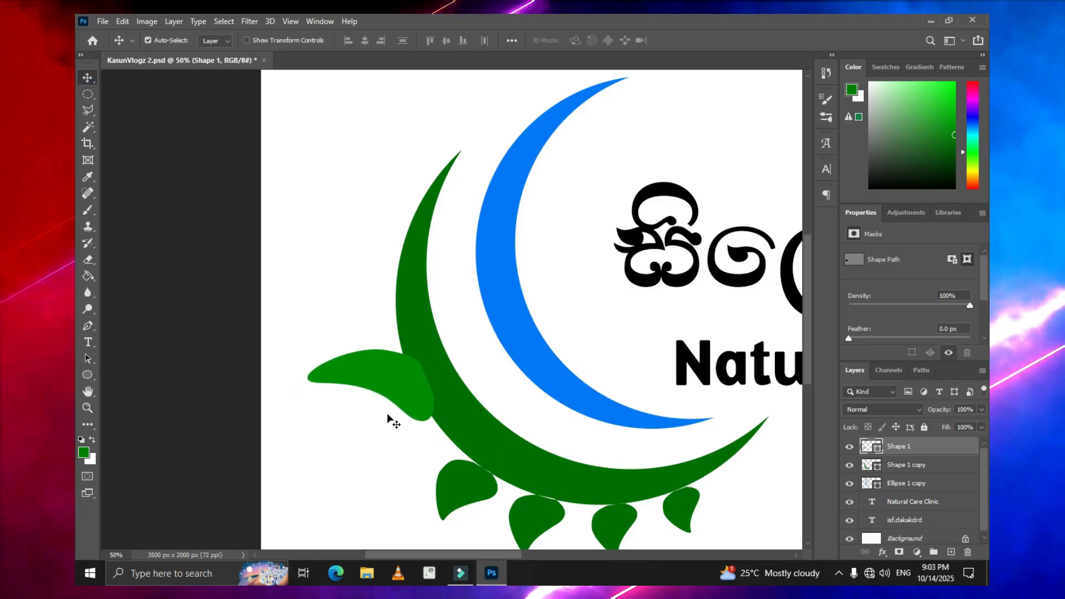
{"action": "key", "text": "ctrl+t"}
{"action": "left_click_drag", "start_coordinate": [307, 349], "coordinate": [294, 340]}
{"action": "key", "text": "Return"}
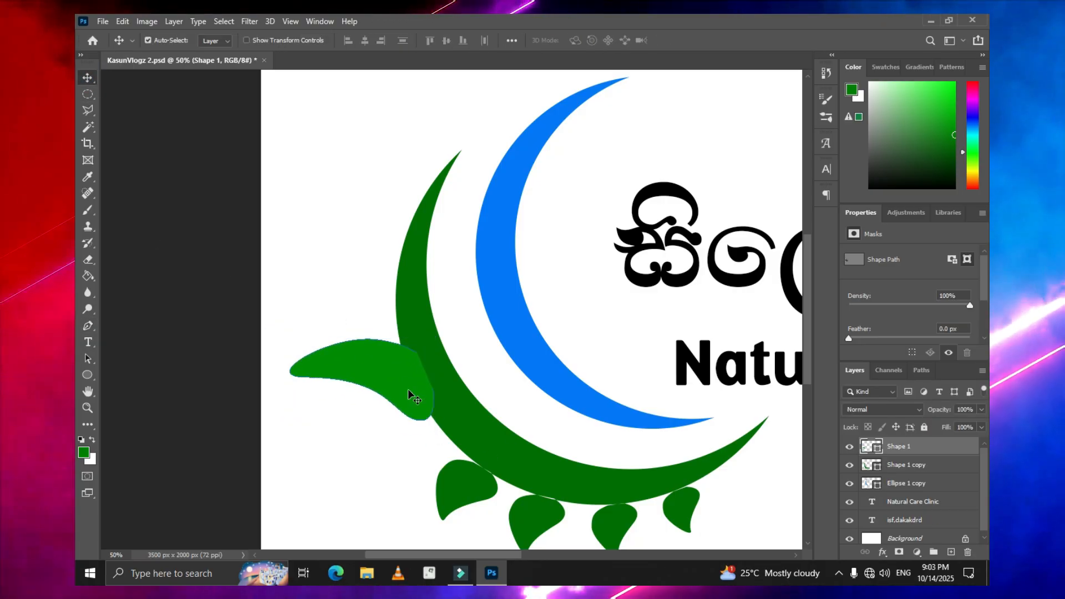
{"action": "left_click_drag", "start_coordinate": [408, 392], "coordinate": [412, 399]}
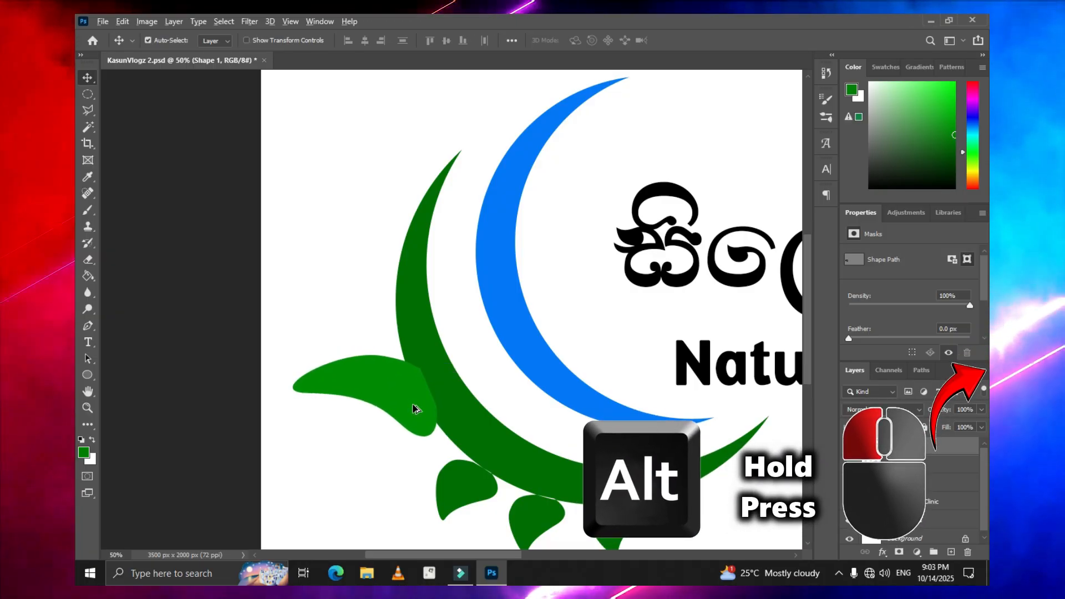
Duplicate the large leaf higher up the outer crescent and rotate the copy clockwise until it points upward over the crescent.
{"action": "left_click_drag", "start_coordinate": [414, 409], "coordinate": [404, 280]}
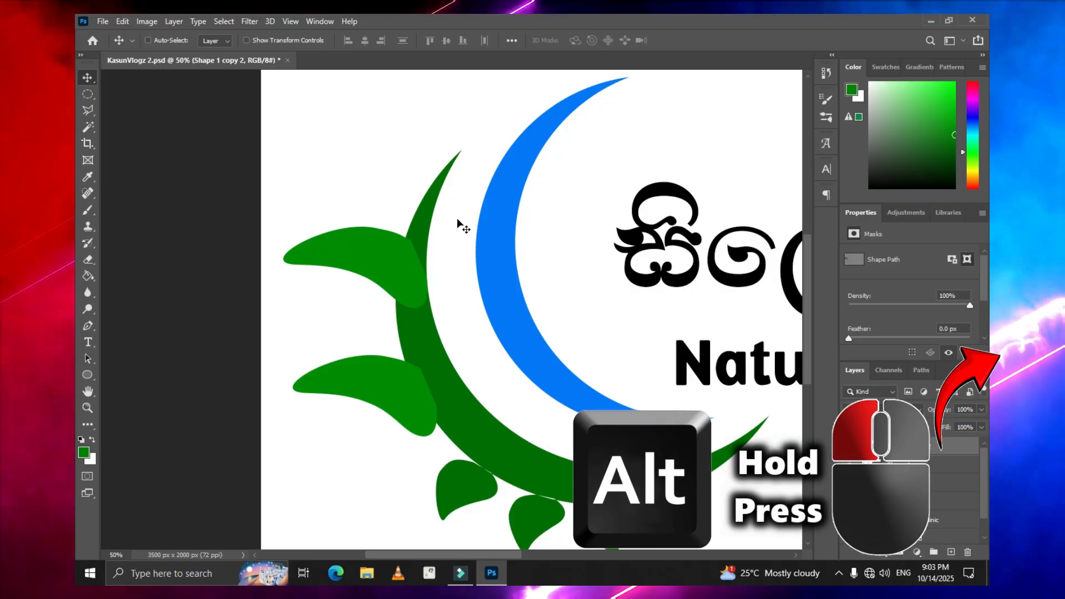
{"action": "key", "text": "ctrl+t"}
{"action": "left_click_drag", "start_coordinate": [460, 227], "coordinate": [524, 261]}
{"action": "left_click_drag", "start_coordinate": [387, 290], "coordinate": [421, 301]}
{"action": "key", "text": "Return"}
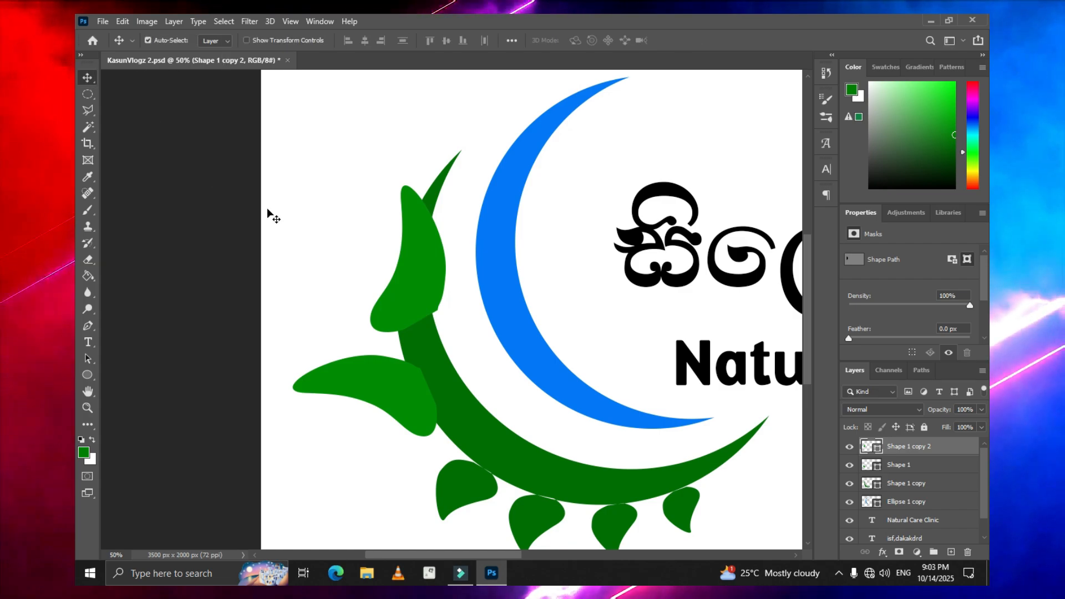
Flip the upper leaf copy horizontally and rotate it clockwise so it follows the upper part of the green crescent.
{"action": "left_click", "coordinate": [122, 22]}
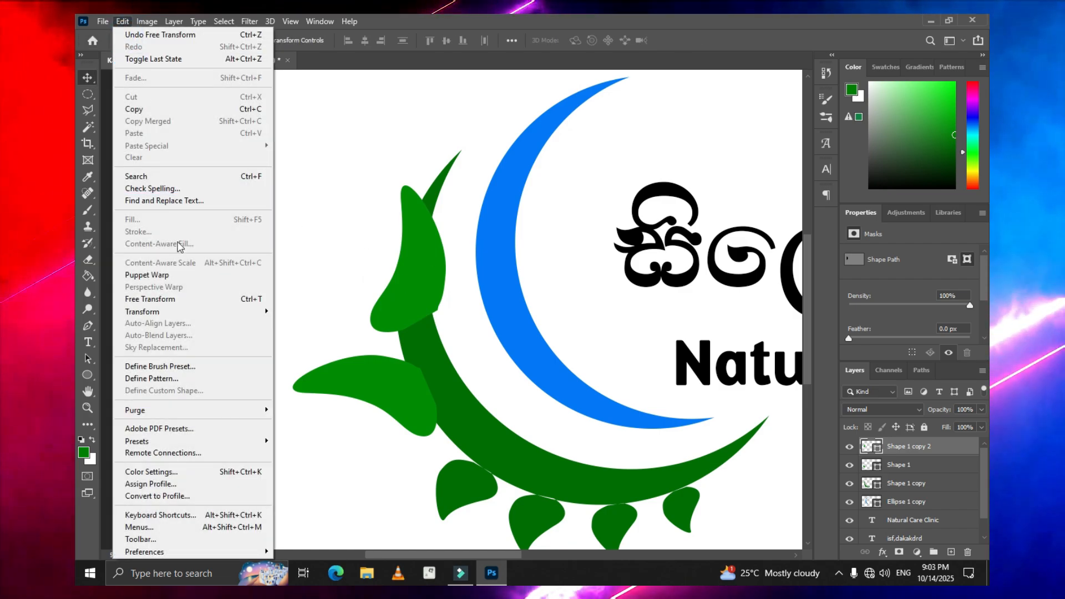
{"action": "mouse_move", "coordinate": [188, 312]}
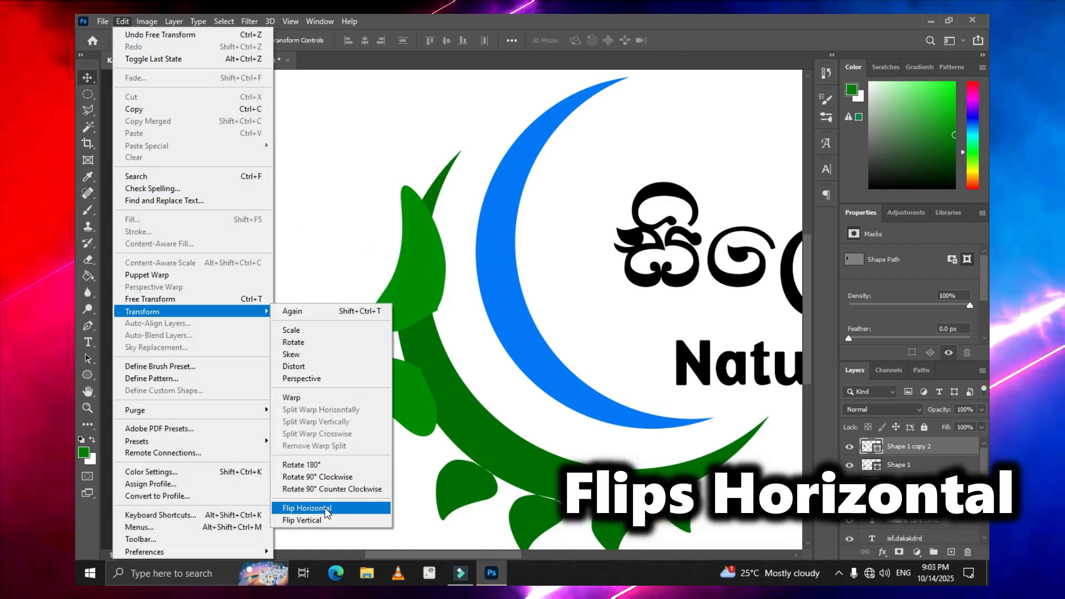
{"action": "left_click", "coordinate": [297, 508]}
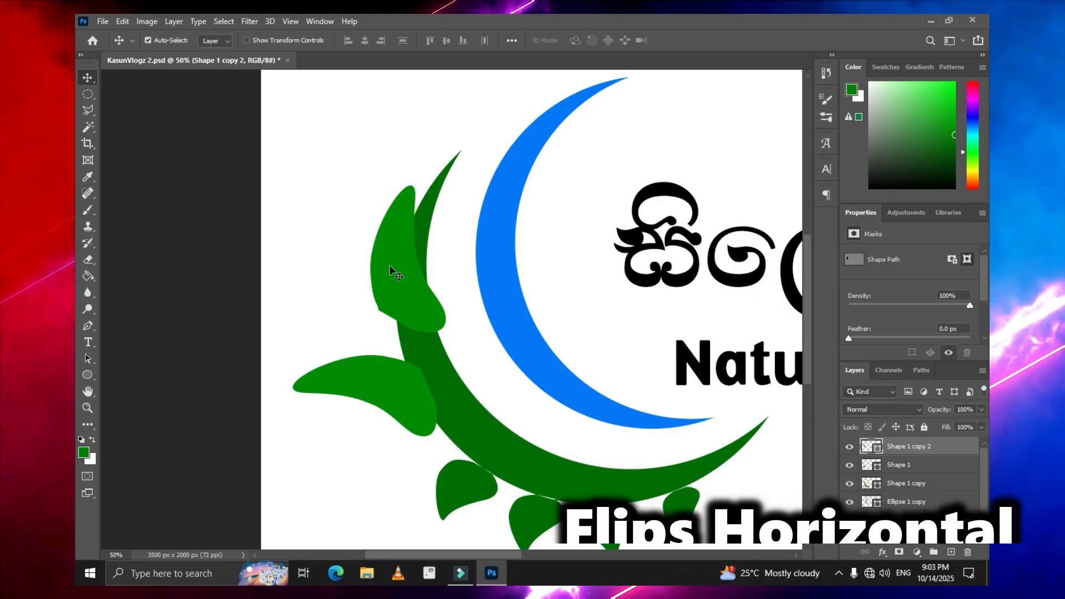
{"action": "key", "text": "ctrl+t"}
{"action": "left_click_drag", "start_coordinate": [419, 278], "coordinate": [406, 276]}
{"action": "left_click_drag", "start_coordinate": [549, 200], "coordinate": [557, 162]}
{"action": "key", "text": "Return"}
{"action": "key", "text": "ctrl+t"}
{"action": "left_click_drag", "start_coordinate": [459, 297], "coordinate": [468, 299]}
{"action": "key", "text": "Return"}
Adjust the lower-left anchor point of the upper leaf with the Pen tool so its edge runs into the crescent's outer edge.
{"action": "key", "text": "p"}
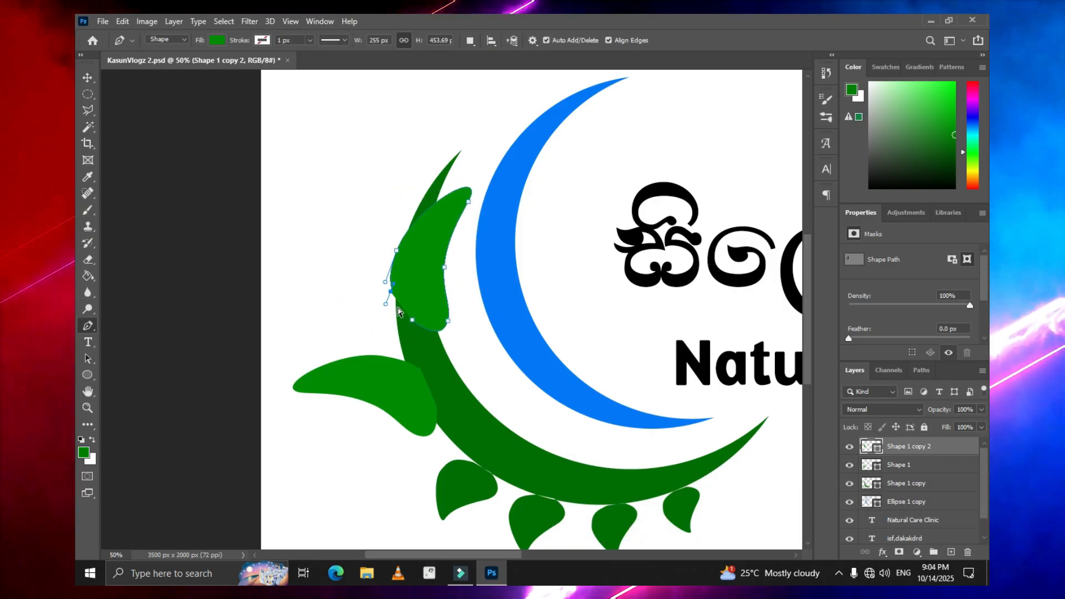
{"action": "left_click", "coordinate": [397, 250], "text": "ctrl"}
{"action": "left_click_drag", "start_coordinate": [393, 295], "coordinate": [392, 310]}
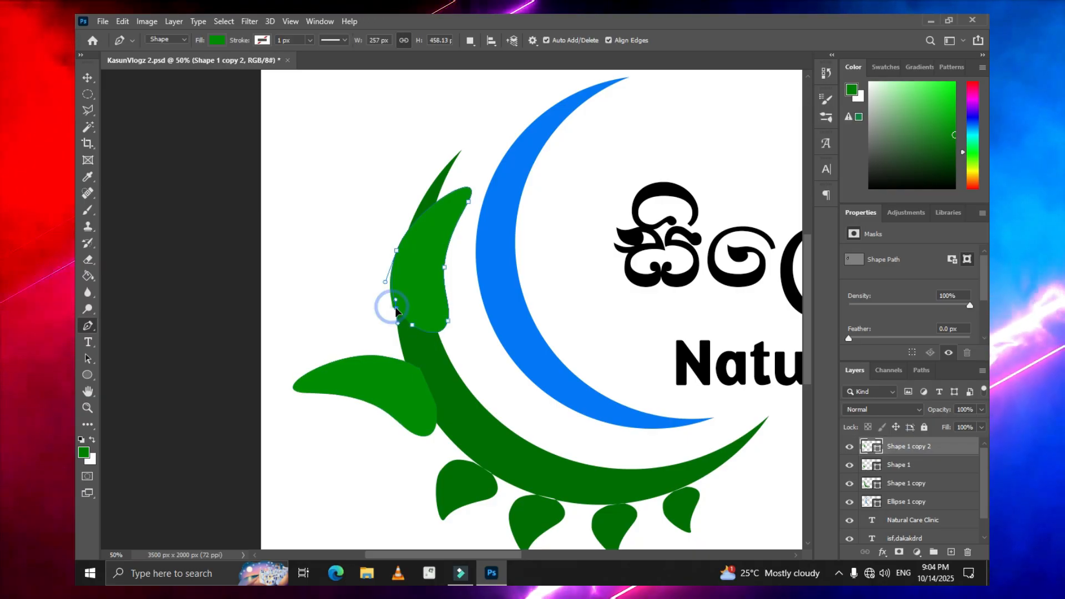
Combine the two large leaves with the outer green crescent layer using Unite Shapes.
{"action": "left_click", "coordinate": [914, 483]}
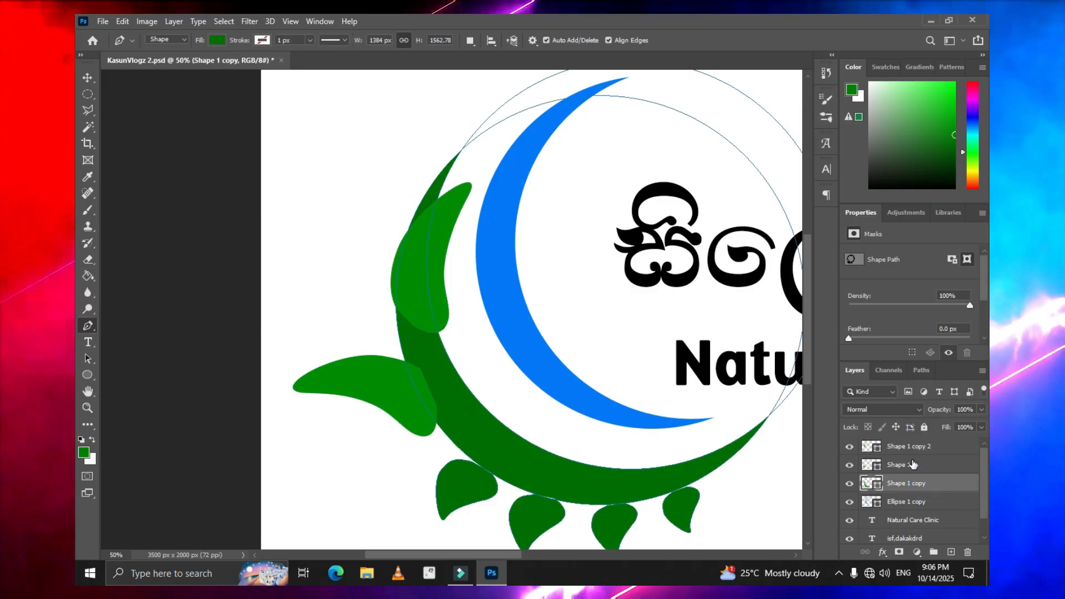
{"action": "left_click", "coordinate": [913, 454], "text": "shift"}
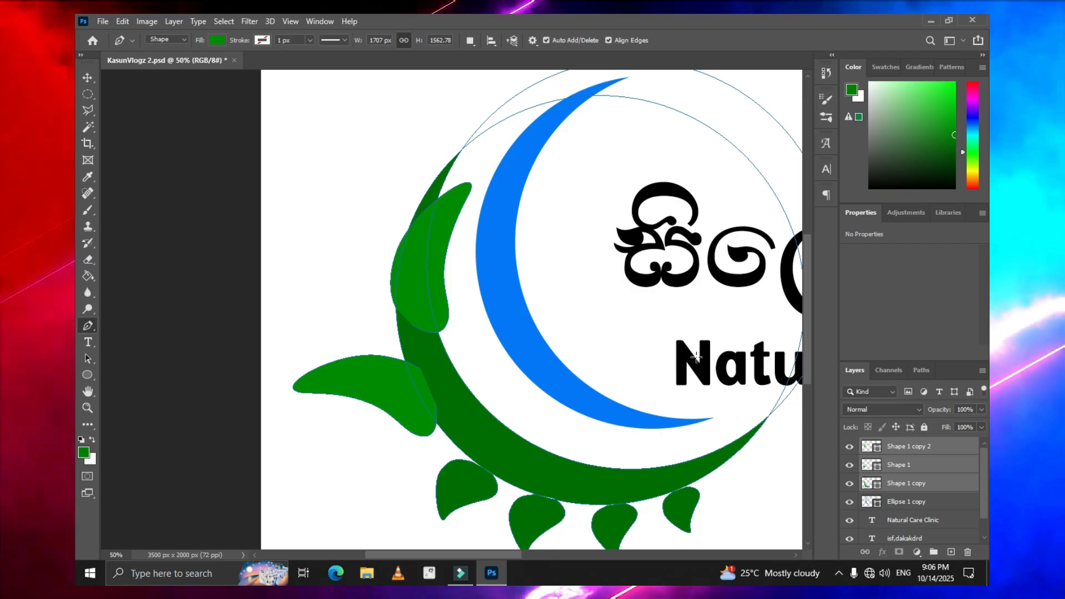
{"action": "left_click", "coordinate": [173, 21]}
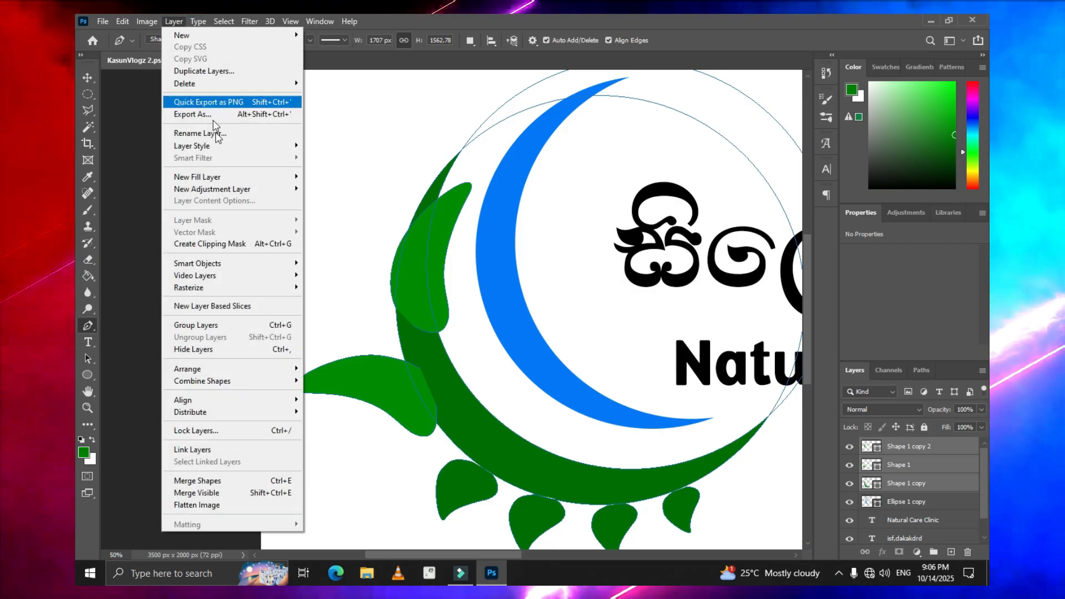
{"action": "mouse_move", "coordinate": [235, 380]}
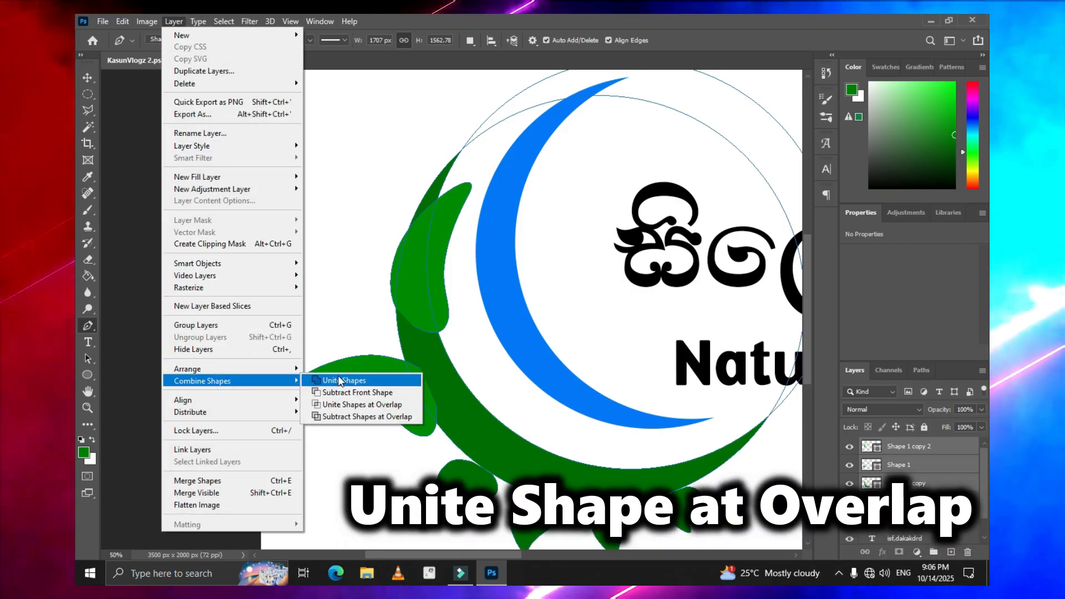
{"action": "left_click", "coordinate": [337, 375]}
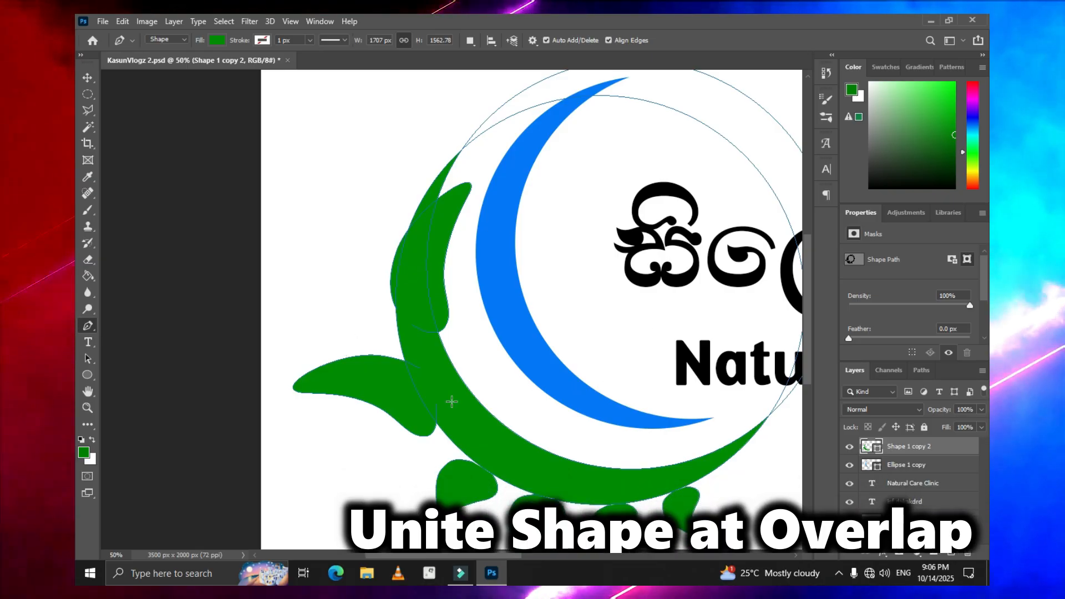
{"action": "left_click", "coordinate": [895, 466]}
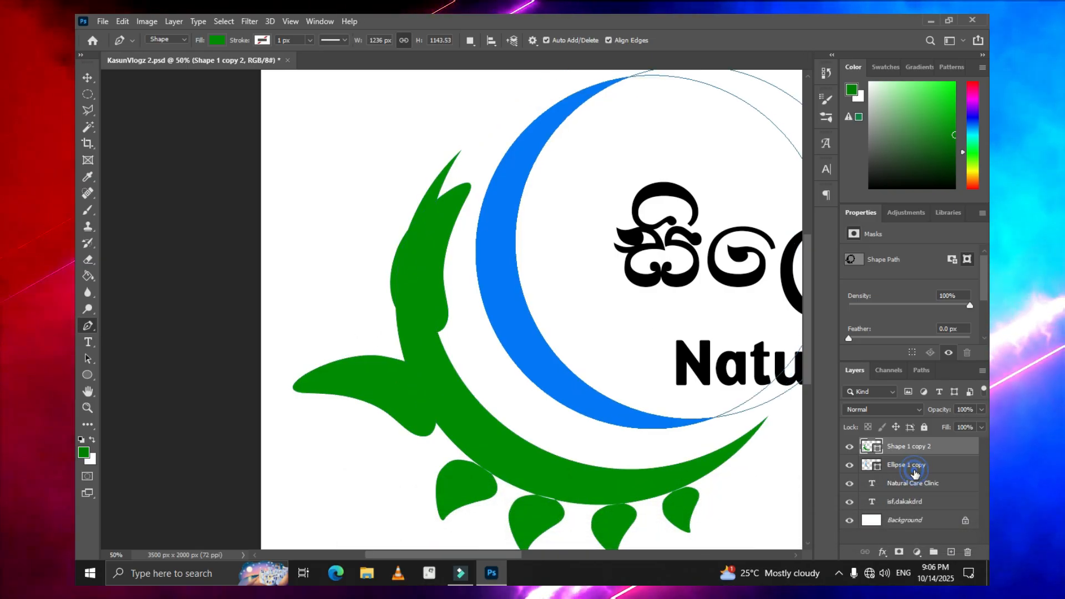
{"action": "left_click", "coordinate": [910, 446]}
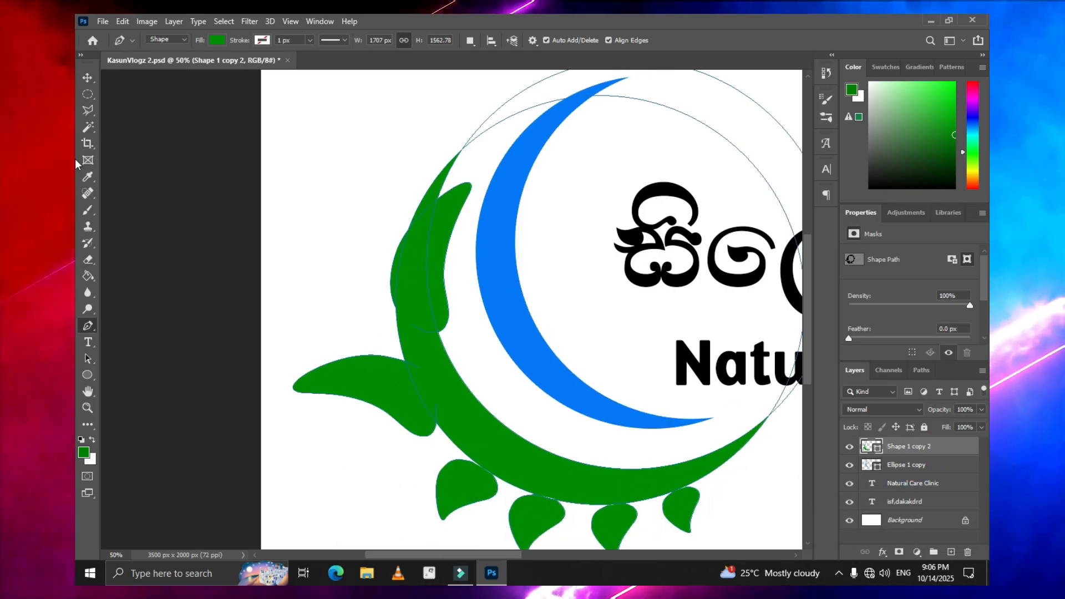
Draw a thin white sliver about 112 × 119 px with the Pen tool along the upper leaf's edge, separating it from the crescent tip.
{"action": "key", "text": "m"}
{"action": "key", "text": "ctrl+minus"}
{"action": "key", "text": "ctrl+plus"}
{"action": "key", "text": "ctrl+plus"}
{"action": "key", "text": "ctrl+plus"}
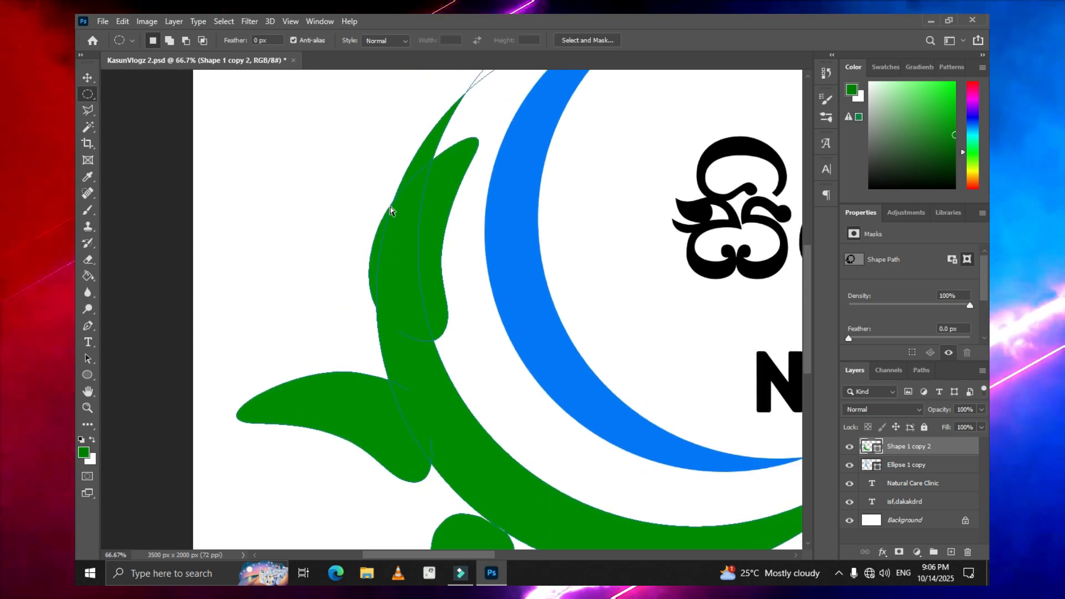
{"action": "left_click_drag", "start_coordinate": [811, 304], "coordinate": [808, 275]}
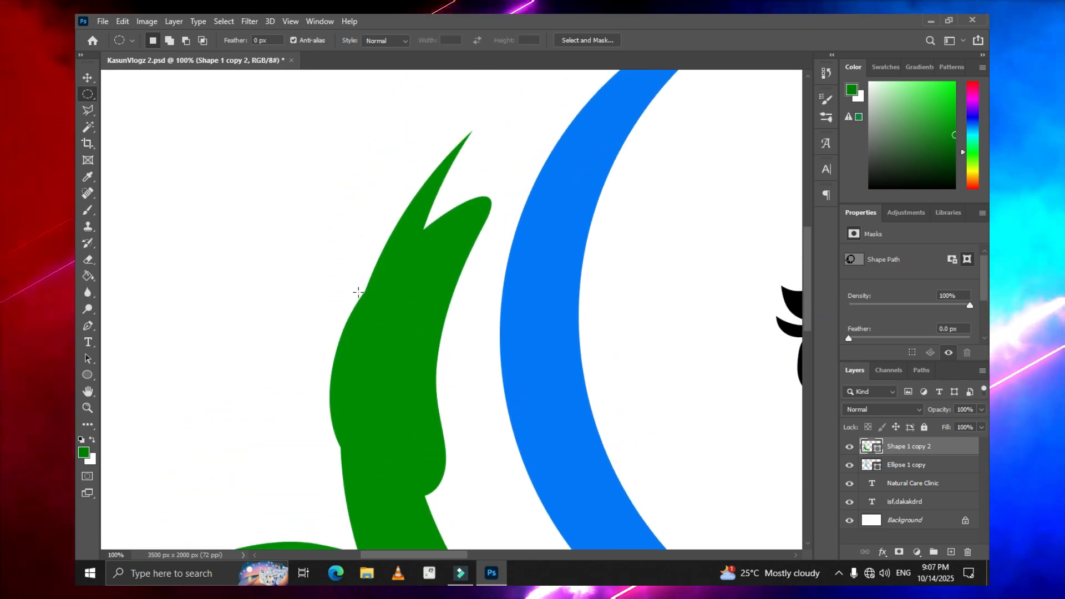
{"action": "left_click", "coordinate": [88, 326]}
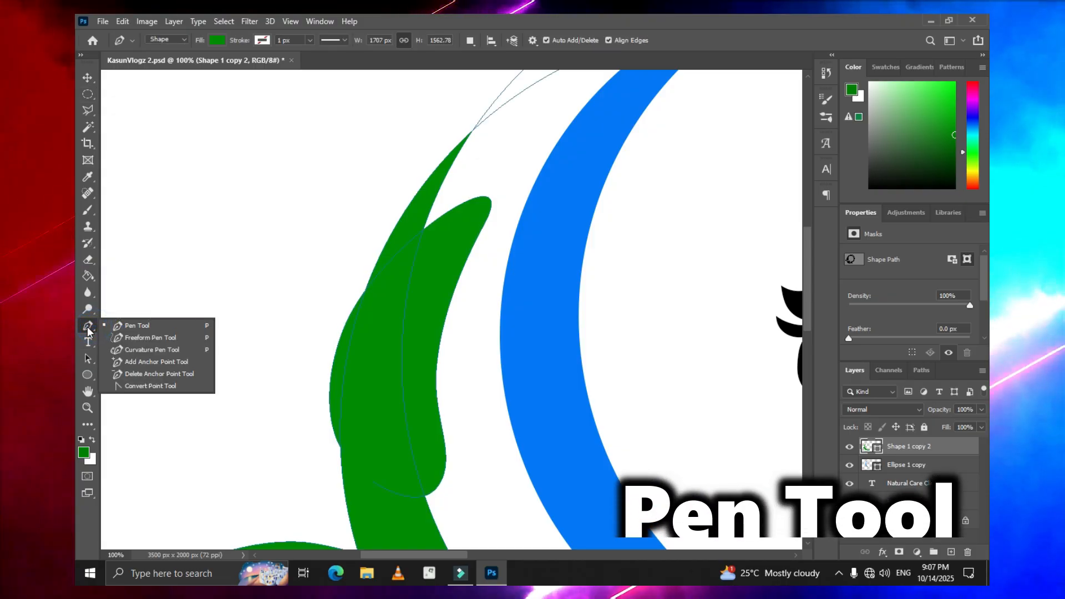
{"action": "left_click", "coordinate": [126, 327]}
{"action": "key", "text": "ctrl+plus"}
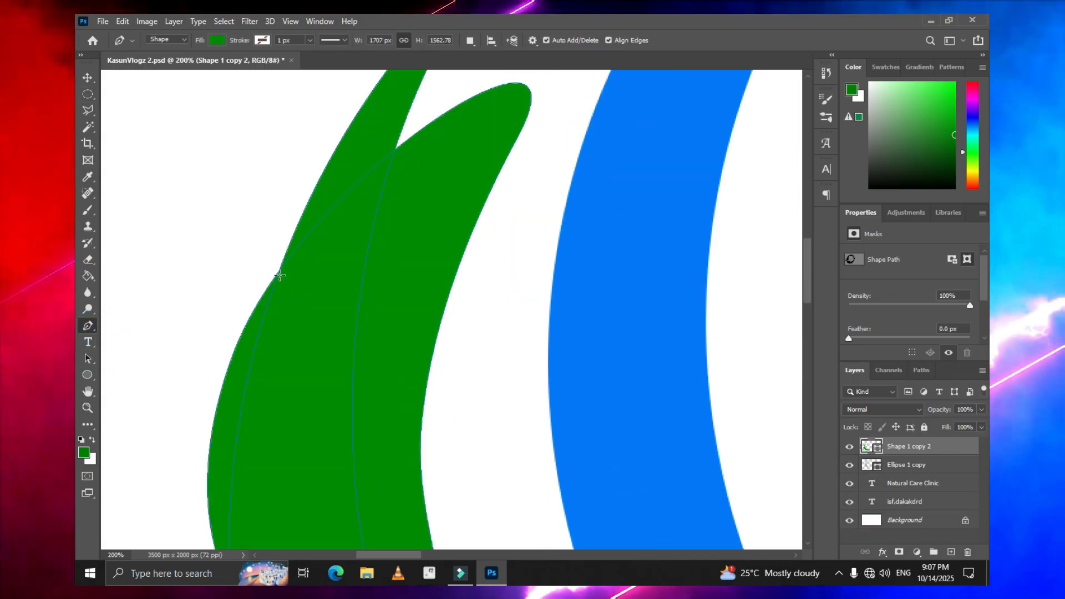
{"action": "left_click", "coordinate": [268, 277]}
{"action": "left_click_drag", "start_coordinate": [287, 261], "coordinate": [290, 256]}
{"action": "mouse_move", "coordinate": [312, 241]}
{"action": "left_mouse_down"}
{"action": "mouse_move", "coordinate": [325, 231]}
{"action": "mouse_move", "coordinate": [311, 239]}
{"action": "left_mouse_up"}
{"action": "left_click_drag", "start_coordinate": [406, 128], "coordinate": [390, 141]}
{"action": "left_click", "coordinate": [324, 209]}
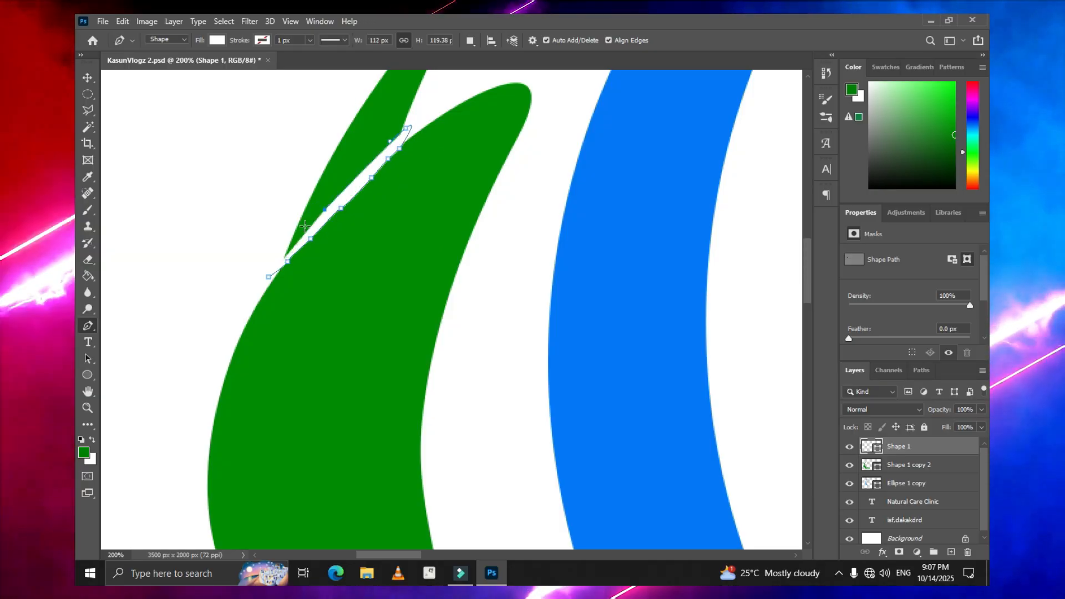
Adjust the white sliver's anchor points so it follows the leaf edge and spans the full width of the crescent tip, about 115 × 124 px.
{"action": "left_click", "coordinate": [287, 232]}
{"action": "left_click_drag", "start_coordinate": [286, 233], "coordinate": [276, 252]}
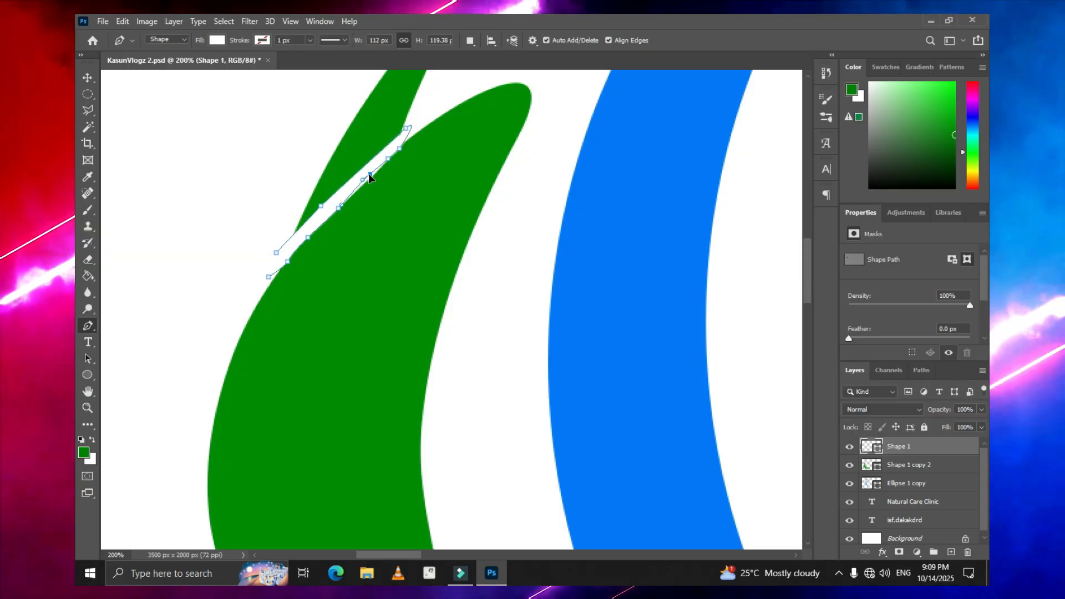
{"action": "left_click_drag", "start_coordinate": [368, 173], "coordinate": [371, 177]}
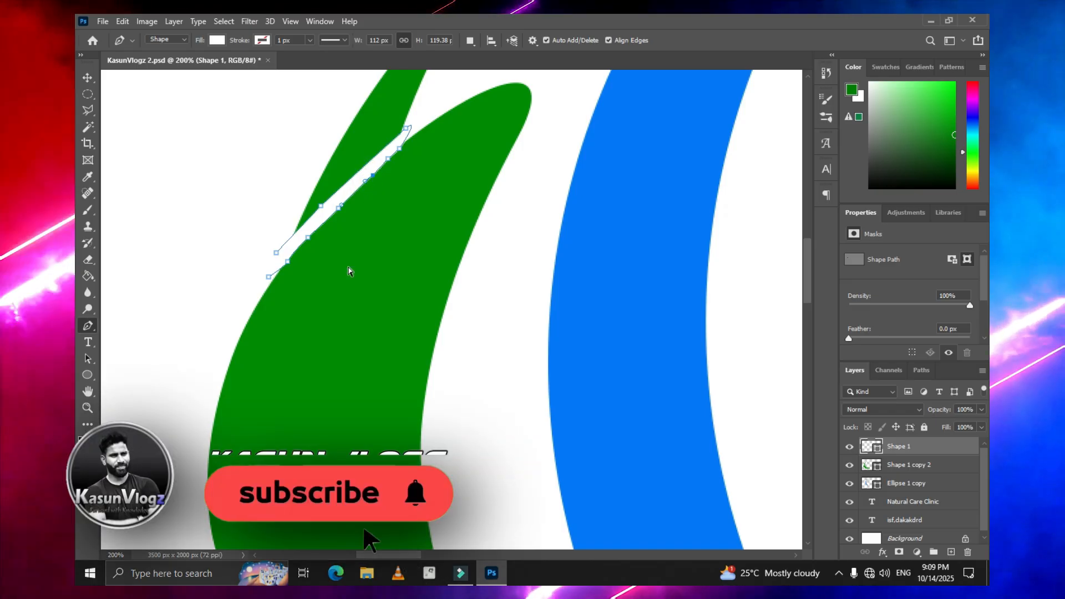
{"action": "left_click", "coordinate": [908, 465]}
{"action": "left_click", "coordinate": [399, 147], "text": "ctrl"}
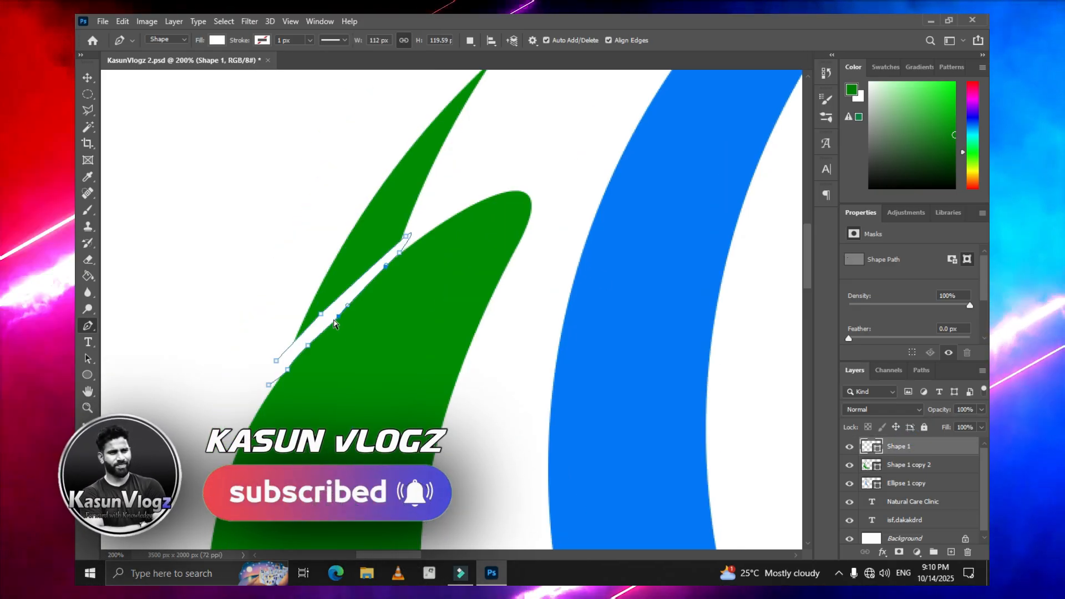
{"action": "left_click", "coordinate": [321, 314], "text": "ctrl"}
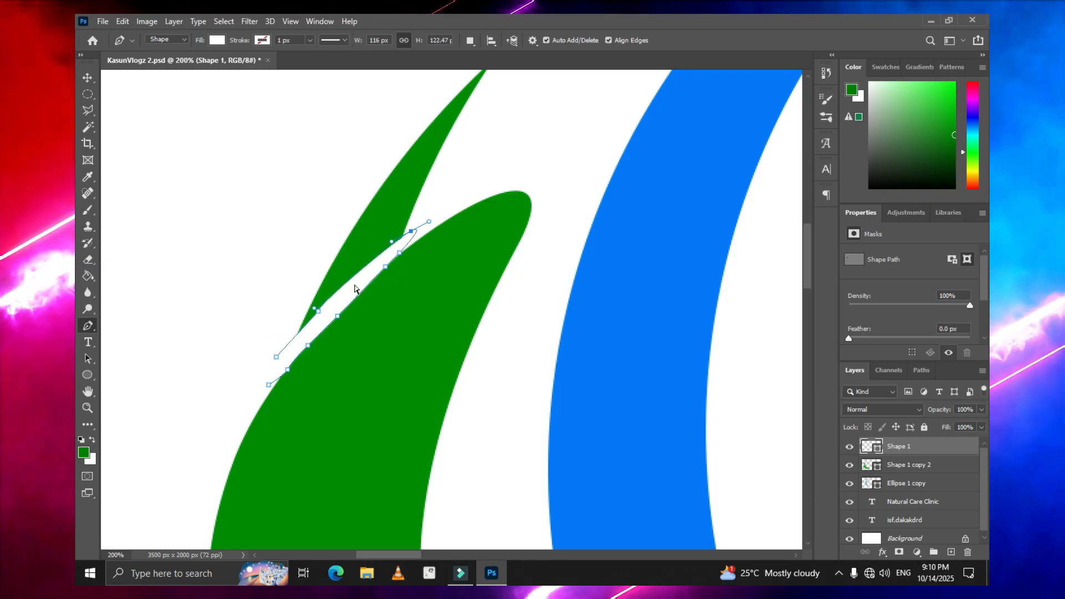
{"action": "left_click_drag", "start_coordinate": [313, 316], "coordinate": [308, 313]}
{"action": "left_click", "coordinate": [409, 260], "text": "ctrl"}
{"action": "left_click", "coordinate": [292, 364], "text": "ctrl"}
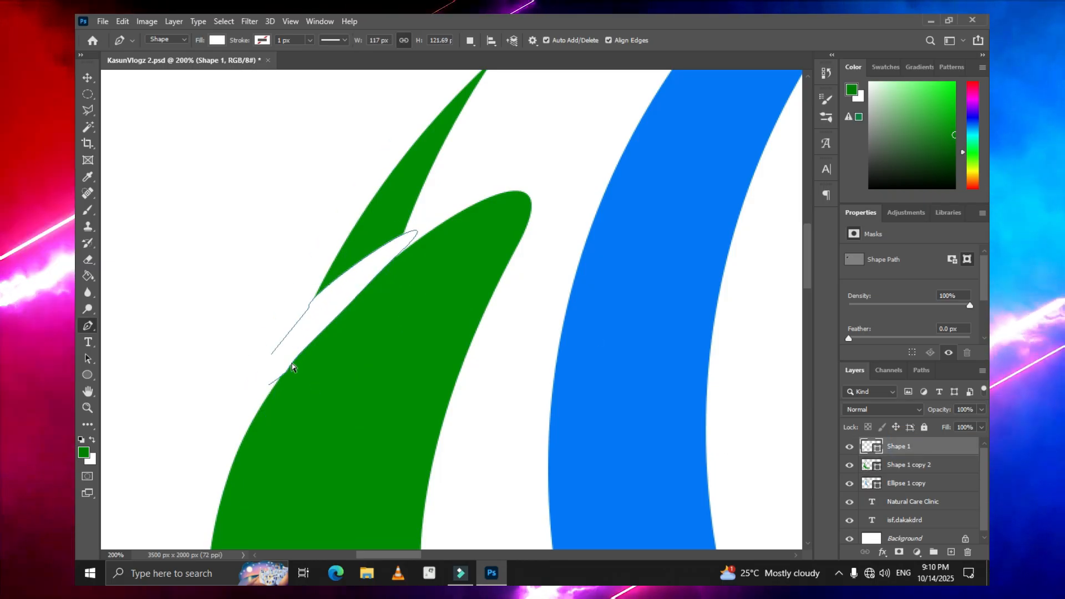
{"action": "left_click", "coordinate": [312, 388], "text": "ctrl"}
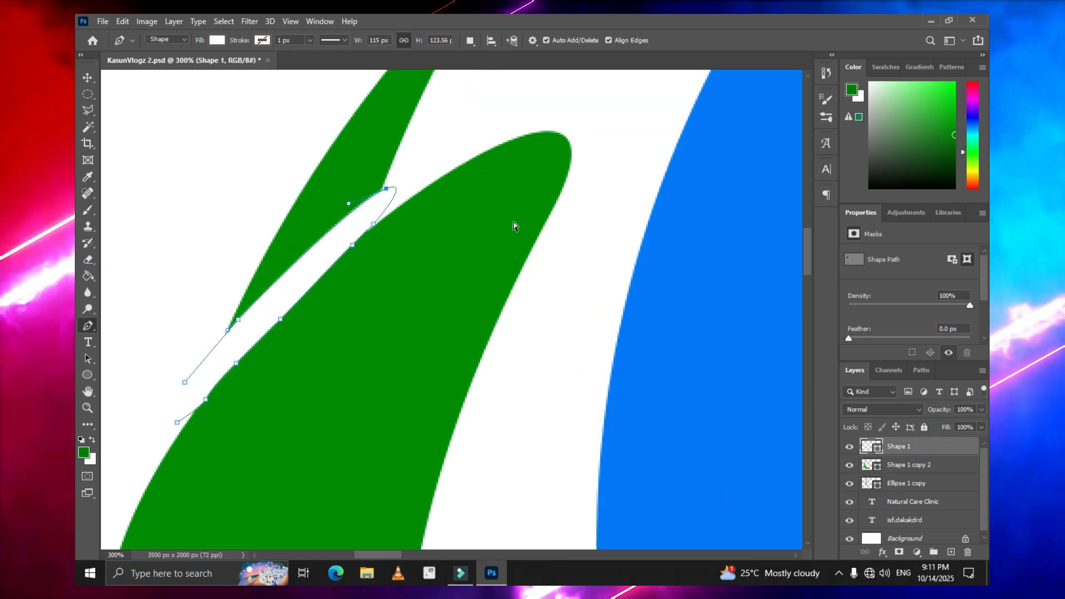
Cut the white sliver out of the green crescent-and-leaves shape using Subtract Front Shape.
{"action": "left_click", "coordinate": [581, 269]}
{"action": "key", "text": "ctrl+minus"}
{"action": "key", "text": "ctrl+minus"}
{"action": "key", "text": "ctrl+minus"}
{"action": "key", "text": "ctrl+minus"}
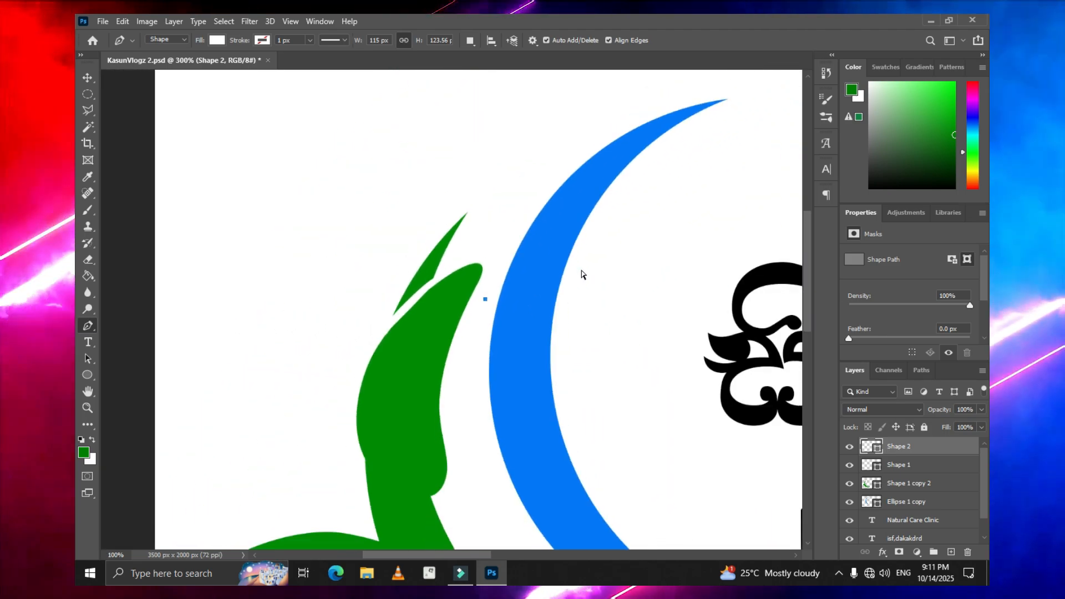
{"action": "key", "text": "ctrl+minus"}
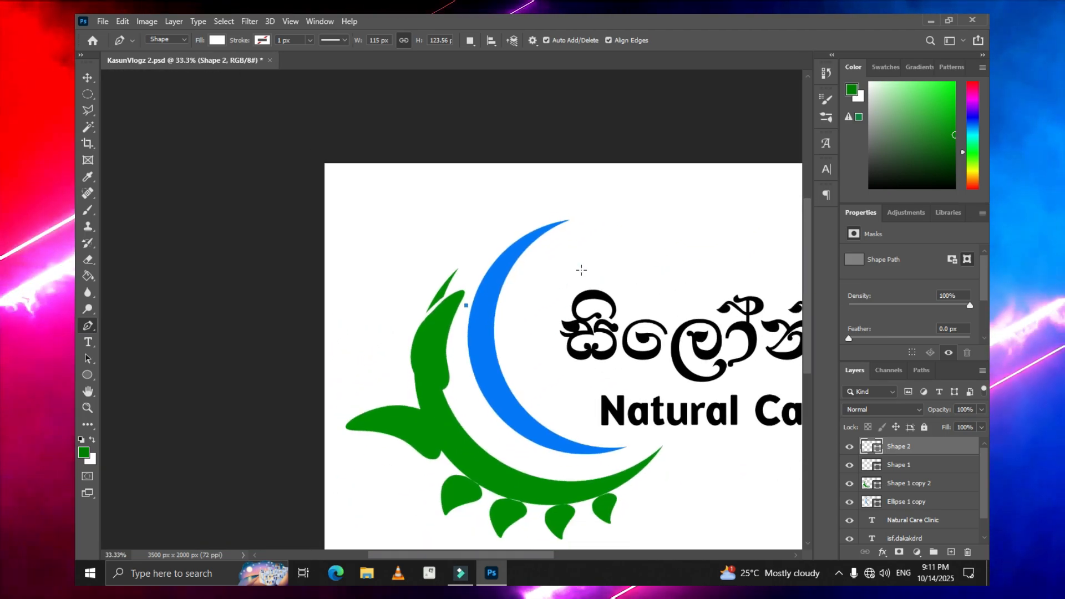
{"action": "key", "text": "ctrl+minus"}
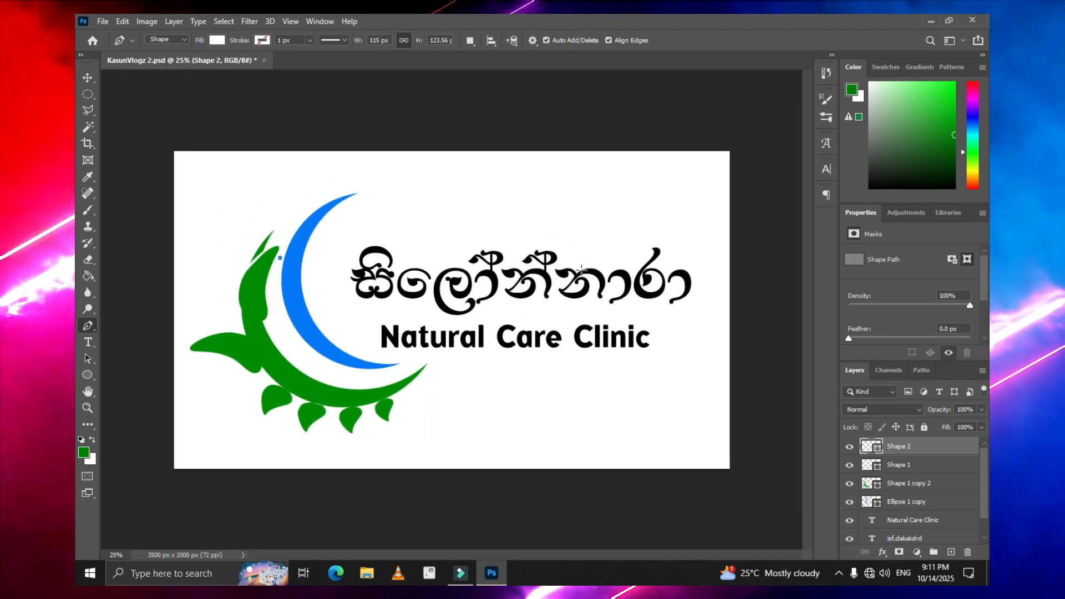
{"action": "left_click", "coordinate": [904, 468], "text": "ctrl"}
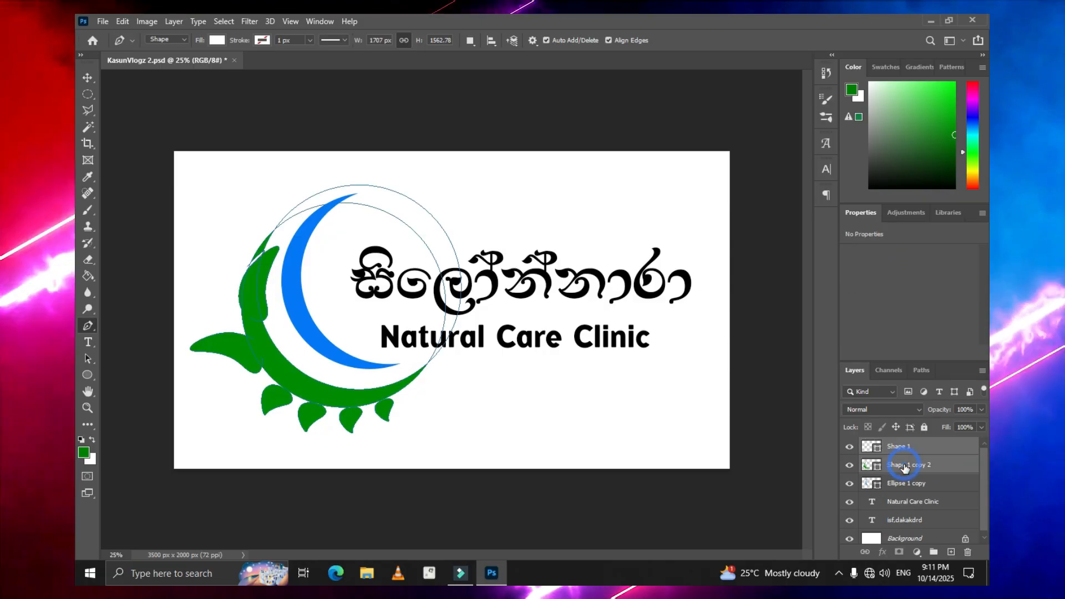
{"action": "left_click", "coordinate": [172, 22]}
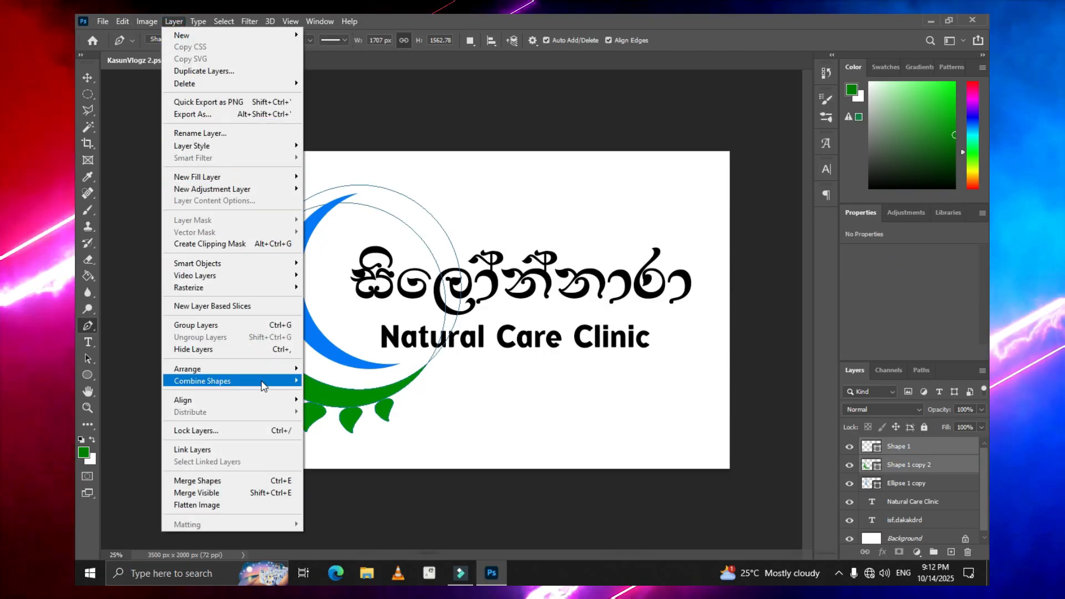
{"action": "mouse_move", "coordinate": [199, 381]}
{"action": "left_click", "coordinate": [342, 394]}
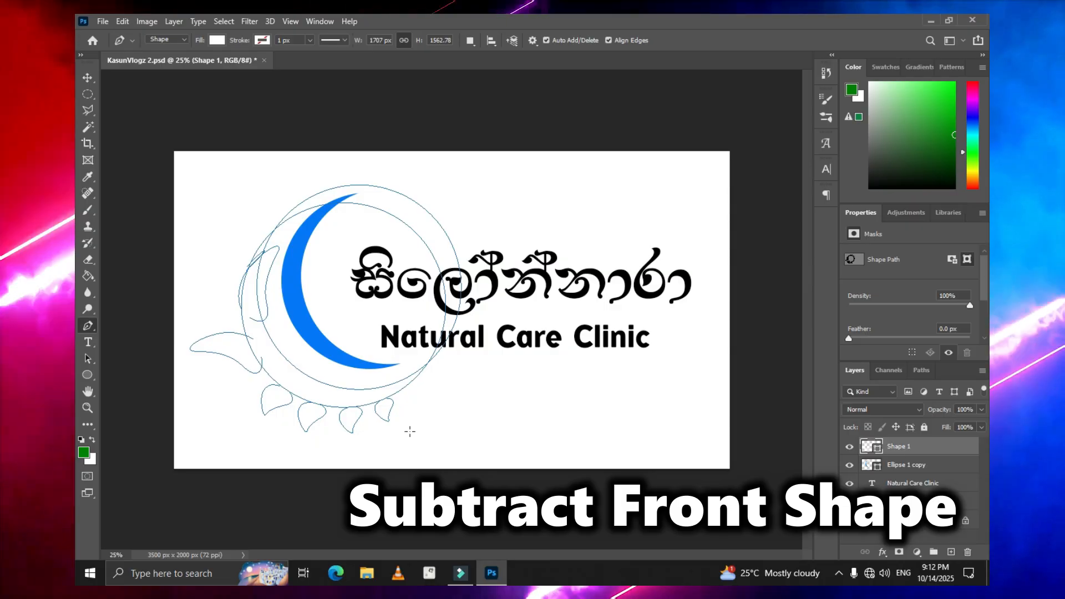
Set the fill of the combined crescent-and-leaves shape to a medium green from the recently used colors.
{"action": "left_click", "coordinate": [217, 40]}
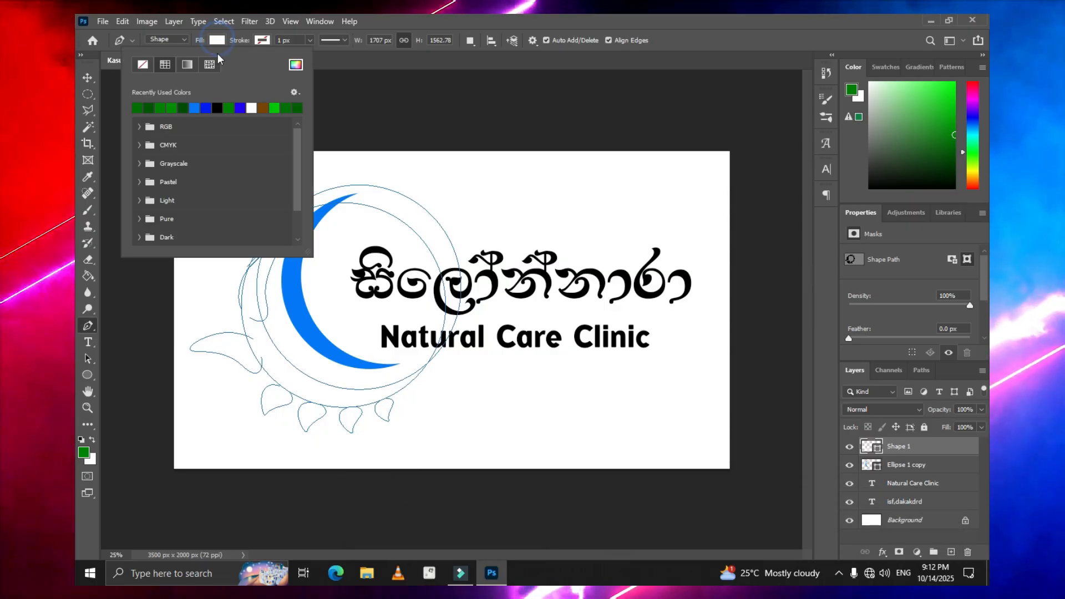
{"action": "left_click", "coordinate": [183, 108]}
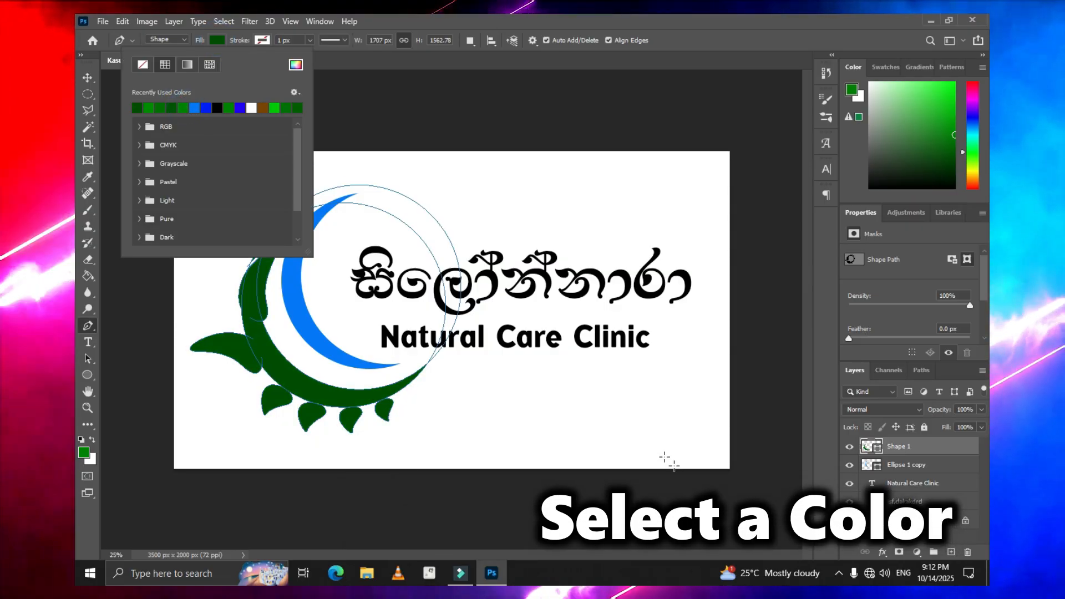
{"action": "left_click", "coordinate": [171, 107]}
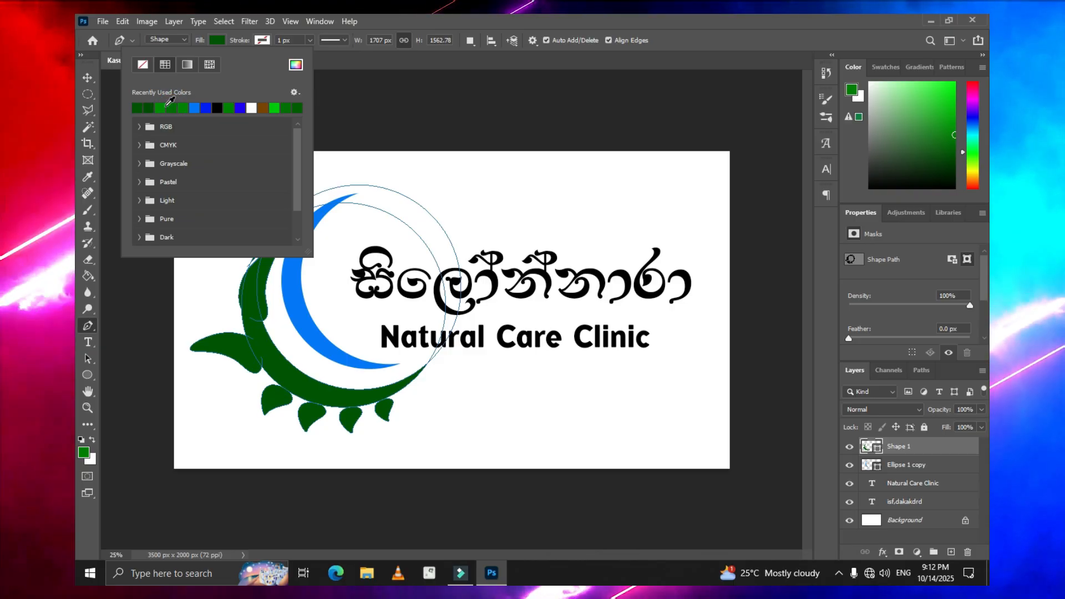
{"action": "left_click", "coordinate": [161, 108]}
{"action": "left_click", "coordinate": [932, 552]}
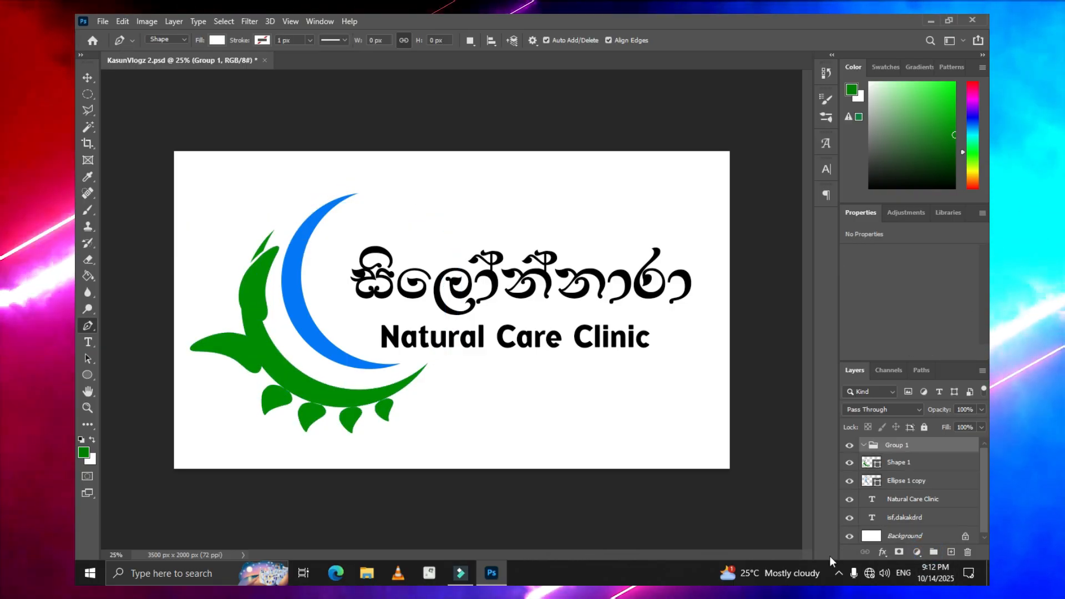
{"action": "key", "text": "ctrl+z"}
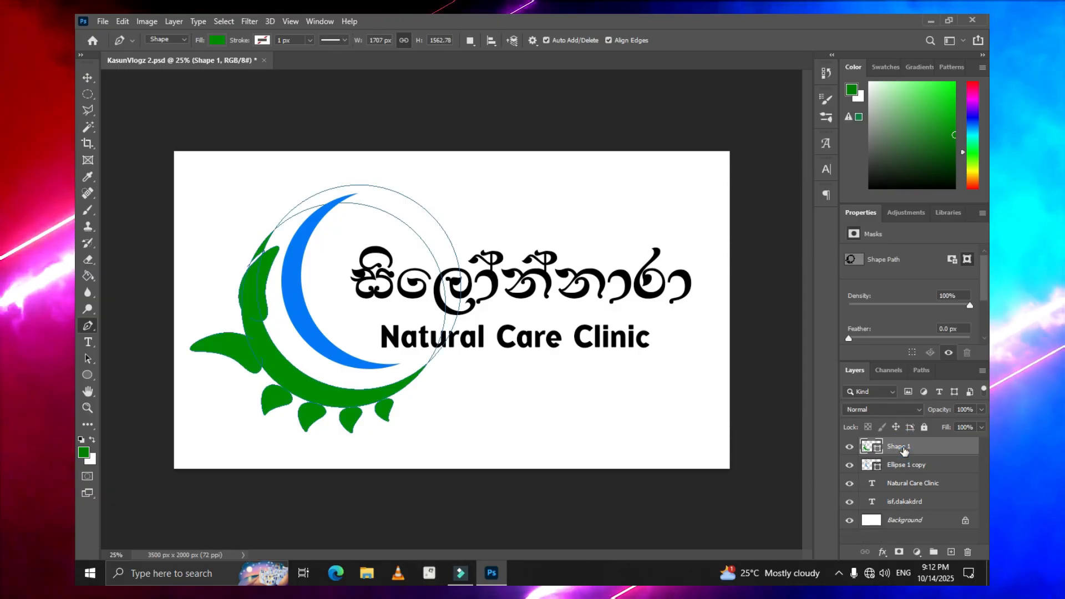
Examine the cut between the upper leaf and the green crescent's tip up close.
{"action": "left_click", "coordinate": [906, 465]}
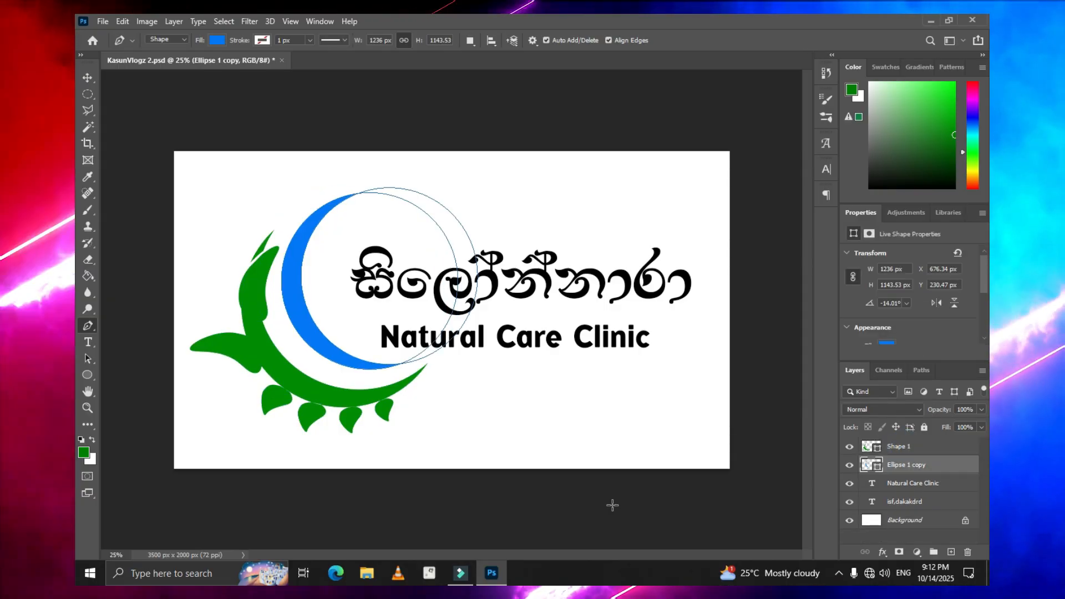
{"action": "key", "text": "ctrl+plus"}
{"action": "key", "text": "ctrl+plus"}
{"action": "left_click_drag", "start_coordinate": [808, 369], "coordinate": [810, 383]}
{"action": "key", "text": "ctrl+plus"}
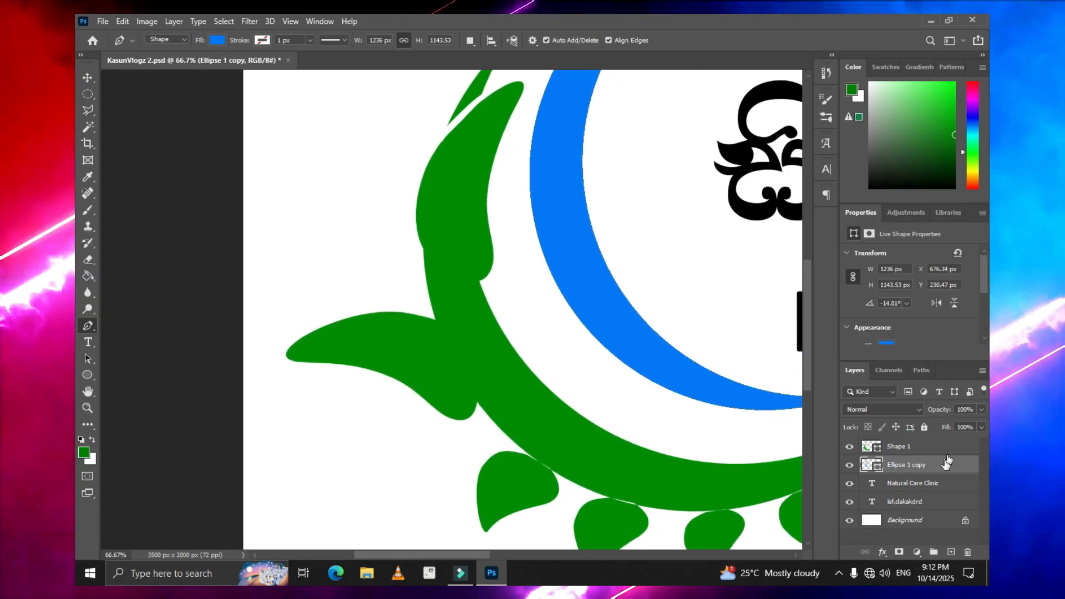
{"action": "left_click", "coordinate": [937, 447]}
{"action": "key", "text": "ctrl+plus"}
{"action": "left_click_drag", "start_coordinate": [809, 311], "coordinate": [808, 266]}
{"action": "left_click", "coordinate": [465, 232]}
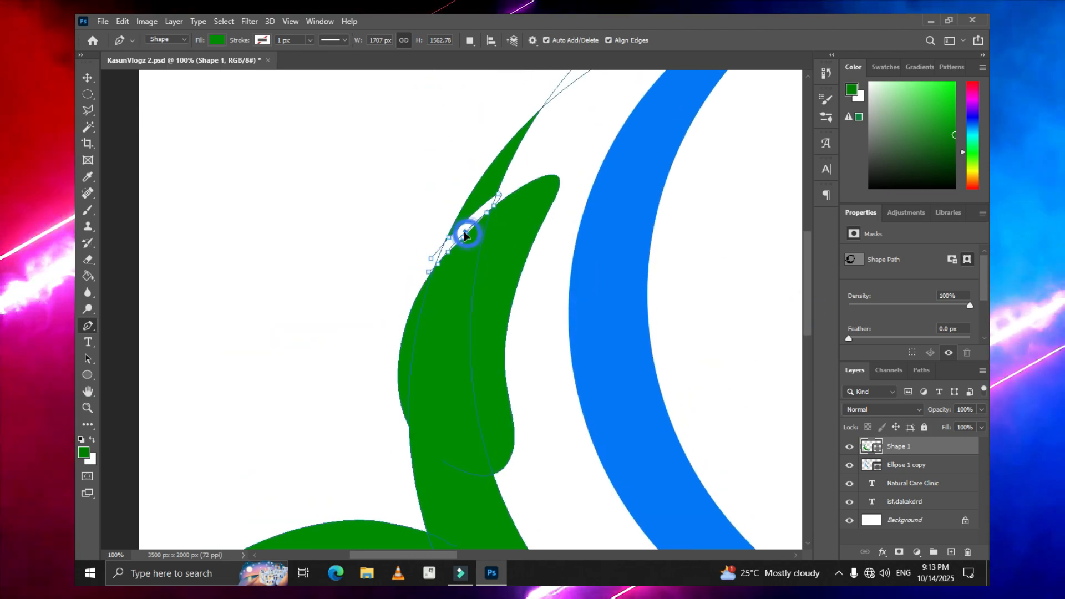
{"action": "left_click", "coordinate": [905, 465]}
{"action": "key", "text": "ctrl+minus"}
{"action": "key", "text": "ctrl+minus"}
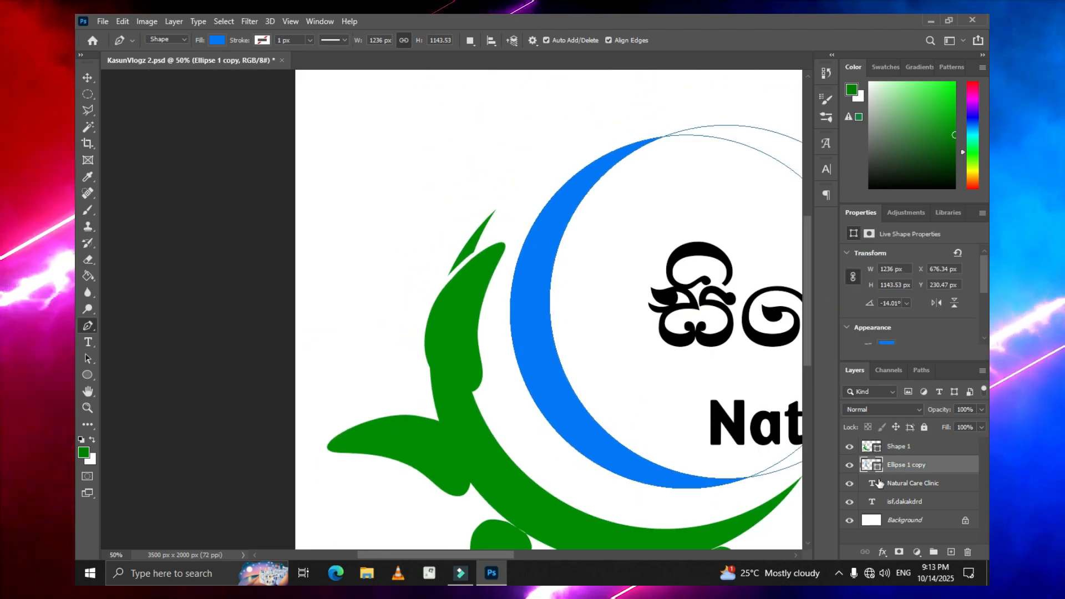
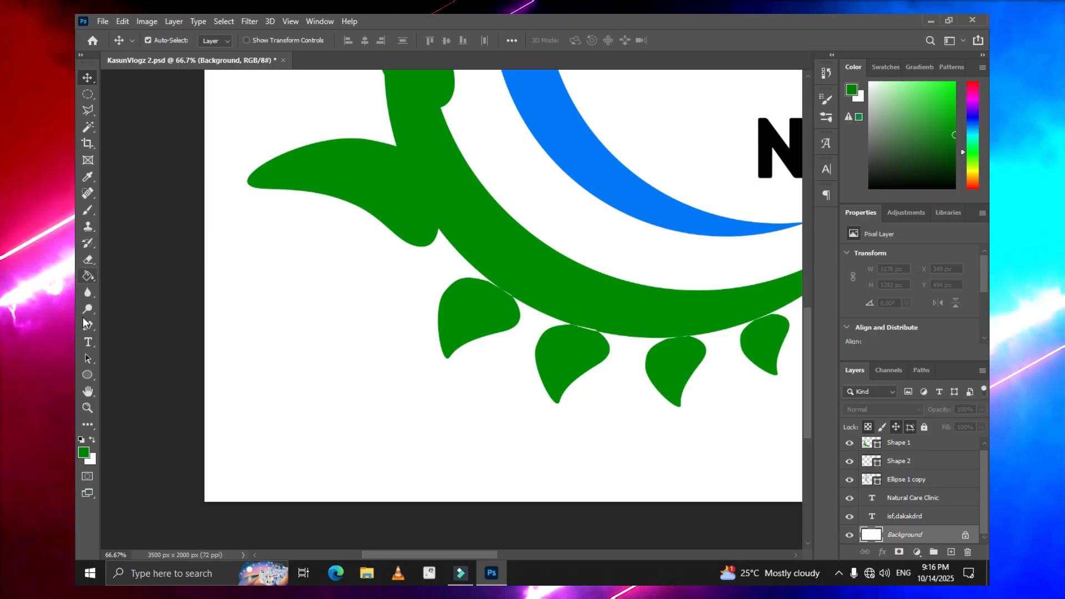
Draw a thin curved white vein about 314 × 169 px through the large left leaf with the Curvature Pen tool.
{"action": "left_click", "coordinate": [87, 325]}
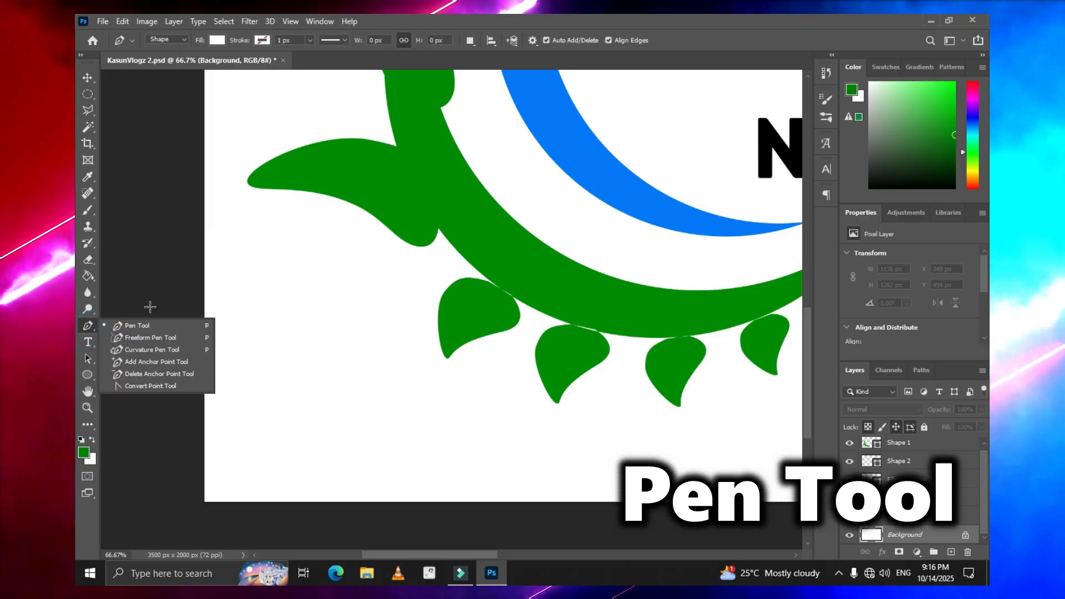
{"action": "left_click", "coordinate": [145, 350]}
{"action": "left_click", "coordinate": [435, 238]}
{"action": "left_click", "coordinate": [411, 206]}
{"action": "left_click", "coordinate": [362, 175]}
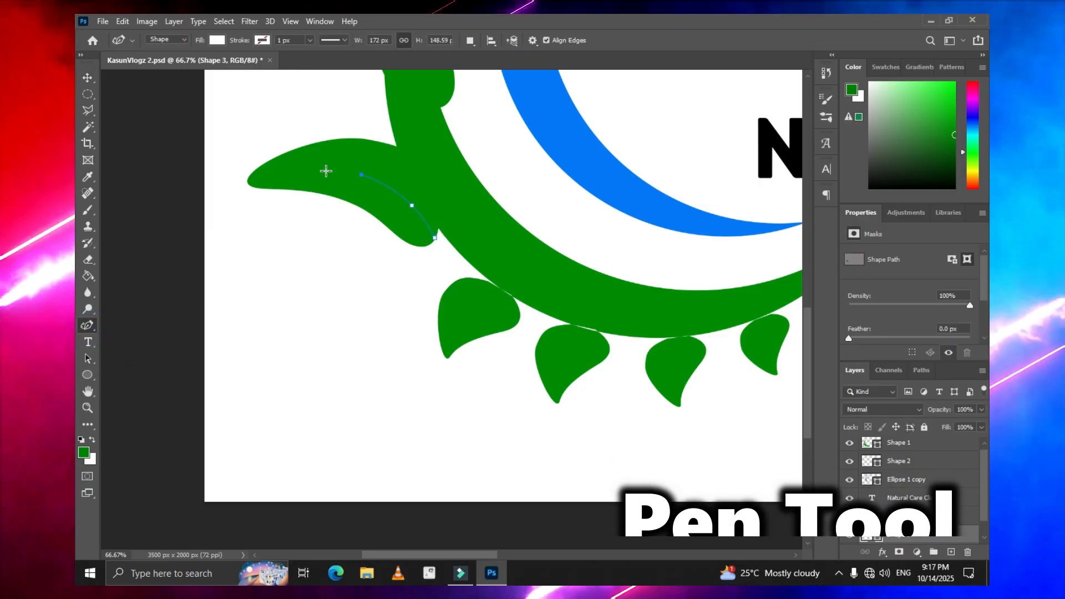
{"action": "left_click", "coordinate": [306, 174]}
{"action": "left_click", "coordinate": [417, 200]}
{"action": "left_click", "coordinate": [437, 225]}
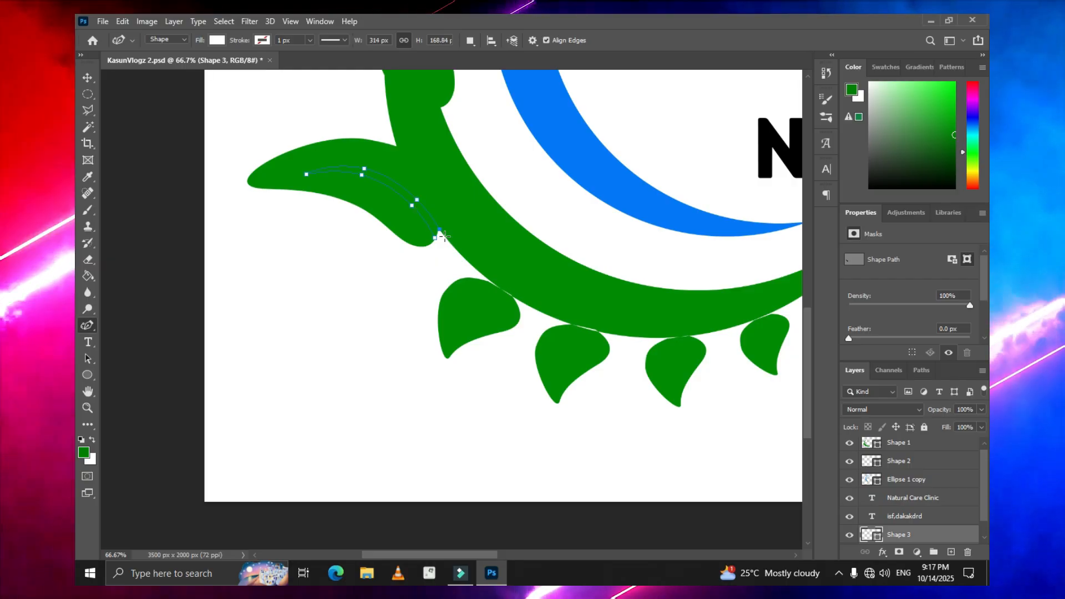
Bring the white vein's layer to the top of the layer stack and subtract the vein from the green crescent-and-leaves shape.
{"action": "left_click_drag", "start_coordinate": [927, 535], "coordinate": [941, 468]}
{"action": "key", "text": "ctrl+bracketright"}
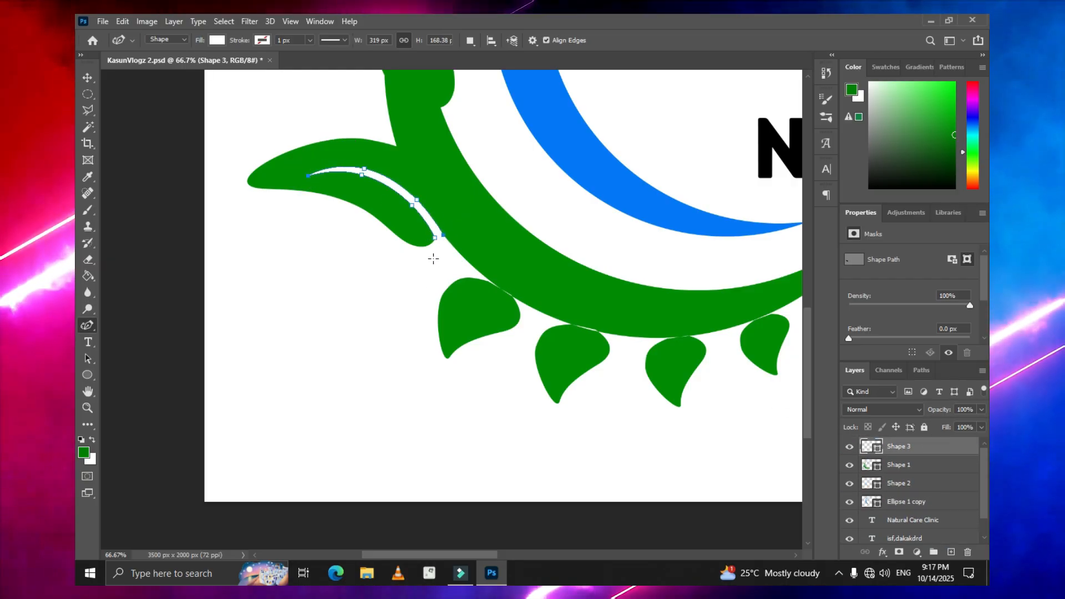
{"action": "left_click", "coordinate": [924, 470]}
Draw a thin curved vein about 92 × 375 px through the upper leaf with the Curvature Pen tool.
{"action": "left_click", "coordinate": [921, 485]}
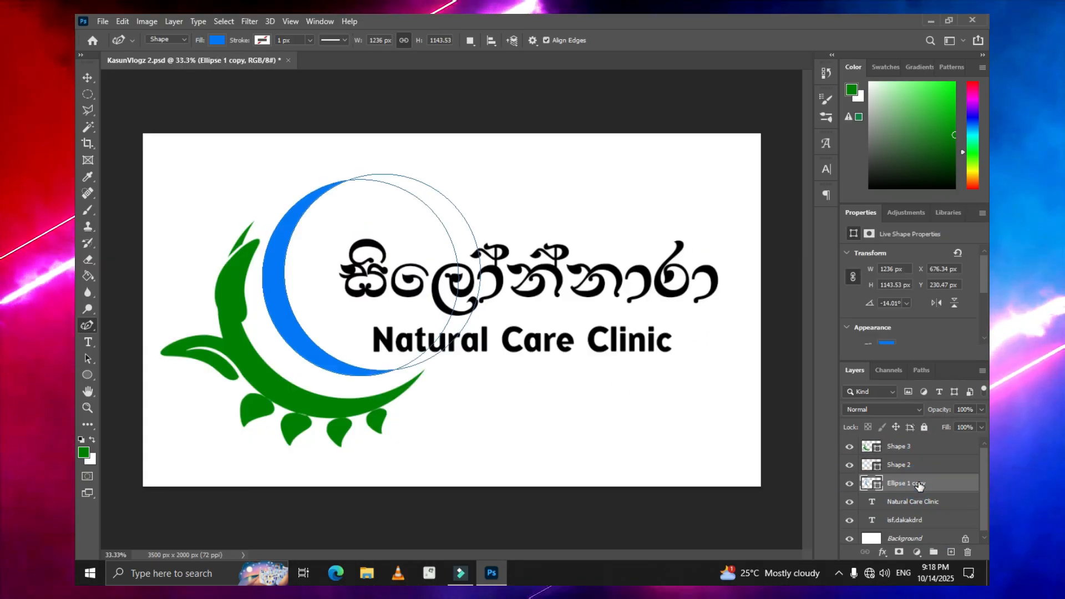
{"action": "key", "text": "ctrl+plus"}
{"action": "key", "text": "ctrl+plus"}
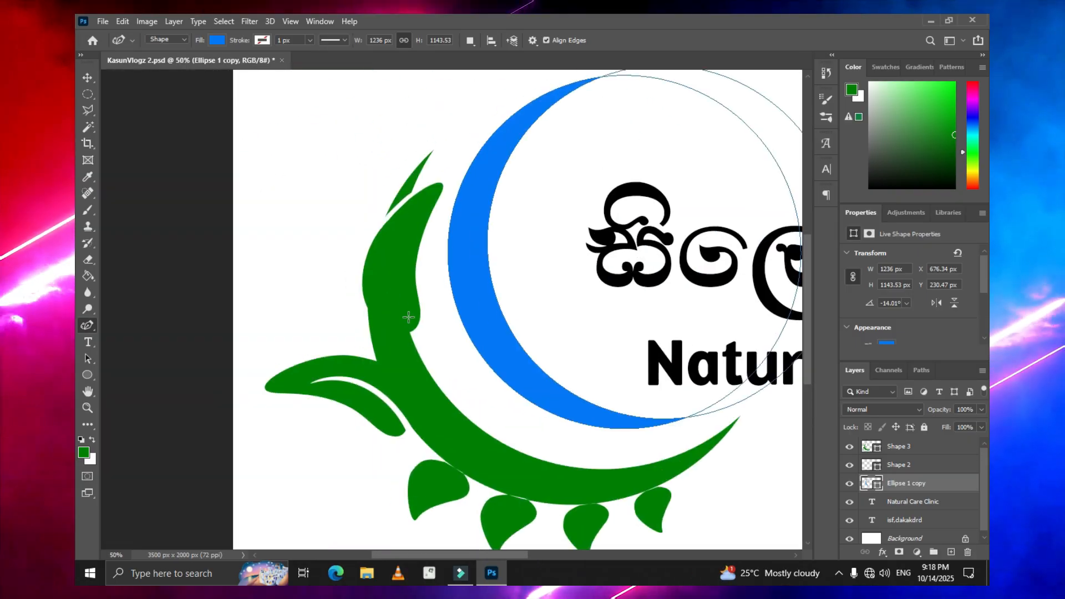
{"action": "key", "text": "ctrl+plus"}
{"action": "left_click", "coordinate": [404, 183]}
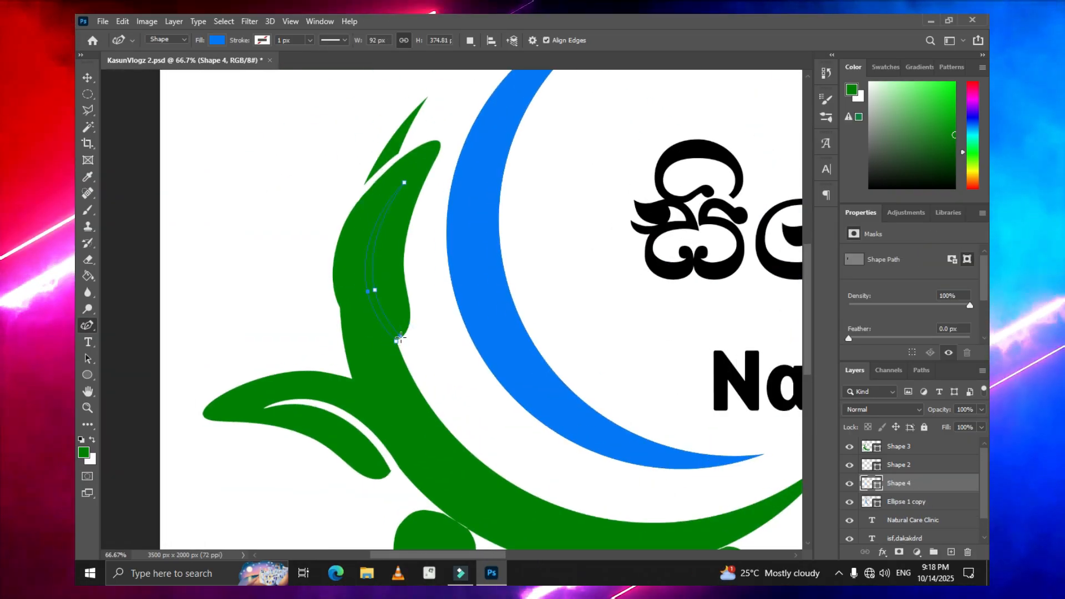
Move the upper leaf vein's layer to the top of the layer stack and set its fill to white.
{"action": "left_click_drag", "start_coordinate": [912, 484], "coordinate": [916, 439]}
{"action": "left_click", "coordinate": [217, 41]}
{"action": "left_click", "coordinate": [260, 105]}
{"action": "left_click", "coordinate": [266, 106]}
{"action": "left_click", "coordinate": [919, 465]}
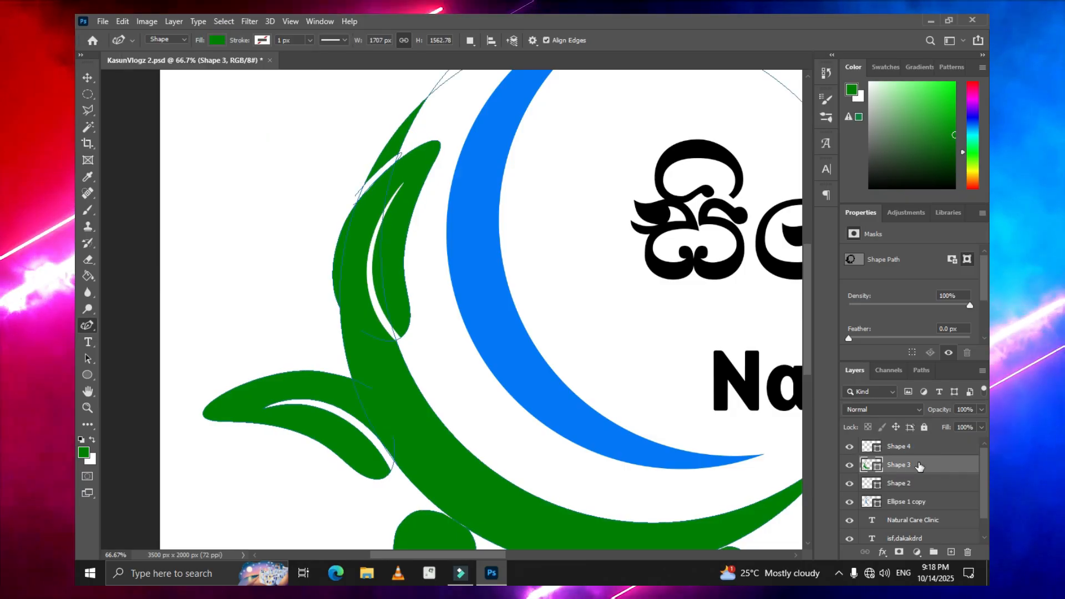
Subtract the upper leaf's white vein from the green crescent-and-leaves shape and set the combined shape's fill to green.
{"action": "left_click", "coordinate": [908, 446], "text": "shift"}
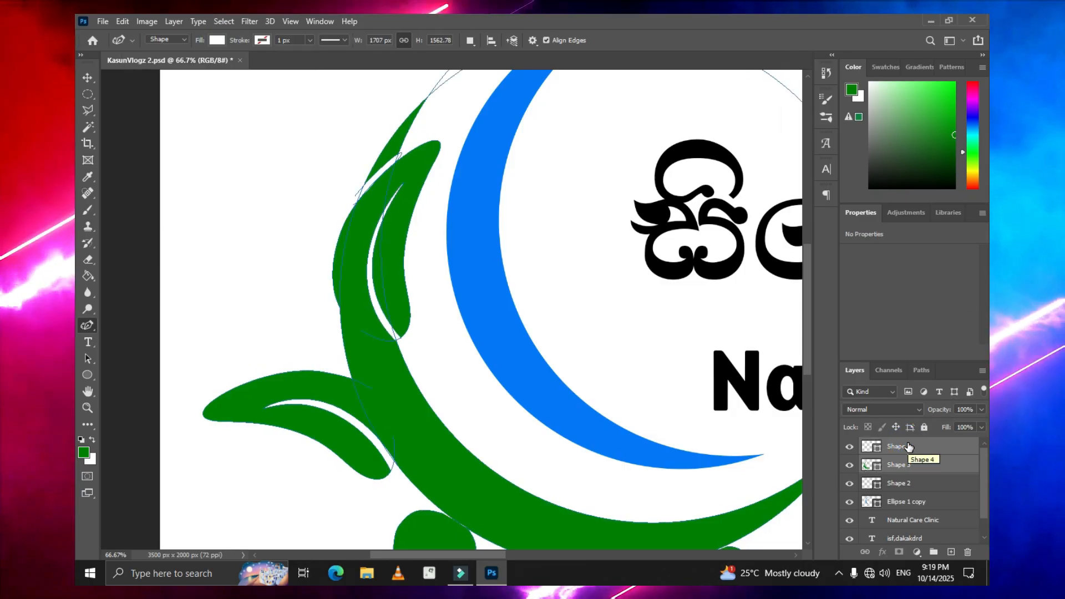
{"action": "left_click", "coordinate": [173, 21]}
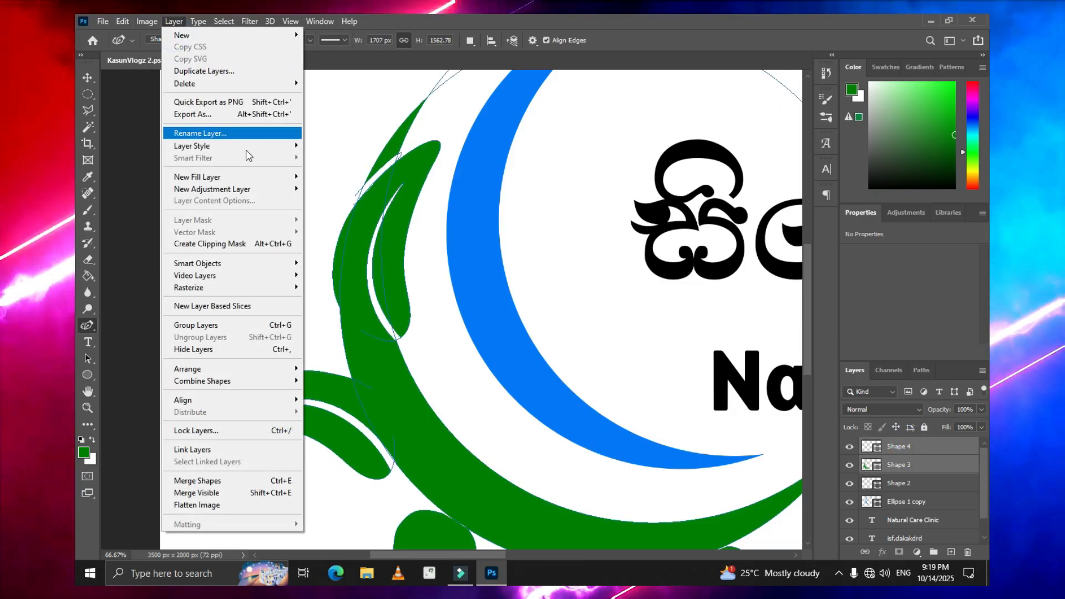
{"action": "mouse_move", "coordinate": [222, 381]}
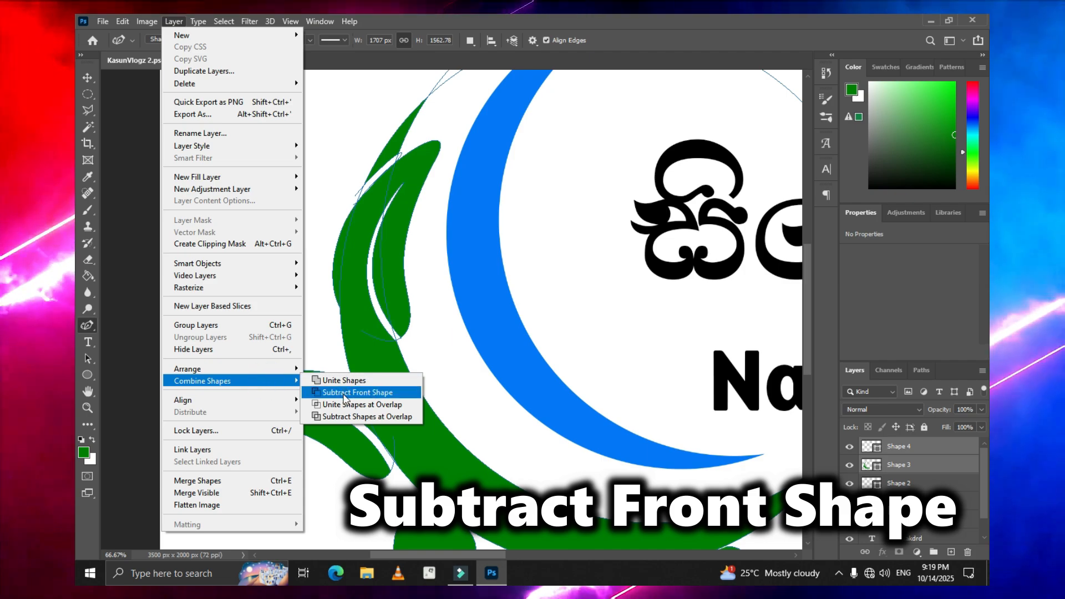
{"action": "left_click", "coordinate": [342, 390]}
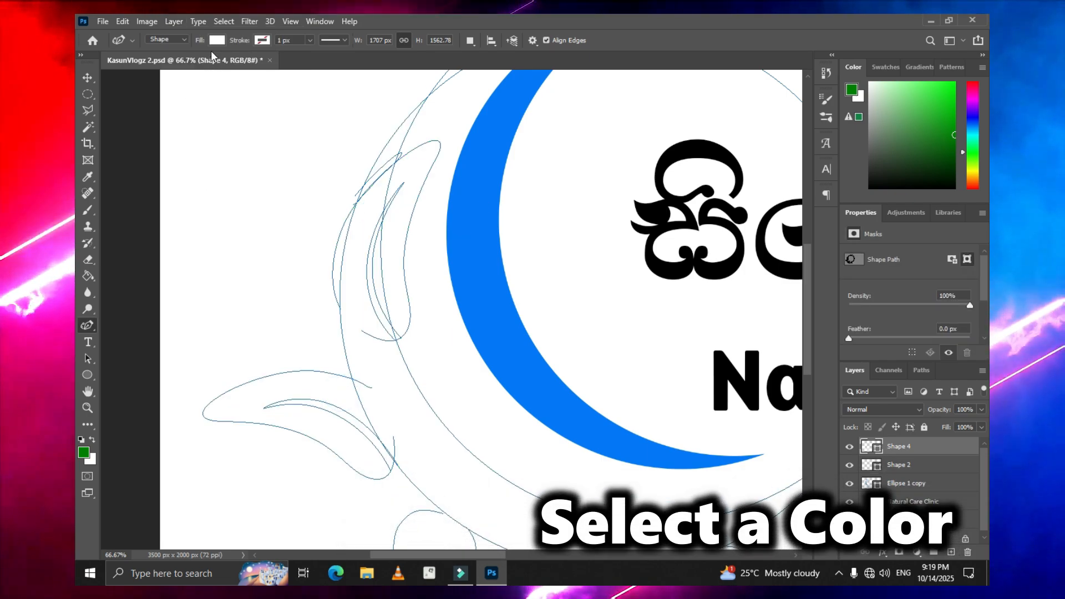
{"action": "left_click", "coordinate": [218, 39]}
{"action": "left_click", "coordinate": [195, 107]}
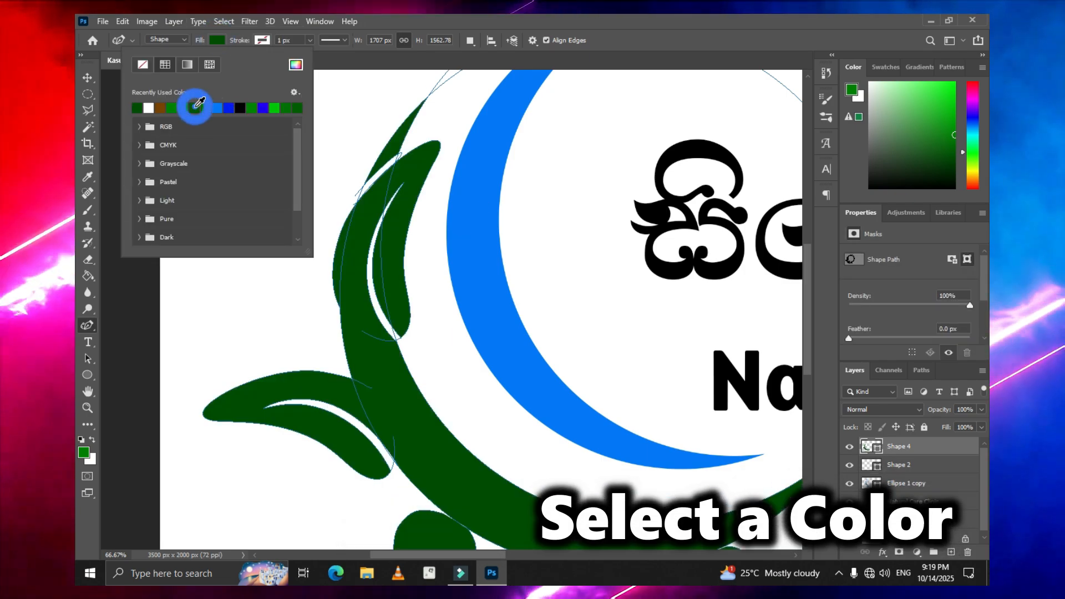
{"action": "left_click", "coordinate": [183, 107]}
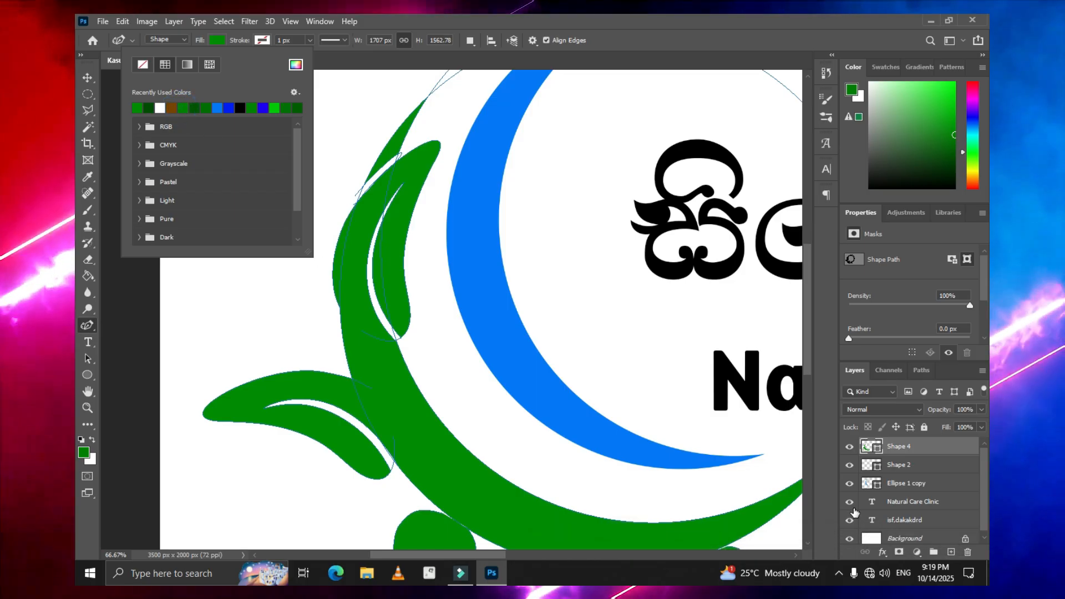
{"action": "left_click", "coordinate": [183, 108]}
Delete the leftover Shape 2 layer.
{"action": "left_click", "coordinate": [914, 469]}
{"action": "key", "text": "ctrl+minus"}
{"action": "key", "text": "ctrl+minus"}
{"action": "key", "text": "ctrl+minus"}
{"action": "key", "text": "Delete"}
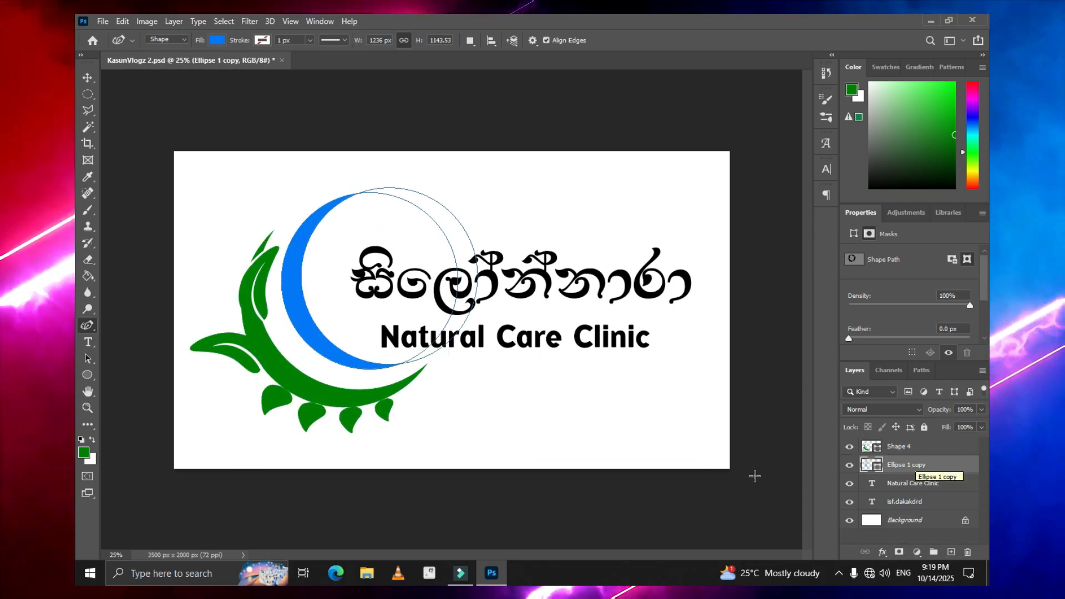
Draw a thin S-curved tendril about 304 × 496 px rising up-left from between the two leaves with the Curvature Pen tool.
{"action": "left_click", "coordinate": [909, 535]}
{"action": "key", "text": "ctrl+plus"}
{"action": "key", "text": "ctrl+plus"}
{"action": "scroll", "coordinate": [335, 437], "scroll_direction": "left", "scroll_amount": 5}
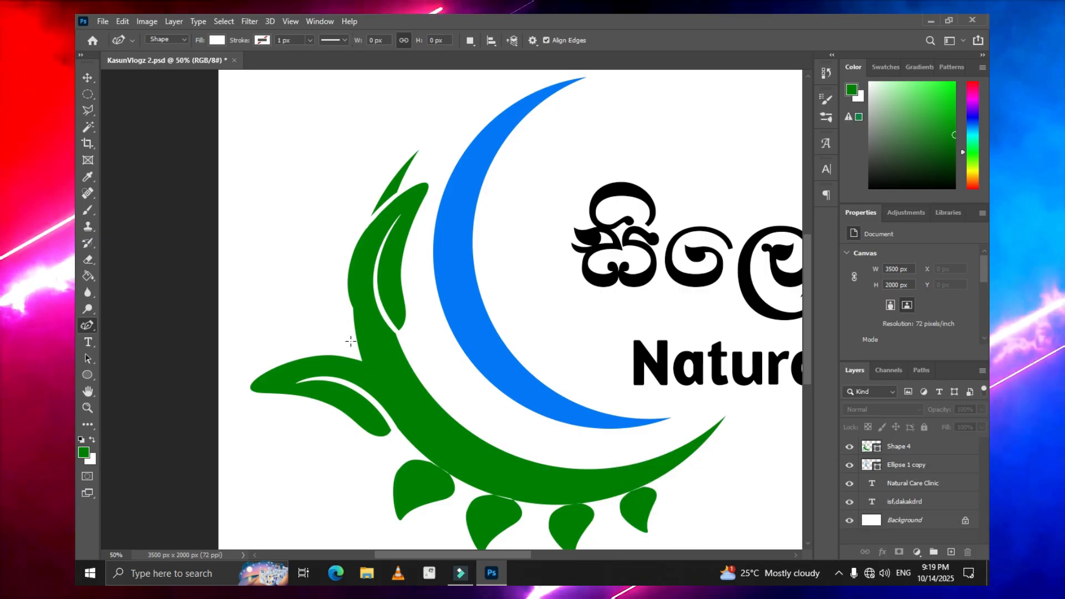
{"action": "left_click_drag", "start_coordinate": [348, 344], "coordinate": [316, 300]}
{"action": "left_click_drag", "start_coordinate": [262, 256], "coordinate": [269, 266]}
{"action": "left_click", "coordinate": [260, 186]}
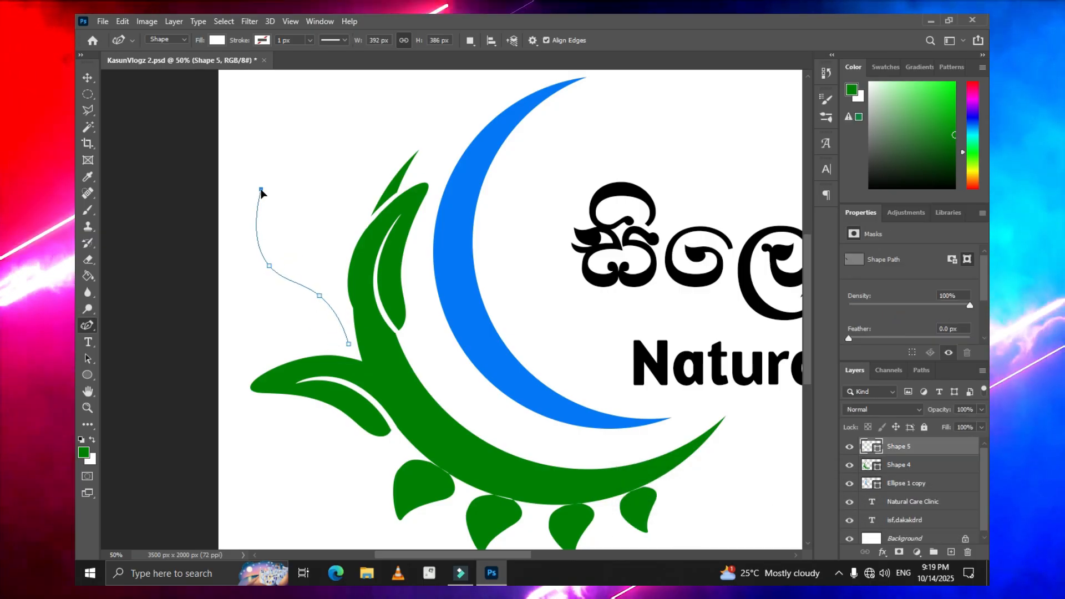
{"action": "left_click", "coordinate": [277, 259]}
{"action": "left_click", "coordinate": [322, 285]}
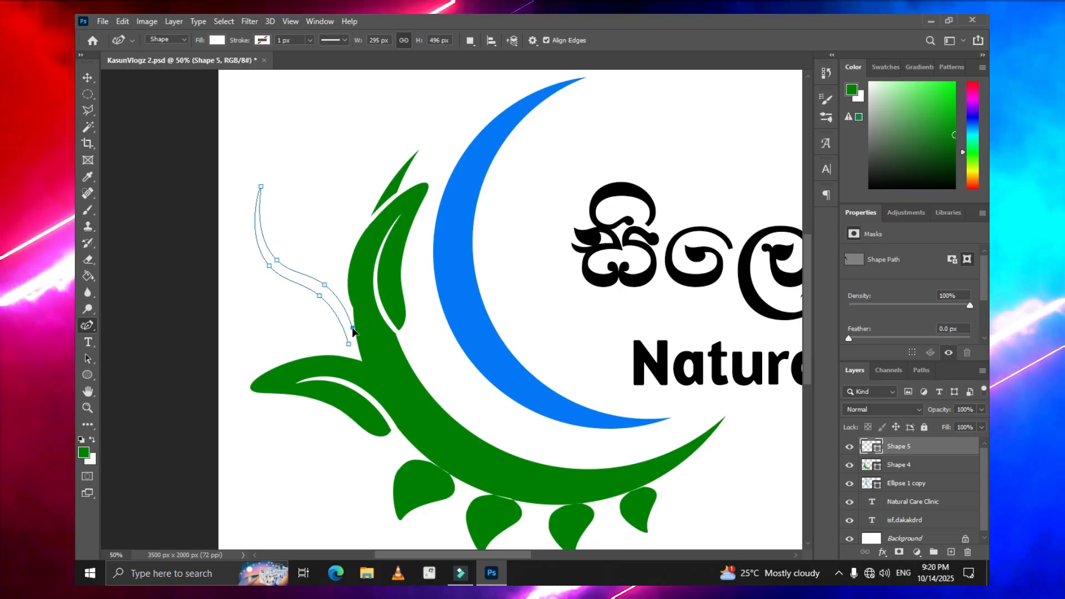
Set the tendril's fill to green and move its lower tip slightly down toward the crescent.
{"action": "left_click", "coordinate": [217, 40]}
{"action": "left_click", "coordinate": [204, 106]}
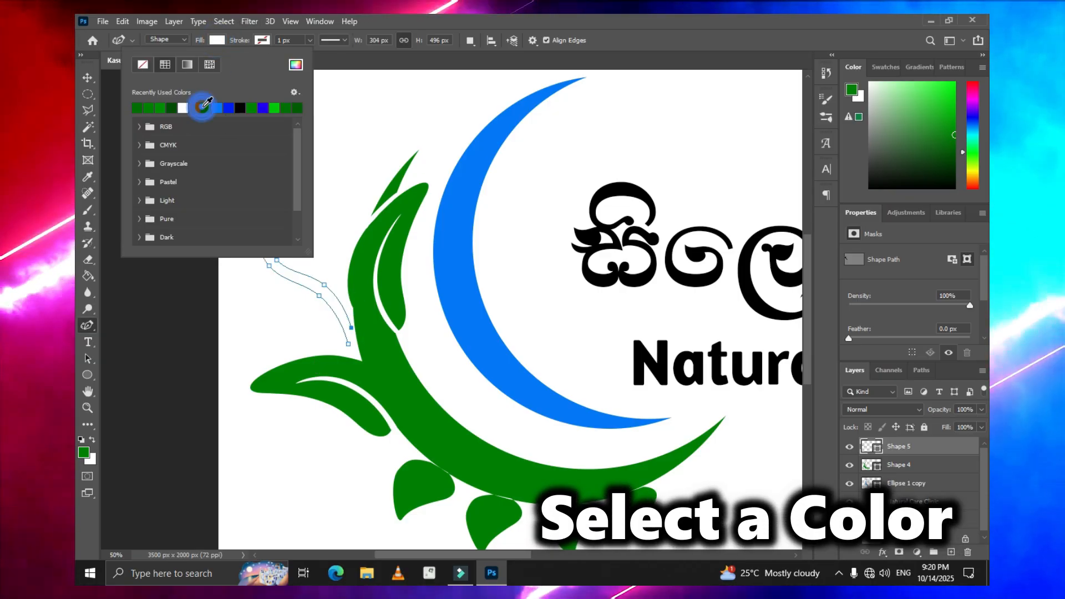
{"action": "left_click", "coordinate": [160, 105]}
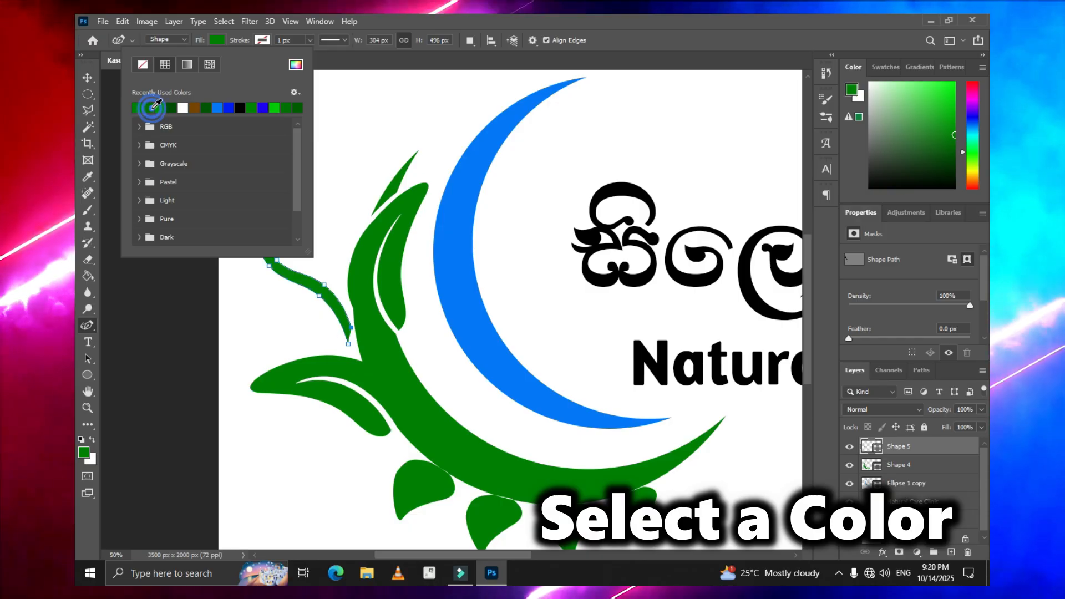
{"action": "left_click", "coordinate": [347, 342]}
{"action": "left_click_drag", "start_coordinate": [346, 343], "coordinate": [351, 348]}
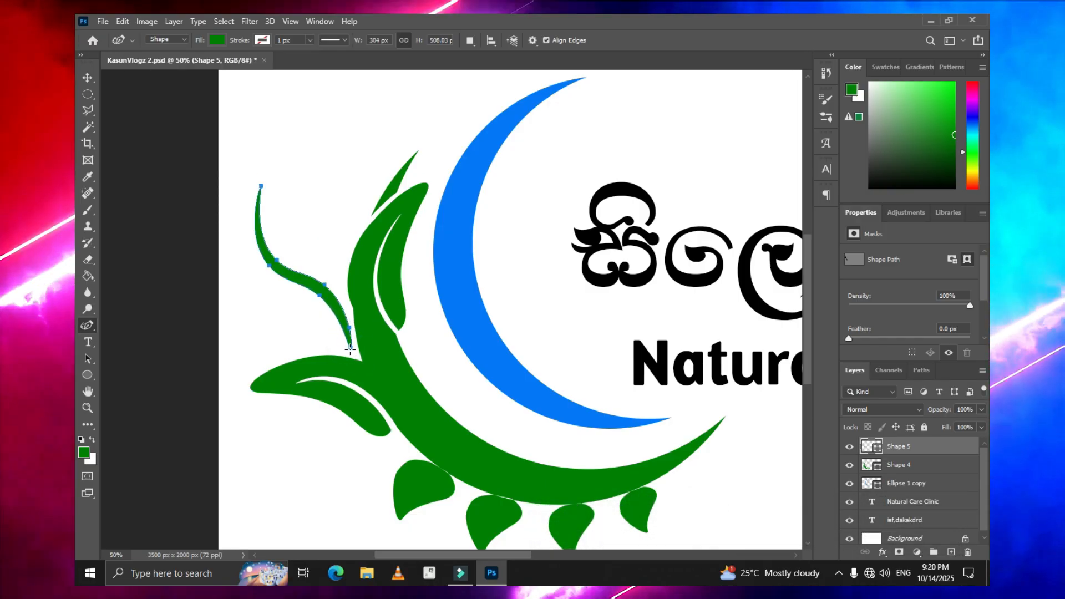
Combine the tendril with the green crescent-and-leaves shape using Subtract Shapes at Overlap, and clear the layer selection.
{"action": "left_click", "coordinate": [926, 464]}
{"action": "left_click", "coordinate": [940, 449]}
{"action": "left_click", "coordinate": [939, 450], "text": "ctrl"}
{"action": "left_click", "coordinate": [916, 466]}
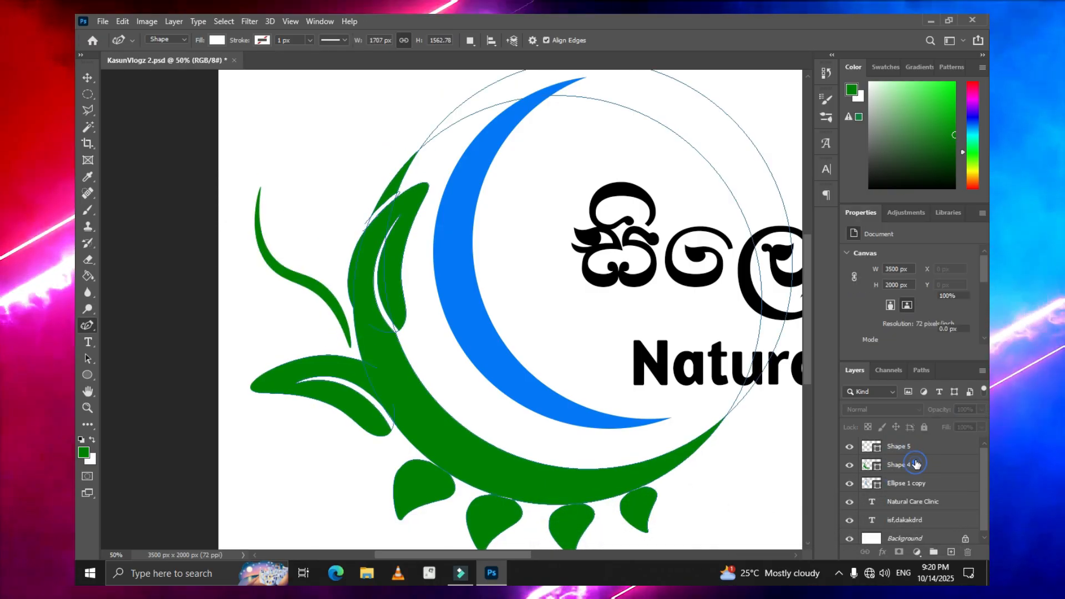
{"action": "left_click", "coordinate": [916, 449], "text": "ctrl"}
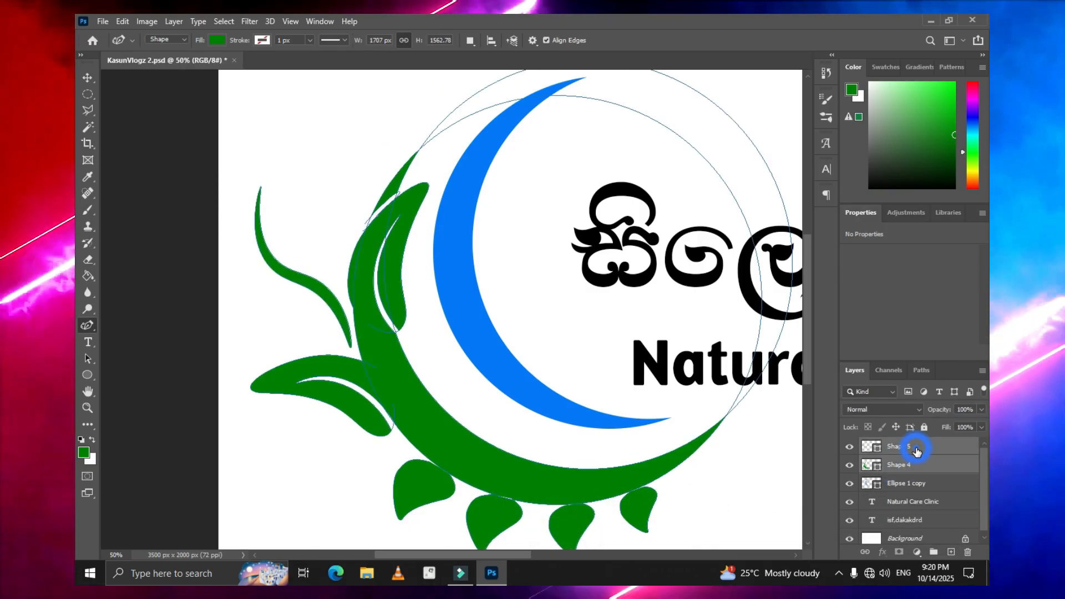
{"action": "left_click", "coordinate": [167, 22]}
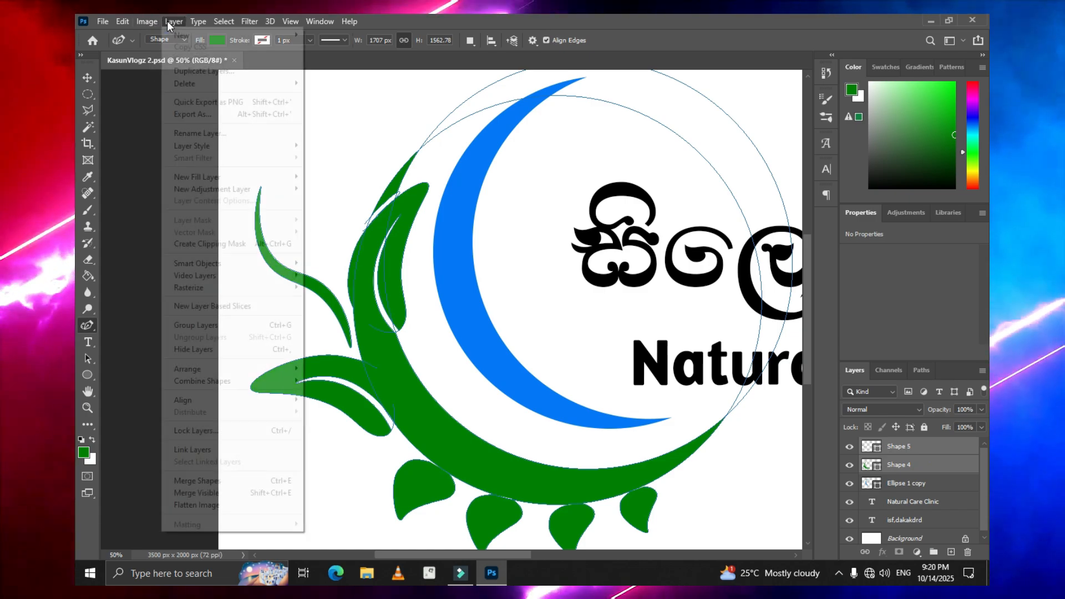
{"action": "left_click", "coordinate": [265, 381]}
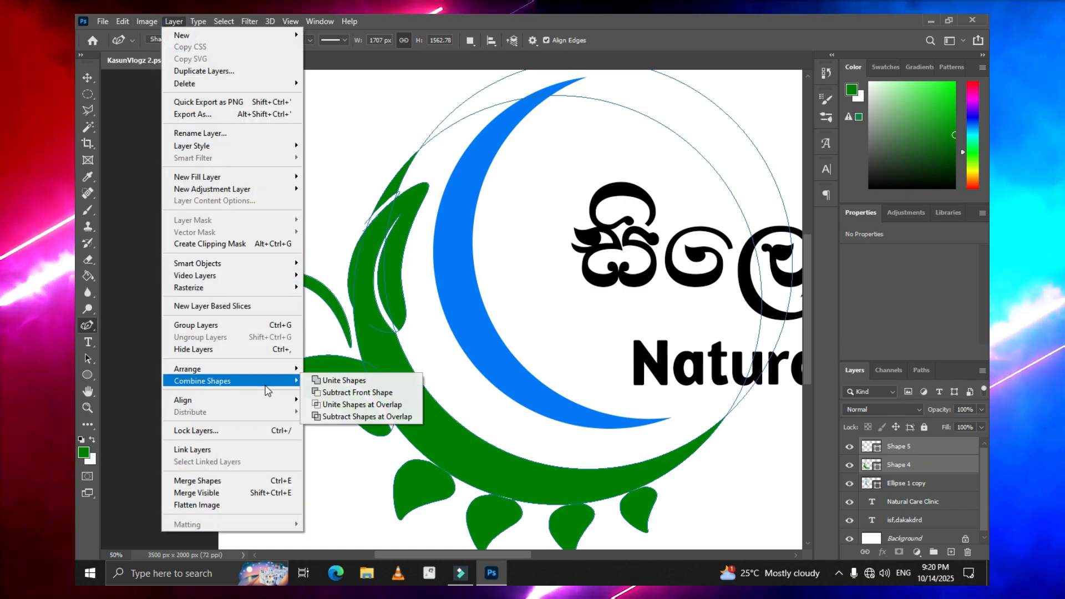
{"action": "left_click", "coordinate": [361, 416]}
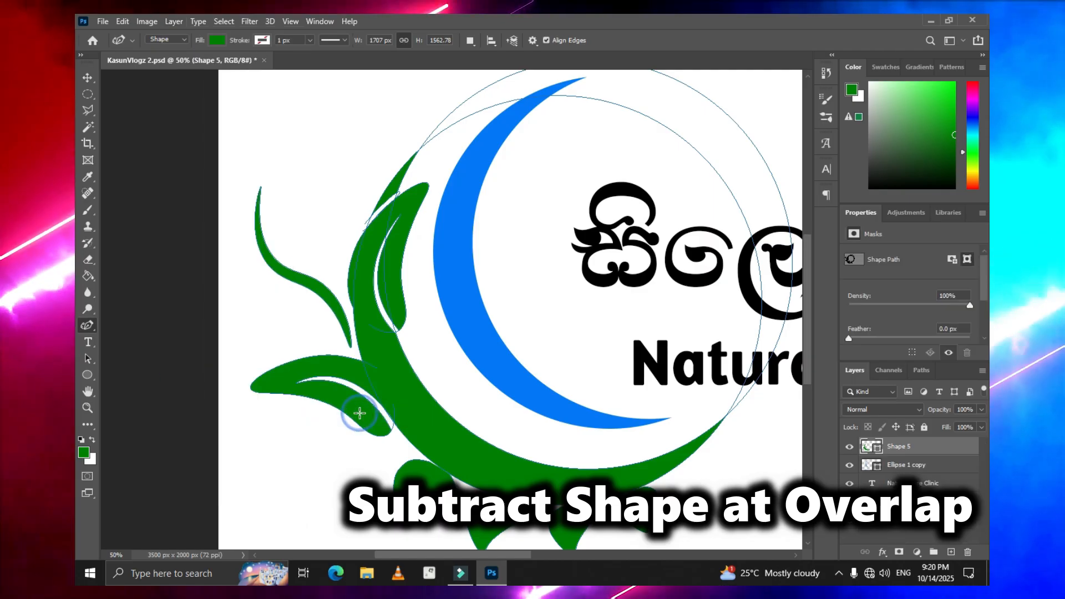
{"action": "key", "text": "ctrl+minus"}
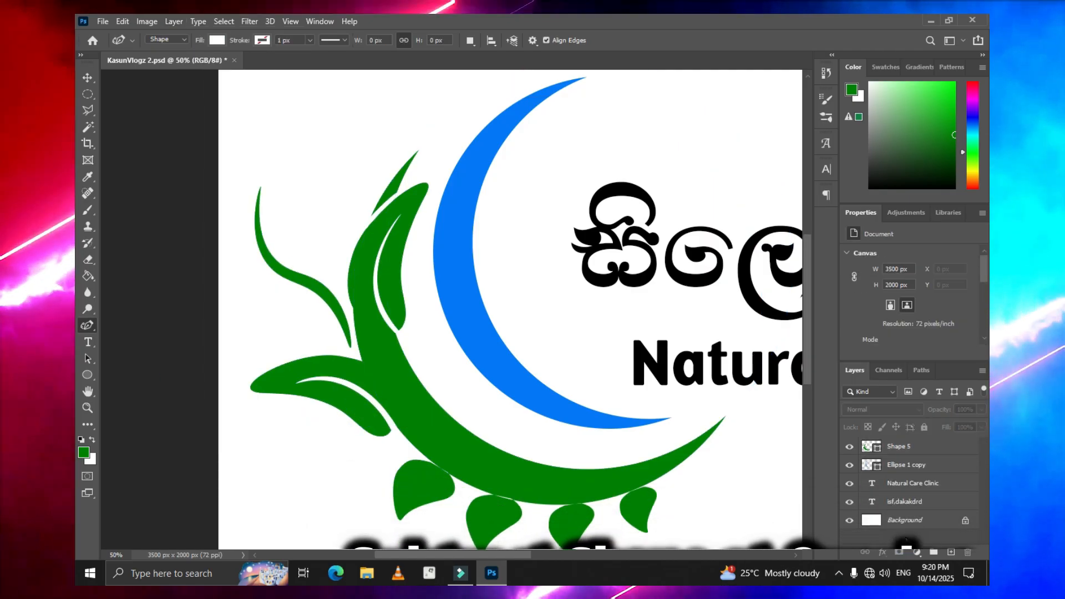
{"action": "left_click", "coordinate": [906, 537]}
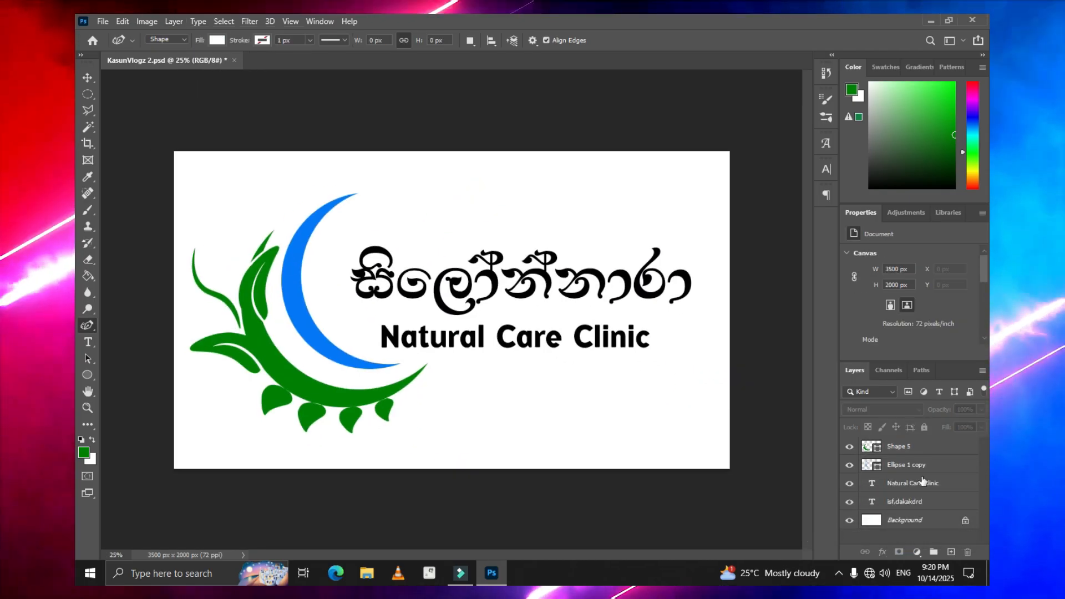
{"action": "left_click", "coordinate": [904, 446]}
{"action": "left_click", "coordinate": [87, 78]}
{"action": "left_click_drag", "start_coordinate": [264, 326], "coordinate": [356, 343]}
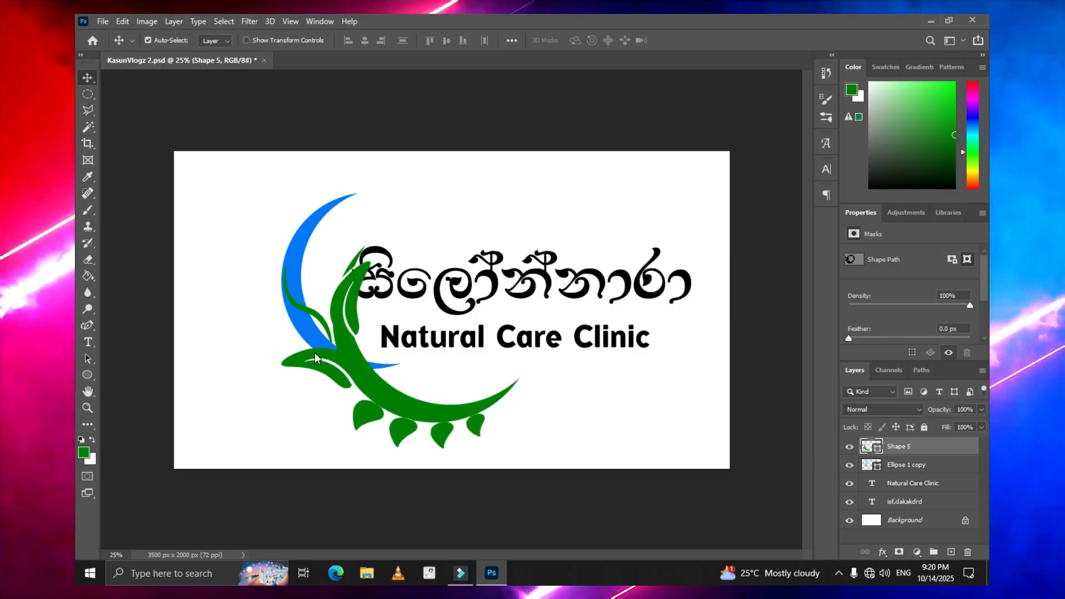
{"action": "key", "text": "ctrl+z"}
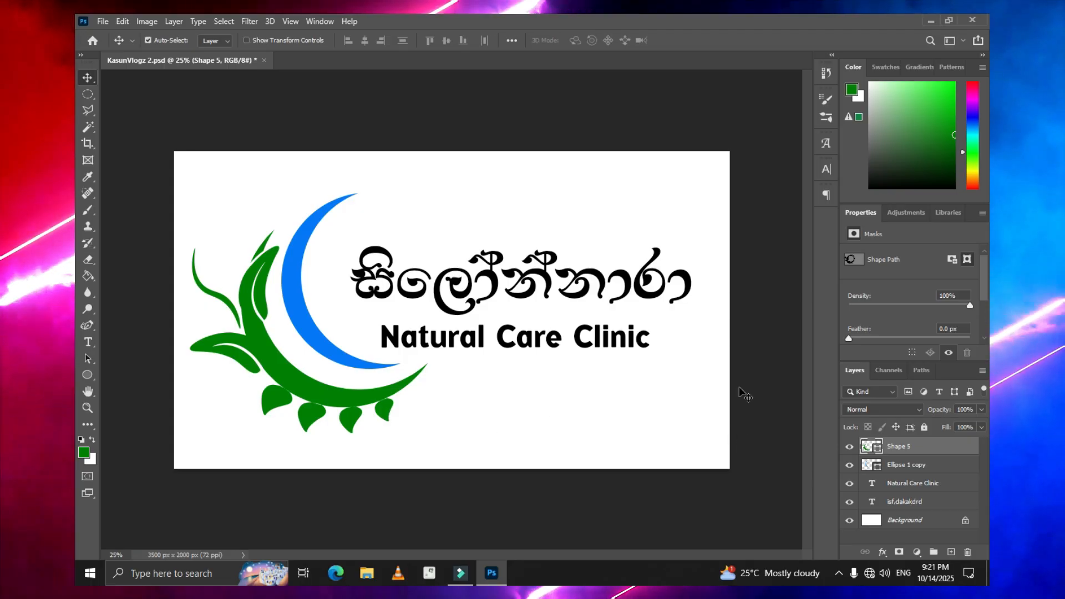
Nudge the green shape and the blue crescent slightly to the right, and rotate the blue crescent about 5.9° clockwise.
{"action": "key", "text": "shift+Right"}
{"action": "left_click", "coordinate": [898, 469]}
{"action": "key", "text": "shift+Right"}
{"action": "key", "text": "shift+Right"}
{"action": "key", "text": "shift+Right"}
{"action": "key", "text": "ctrl+t"}
{"action": "left_click_drag", "start_coordinate": [593, 152], "coordinate": [612, 170]}
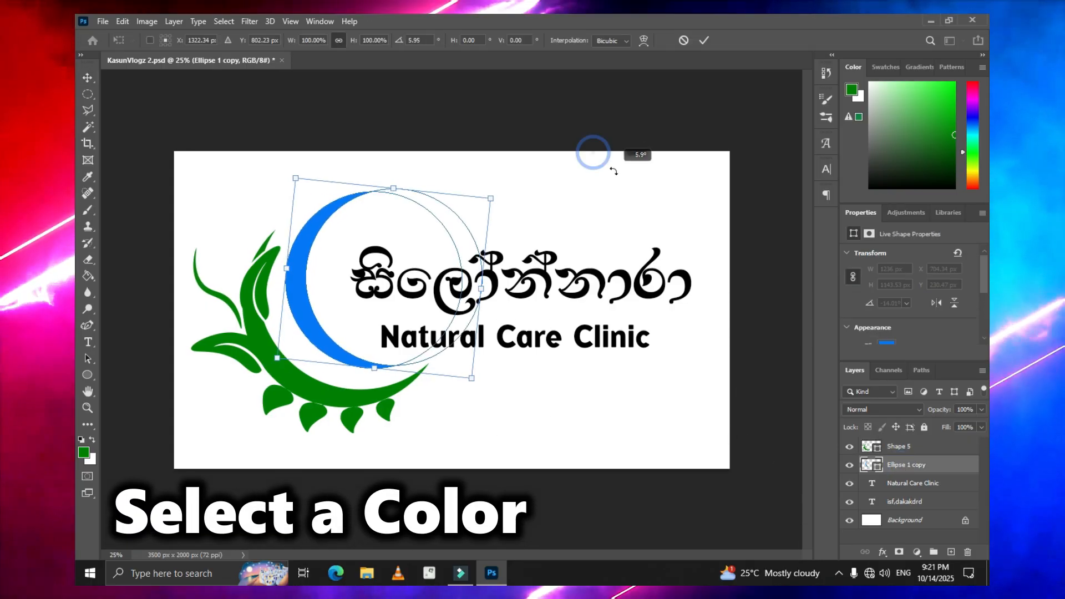
{"action": "key", "text": "Return"}
Recolor the Sinhala text blue by sampling the crescent, and change it to a darker blue.
{"action": "key", "text": "t"}
{"action": "left_click", "coordinate": [521, 282]}
{"action": "key", "text": "ctrl+a"}
{"action": "left_click", "coordinate": [583, 41]}
{"action": "left_click", "coordinate": [297, 282]}
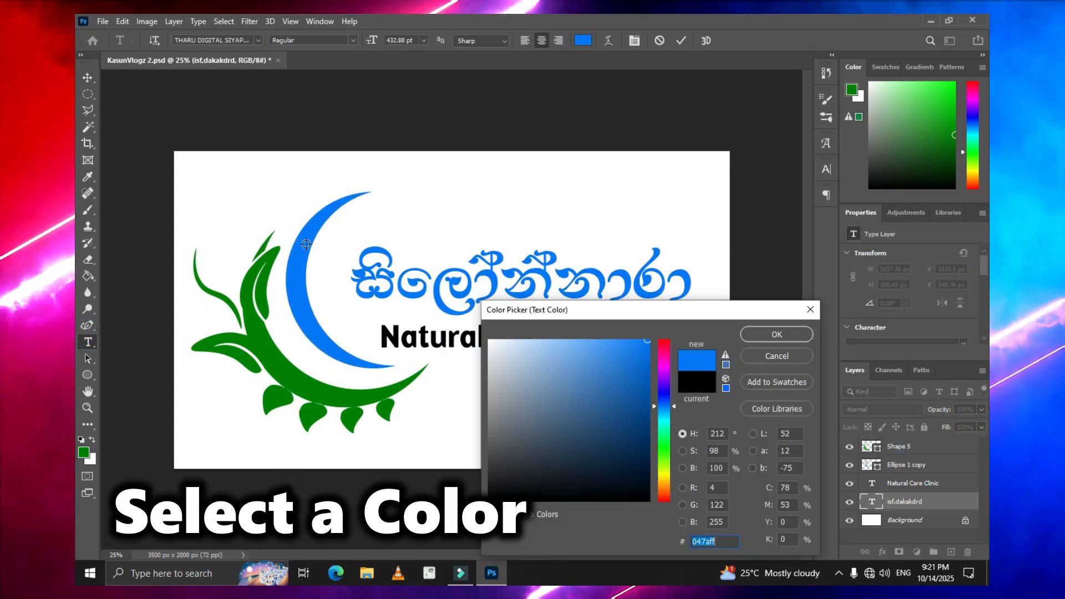
{"action": "left_click", "coordinate": [777, 335]}
{"action": "left_click", "coordinate": [582, 40]}
{"action": "left_click", "coordinate": [777, 335]}
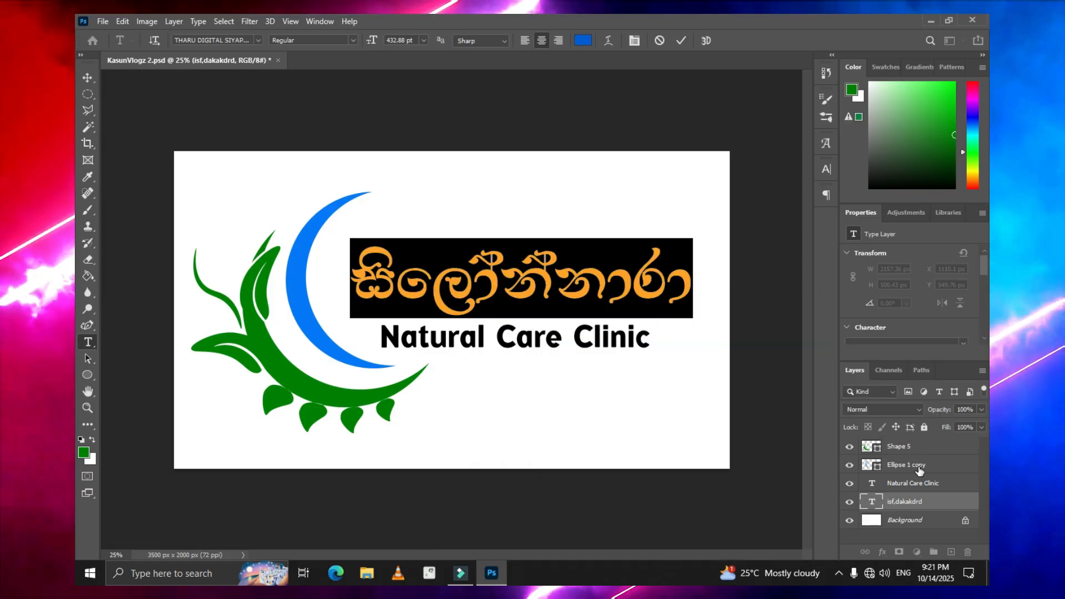
Set the Sinhala text's color to the green sampled from the leafy crescent.
{"action": "left_click", "coordinate": [916, 470]}
{"action": "left_click", "coordinate": [898, 483]}
{"action": "left_click", "coordinate": [904, 501]}
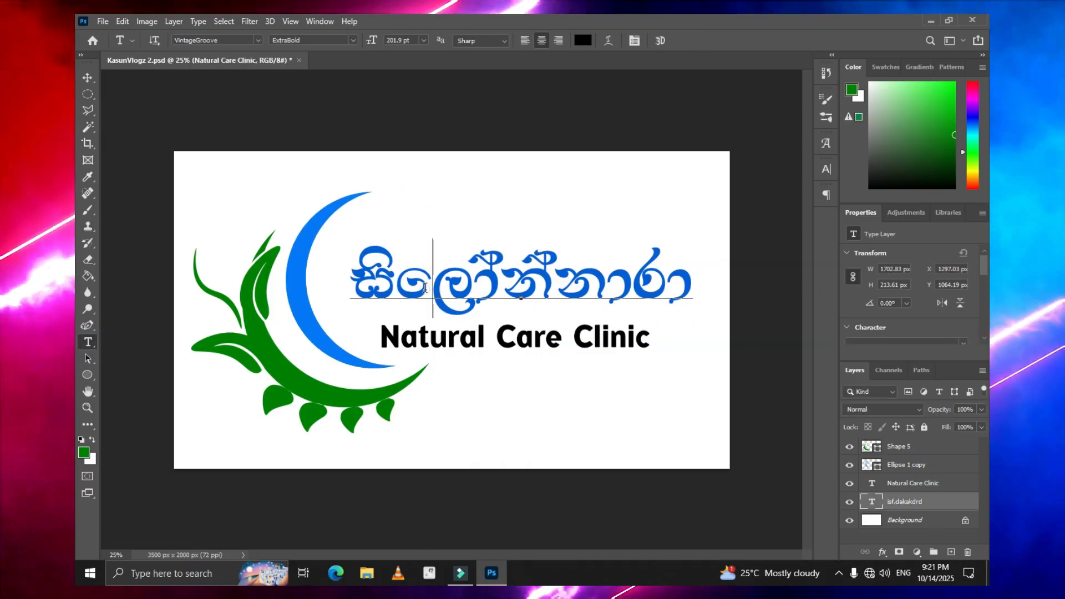
{"action": "left_click", "coordinate": [583, 40]}
{"action": "left_click", "coordinate": [336, 385]}
{"action": "left_click", "coordinate": [777, 335]}
Set the "Natural Care Clinic" text's color to the blue sampled from the crescent.
{"action": "left_click", "coordinate": [909, 483]}
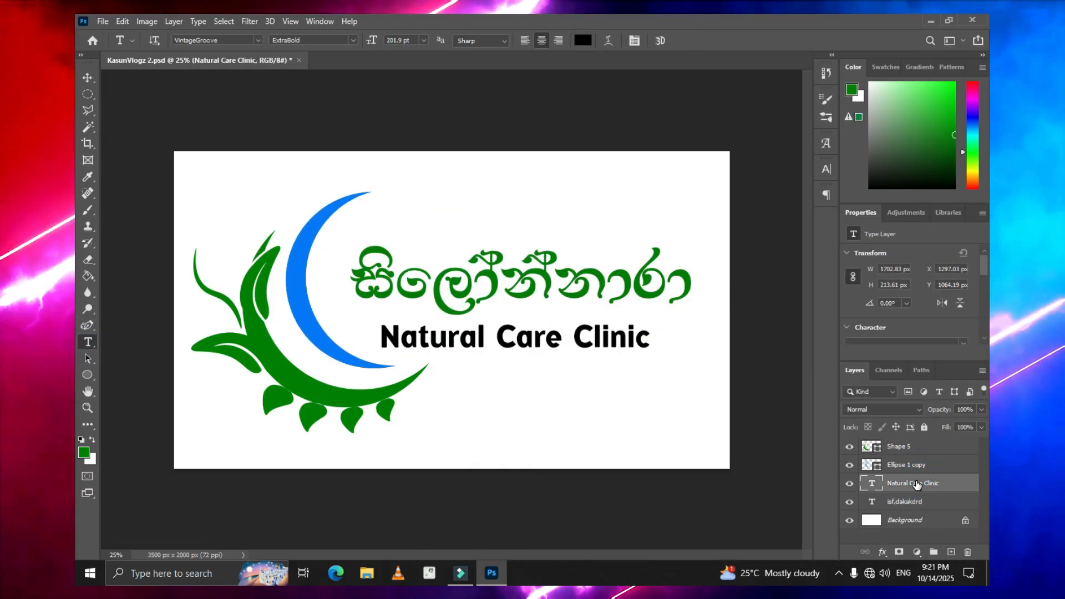
{"action": "double_click", "coordinate": [871, 483]}
{"action": "left_click", "coordinate": [582, 40]}
{"action": "left_click", "coordinate": [299, 289]}
{"action": "left_click", "coordinate": [777, 335]}
{"action": "left_click", "coordinate": [910, 521]}
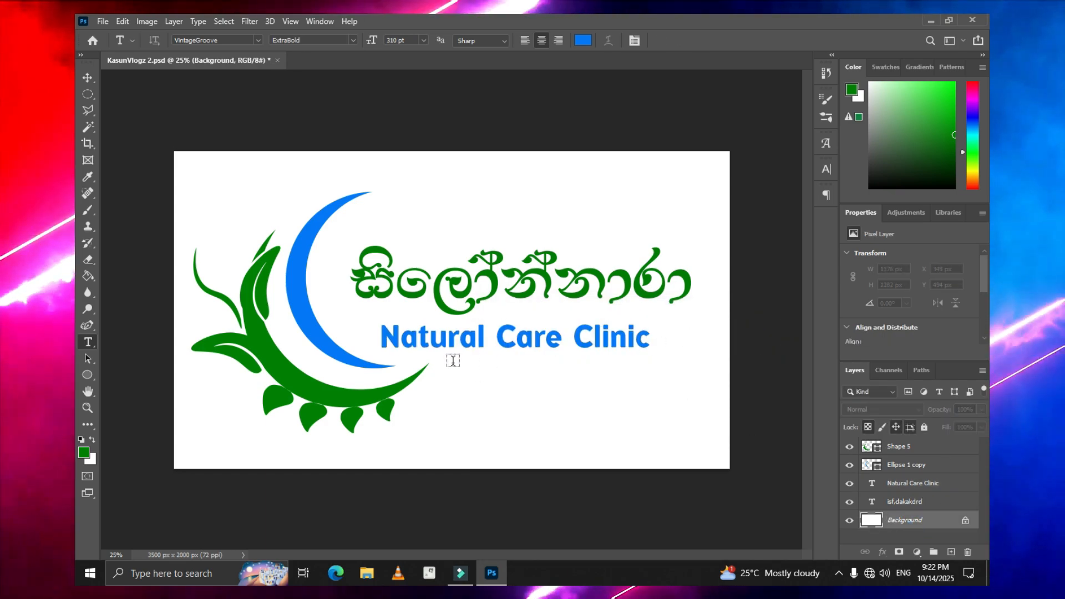
Add a Bevel & Emboss layer style to the green crescent-and-leaves shape and show its settings.
{"action": "left_click", "coordinate": [900, 447]}
{"action": "right_click", "coordinate": [900, 447]}
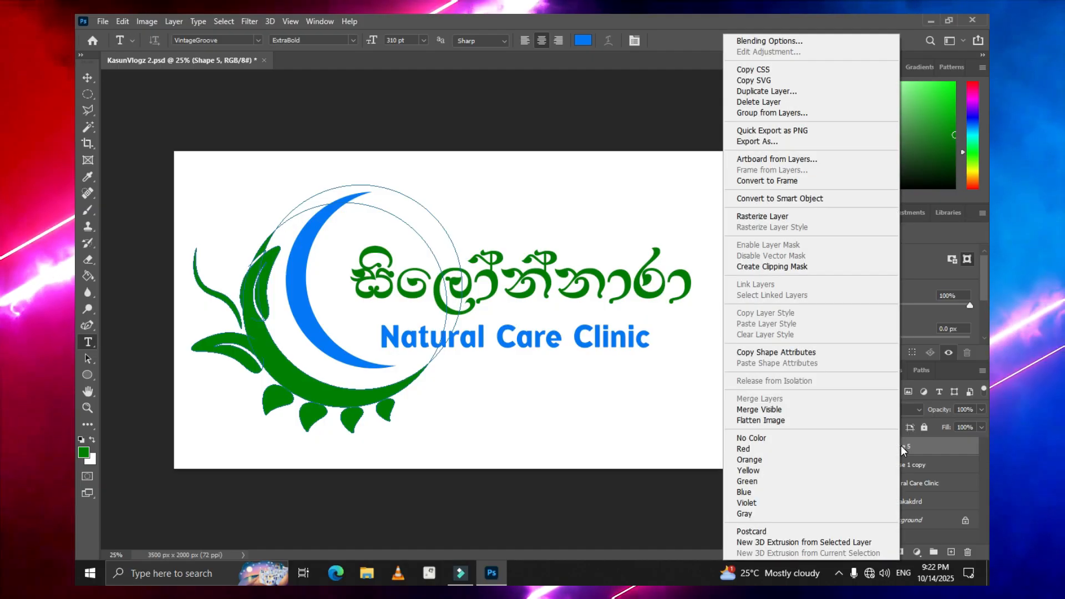
{"action": "left_click", "coordinate": [748, 41]}
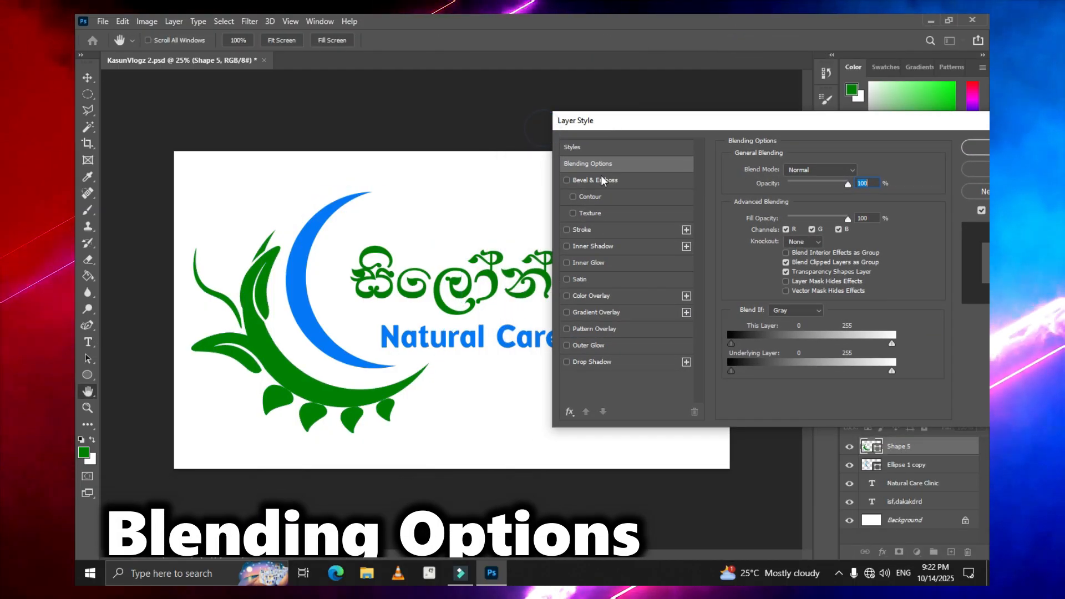
{"action": "left_click", "coordinate": [567, 181]}
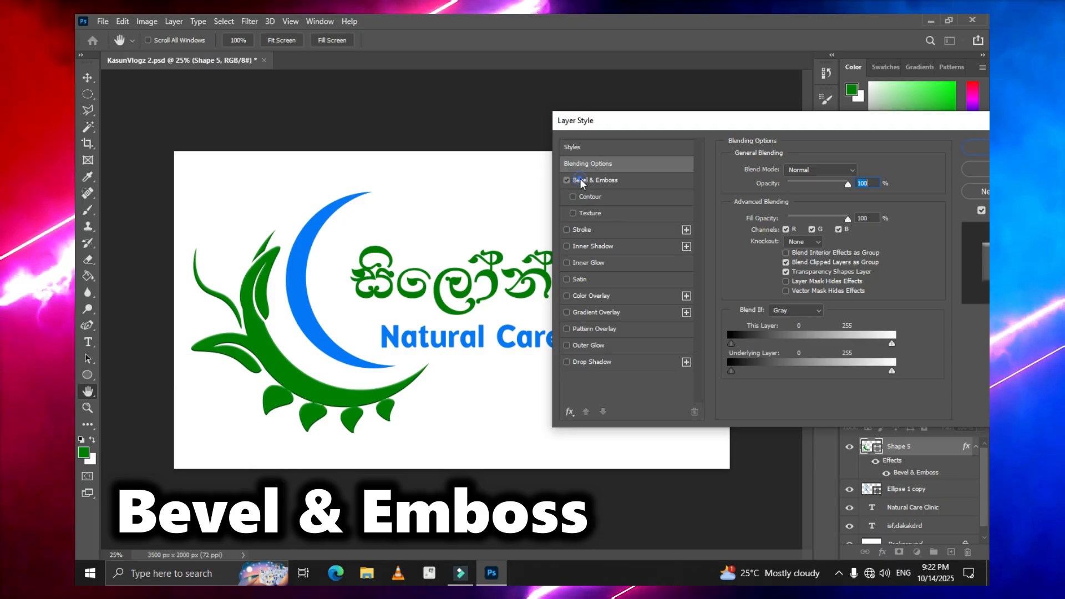
{"action": "left_click", "coordinate": [582, 181]}
Adjust the depth, size and light direction of the green shape's bevel, and apply the layer style.
{"action": "left_click_drag", "start_coordinate": [788, 198], "coordinate": [789, 200]}
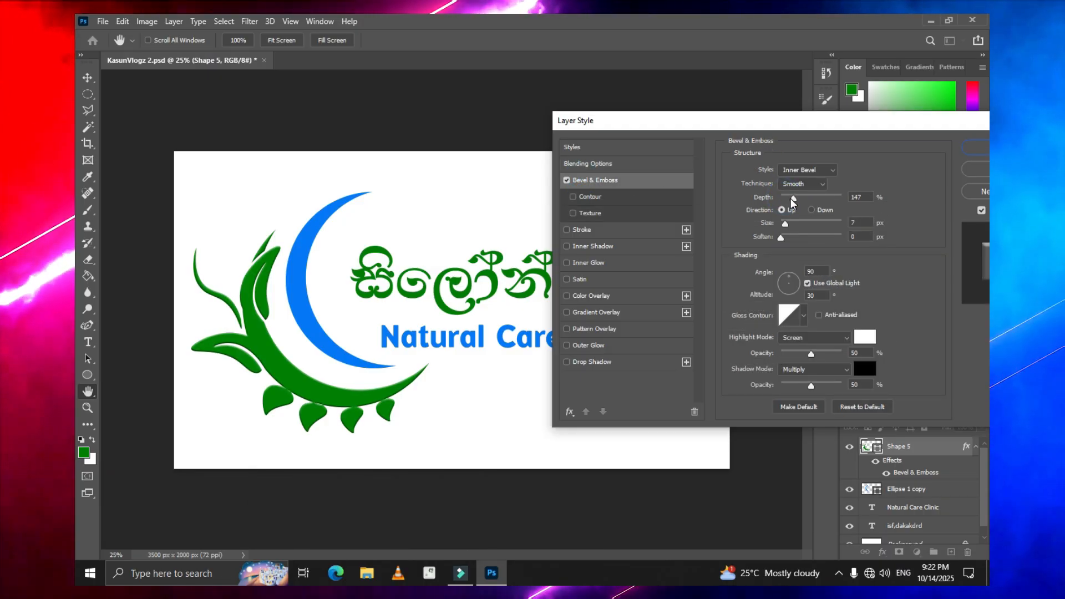
{"action": "left_click", "coordinate": [790, 283]}
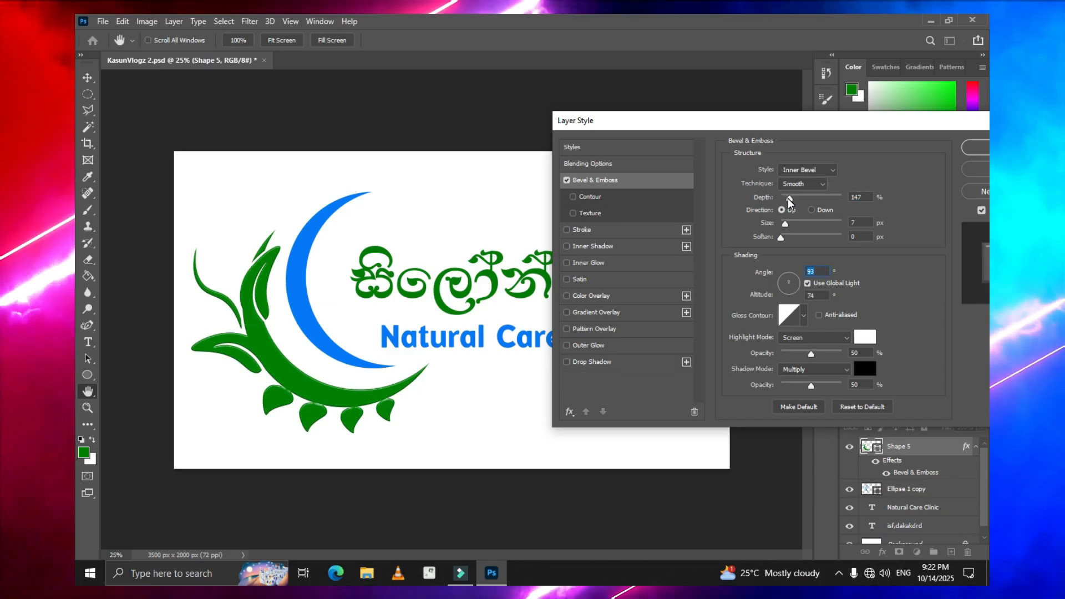
{"action": "left_click_drag", "start_coordinate": [789, 199], "coordinate": [783, 225]}
{"action": "mouse_move", "coordinate": [790, 199]}
{"action": "left_mouse_down"}
{"action": "mouse_move", "coordinate": [799, 200]}
{"action": "mouse_move", "coordinate": [788, 228]}
{"action": "mouse_move", "coordinate": [792, 202]}
{"action": "left_mouse_up"}
{"action": "mouse_move", "coordinate": [788, 283]}
{"action": "left_mouse_down"}
{"action": "mouse_move", "coordinate": [791, 306]}
{"action": "mouse_move", "coordinate": [781, 281]}
{"action": "left_mouse_up"}
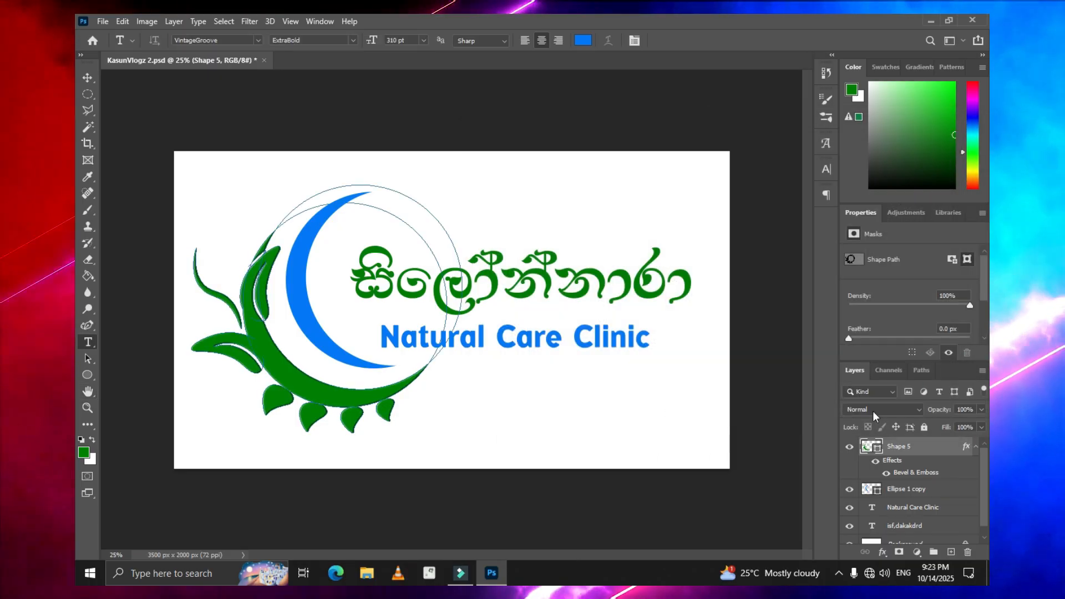
Add a Bevel & Emboss layer style to the blue crescent and apply it.
{"action": "right_click", "coordinate": [919, 489]}
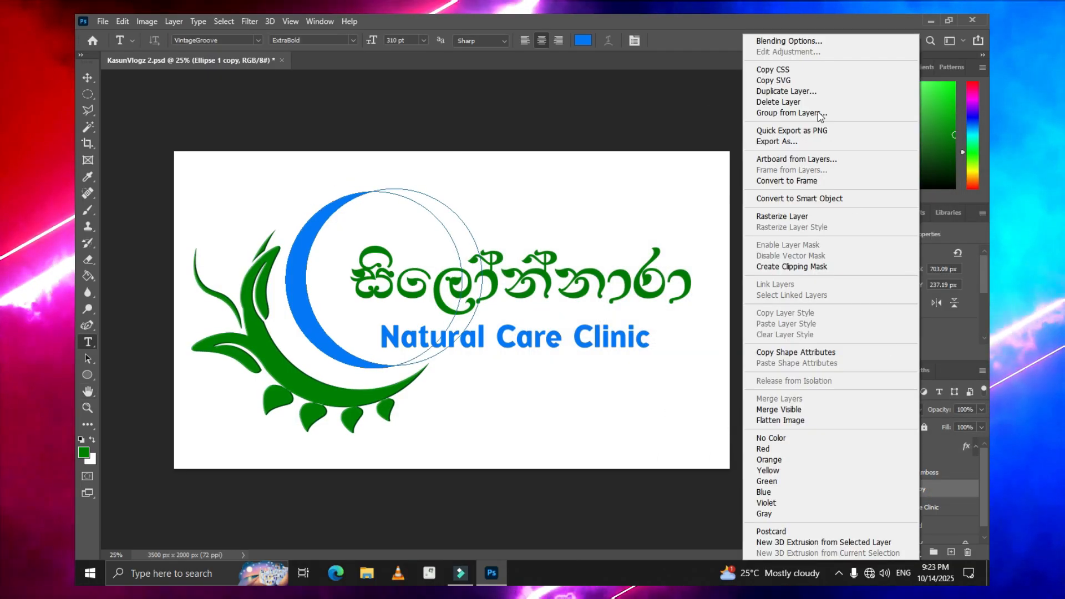
{"action": "left_click", "coordinate": [789, 41]}
{"action": "left_click", "coordinate": [506, 188]}
{"action": "left_click", "coordinate": [697, 298]}
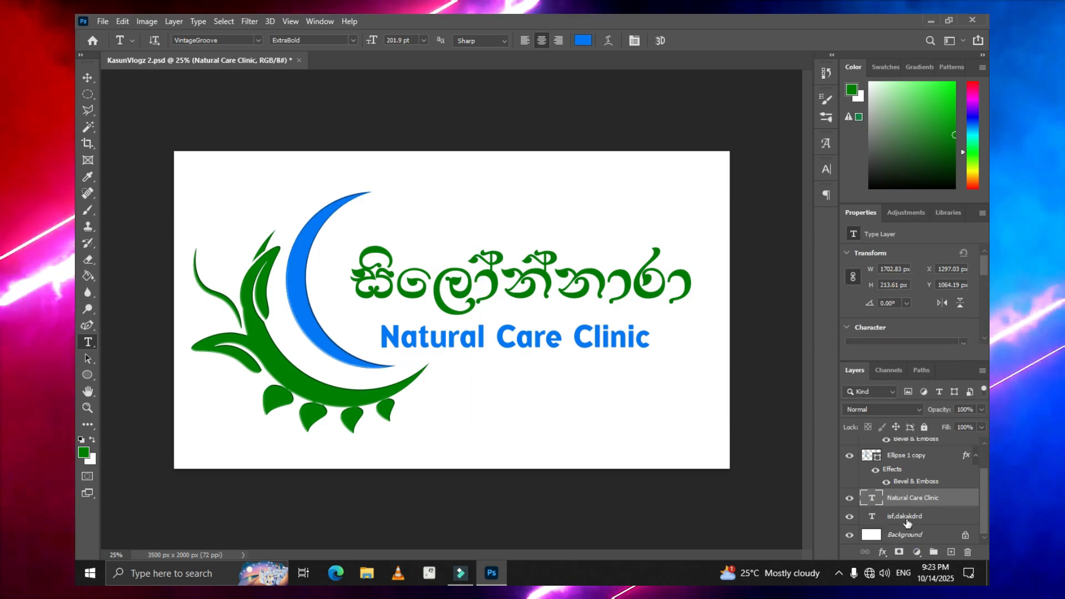
Add a Bevel & Emboss layer style to the "Natural Care Clinic" text with 272% depth and 4 px size, and apply it.
{"action": "right_click", "coordinate": [918, 501]}
{"action": "left_click", "coordinate": [767, 31]}
{"action": "left_click", "coordinate": [592, 187]}
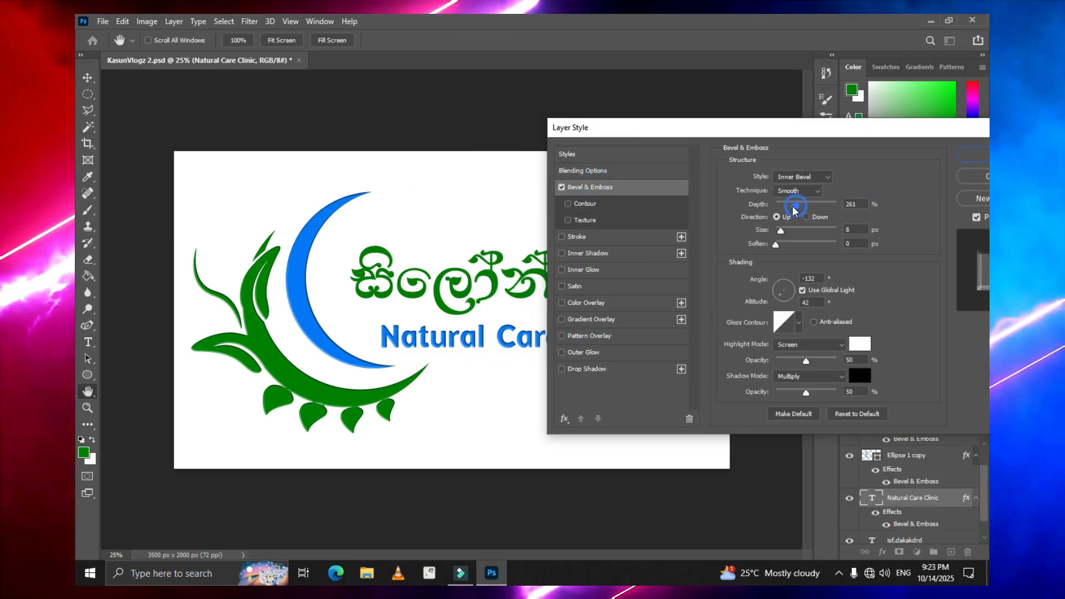
{"action": "left_click", "coordinate": [782, 232]}
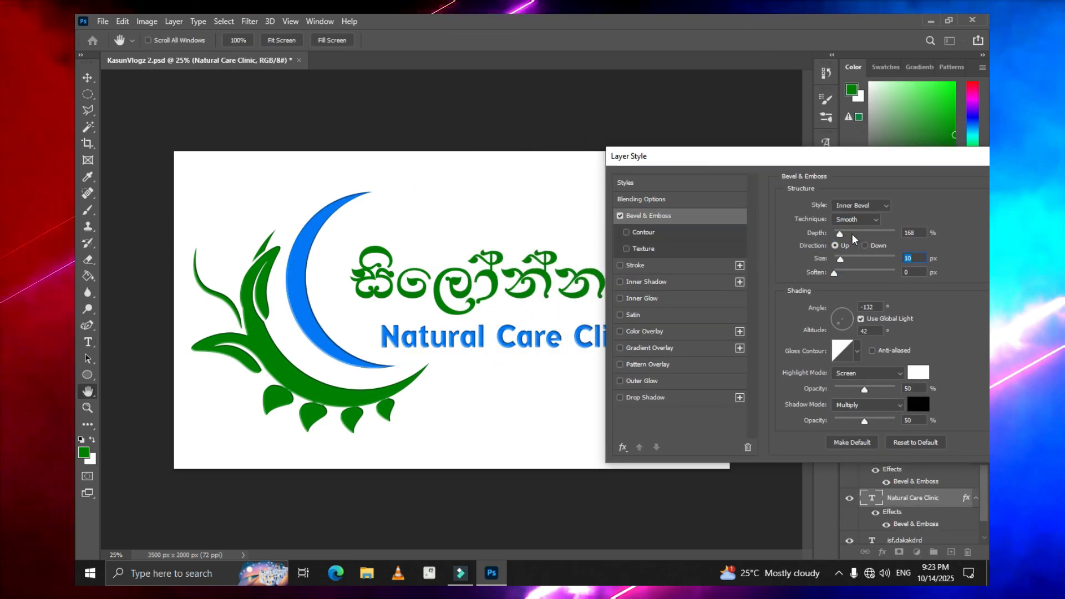
{"action": "left_click", "coordinate": [852, 234]}
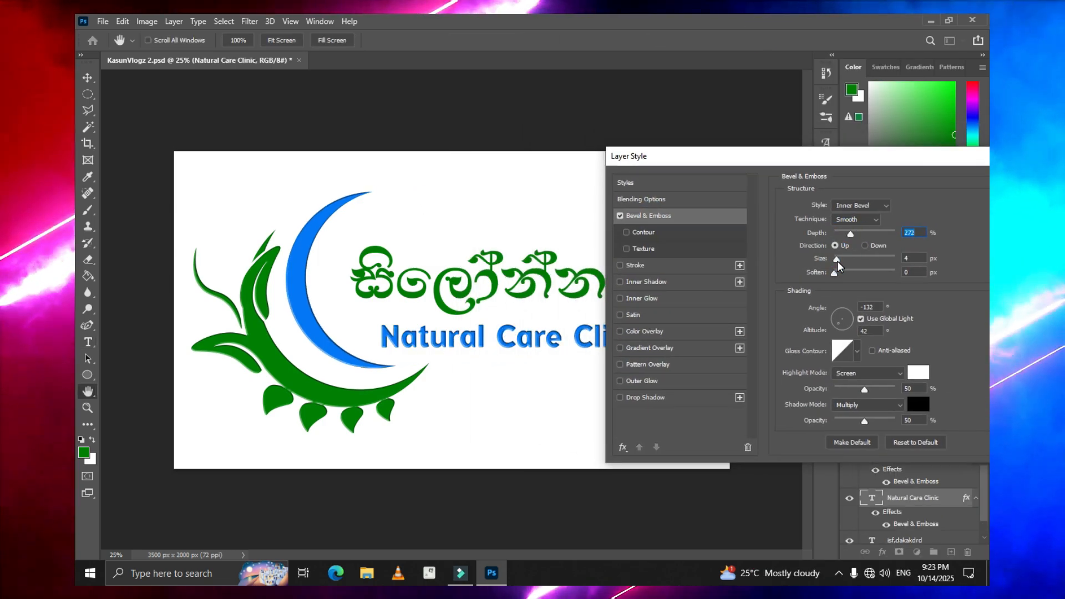
{"action": "left_click_drag", "start_coordinate": [843, 157], "coordinate": [802, 179]}
{"action": "left_click", "coordinate": [964, 207]}
Add a Bevel & Emboss layer style to the Sinhala text with about 147% depth and 3 px size, and apply it.
{"action": "scroll", "coordinate": [920, 513], "scroll_direction": "down", "scroll_amount": 2}
{"action": "right_click", "coordinate": [920, 515]}
{"action": "left_click", "coordinate": [768, 29]}
{"action": "left_click", "coordinate": [546, 240]}
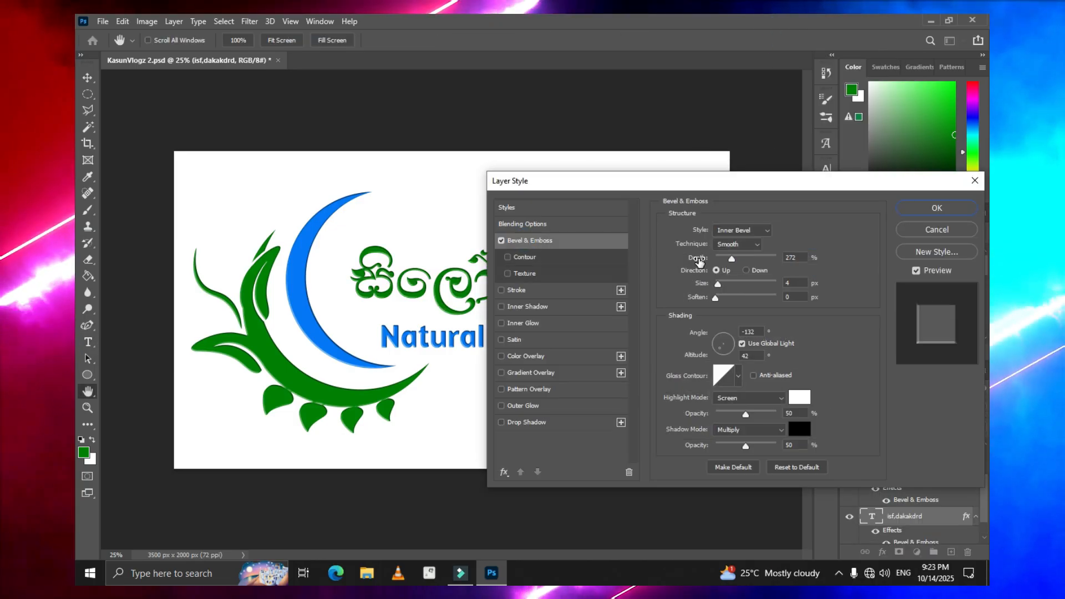
{"action": "left_click_drag", "start_coordinate": [720, 258], "coordinate": [729, 258]}
{"action": "left_click", "coordinate": [719, 285]}
{"action": "left_click", "coordinate": [937, 207]}
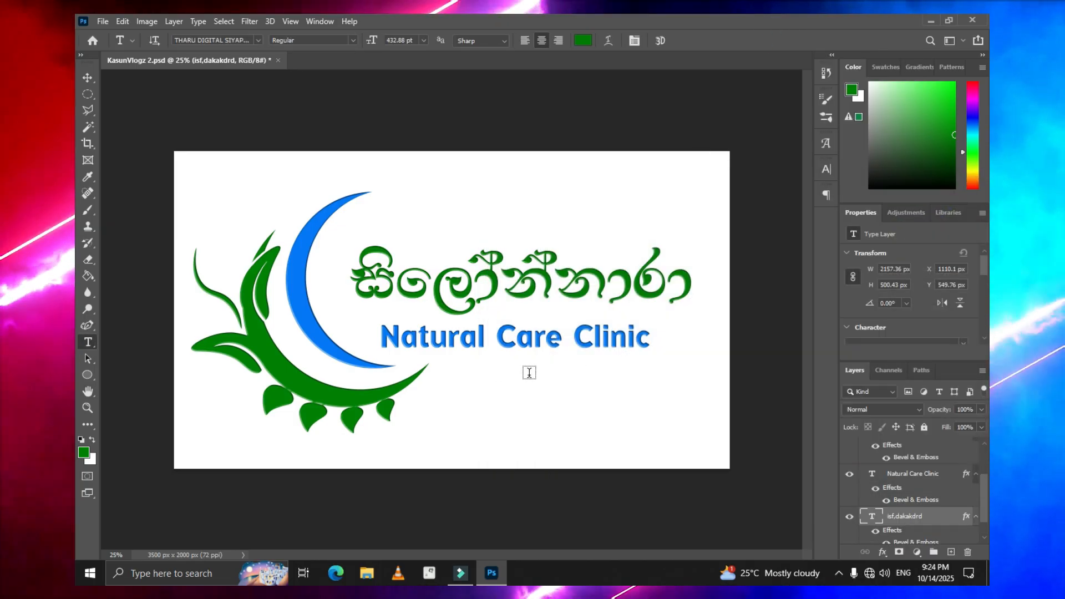
Draw a thin horizontal rectangle about 2056 by 56 px across the "Natural Care Clinic" text, extending past both ends.
{"action": "left_click", "coordinate": [87, 375]}
{"action": "left_click", "coordinate": [113, 373]}
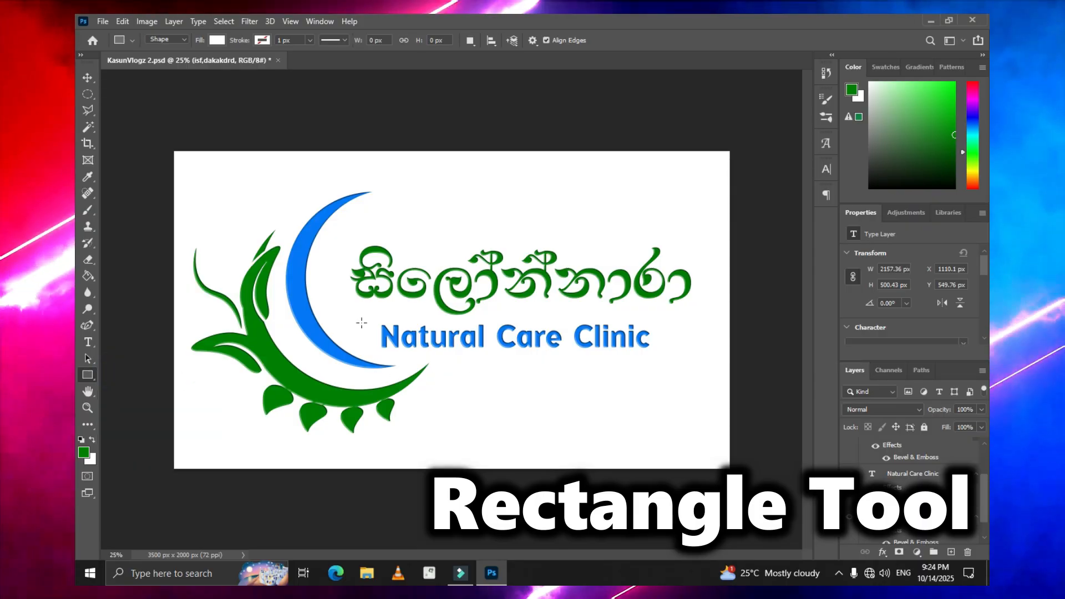
{"action": "left_click_drag", "start_coordinate": [352, 333], "coordinate": [684, 345]}
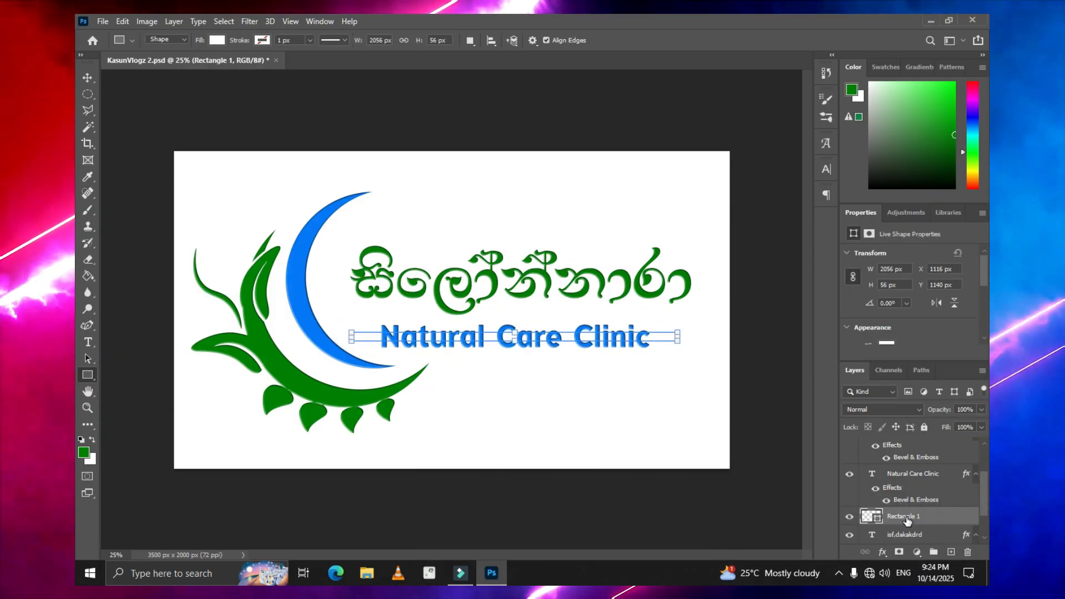
Fill the thin rectangle with the recently used blue and nudge it down to Y 1148 px.
{"action": "left_click", "coordinate": [217, 40]}
{"action": "left_click", "coordinate": [196, 105]}
{"action": "left_click", "coordinate": [148, 108]}
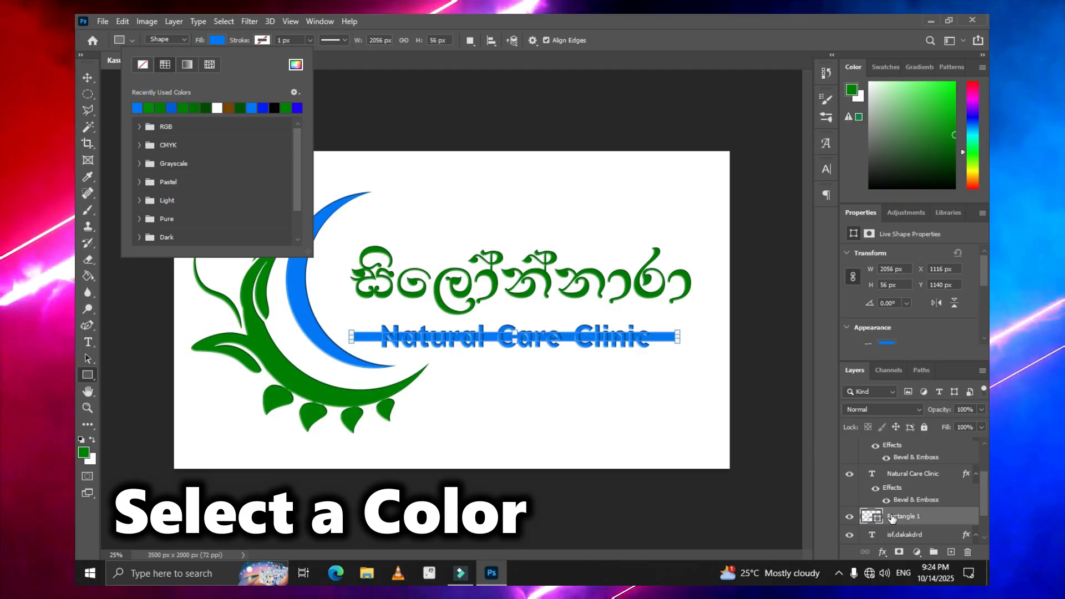
{"action": "key", "text": "v"}
{"action": "key", "text": "Up"}
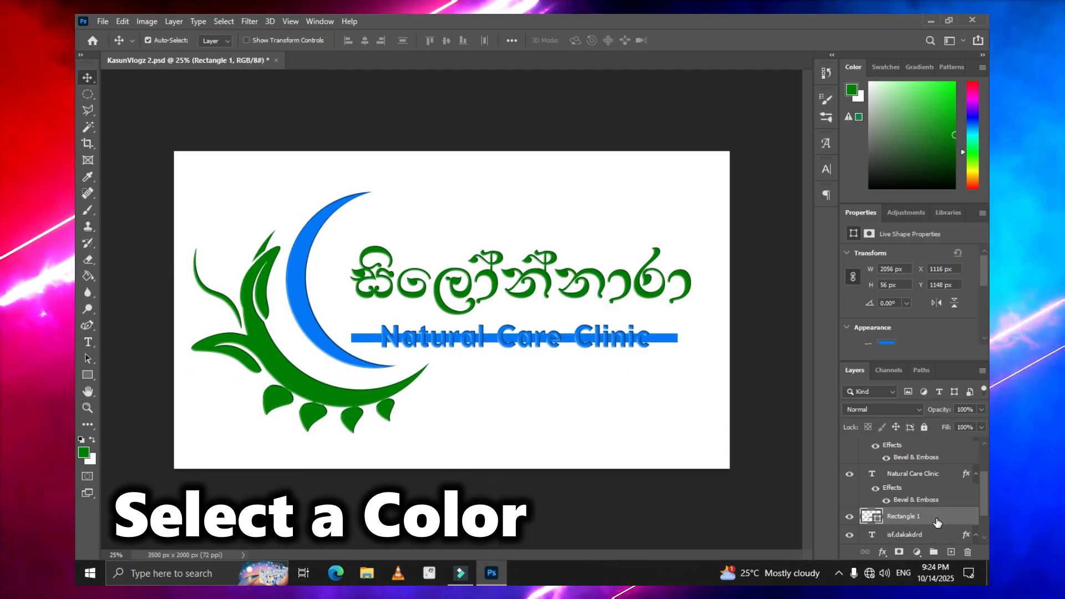
Rasterize the blue bar and delete its middle within a rectangular selection of about 1764 by 232 px around "Natural Care Clinic".
{"action": "right_click", "coordinate": [937, 523]}
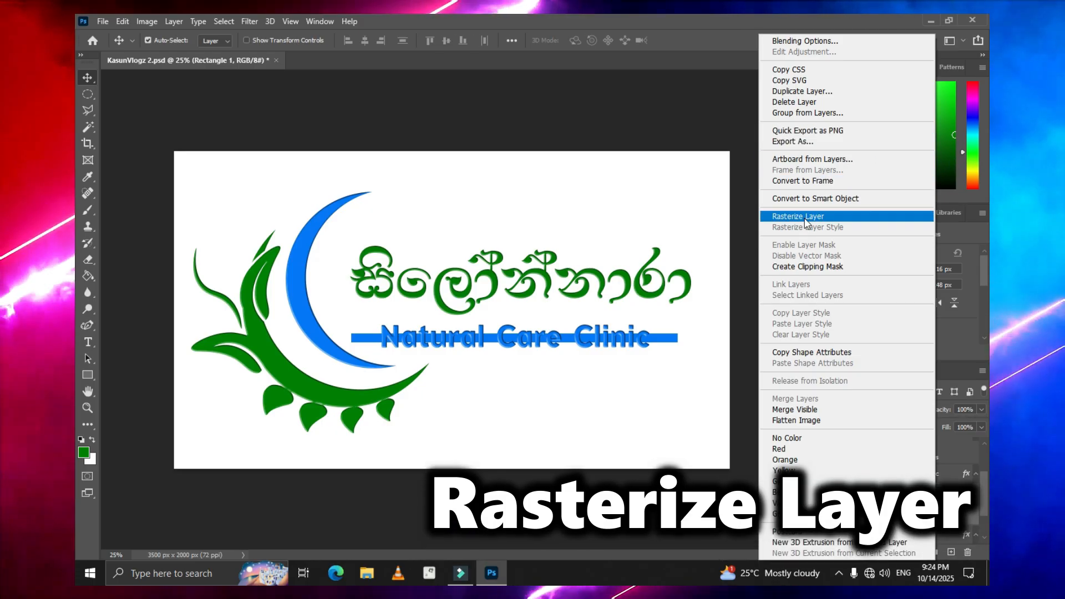
{"action": "left_click", "coordinate": [806, 218]}
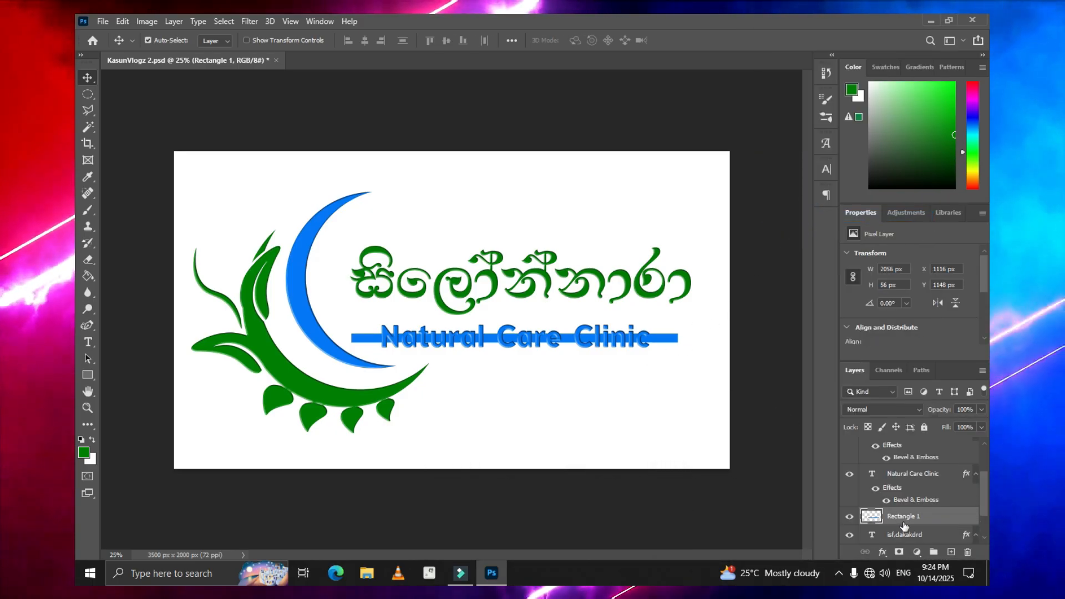
{"action": "left_click", "coordinate": [87, 94]}
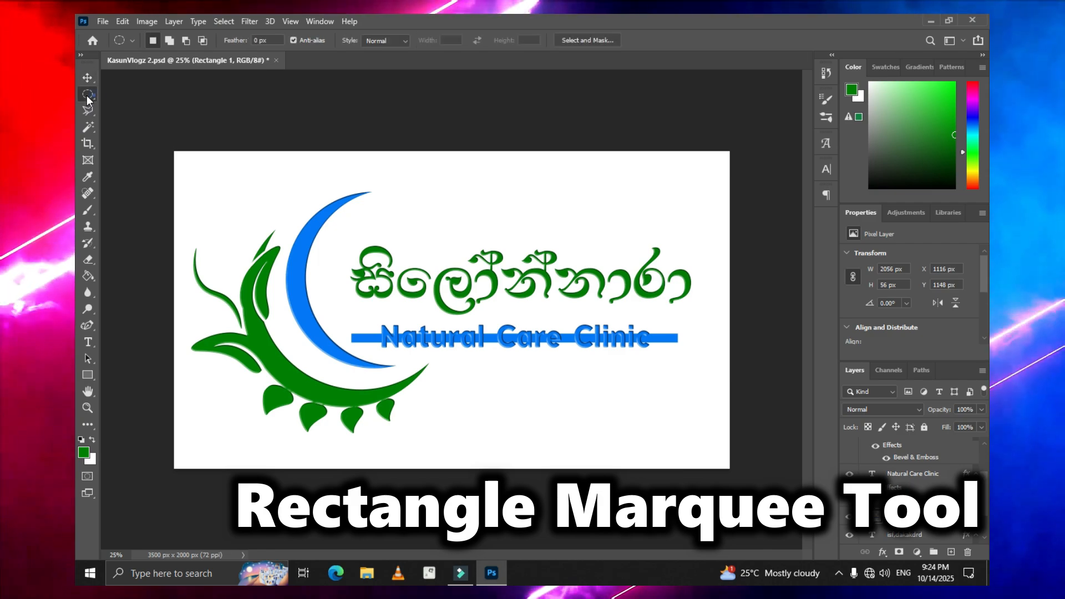
{"action": "right_click", "coordinate": [88, 94]}
{"action": "left_click", "coordinate": [117, 93]}
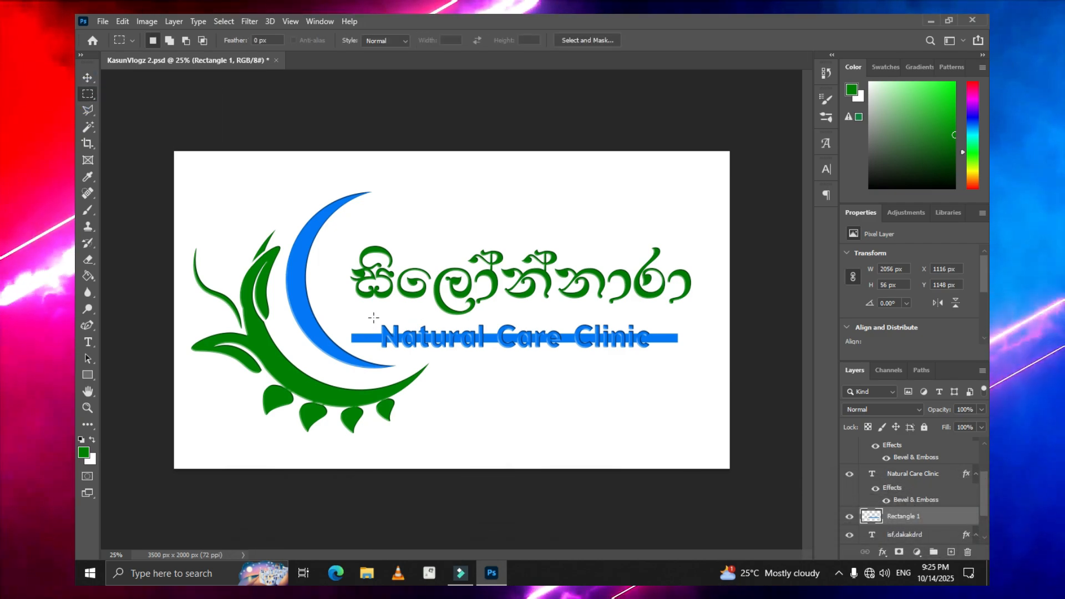
{"action": "left_click_drag", "start_coordinate": [373, 320], "coordinate": [550, 357]}
{"action": "left_click_drag", "start_coordinate": [648, 353], "coordinate": [654, 358]}
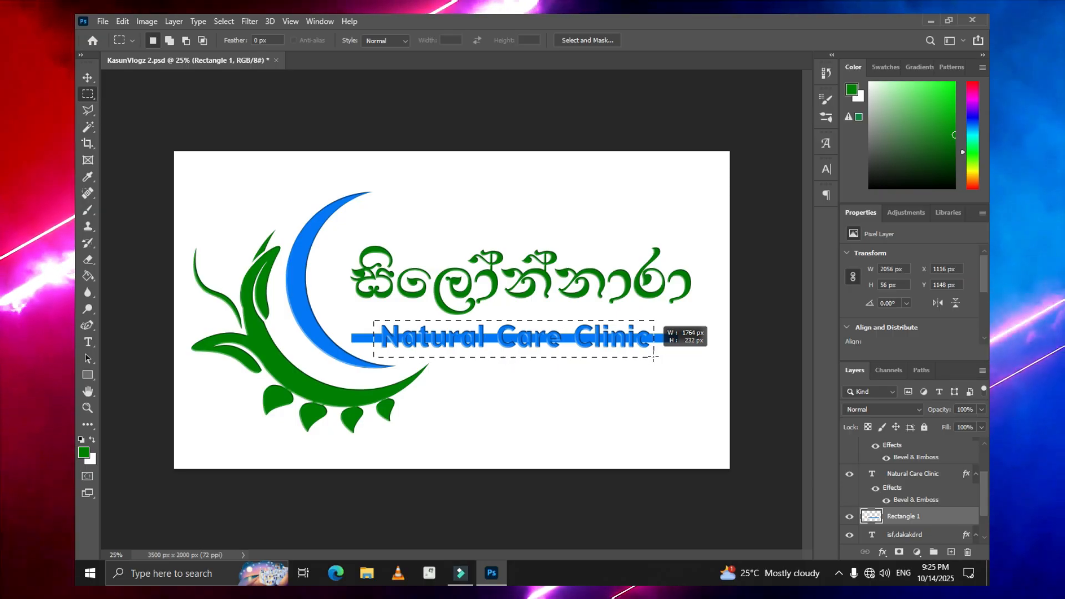
{"action": "key", "text": "Delete"}
{"action": "left_click", "coordinate": [700, 397]}
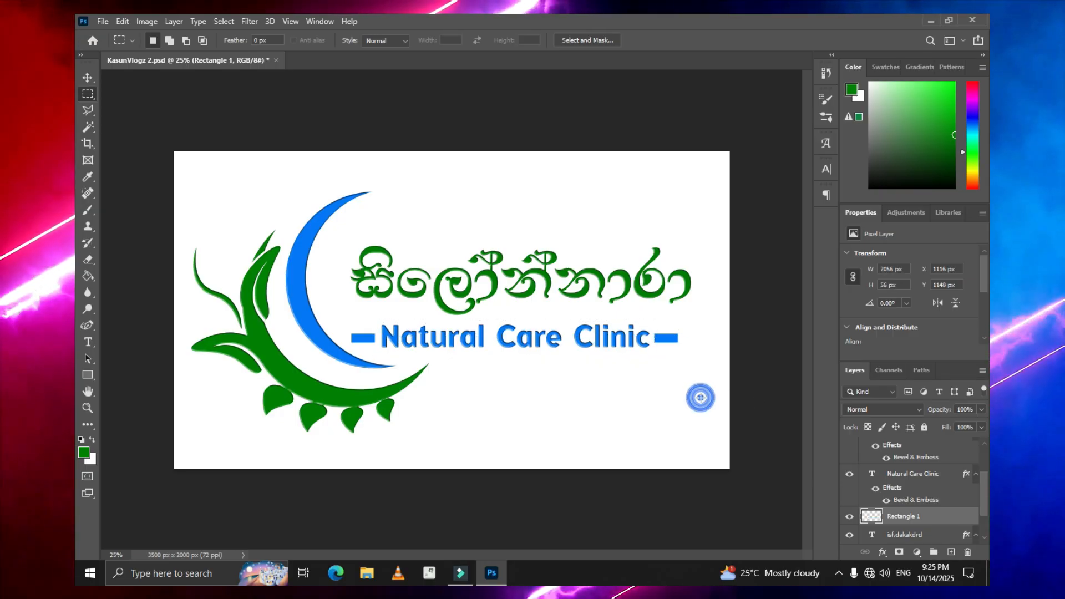
Add a Bevel & Emboss layer style to the two blue dashes with 136% depth and 3 px size, and apply it.
{"action": "right_click", "coordinate": [887, 514]}
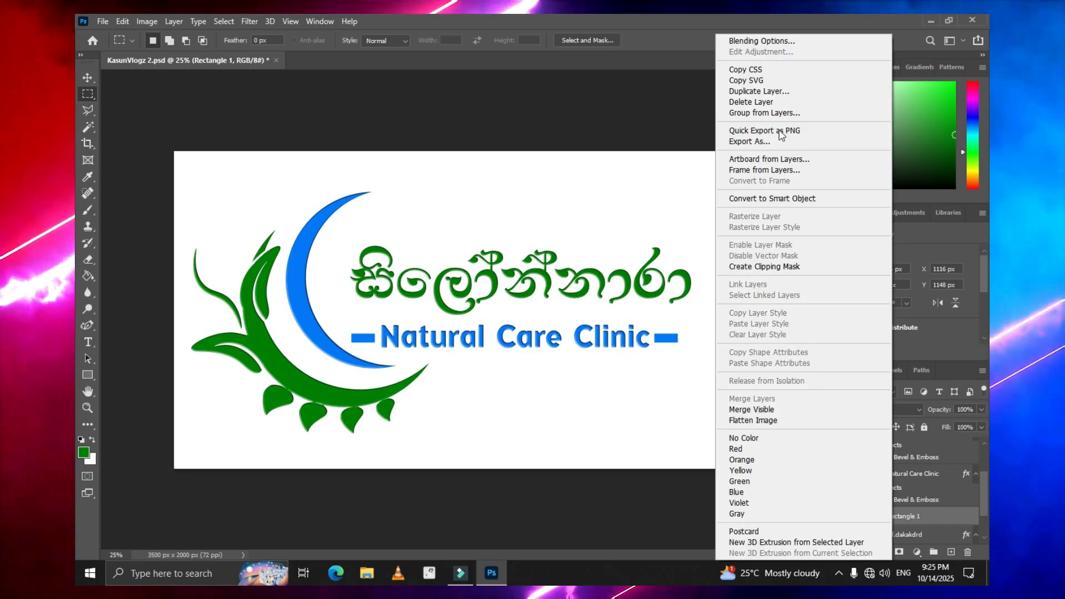
{"action": "left_click", "coordinate": [761, 45]}
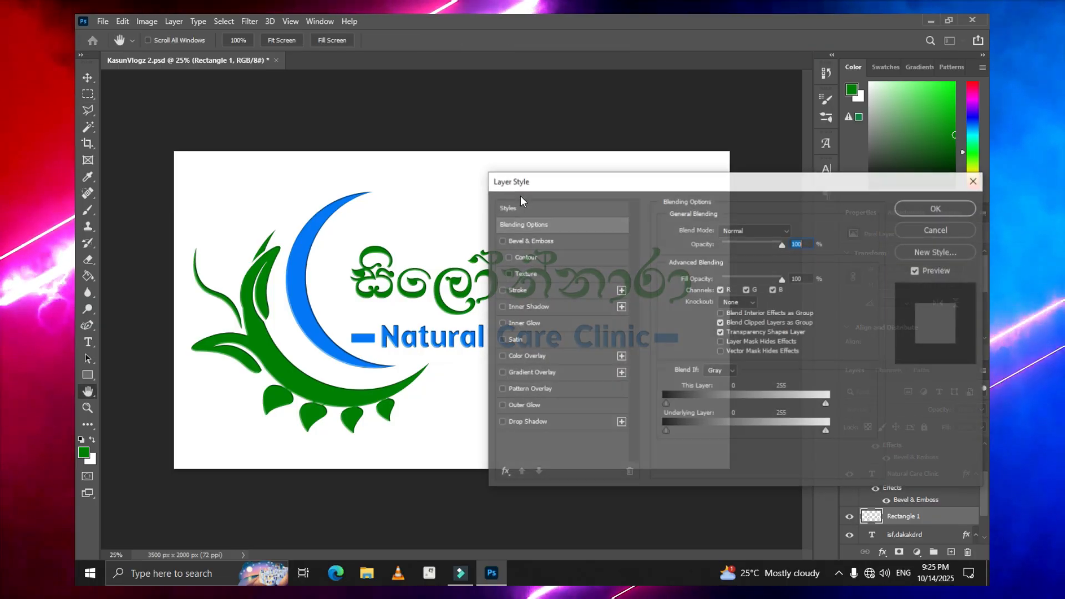
{"action": "left_click", "coordinate": [527, 242]}
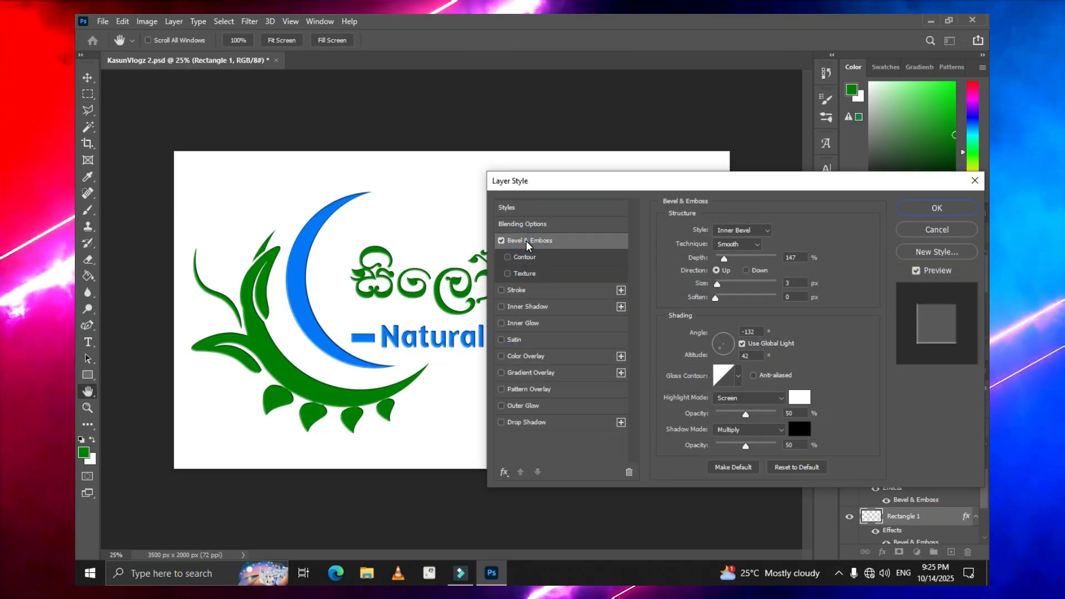
{"action": "left_click_drag", "start_coordinate": [723, 259], "coordinate": [722, 259]}
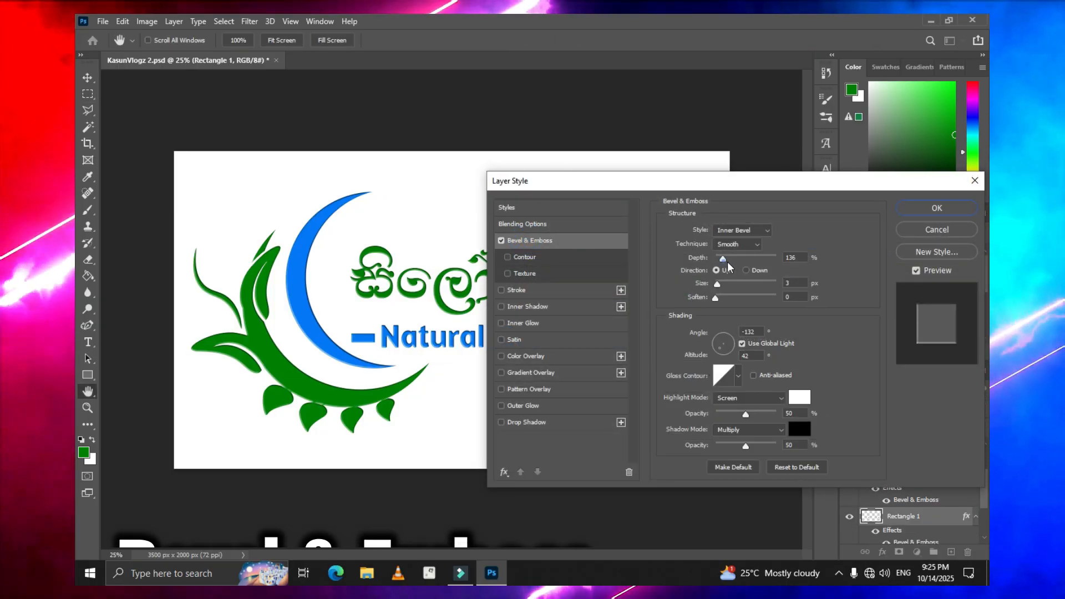
{"action": "left_click", "coordinate": [937, 208]}
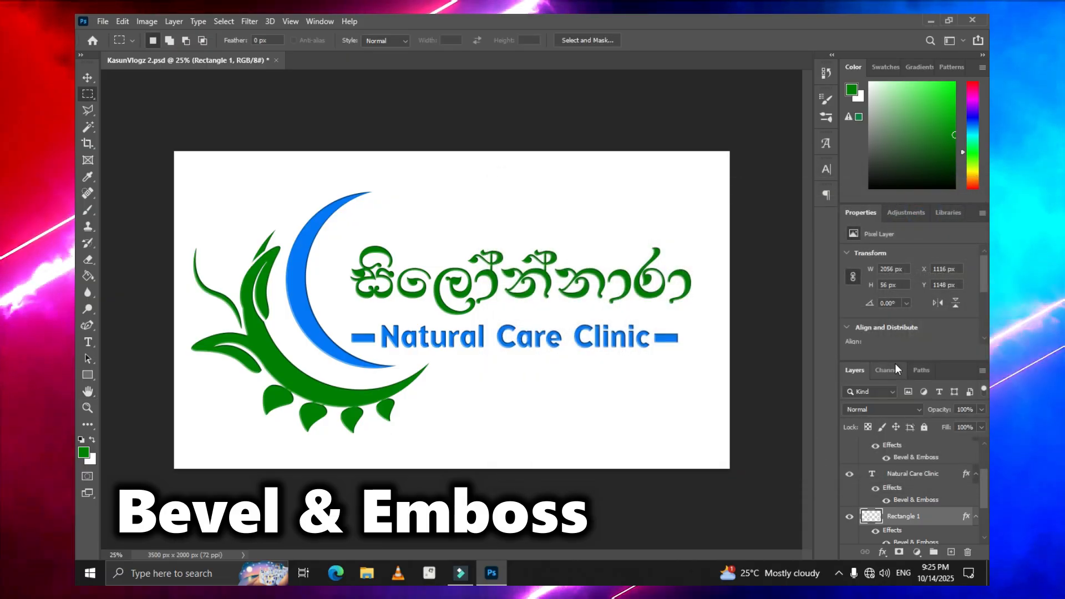
Hide the white Background layer and view the logo on transparency.
{"action": "left_click", "coordinate": [911, 474]}
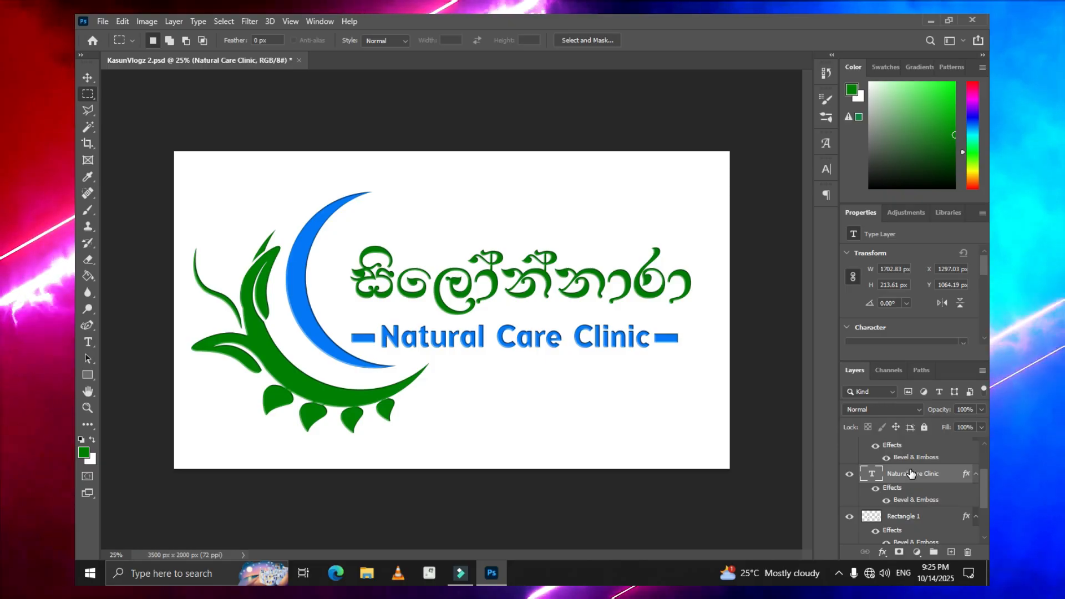
{"action": "key", "text": "ctrl+minus"}
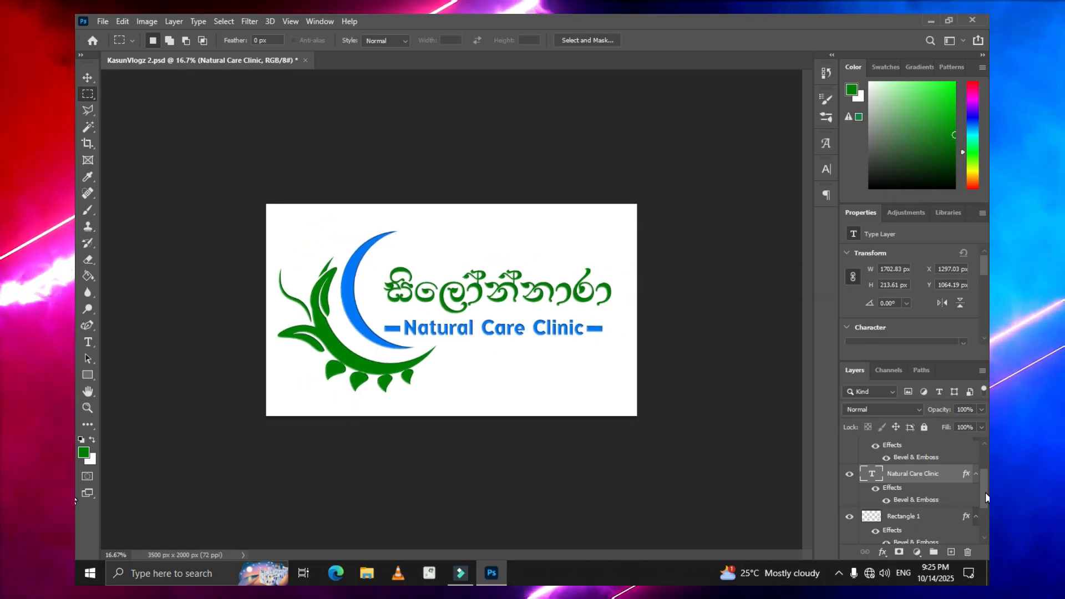
{"action": "scroll", "coordinate": [985, 492], "scroll_direction": "down", "scroll_amount": 2}
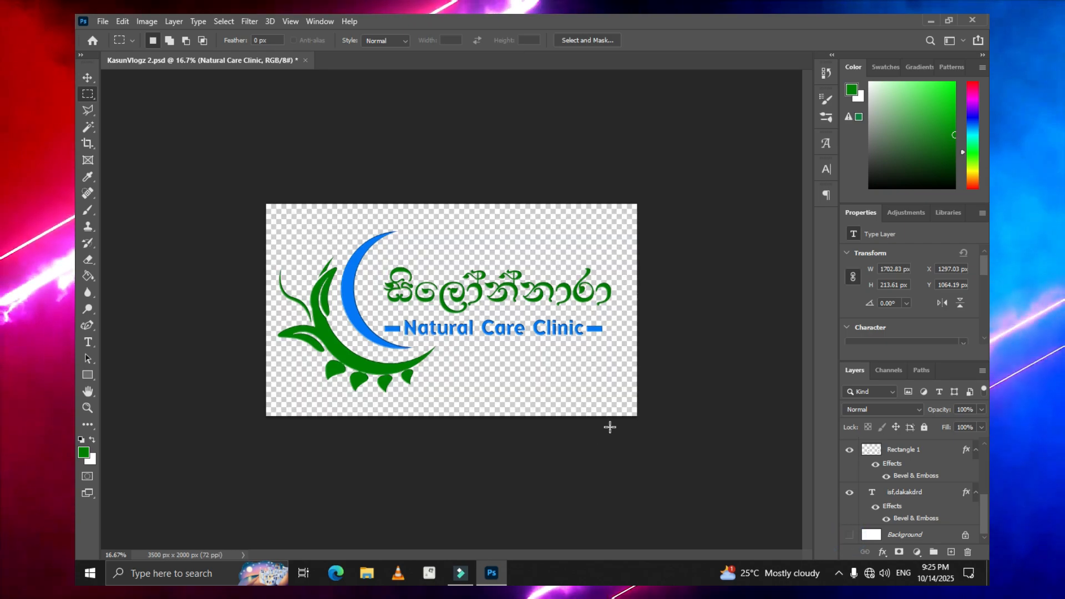
{"action": "key", "text": "ctrl+plus"}
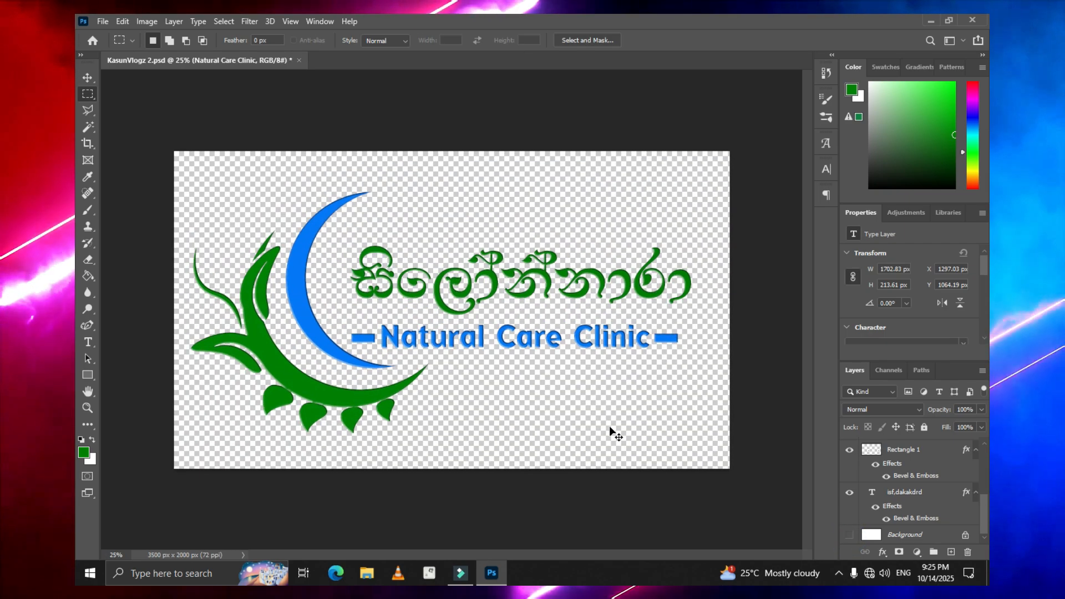
{"action": "key", "text": "ctrl+plus"}
{"action": "key", "text": "ctrl+minus"}
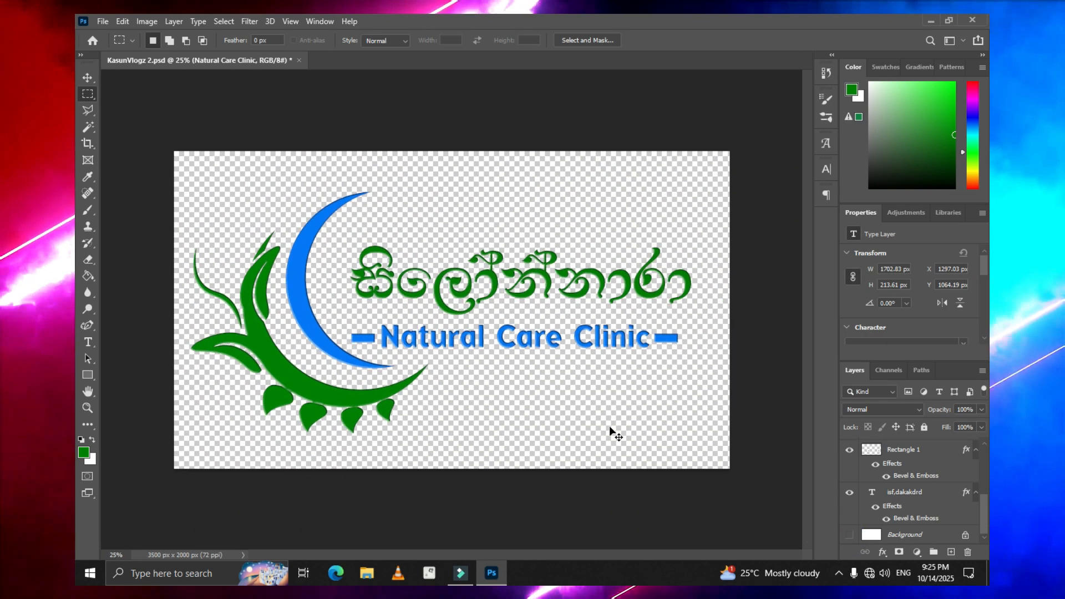